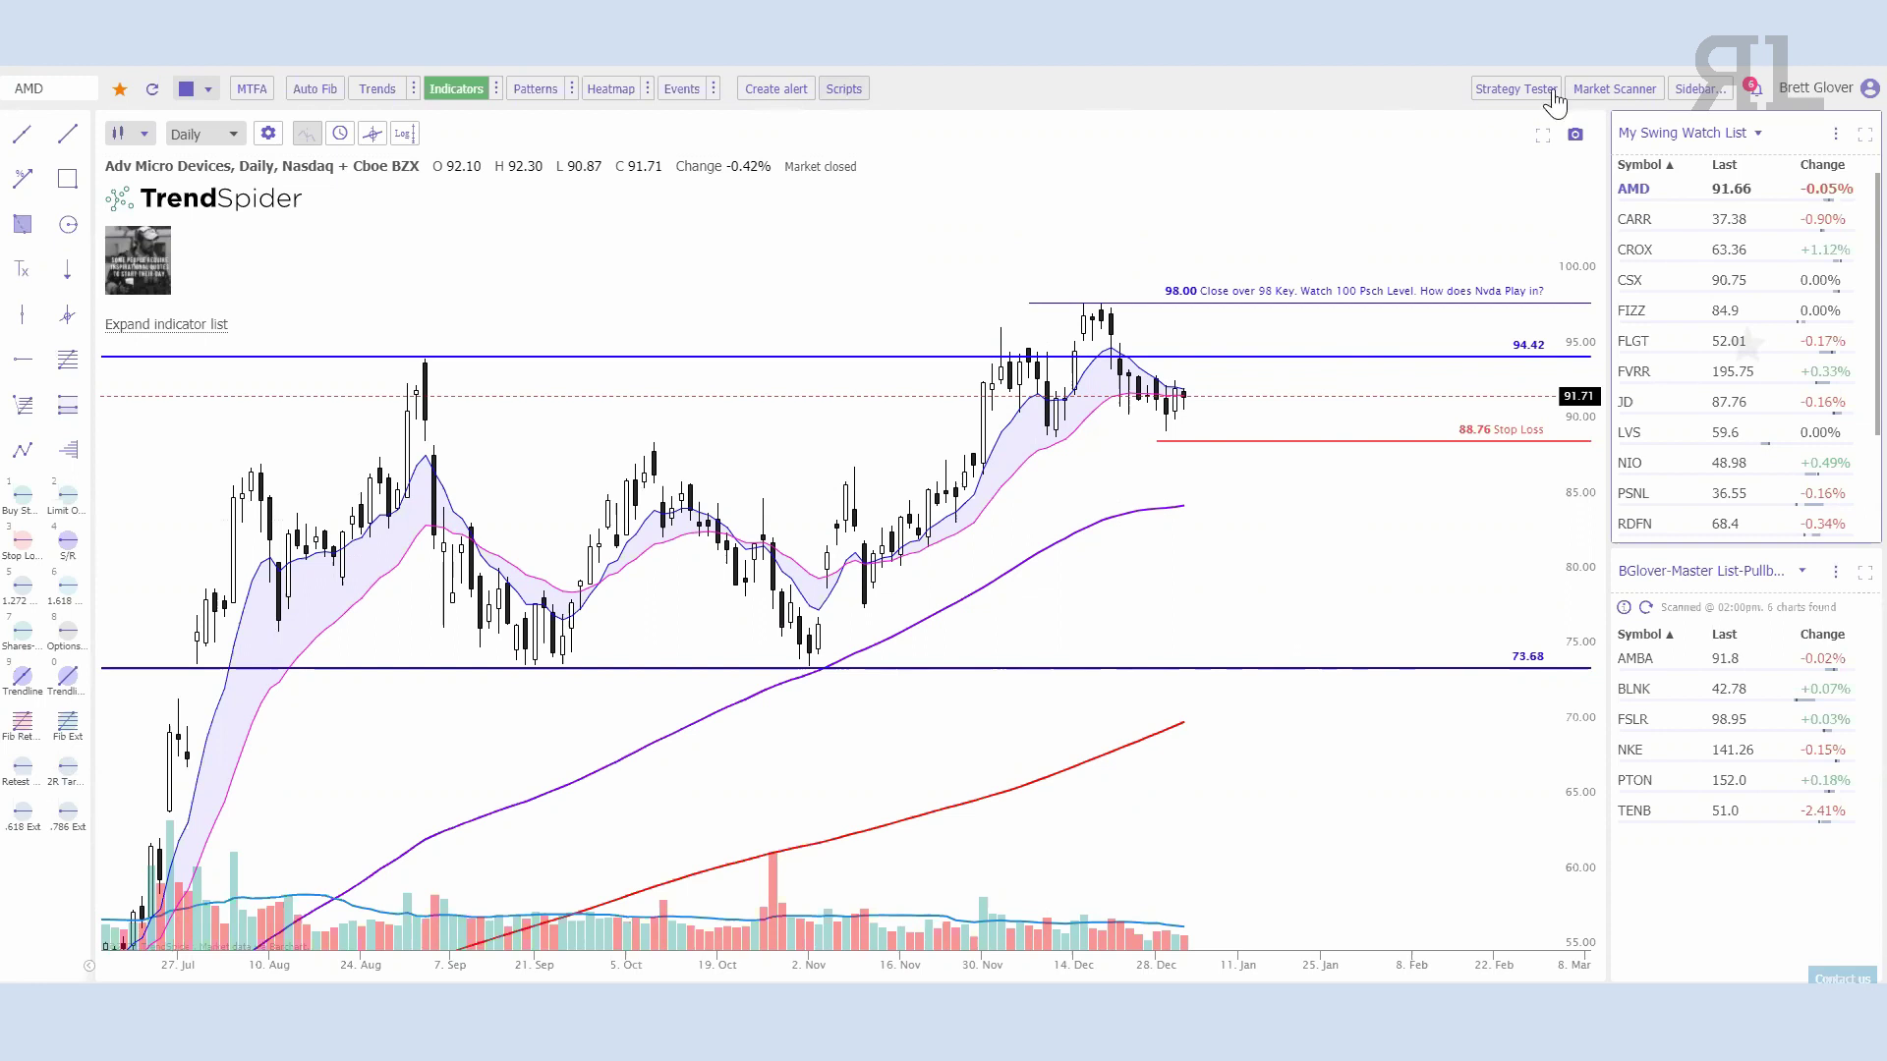
Step: Maximize the market scanner and load the '10% pull back after 20% rally' sample scan
{"action": "left_click", "coordinate": [1614, 90]}
{"action": "left_click", "coordinate": [1526, 621]}
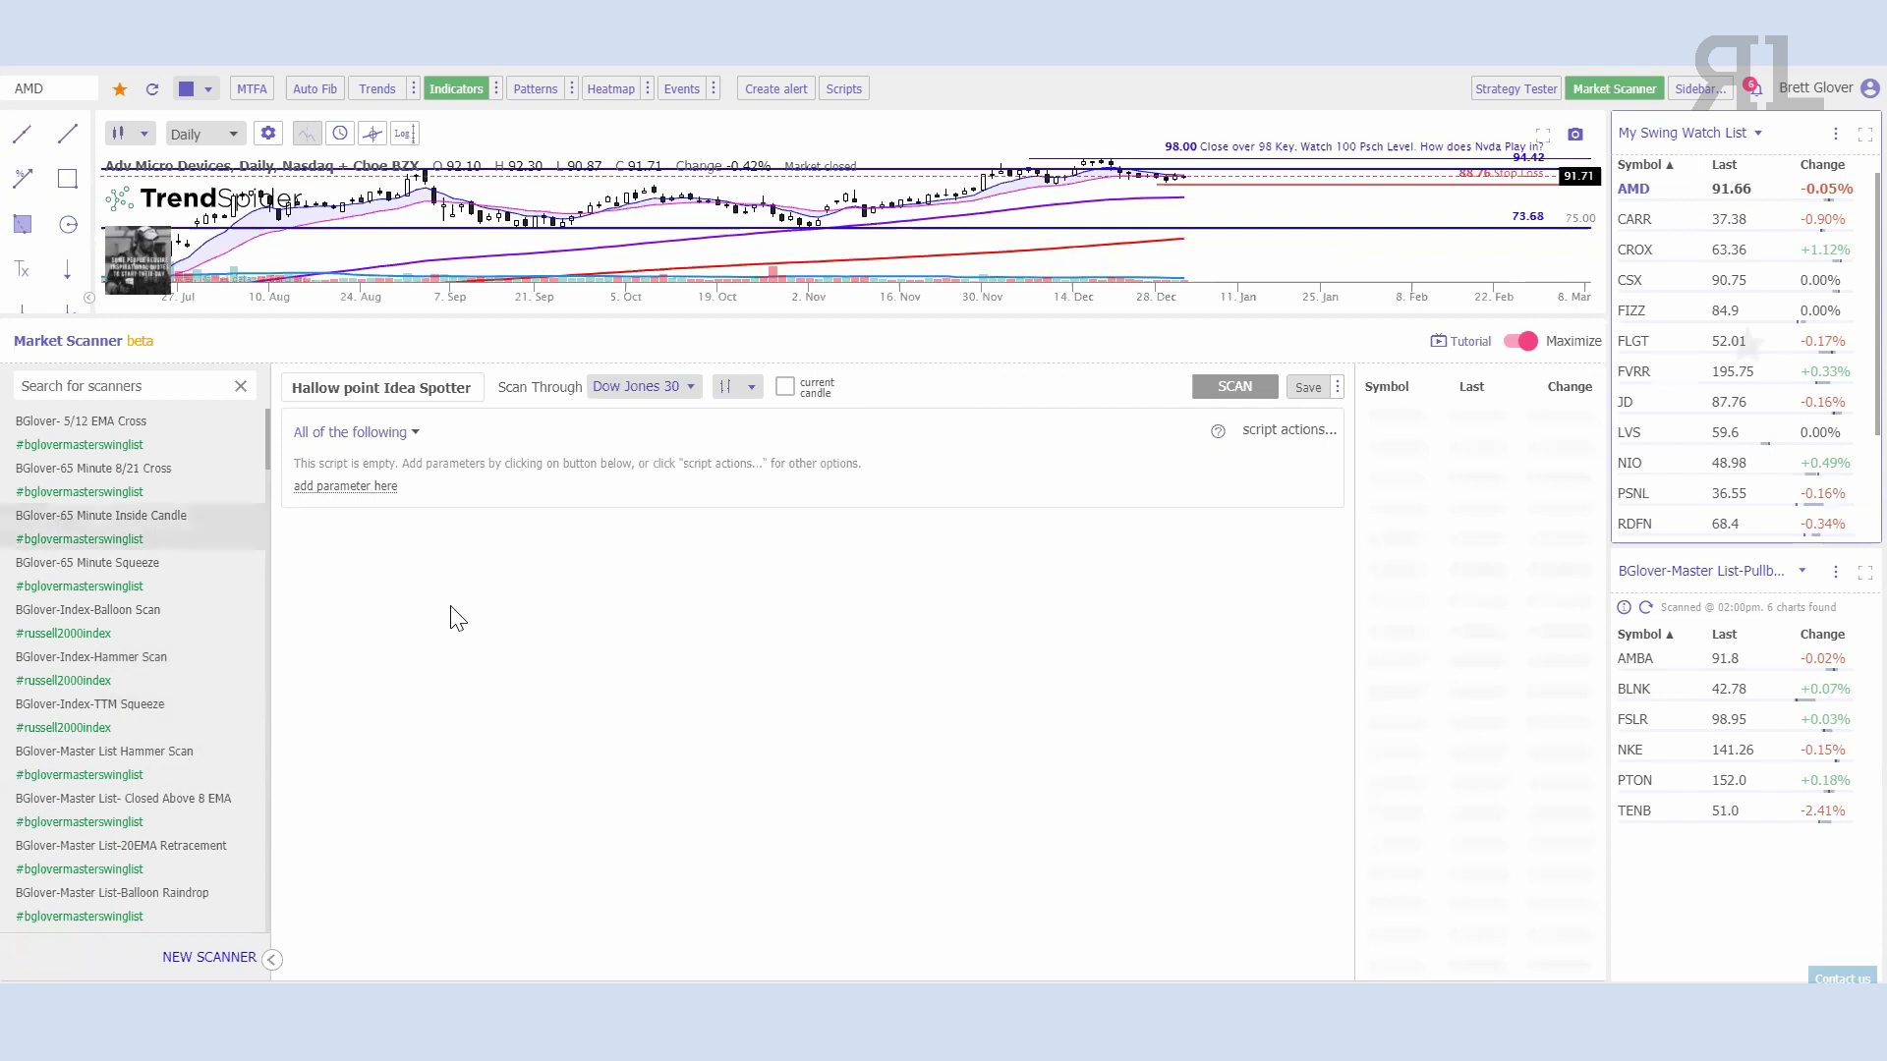
{"action": "scroll", "coordinate": [194, 706], "scroll_direction": "down", "scroll_amount": 10}
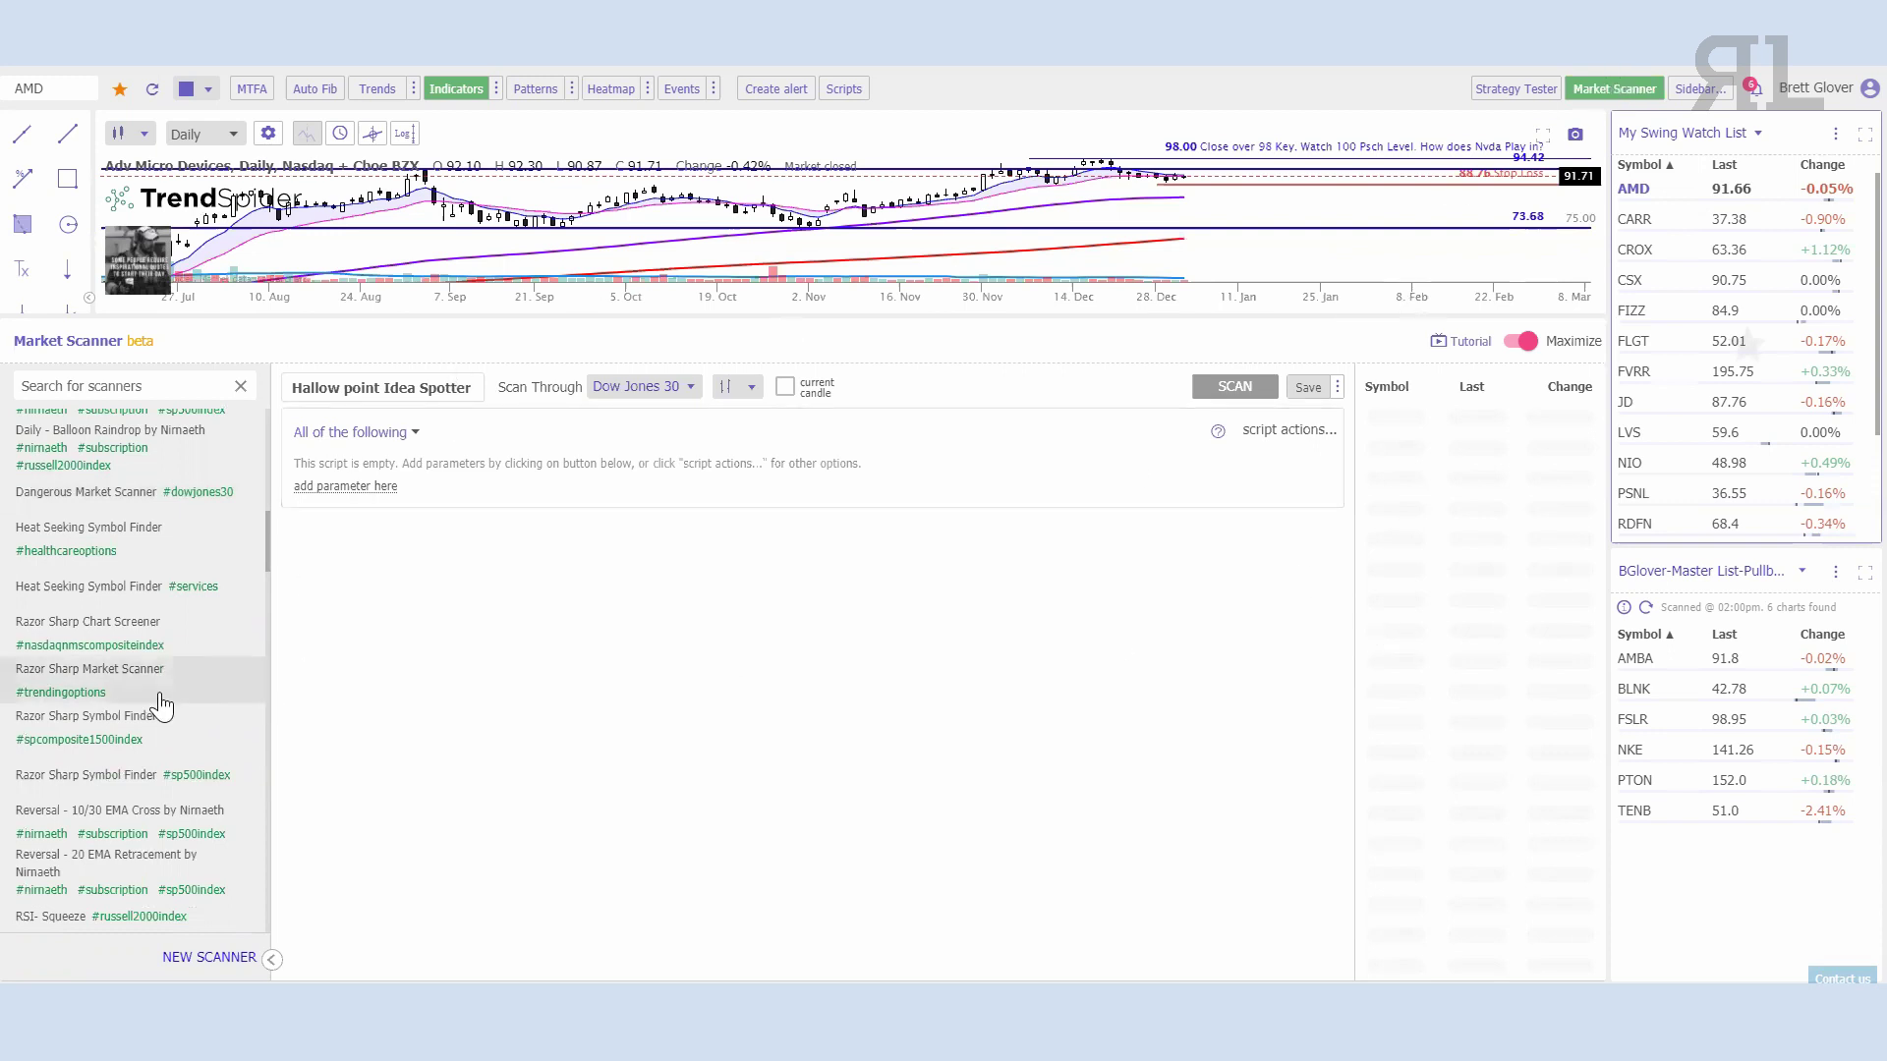
{"action": "scroll", "coordinate": [152, 688], "scroll_direction": "down", "scroll_amount": 5}
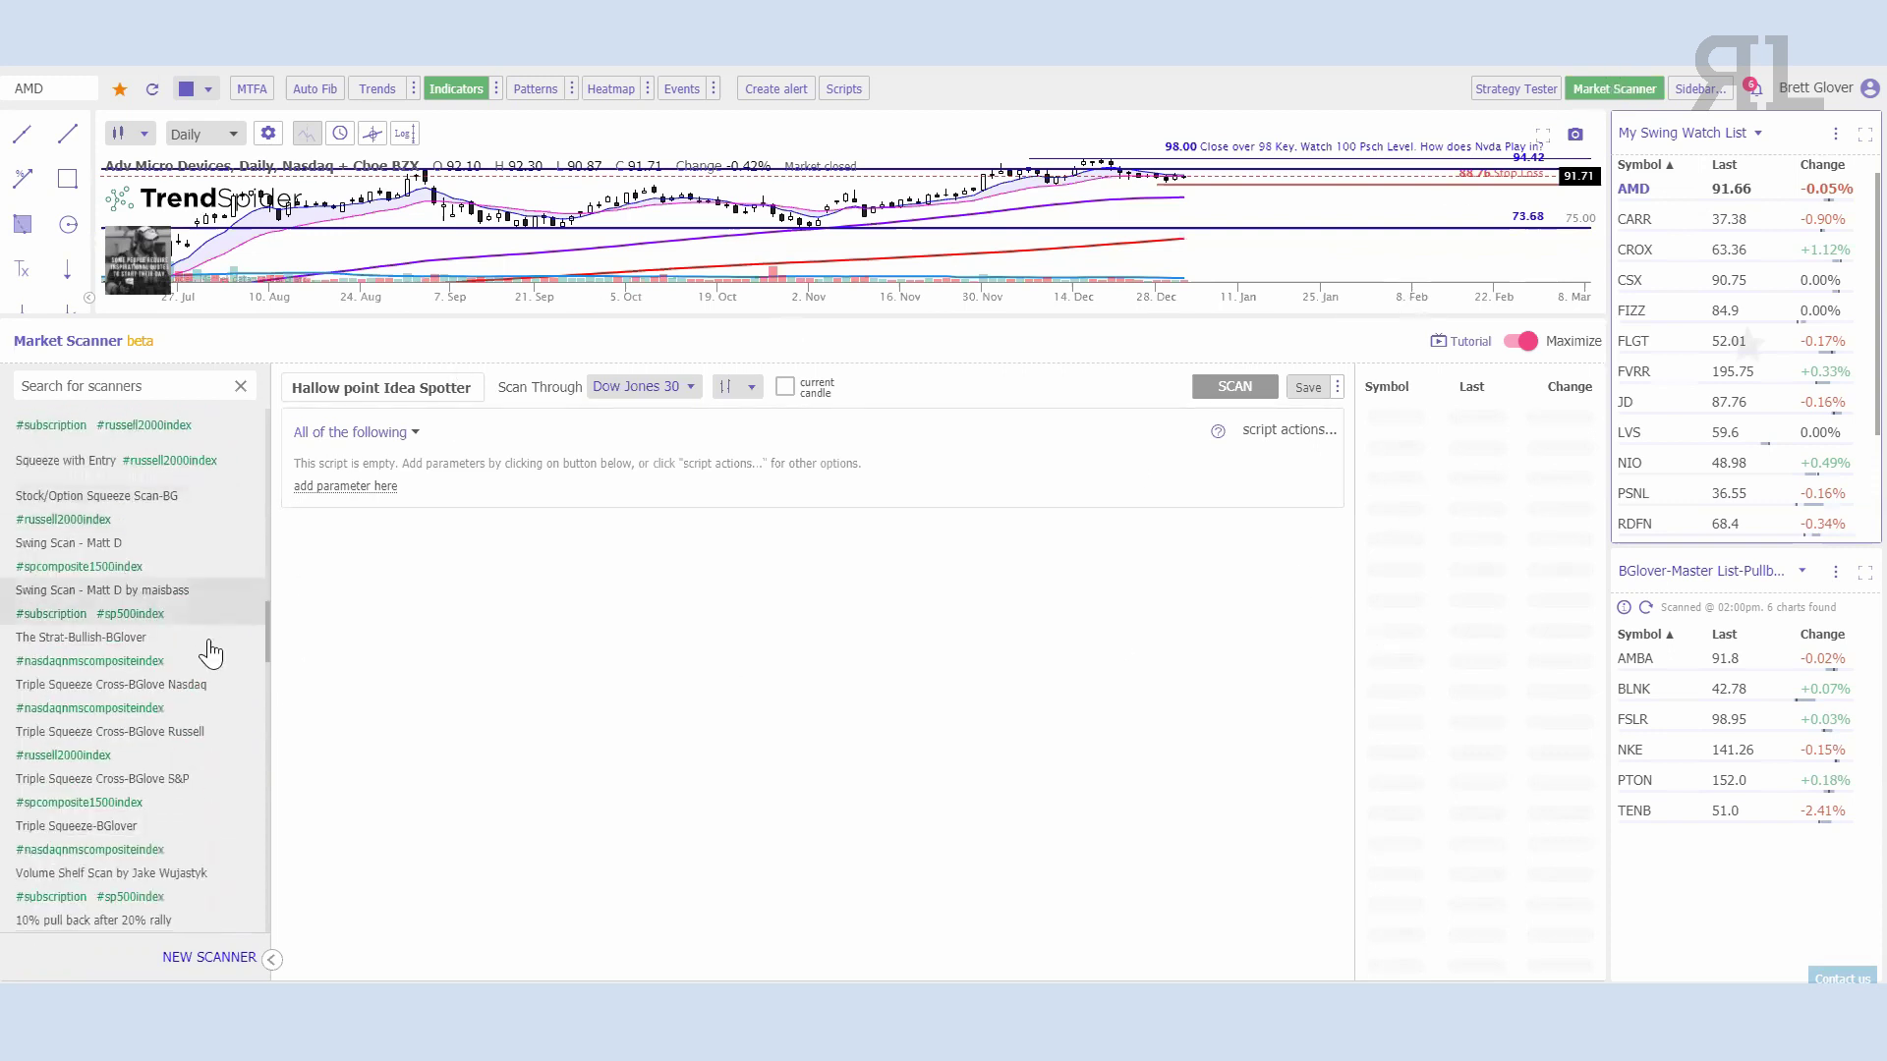
{"action": "scroll", "coordinate": [157, 649], "scroll_direction": "up", "scroll_amount": 1}
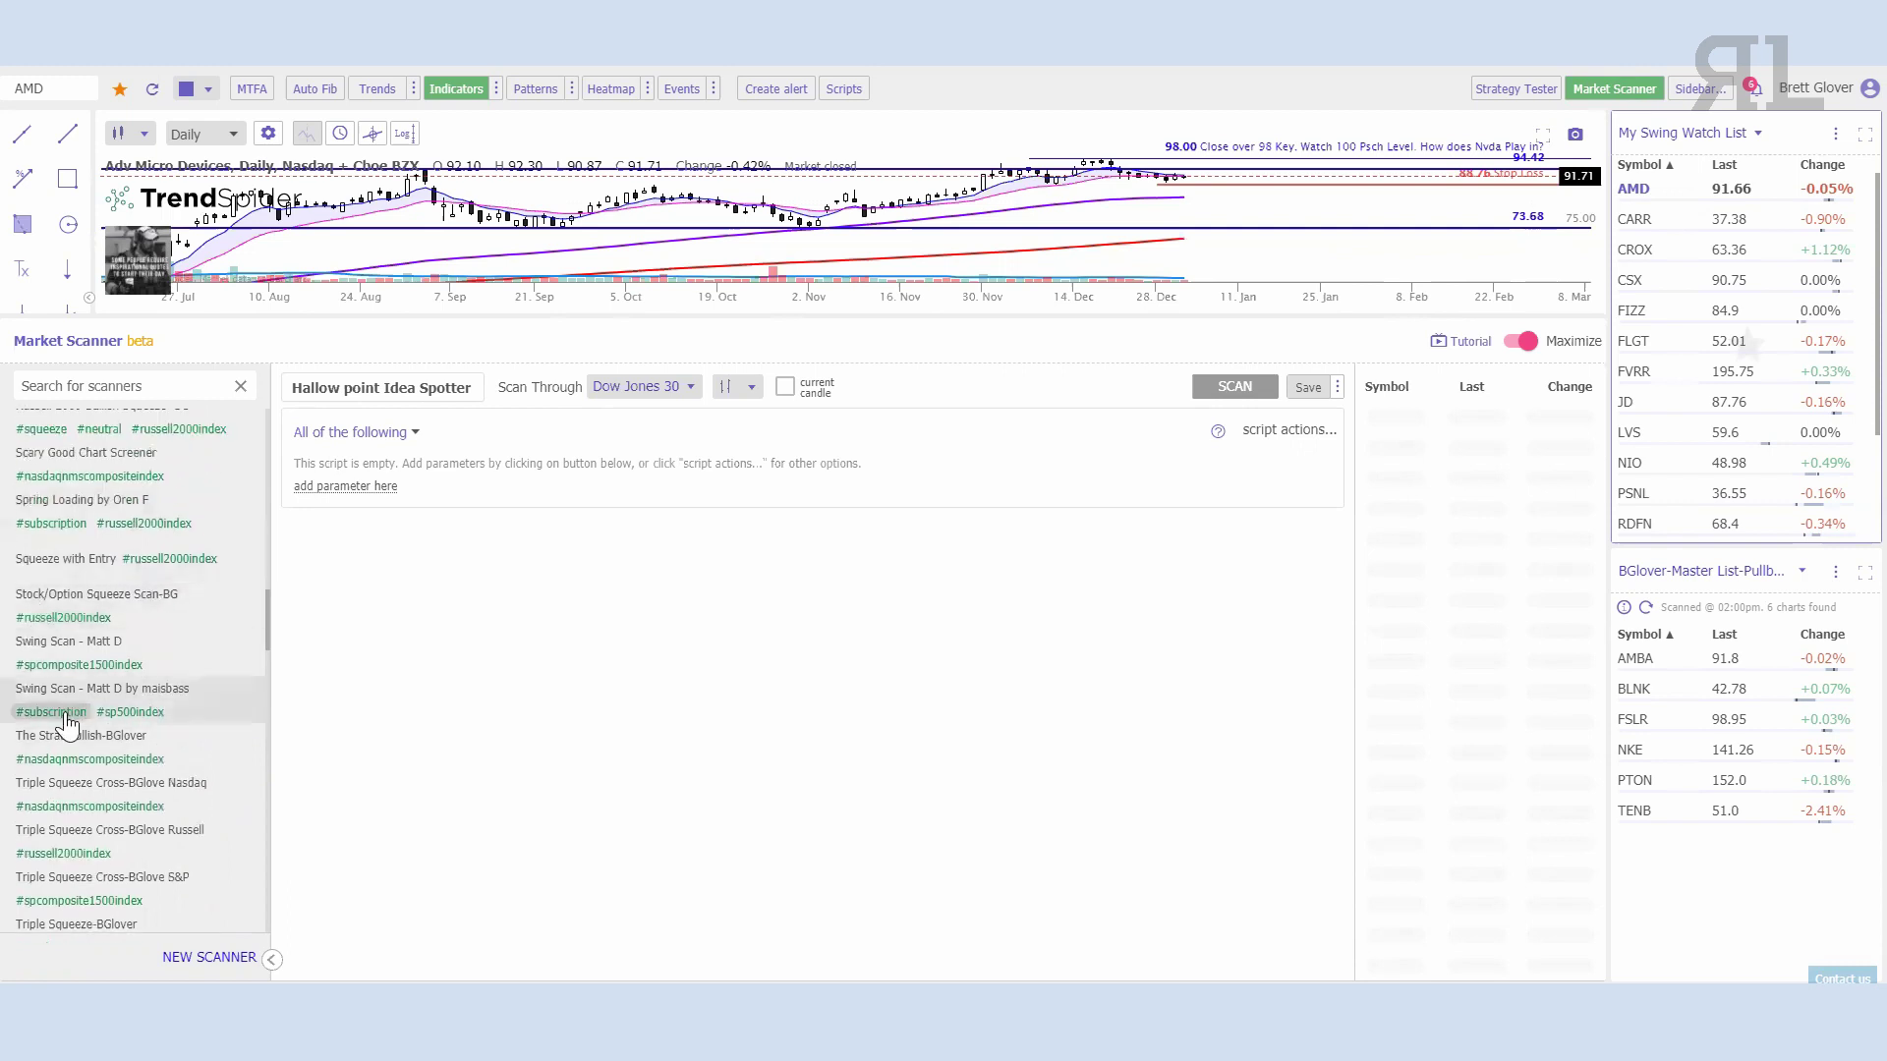
{"action": "scroll", "coordinate": [118, 712], "scroll_direction": "down", "scroll_amount": 3}
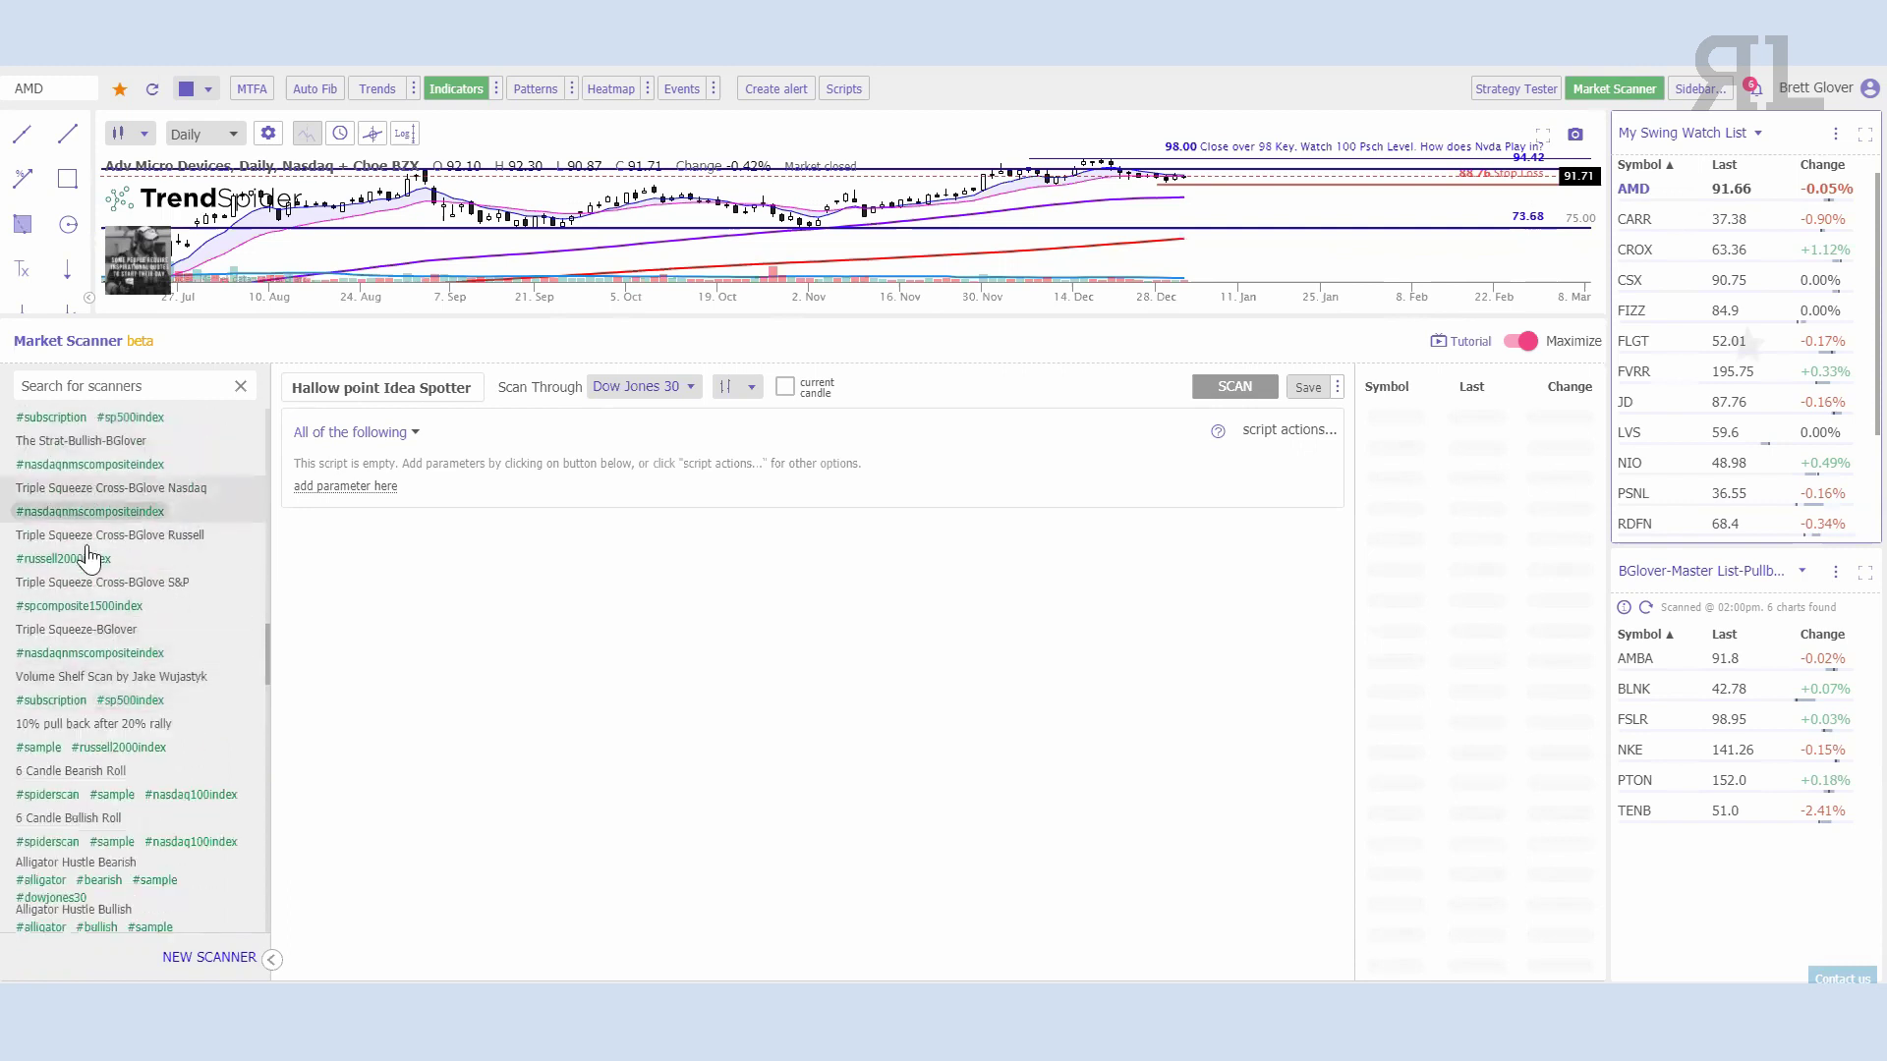
{"action": "scroll", "coordinate": [128, 668], "scroll_direction": "down", "scroll_amount": 1}
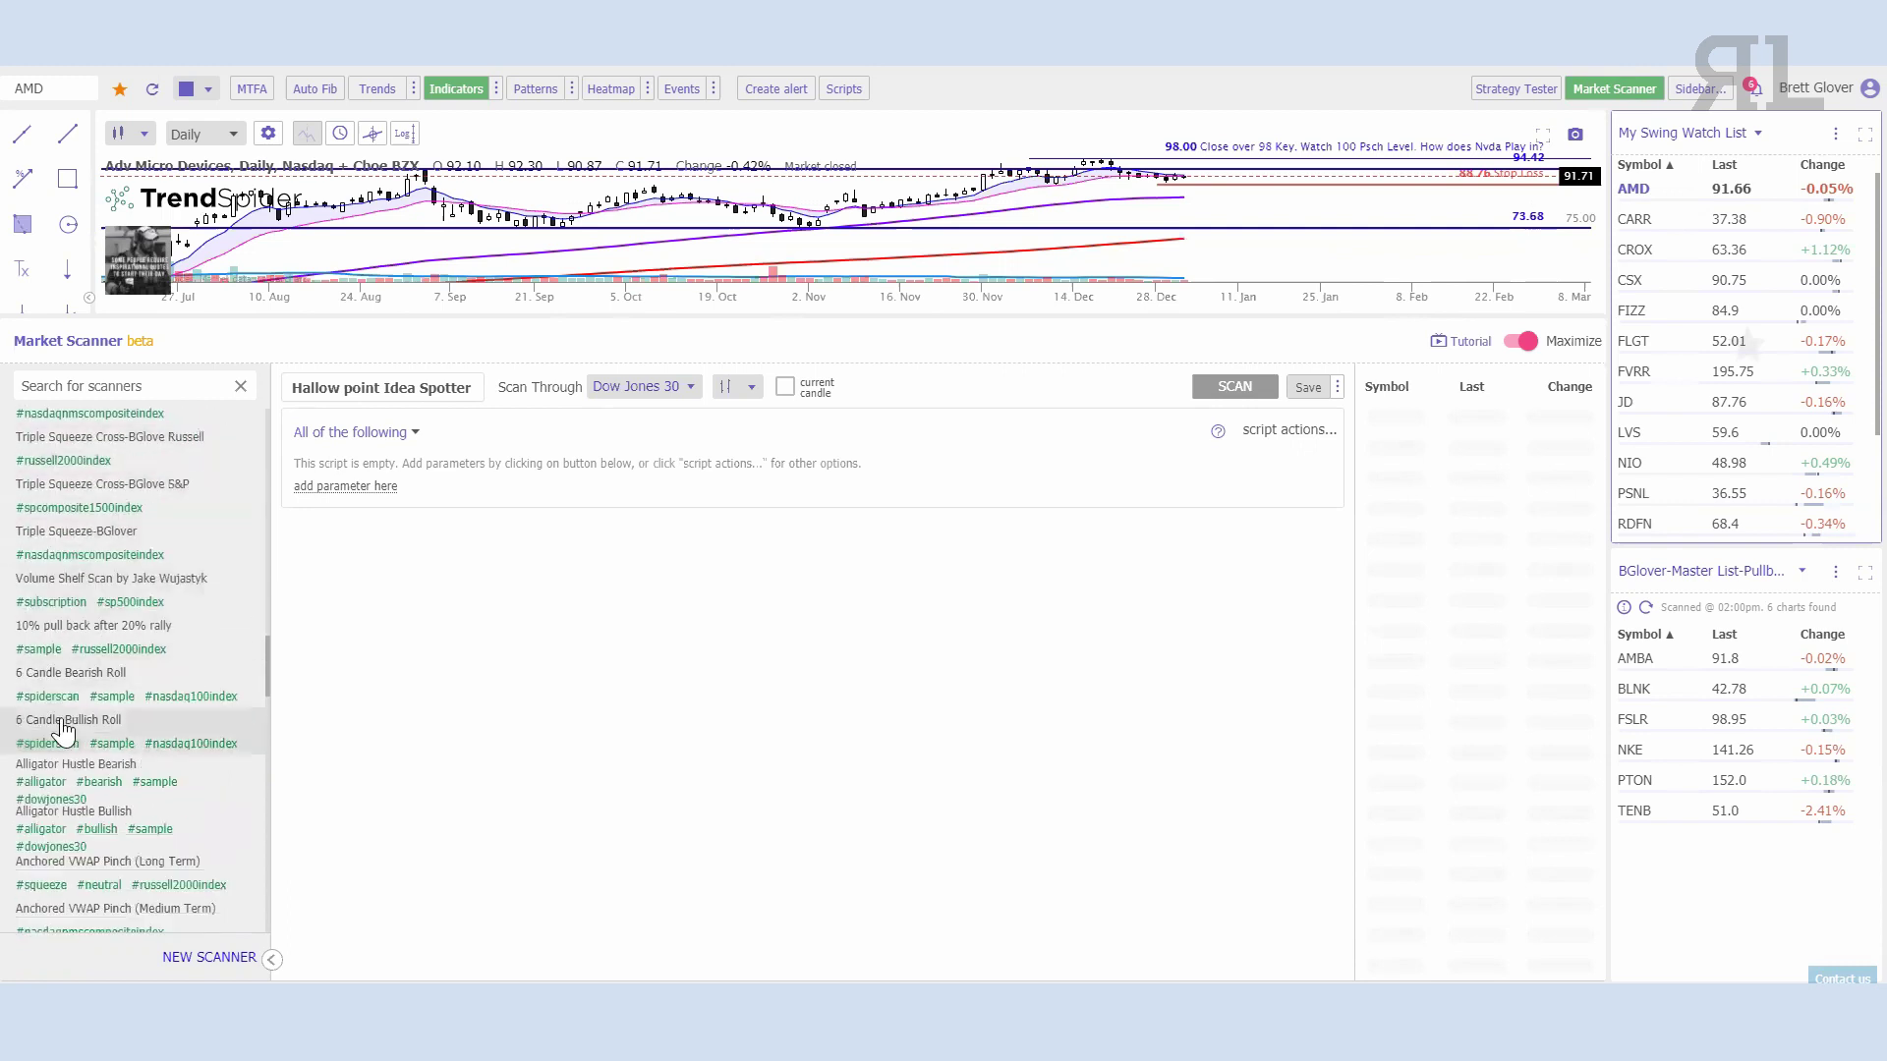
{"action": "left_click", "coordinate": [44, 652]}
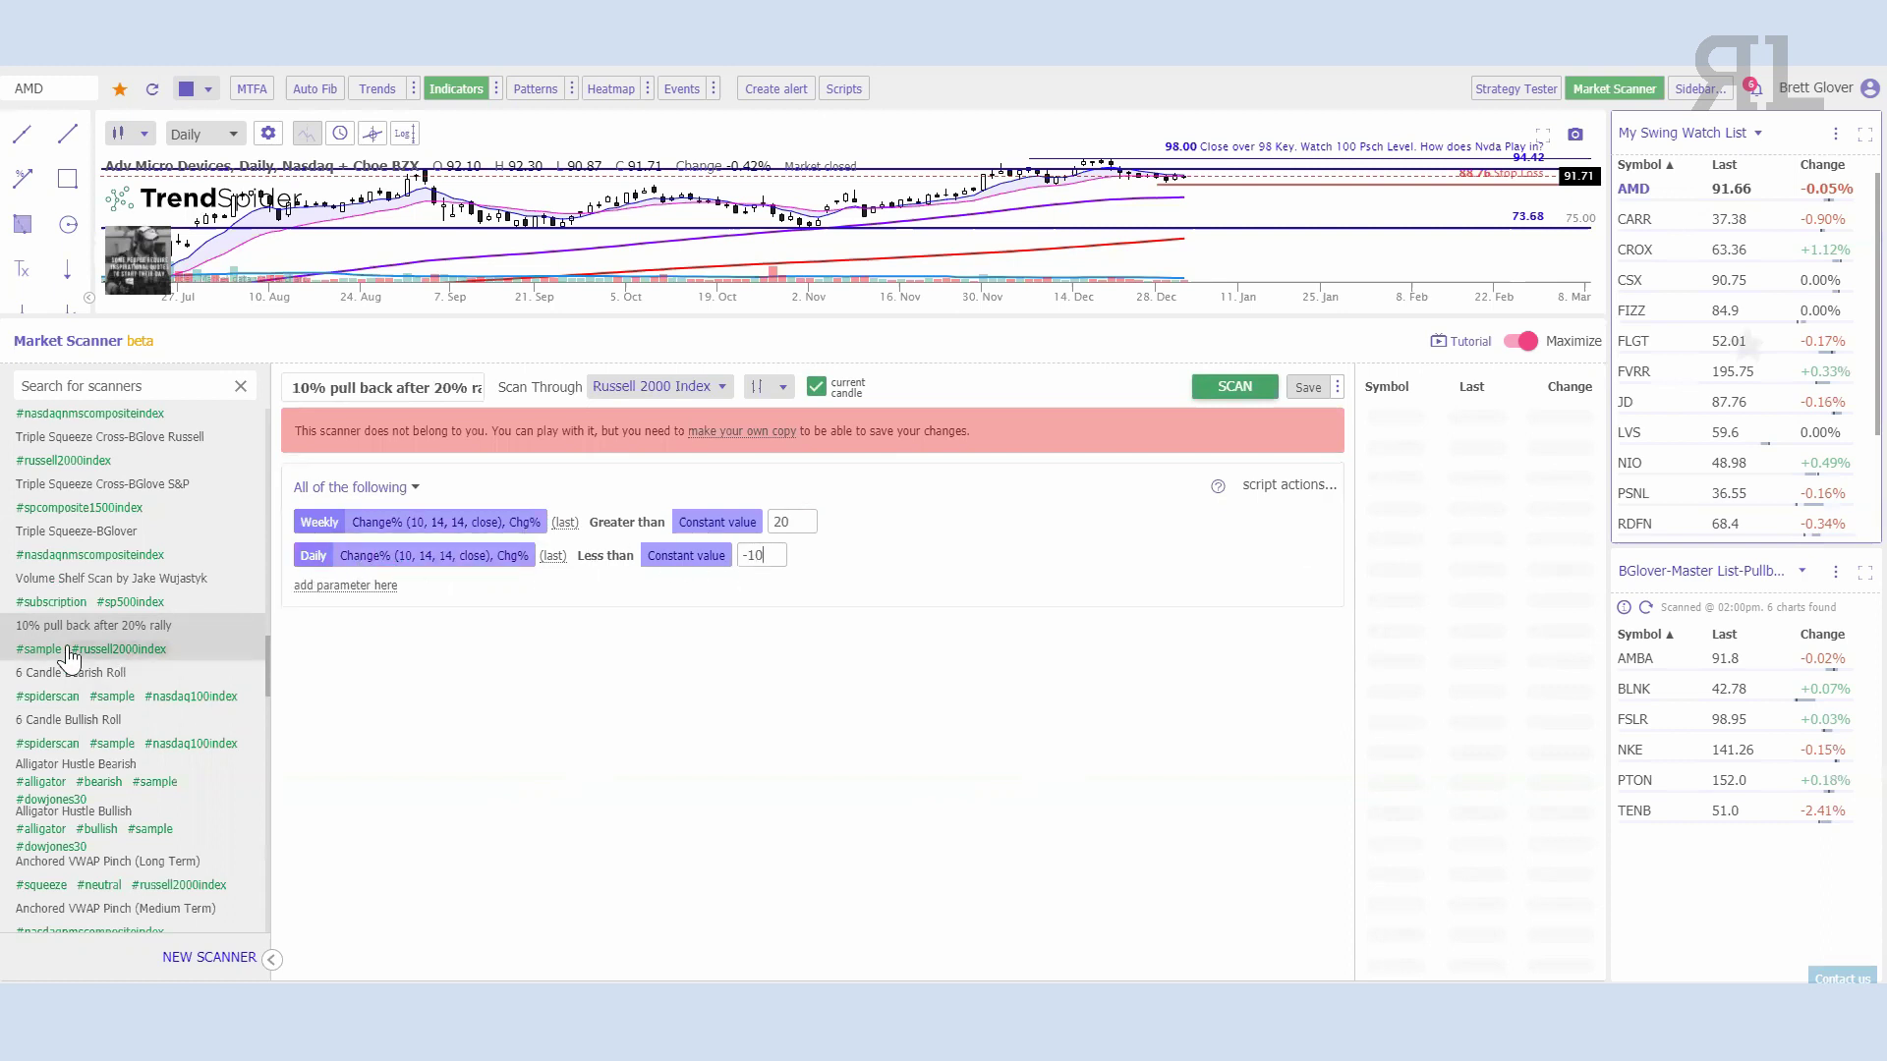
{"action": "scroll", "coordinate": [162, 696], "scroll_direction": "down", "scroll_amount": 5}
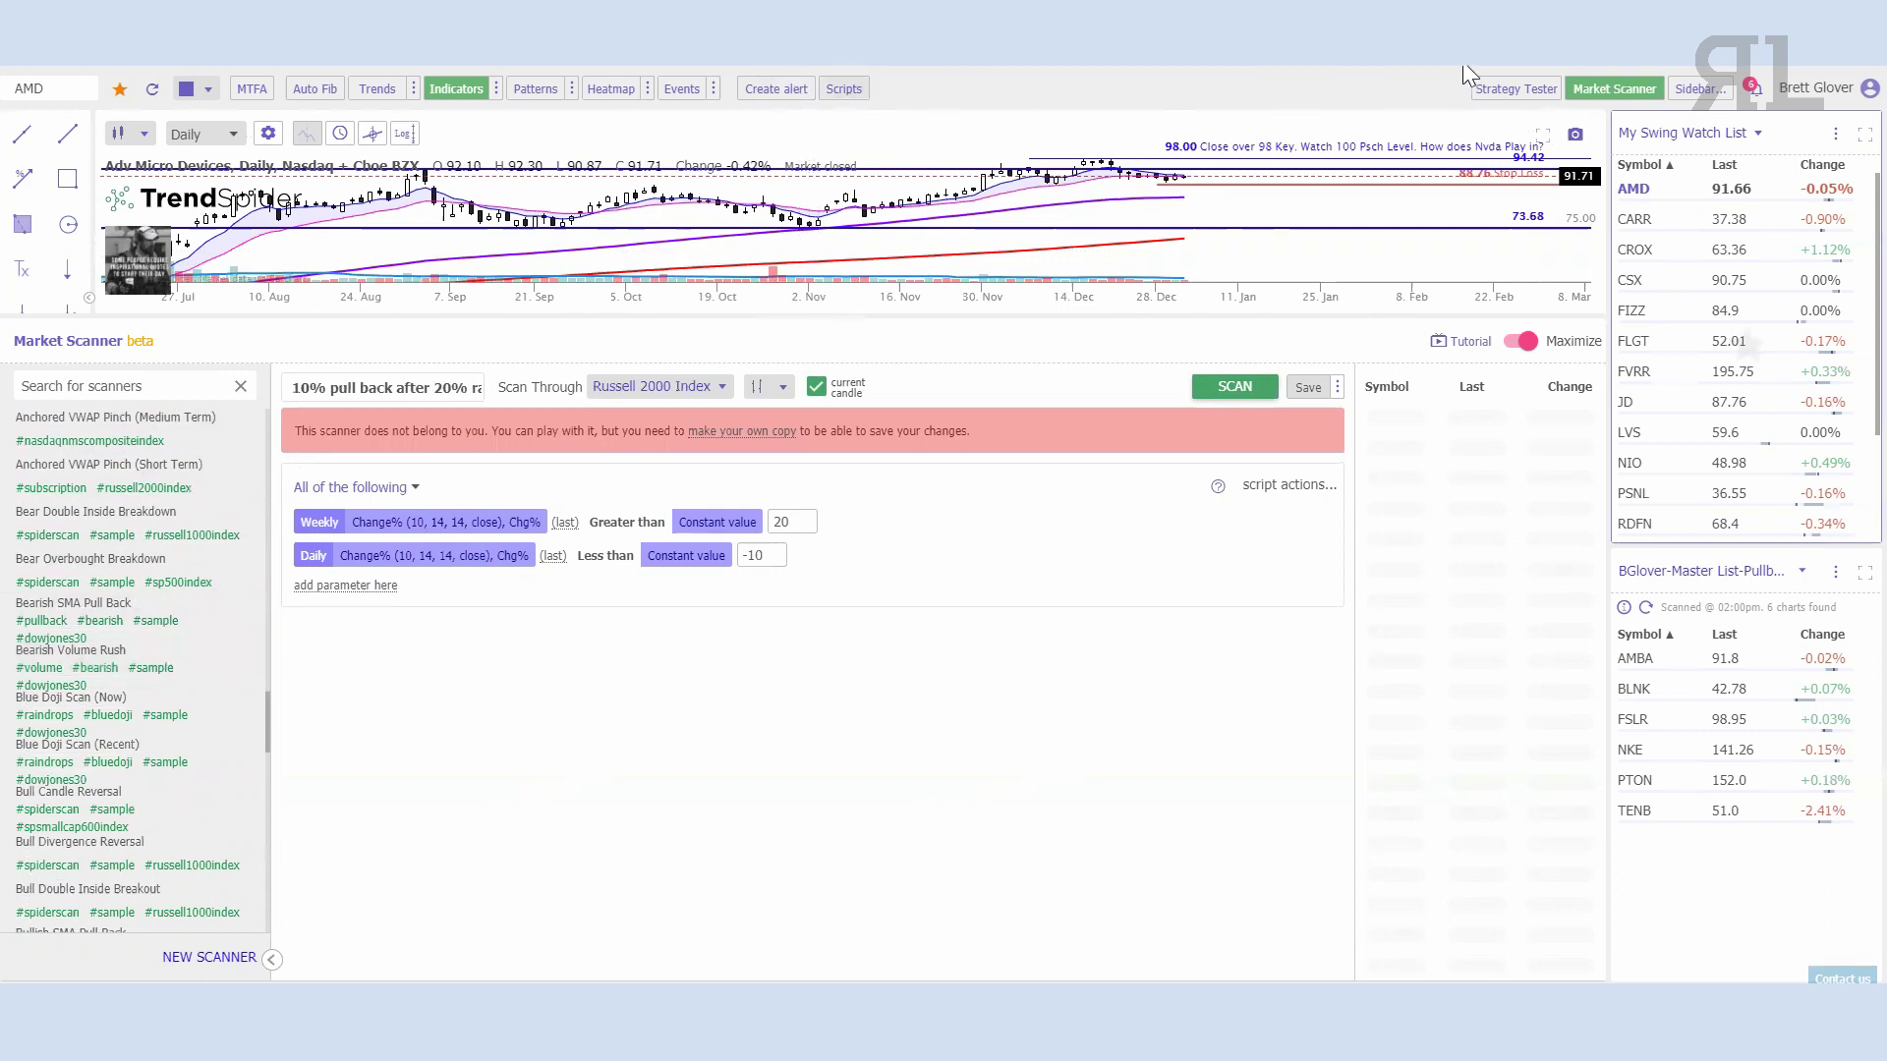
Step: Open the Script Manager and start a new blank script template
{"action": "left_click", "coordinate": [1596, 91]}
{"action": "left_click", "coordinate": [851, 94]}
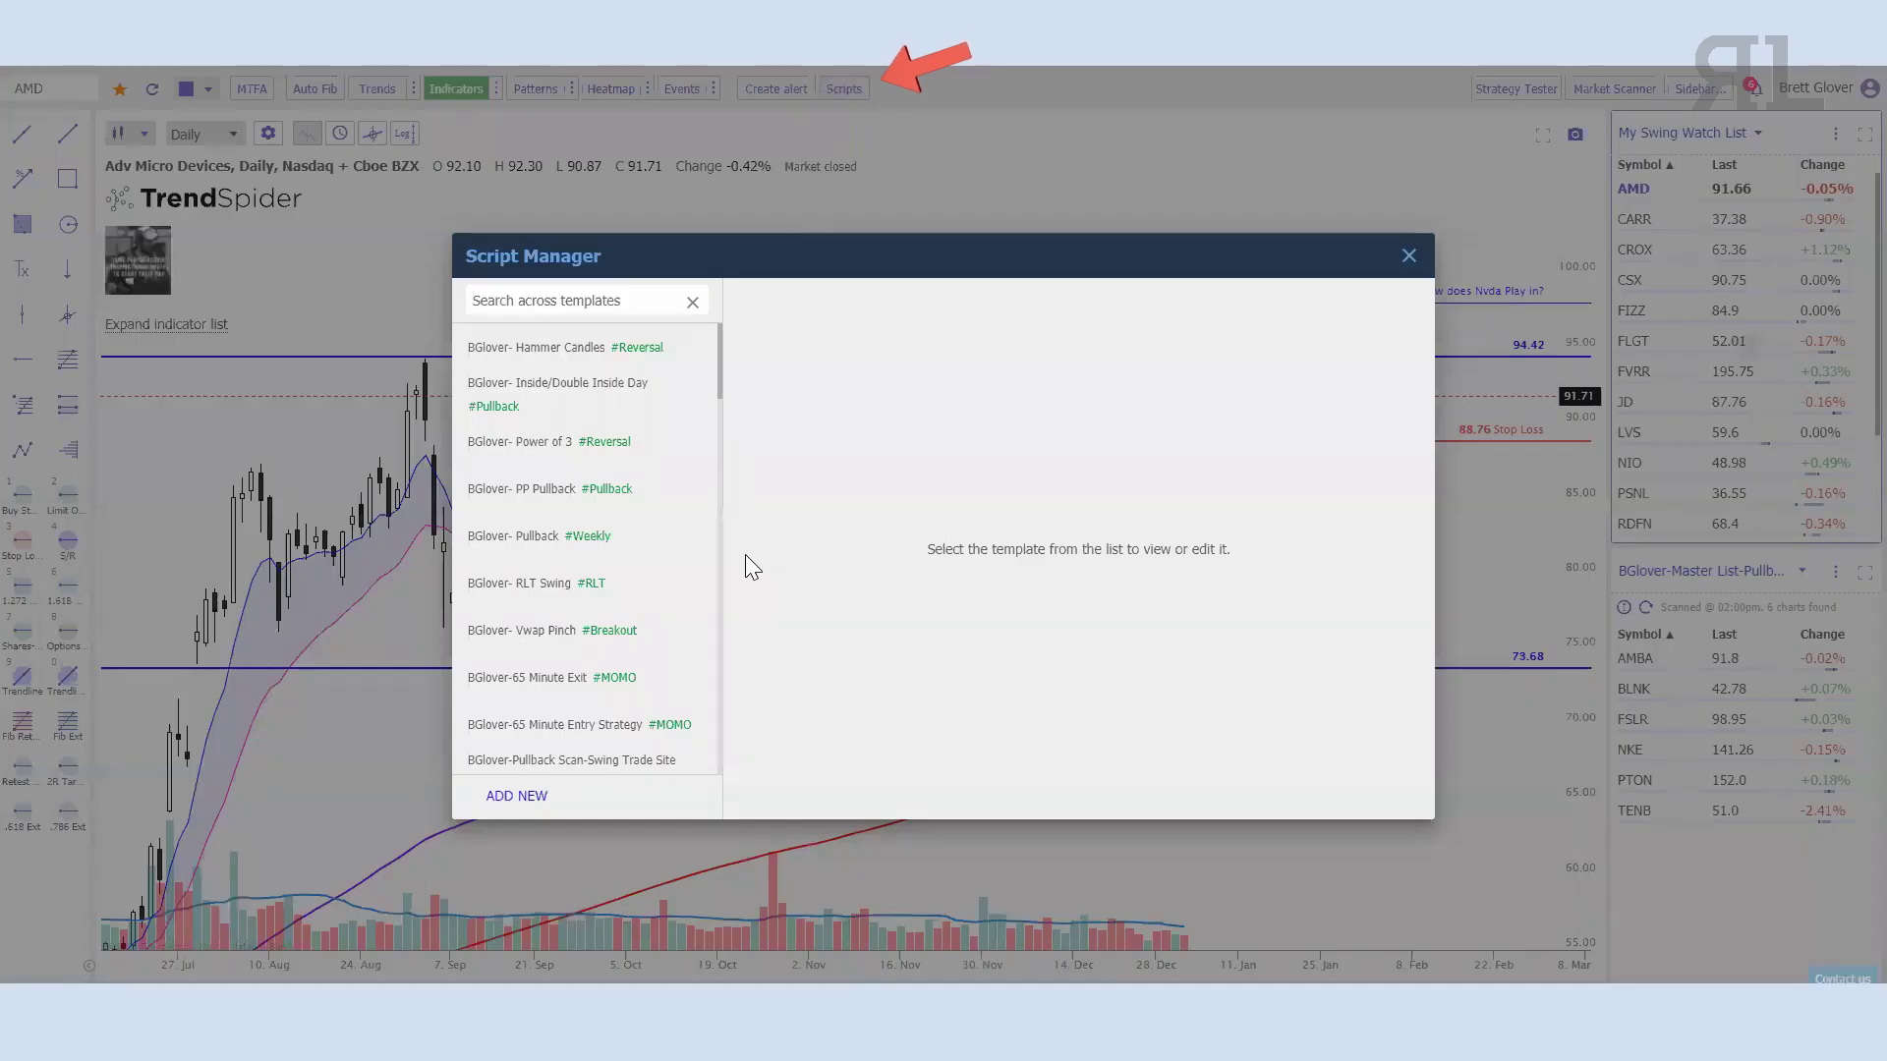
{"action": "left_click", "coordinate": [517, 796]}
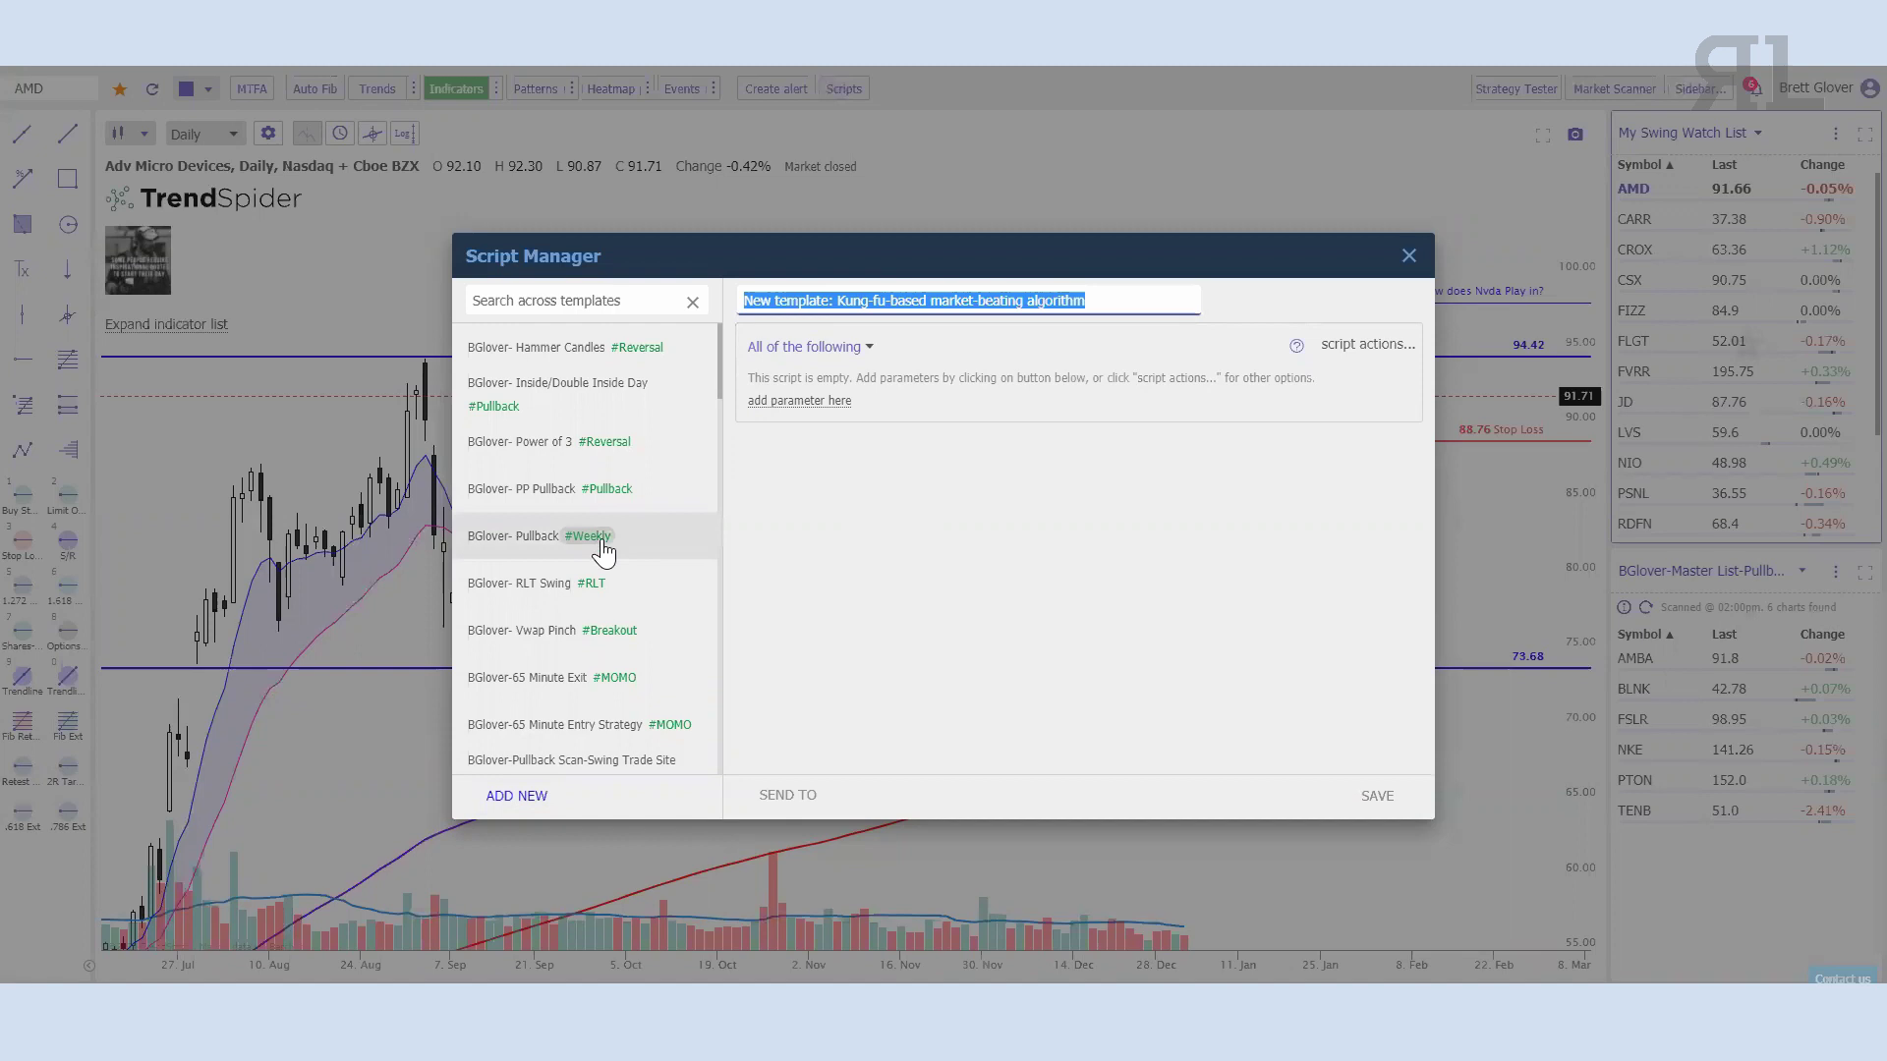
Step: View the Trending Stock Criteria template: volume over 300000, close above 10 and SMA 200
{"action": "scroll", "coordinate": [599, 545], "scroll_direction": "down", "scroll_amount": 2}
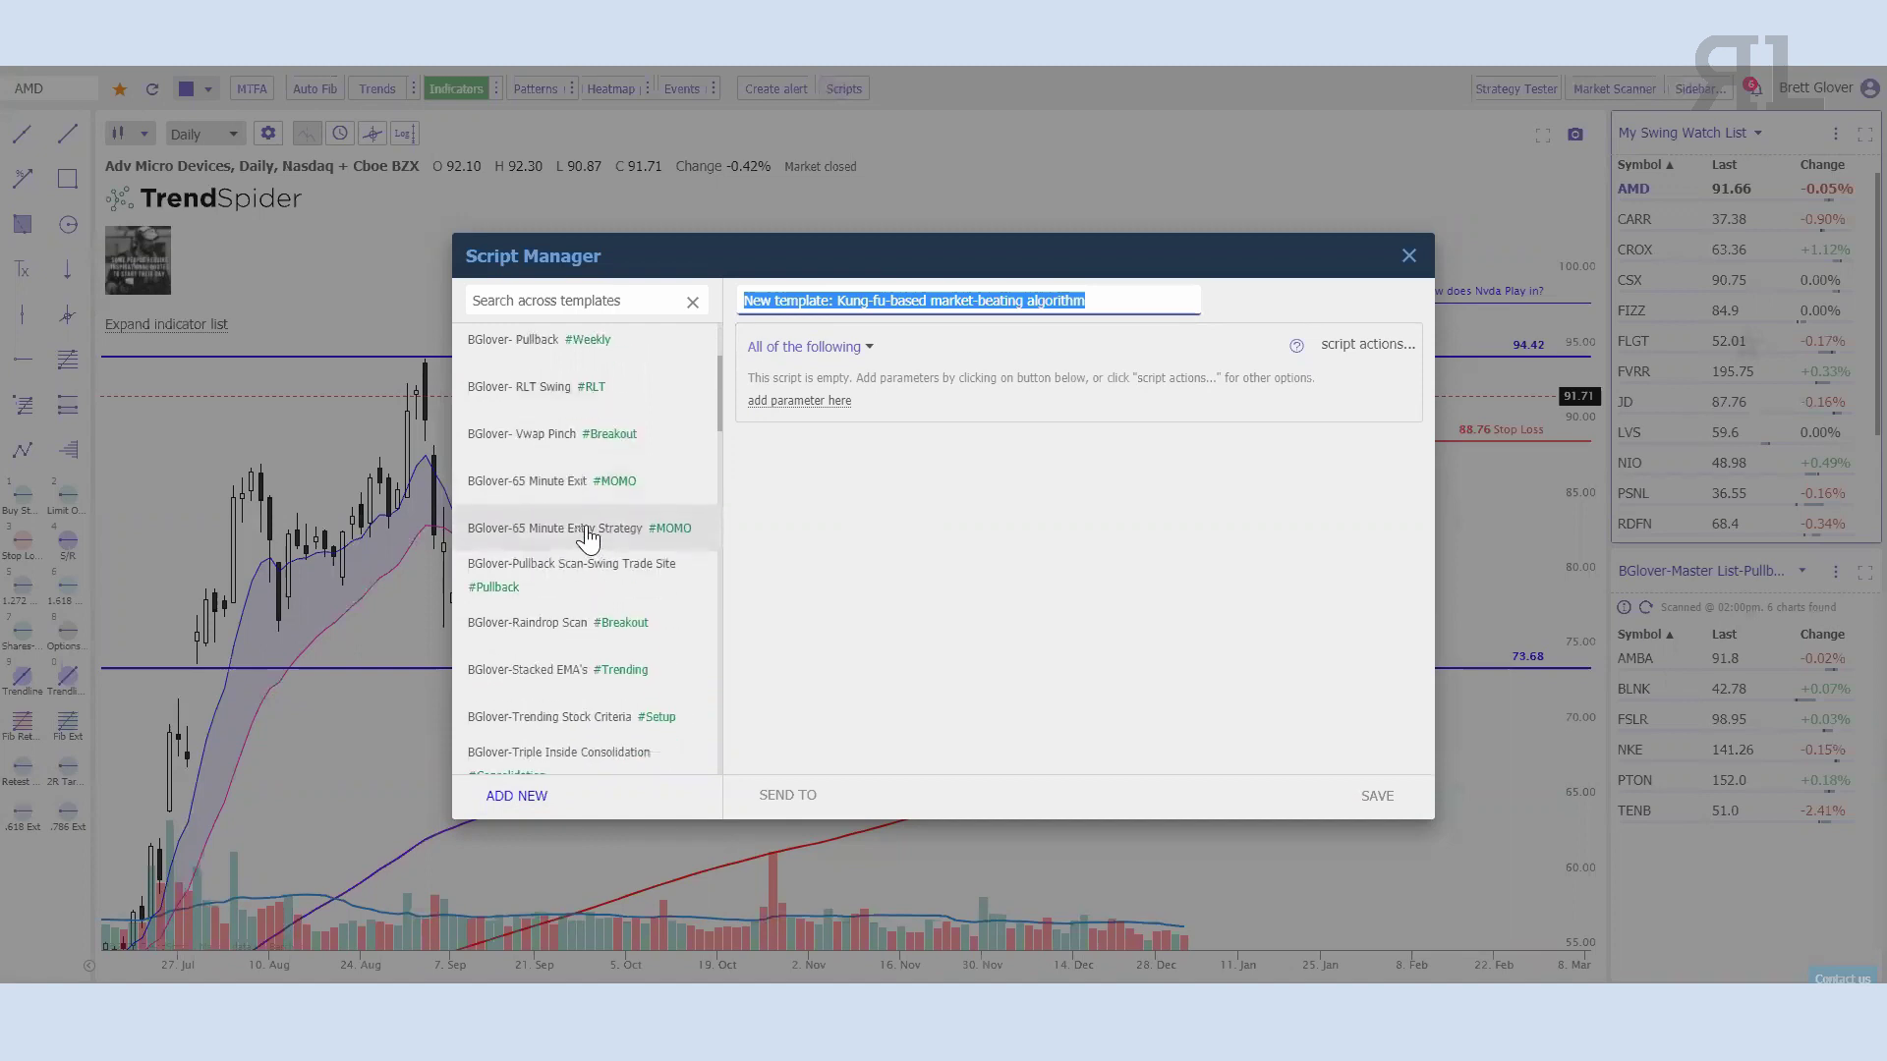
{"action": "scroll", "coordinate": [581, 590], "scroll_direction": "down", "scroll_amount": 2}
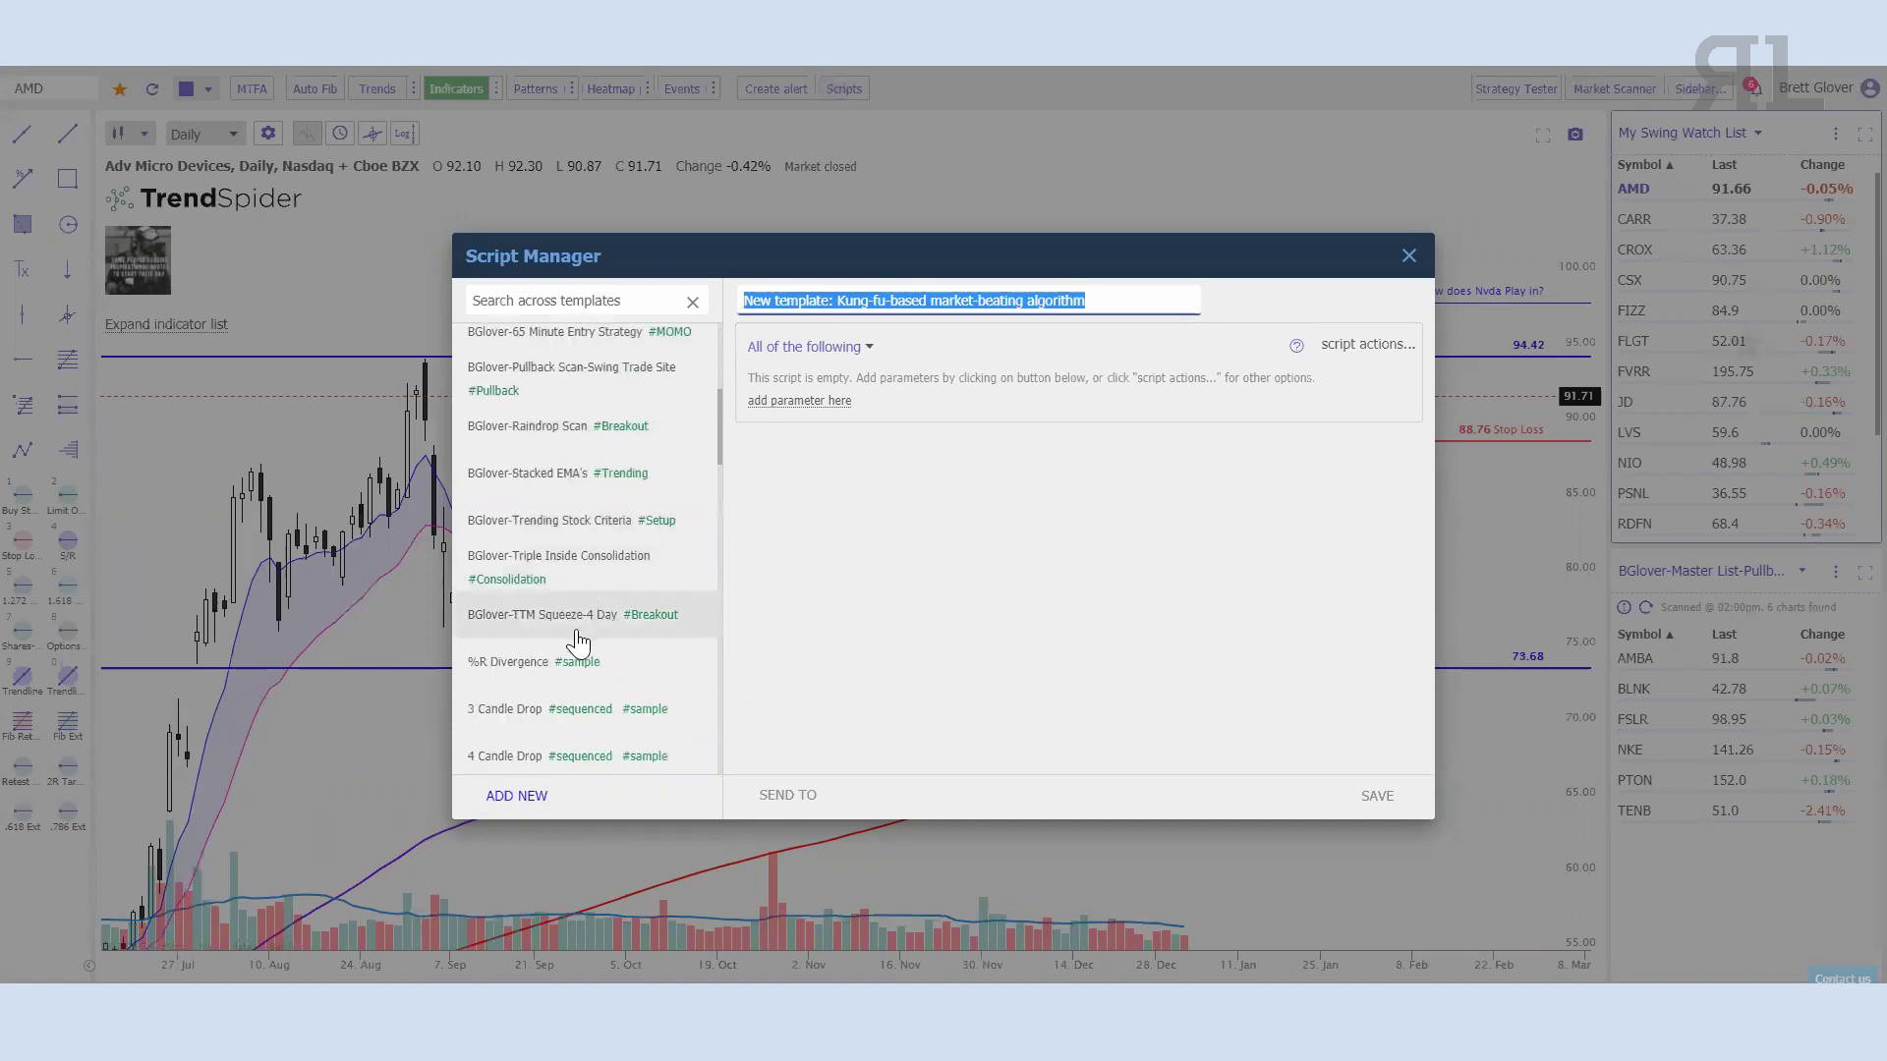
{"action": "scroll", "coordinate": [589, 628], "scroll_direction": "up", "scroll_amount": 2}
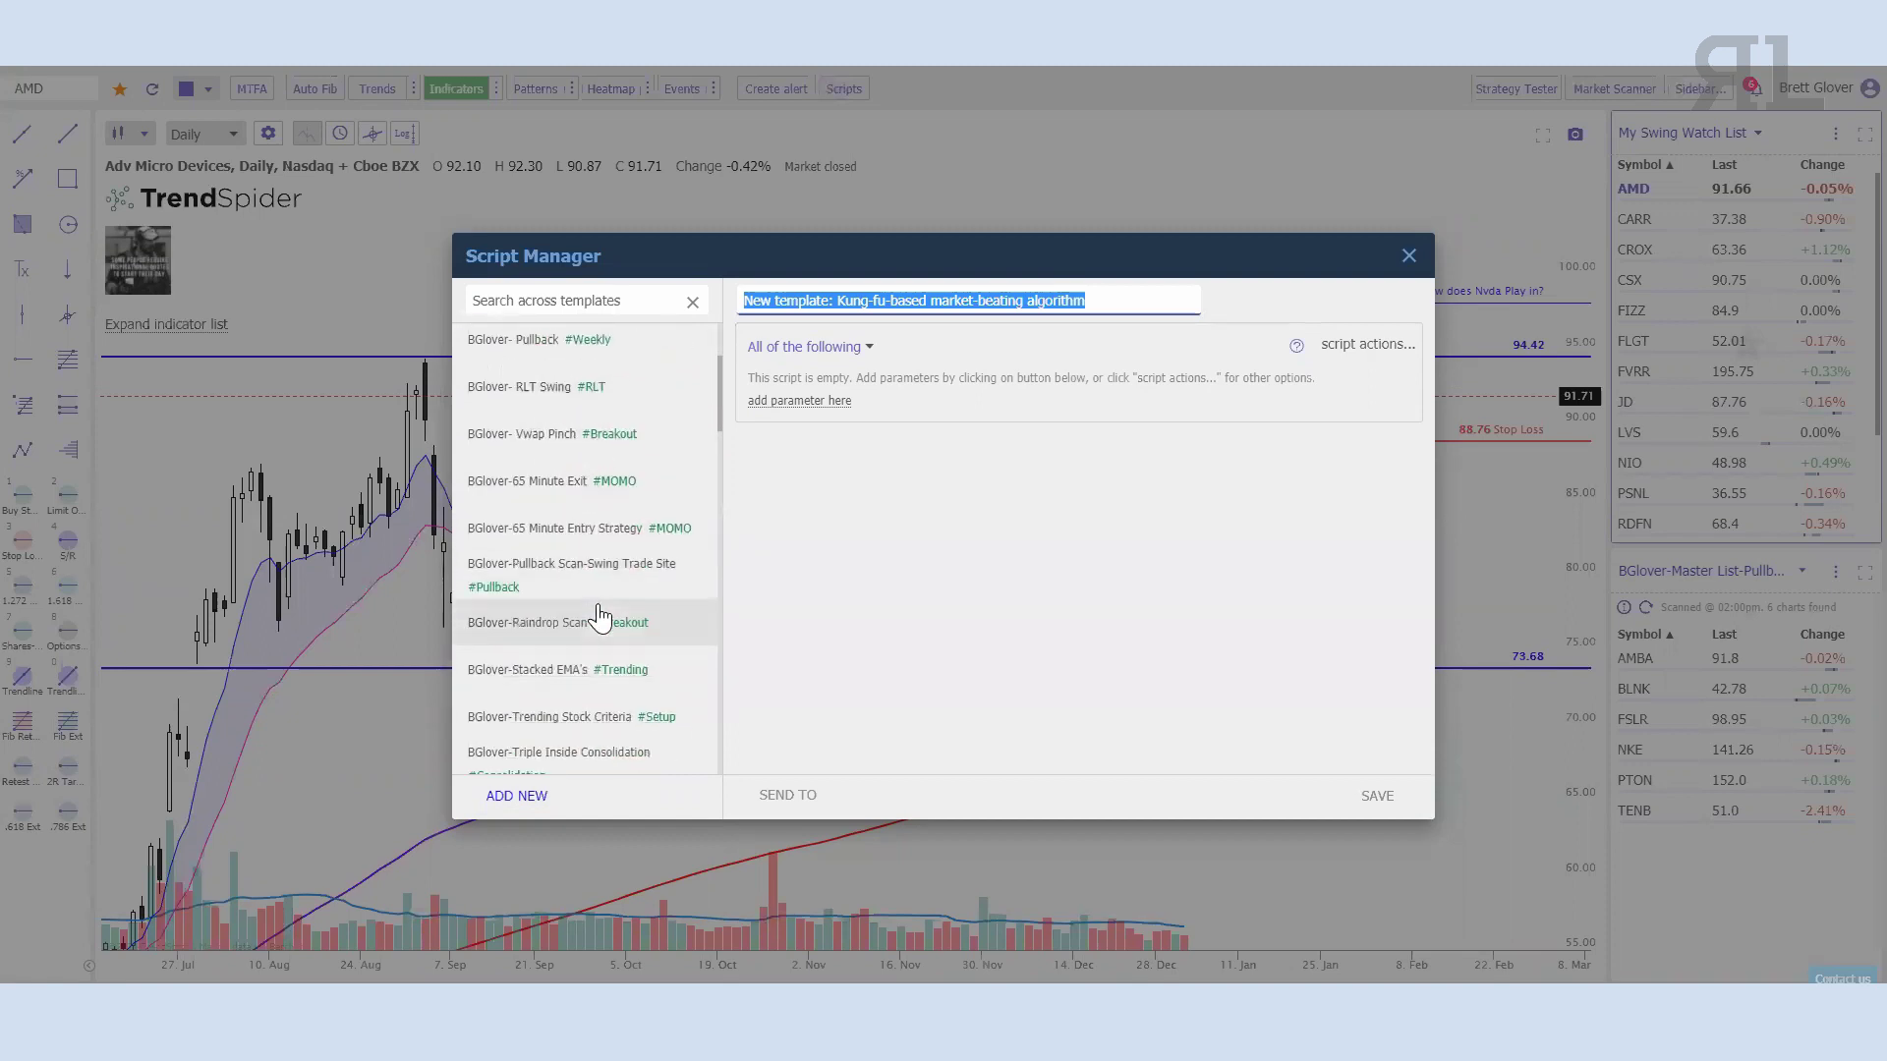
{"action": "scroll", "coordinate": [602, 619], "scroll_direction": "down", "scroll_amount": 1}
{"action": "left_click", "coordinate": [545, 621]}
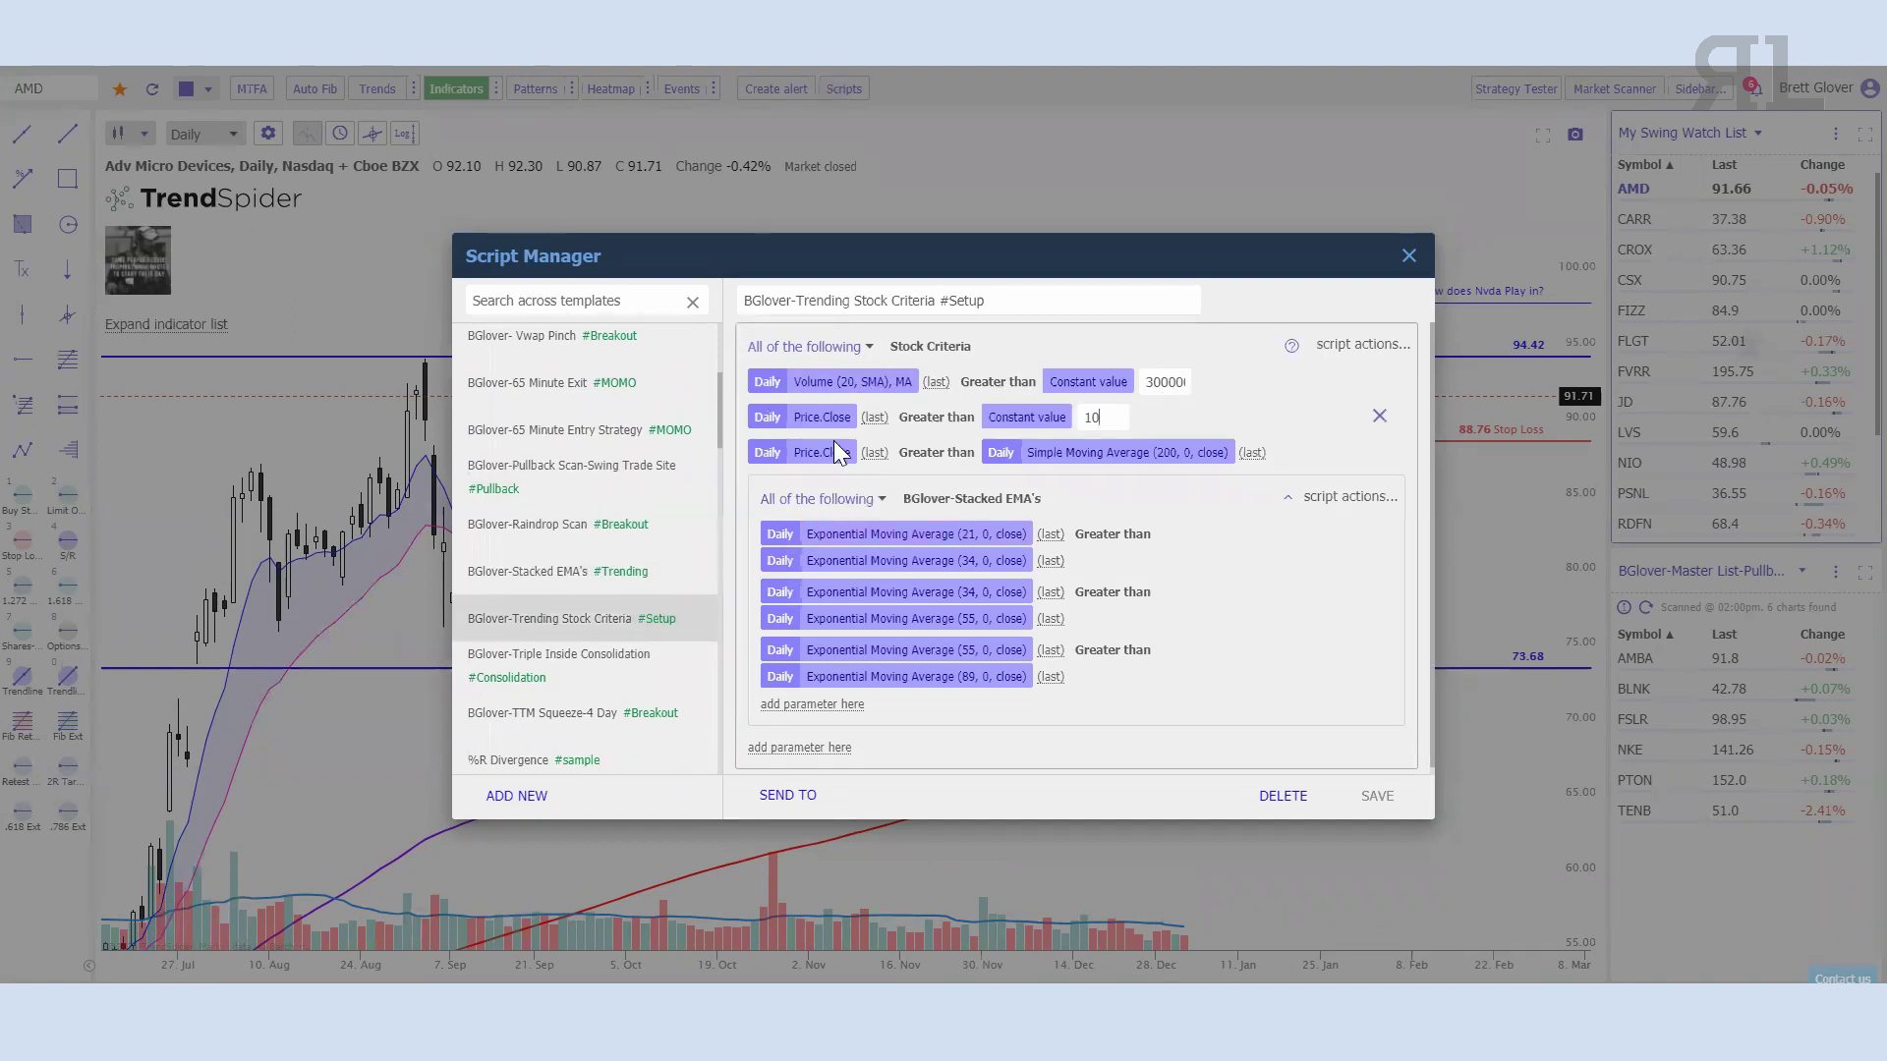
{"action": "left_click", "coordinate": [1105, 418]}
{"action": "left_click", "coordinate": [558, 622]}
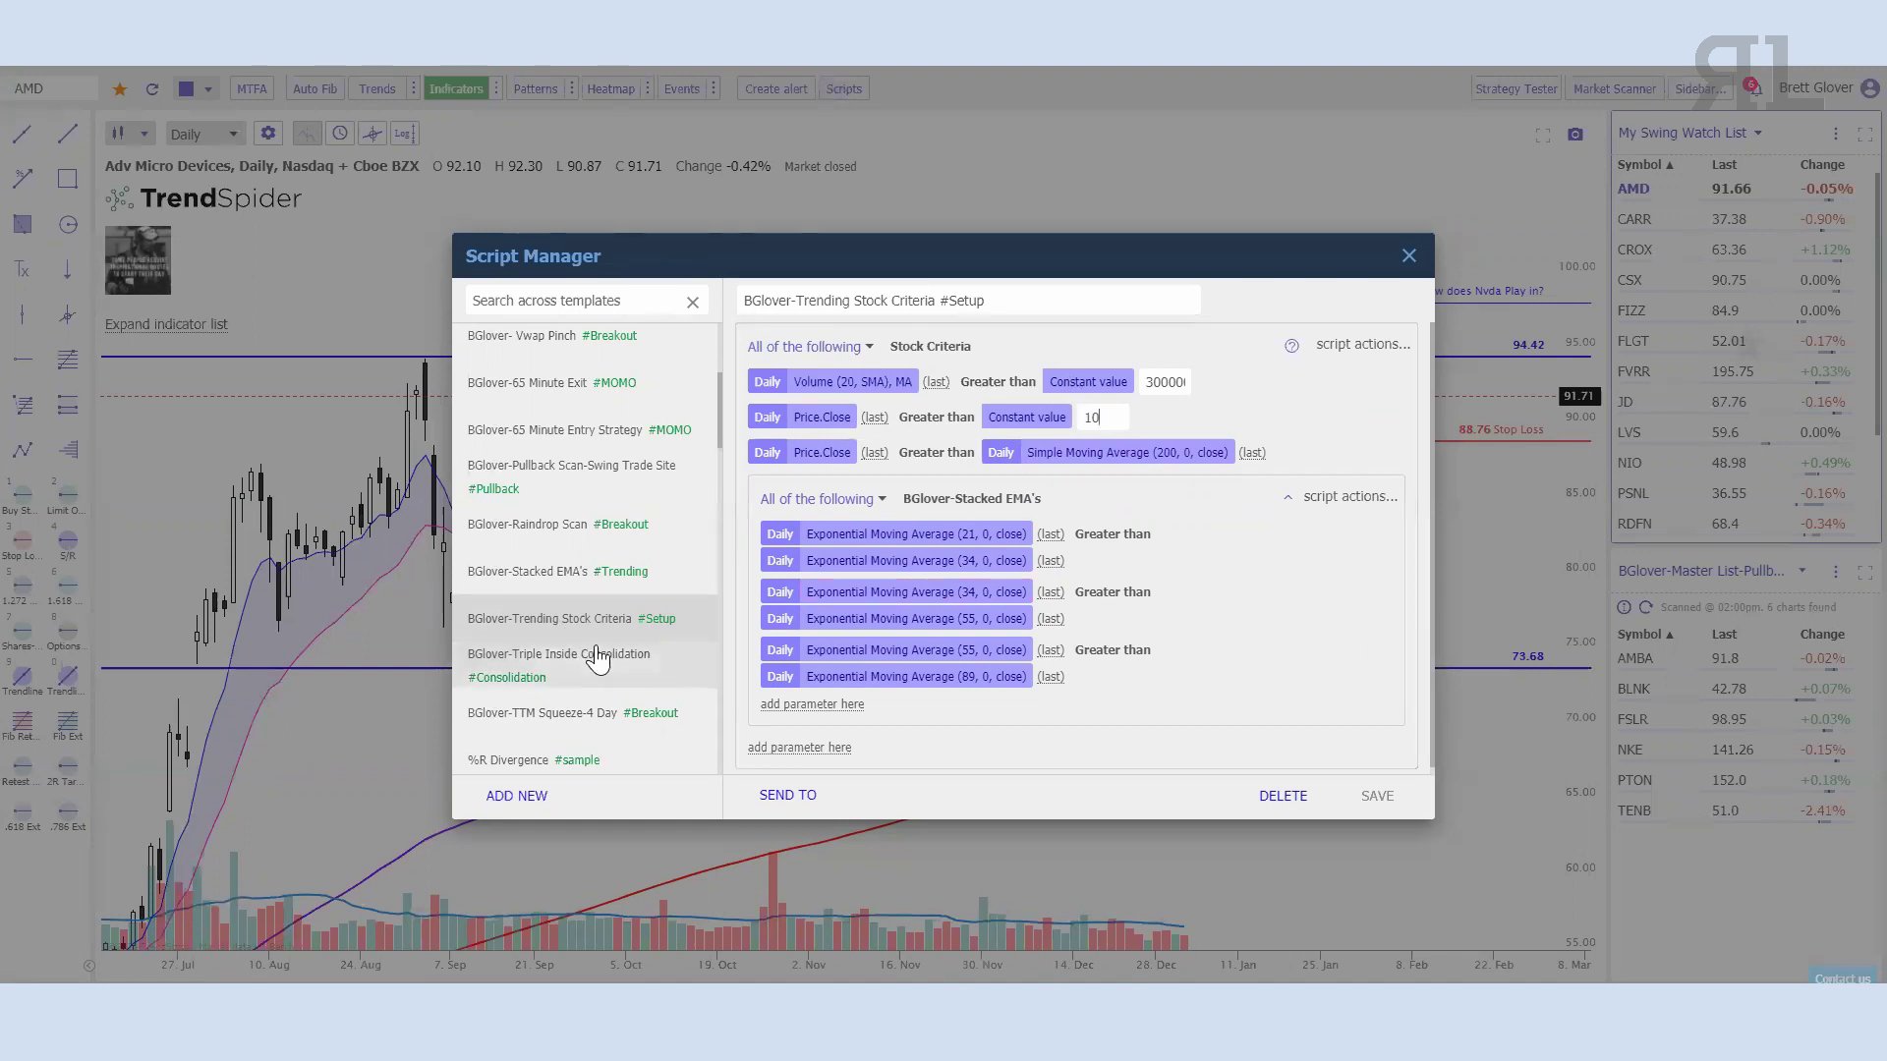
Step: Show the Pullback Scan-Swing Trade Site template: lower closes, close below EMA 8, above EMA 24
{"action": "left_click", "coordinate": [577, 492]}
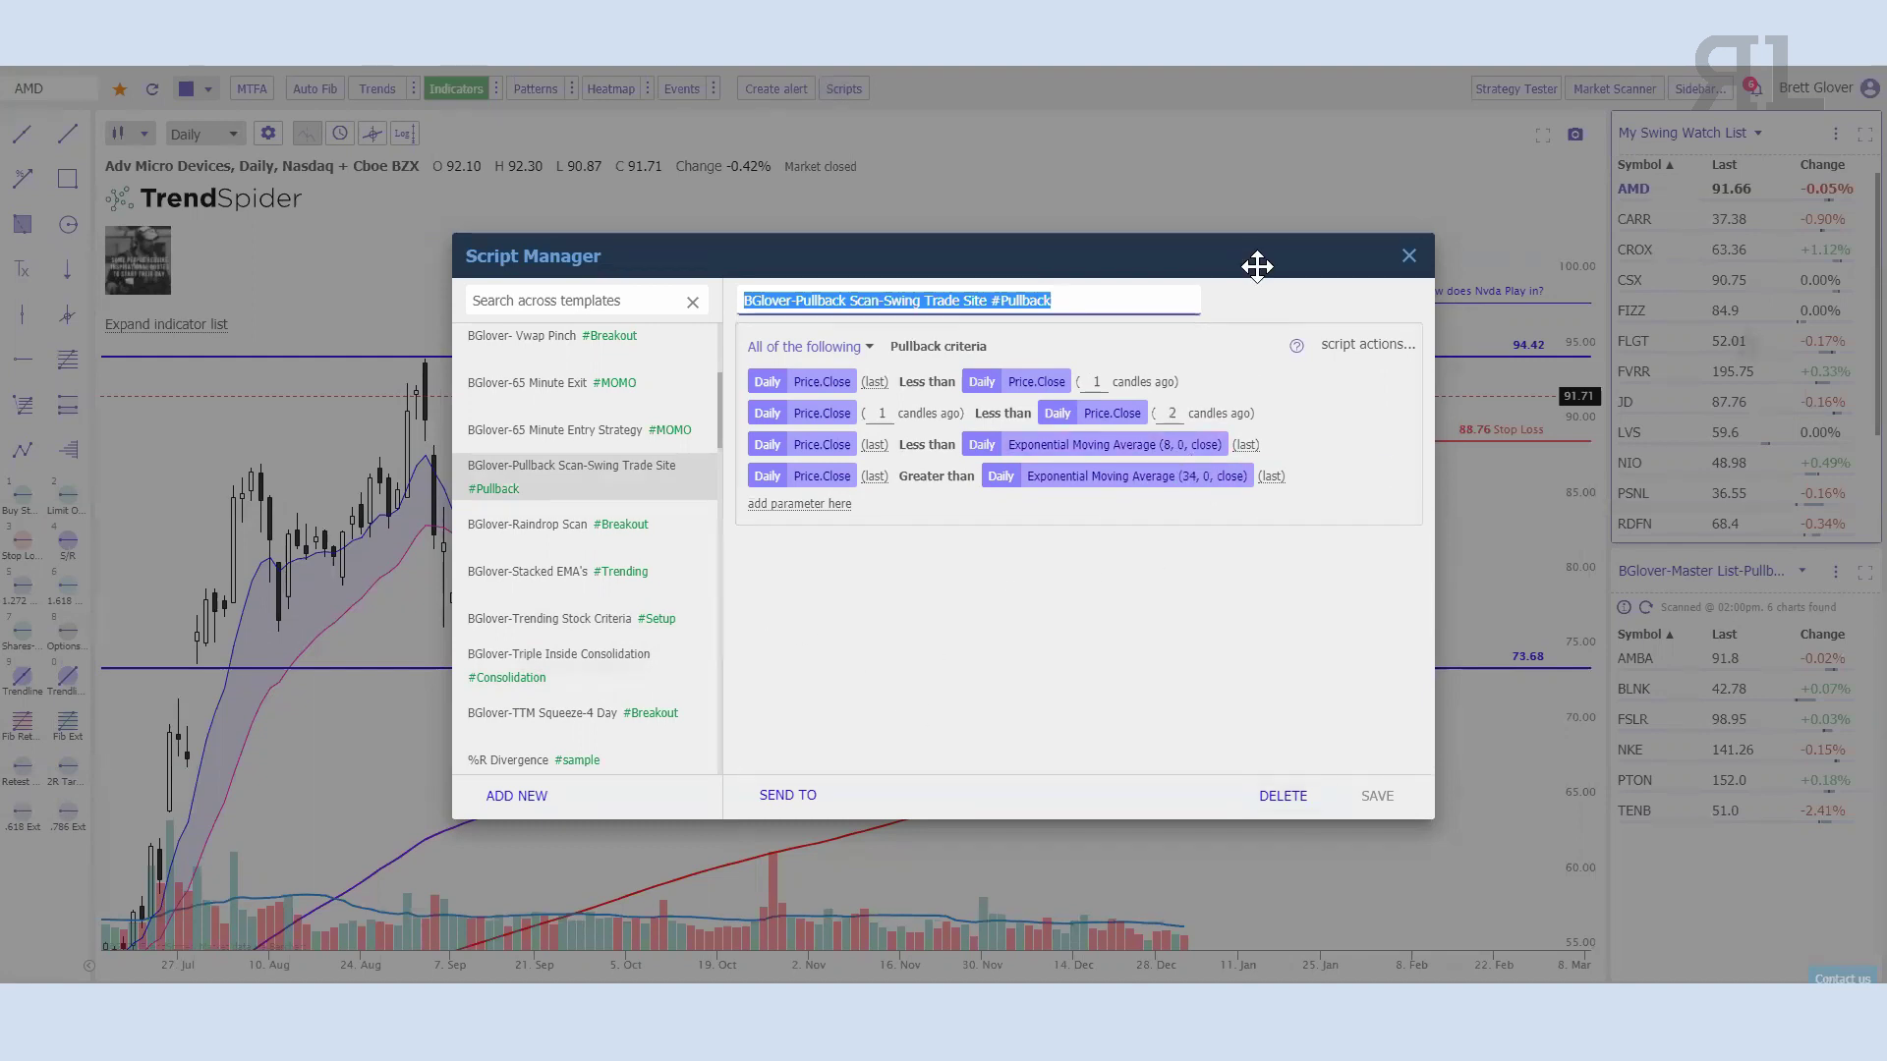
Step: Load the Trending Stock Criteria template into the scanner script, including stacked EMAs 21>34>55>89
{"action": "left_click", "coordinate": [1409, 256]}
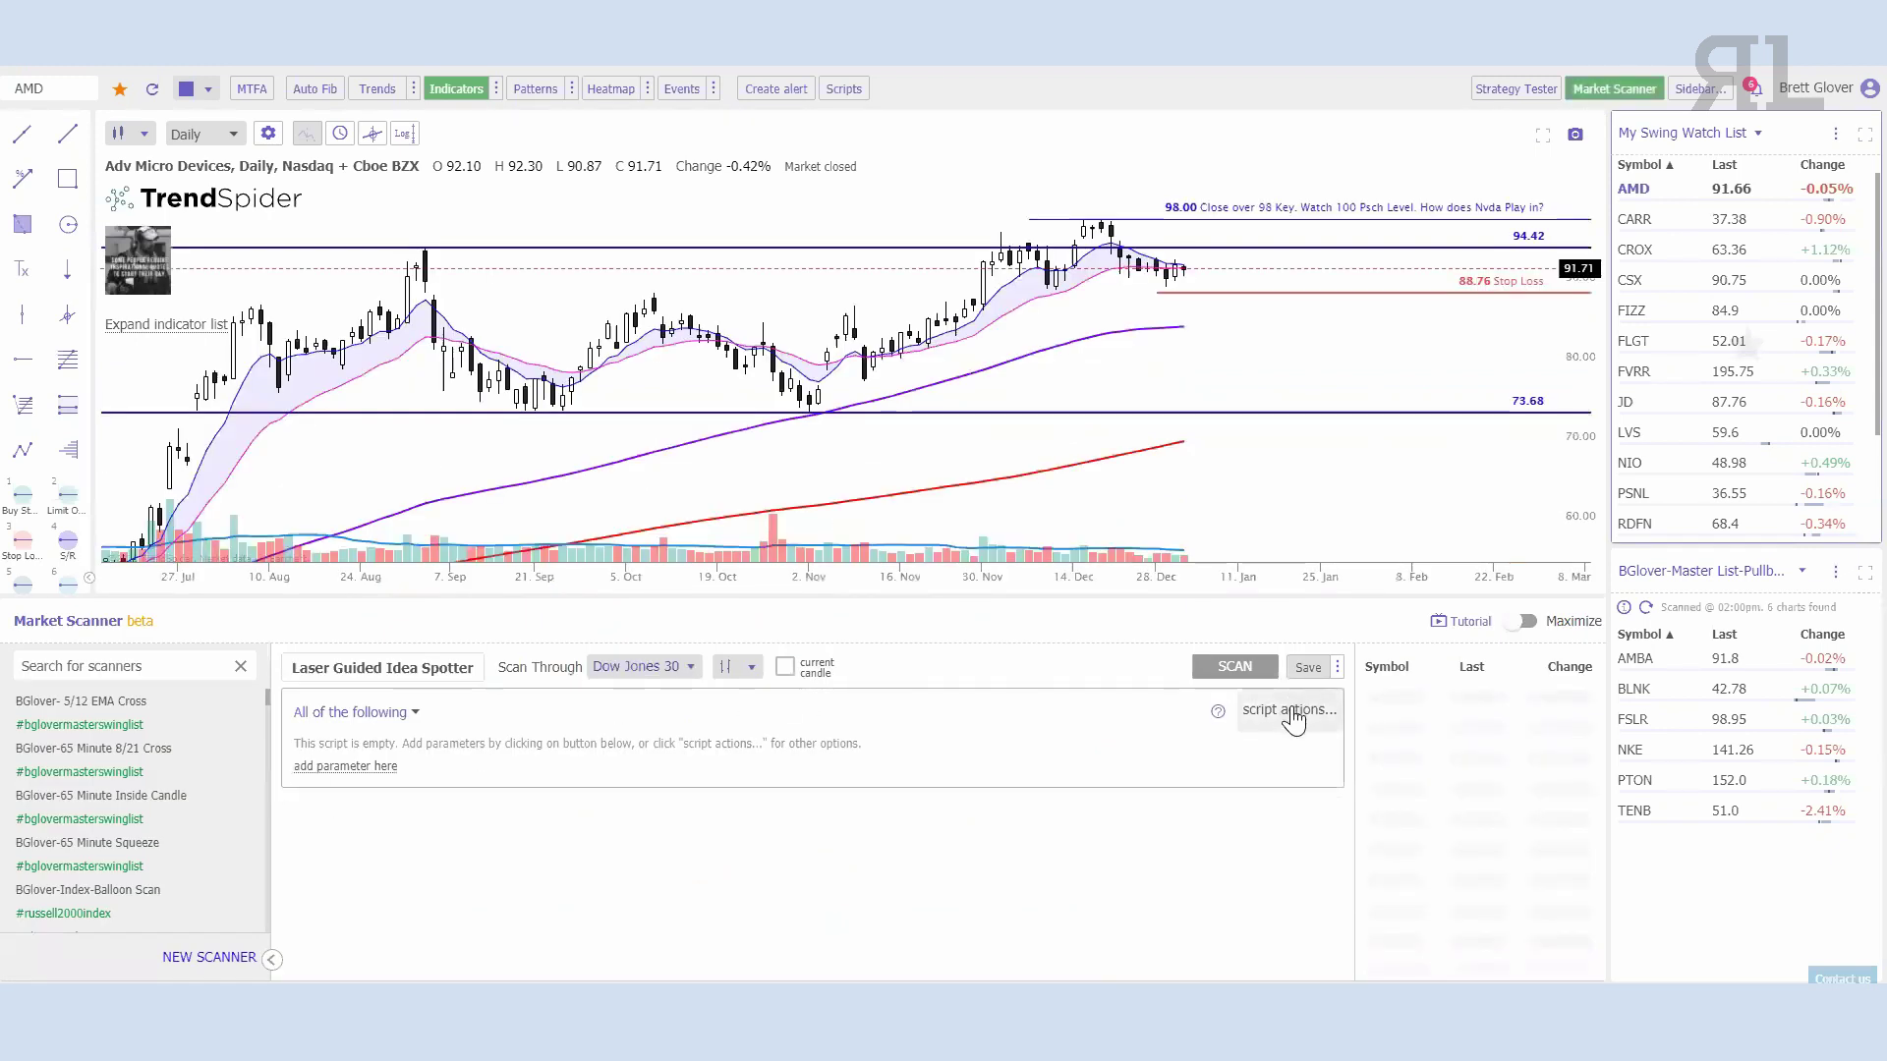
{"action": "left_click", "coordinate": [1291, 712]}
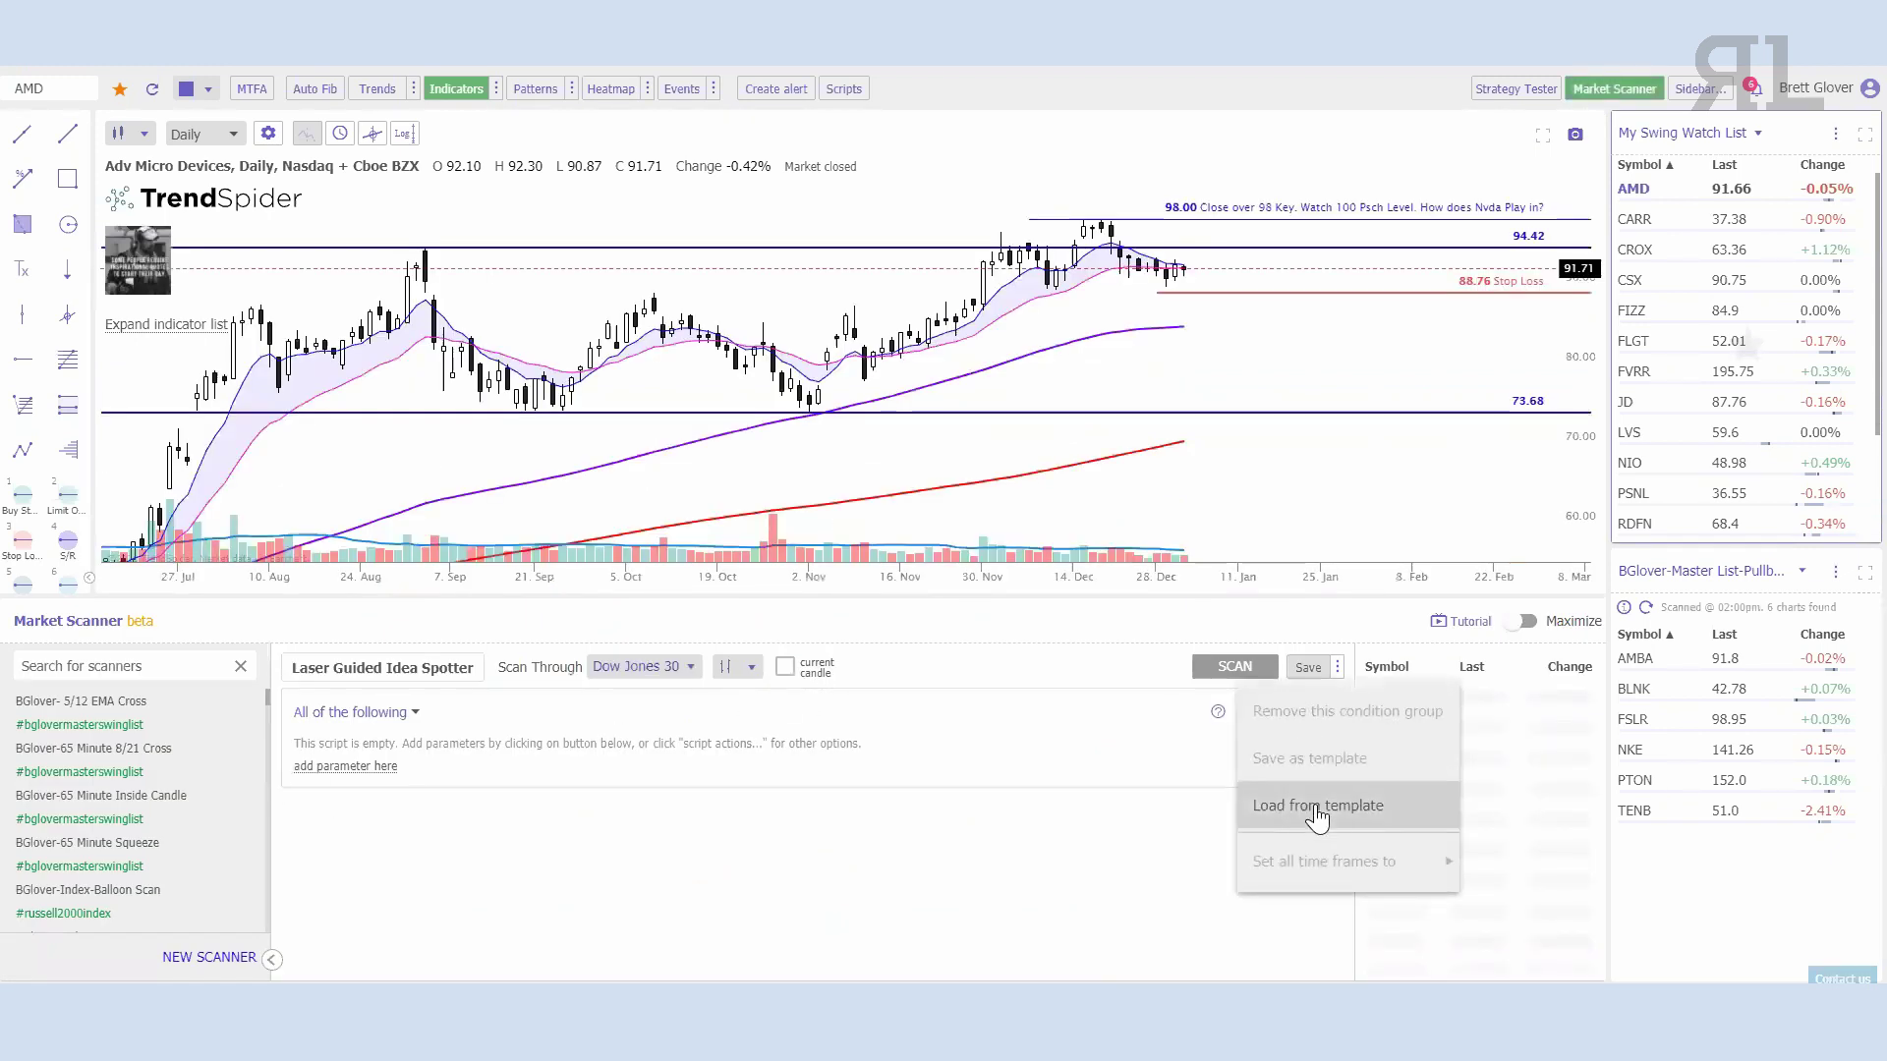
{"action": "left_click", "coordinate": [1313, 806]}
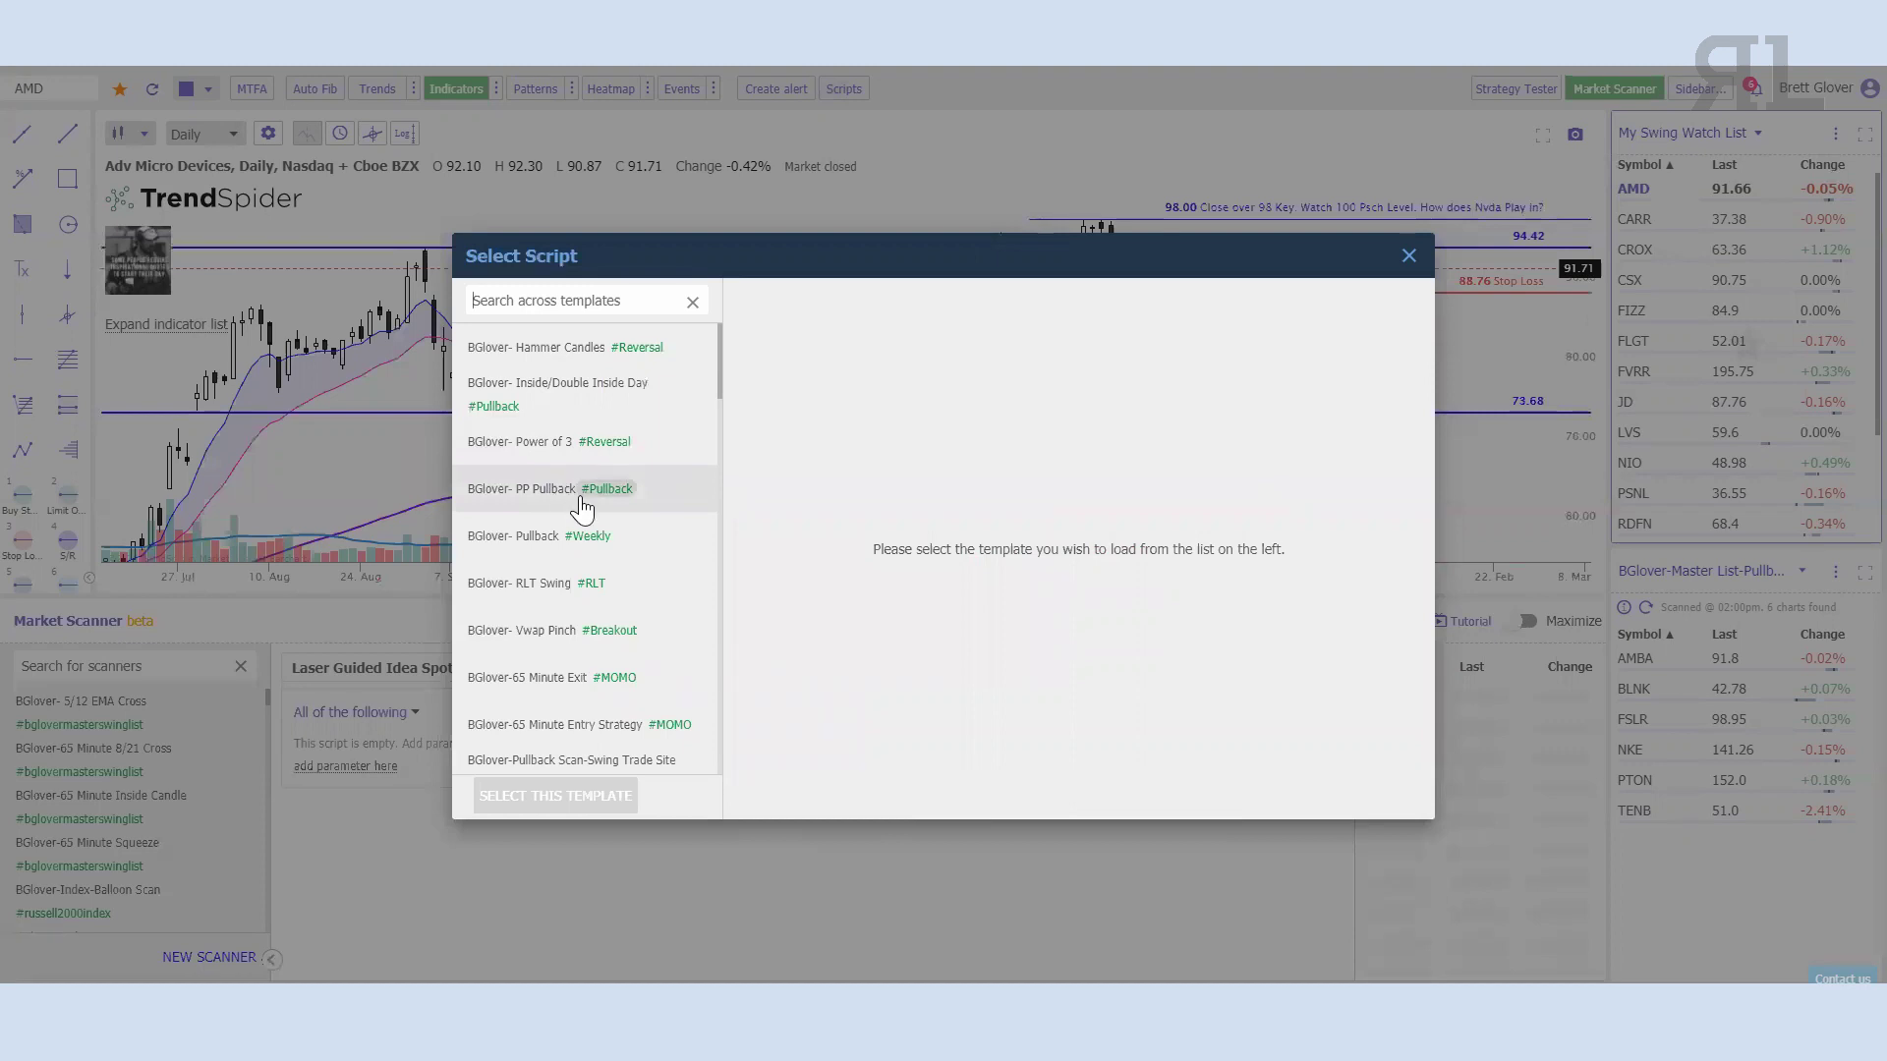
{"action": "scroll", "coordinate": [577, 550], "scroll_direction": "down", "scroll_amount": 1}
{"action": "scroll", "coordinate": [578, 596], "scroll_direction": "down", "scroll_amount": 1}
{"action": "left_click", "coordinate": [568, 716]}
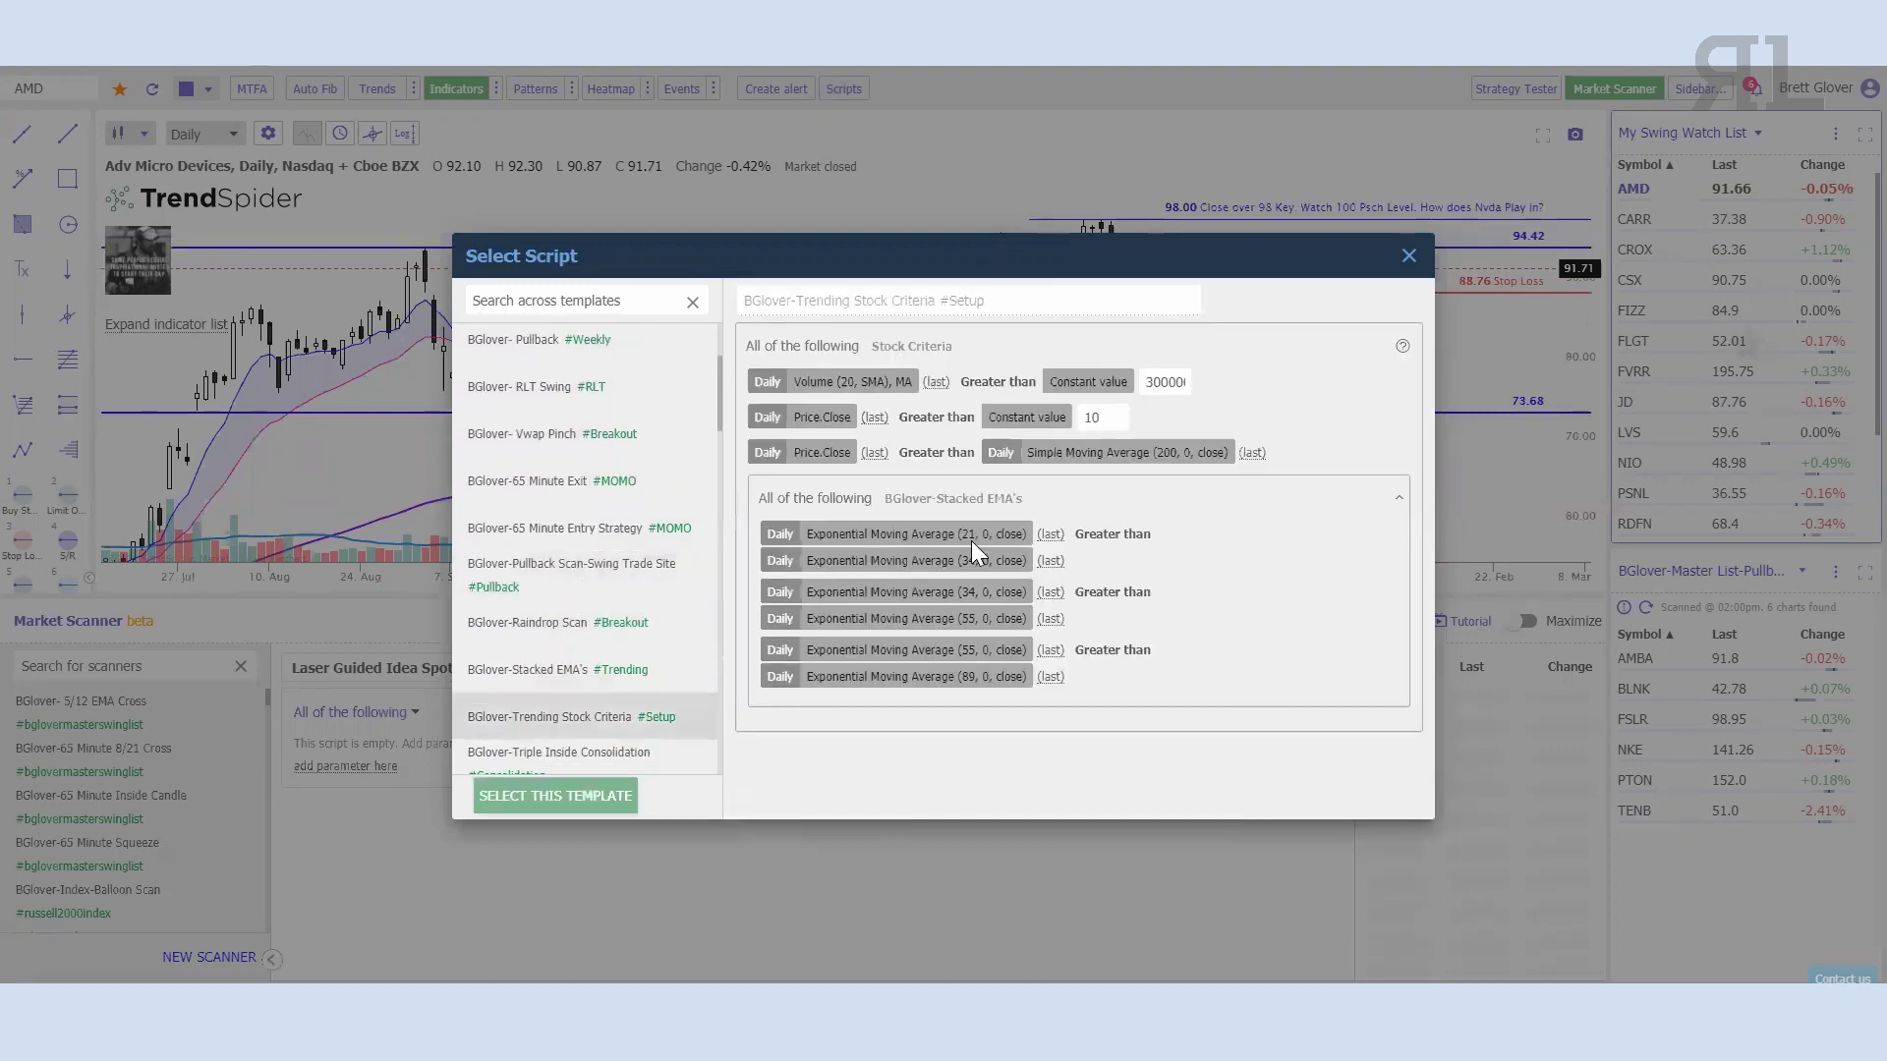
{"action": "left_click", "coordinate": [566, 791]}
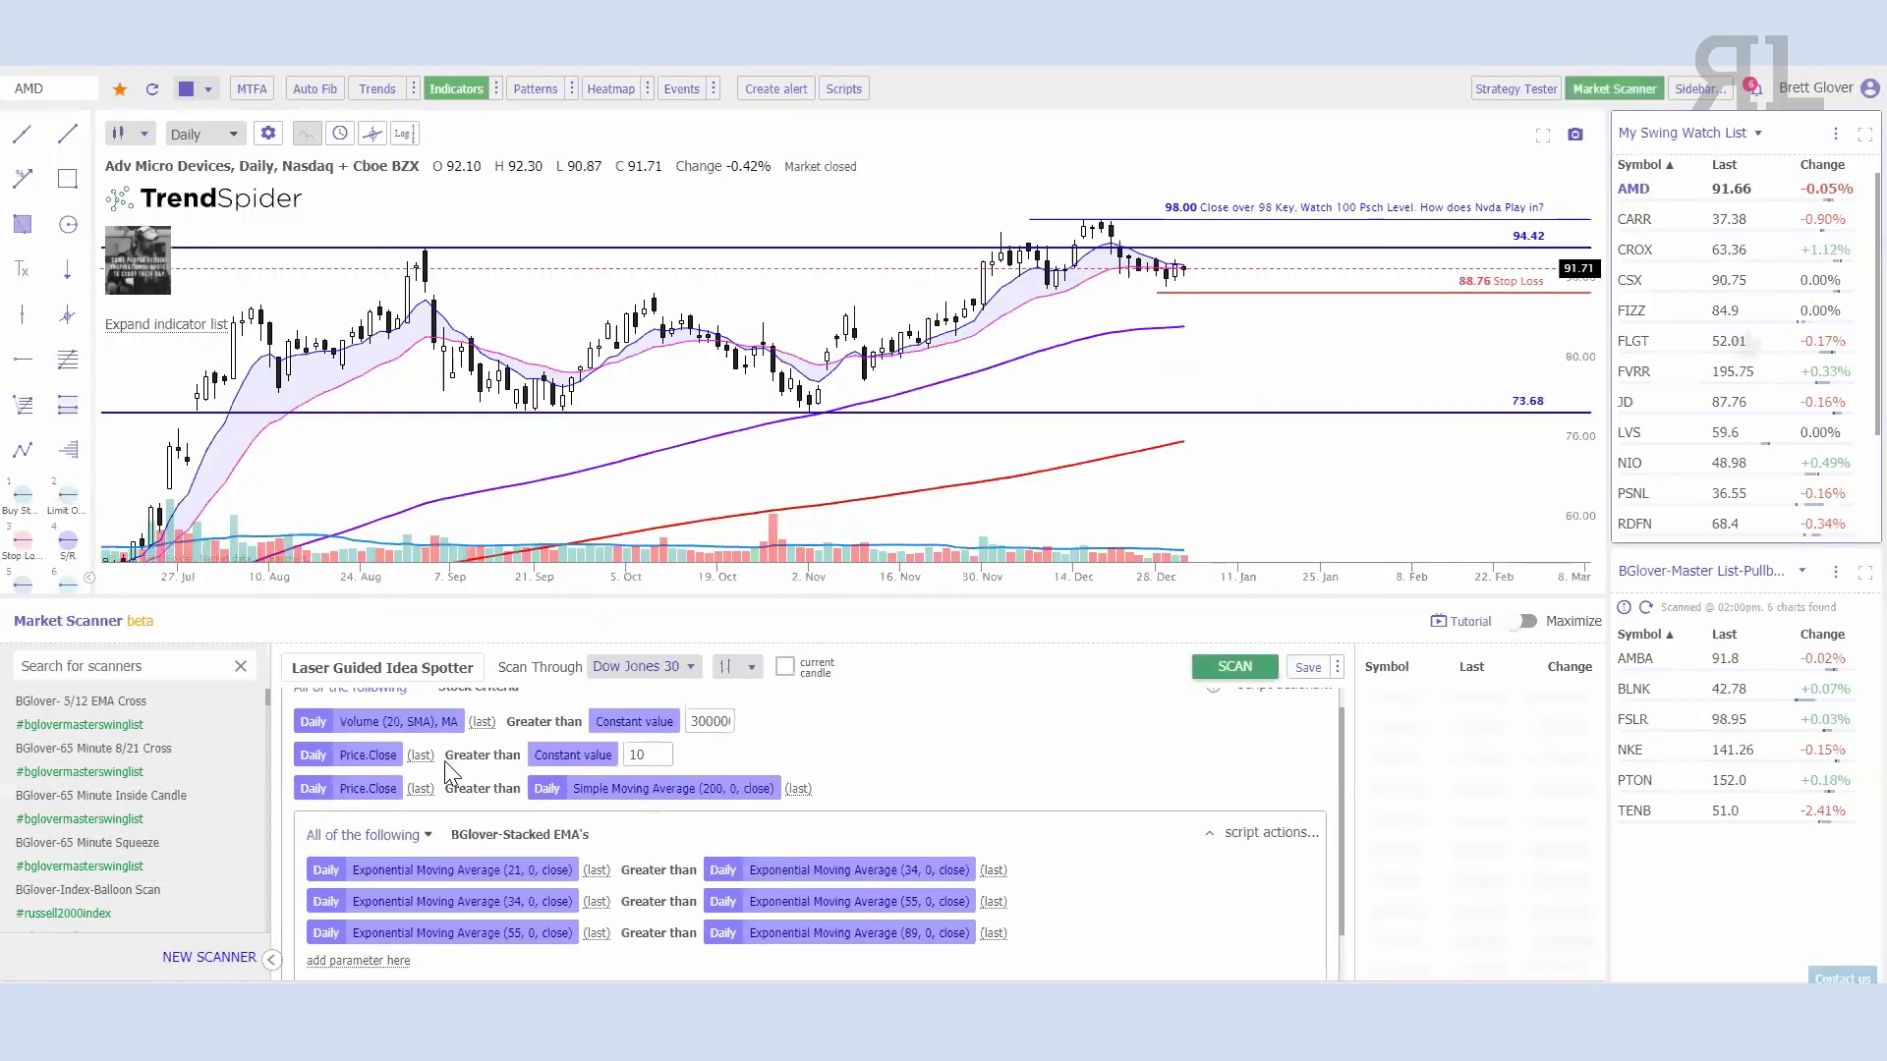
{"action": "scroll", "coordinate": [703, 816], "scroll_direction": "down", "scroll_amount": 1}
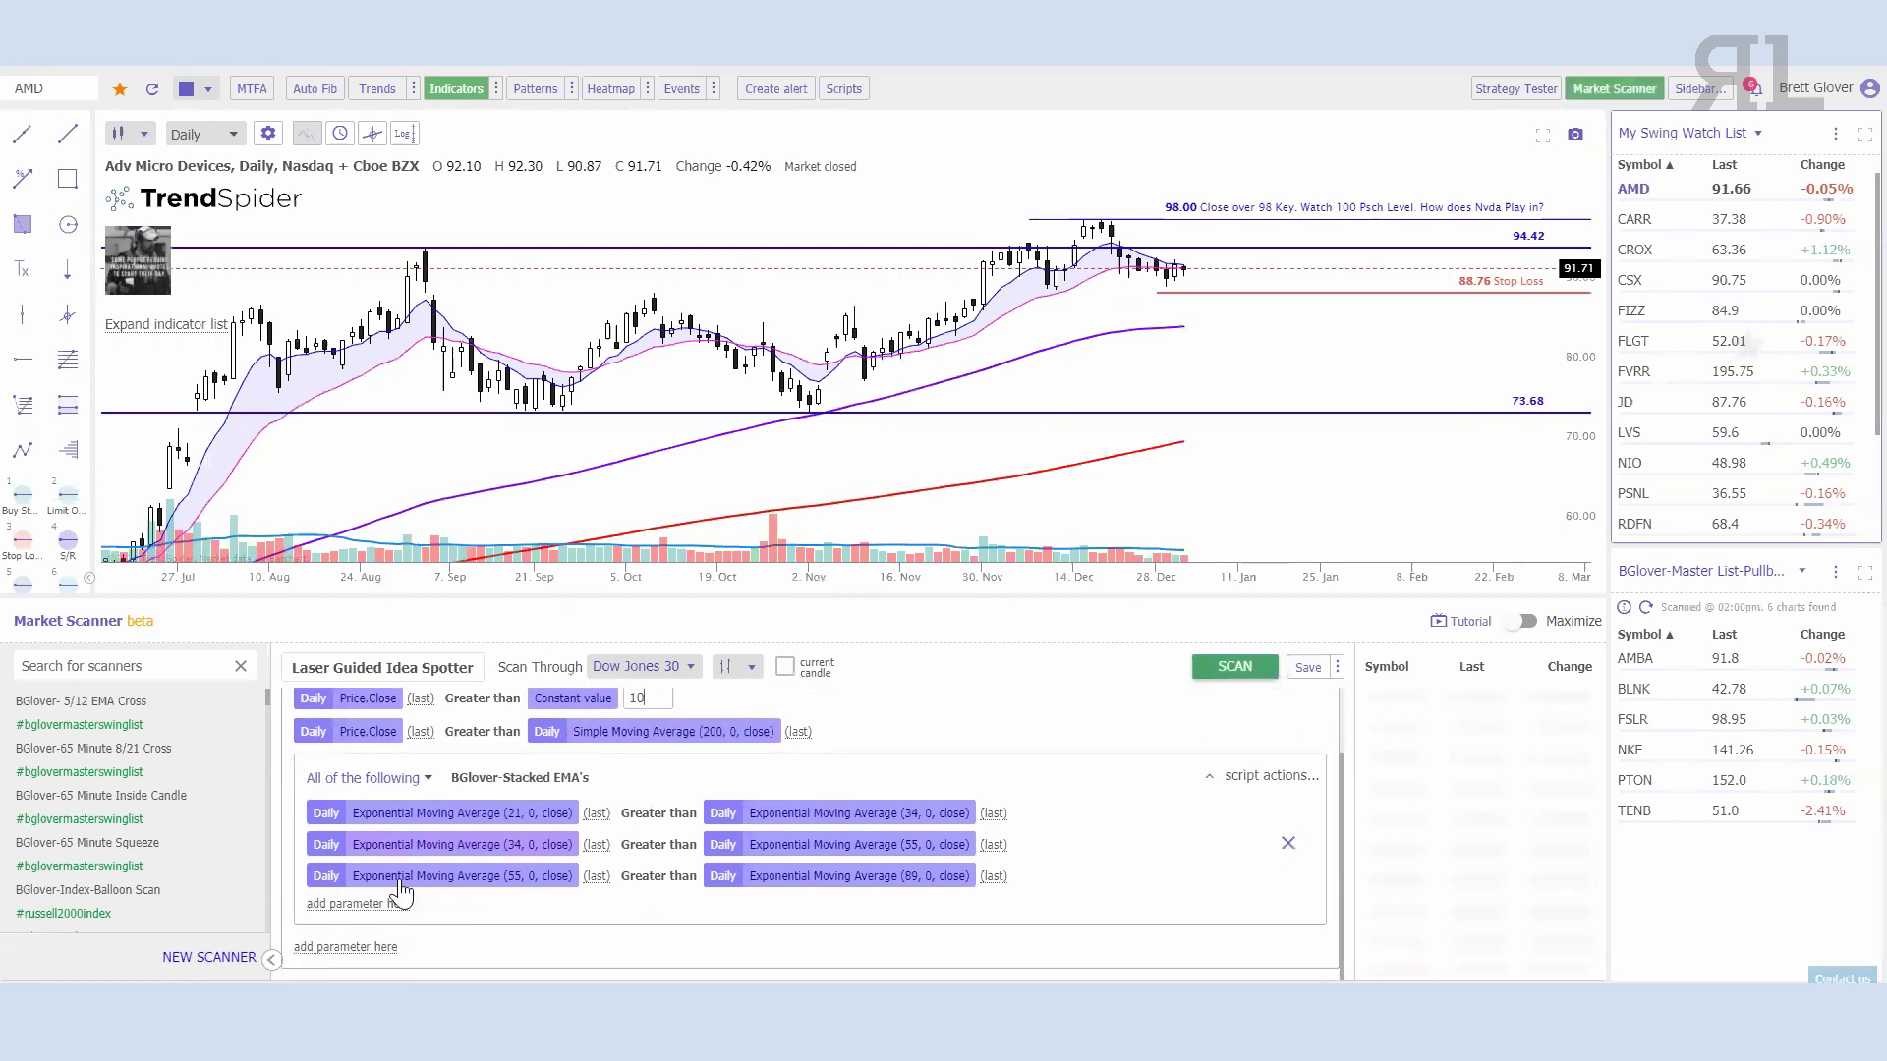
Step: Append the 'PP Pullback' template's conditions beneath the stacked EMAs in the scan script
{"action": "left_click", "coordinate": [344, 948]}
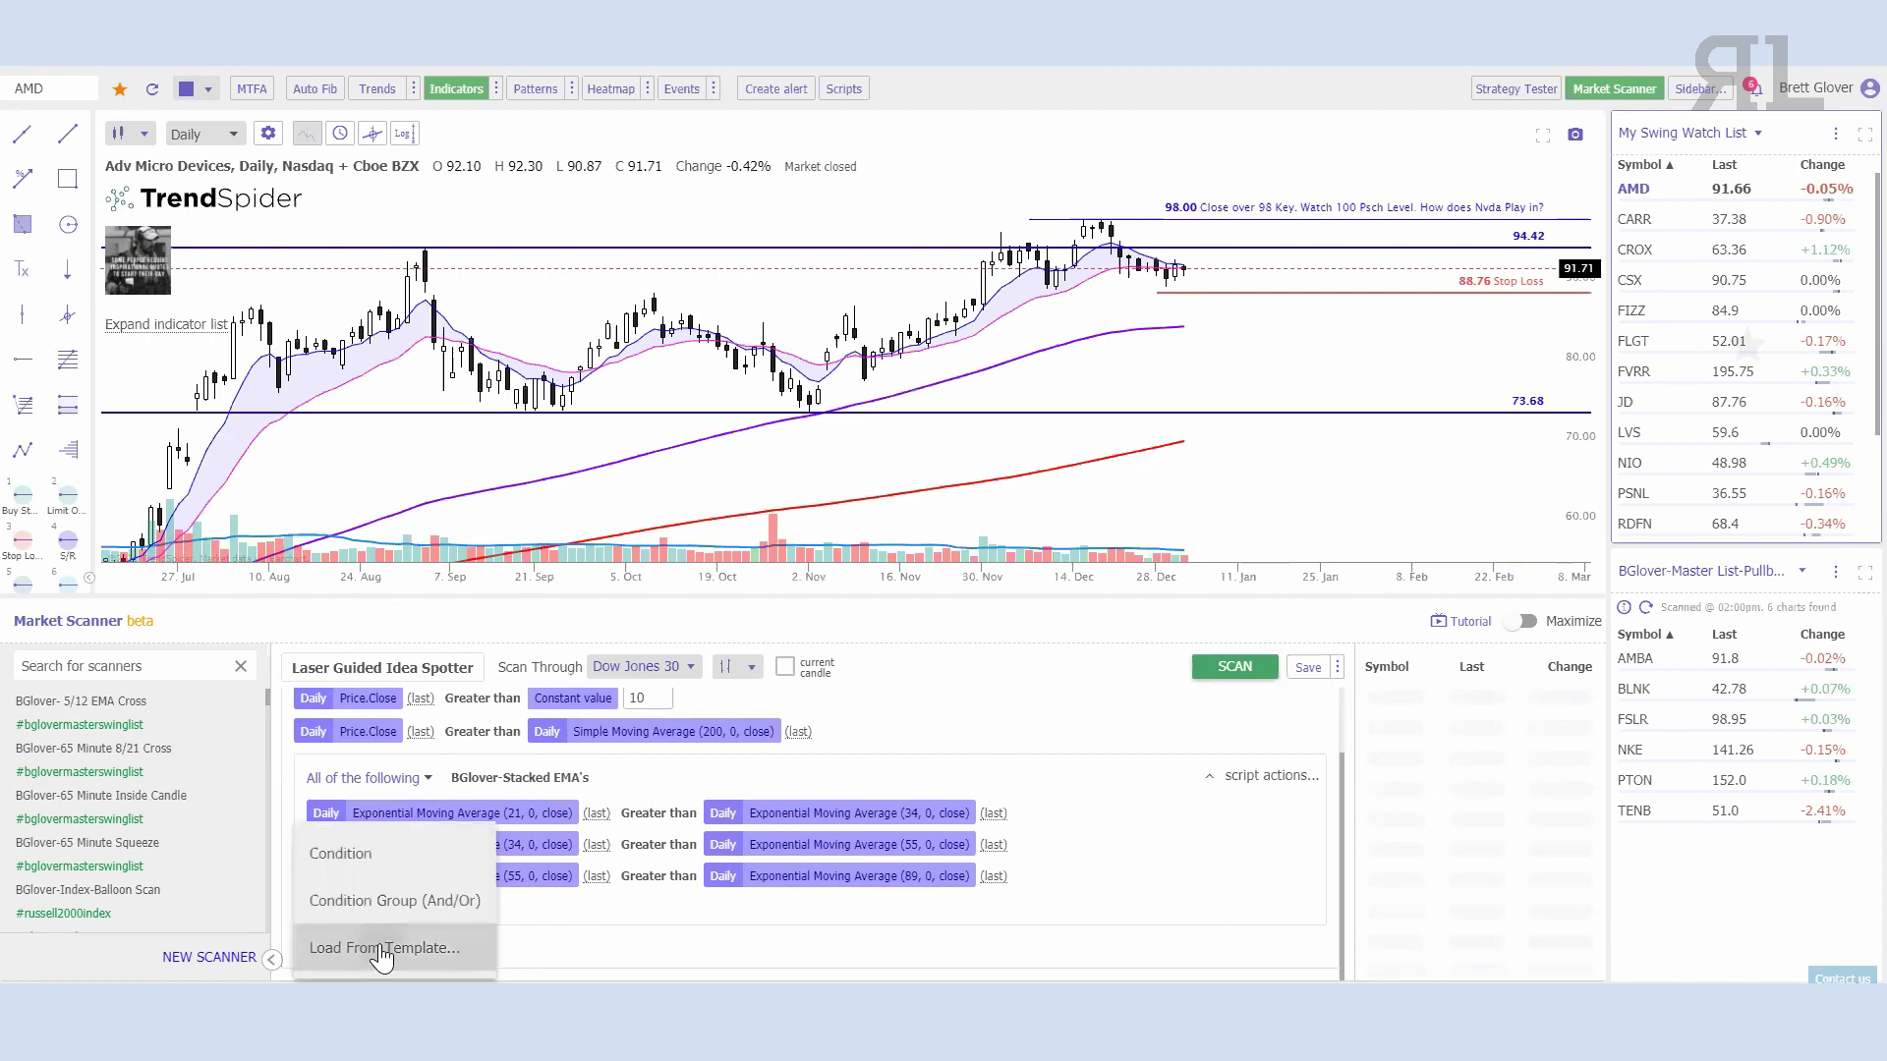
{"action": "left_click", "coordinate": [379, 951]}
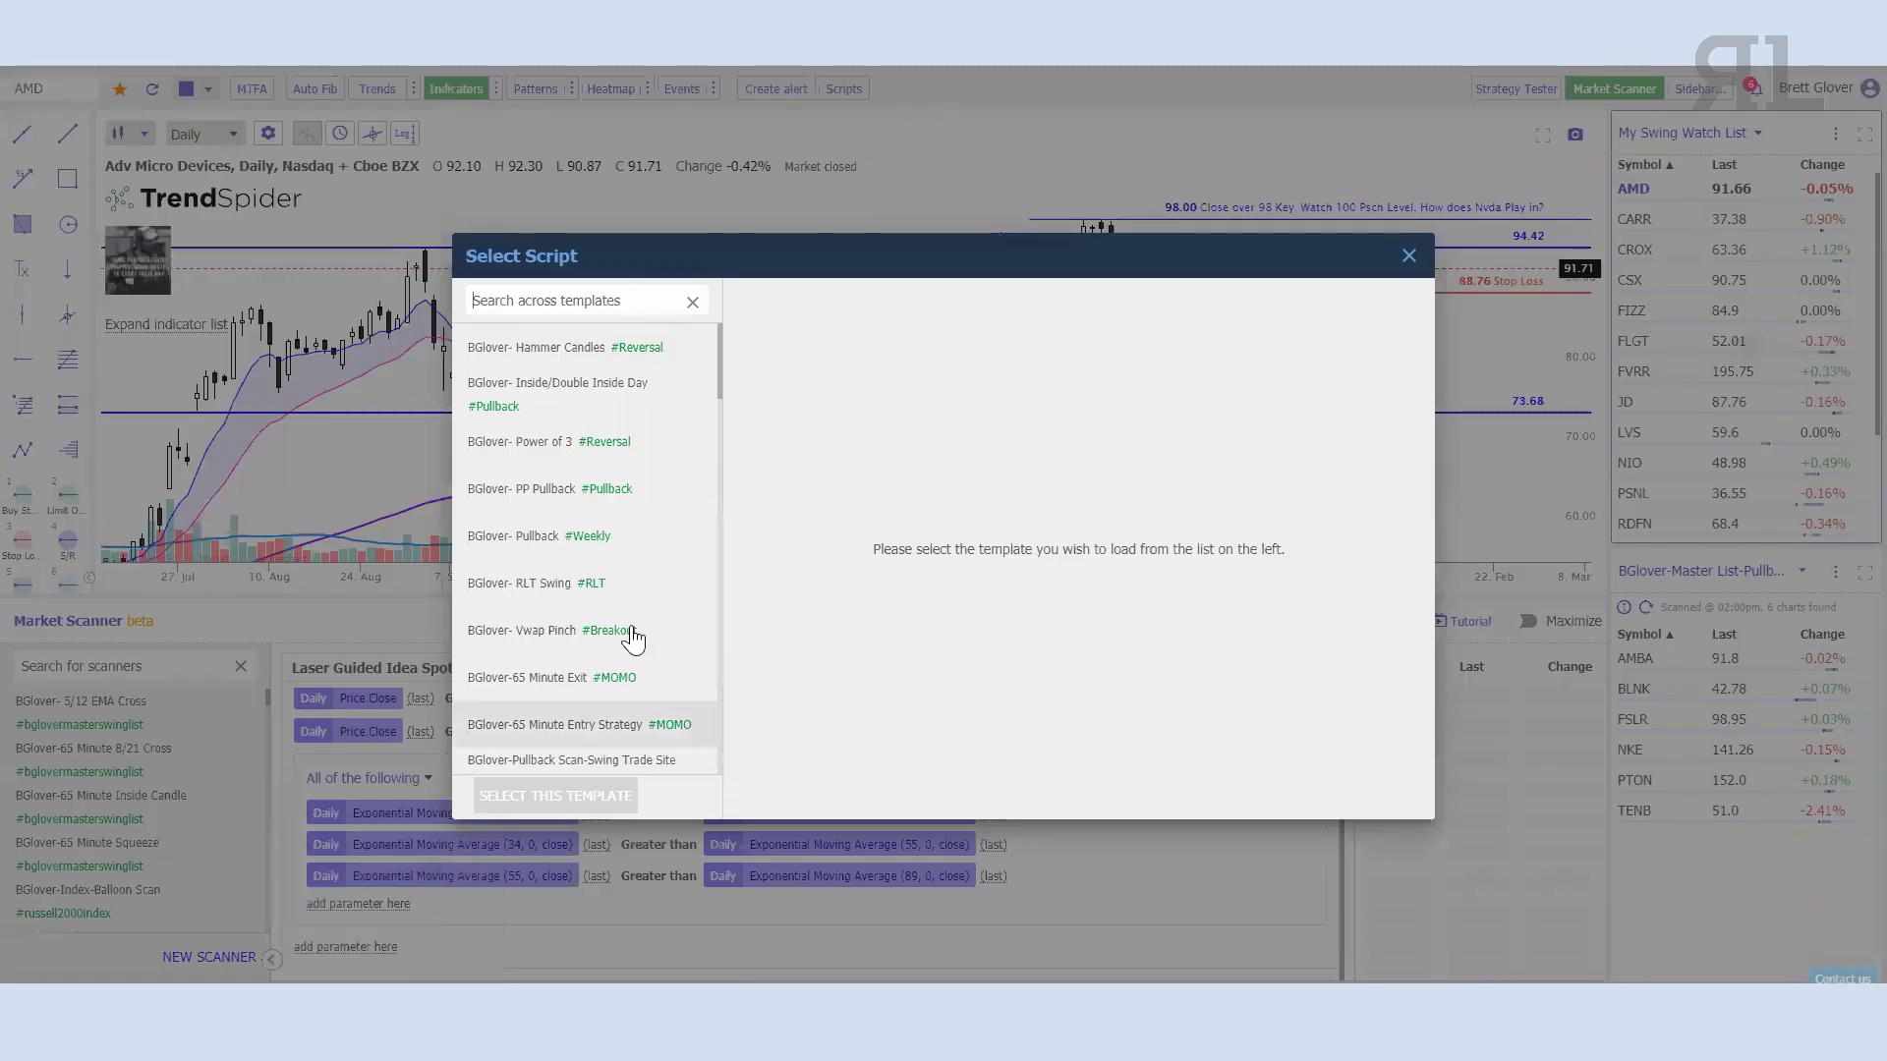
{"action": "left_click", "coordinate": [521, 491]}
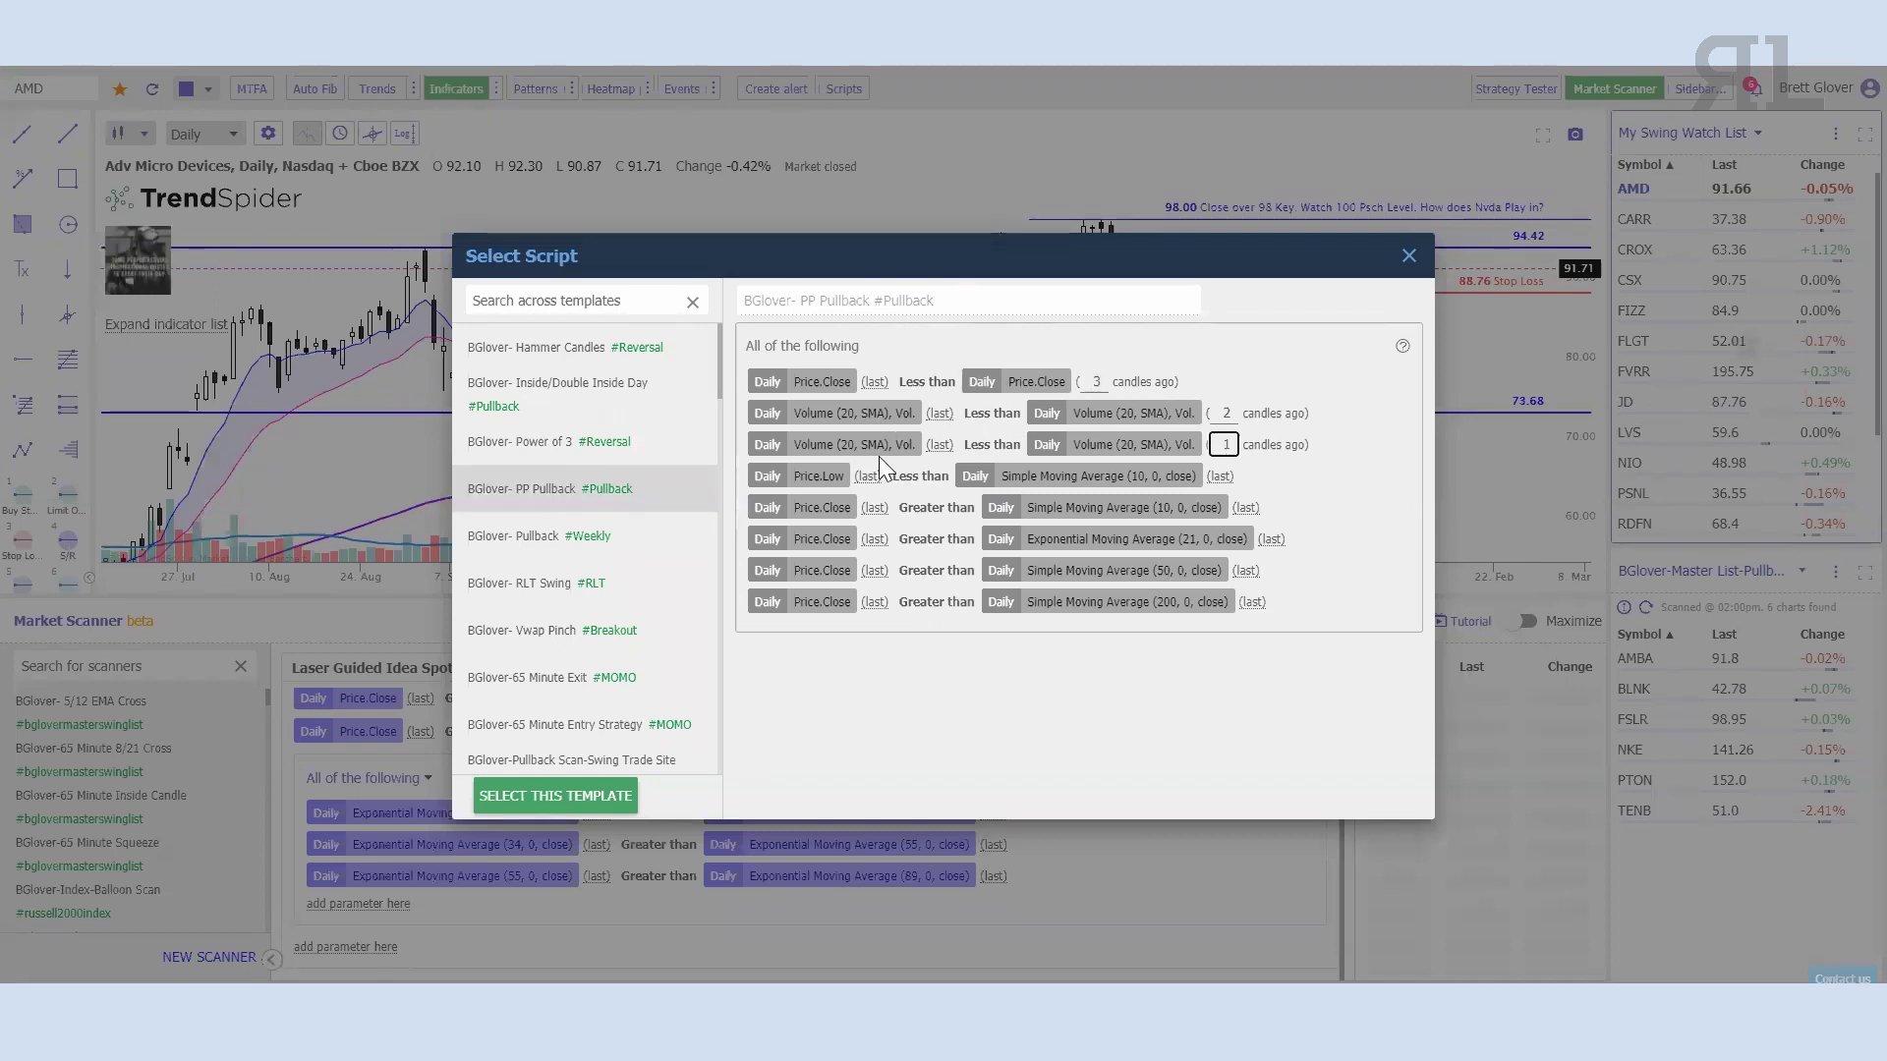
{"action": "left_click", "coordinate": [605, 795]}
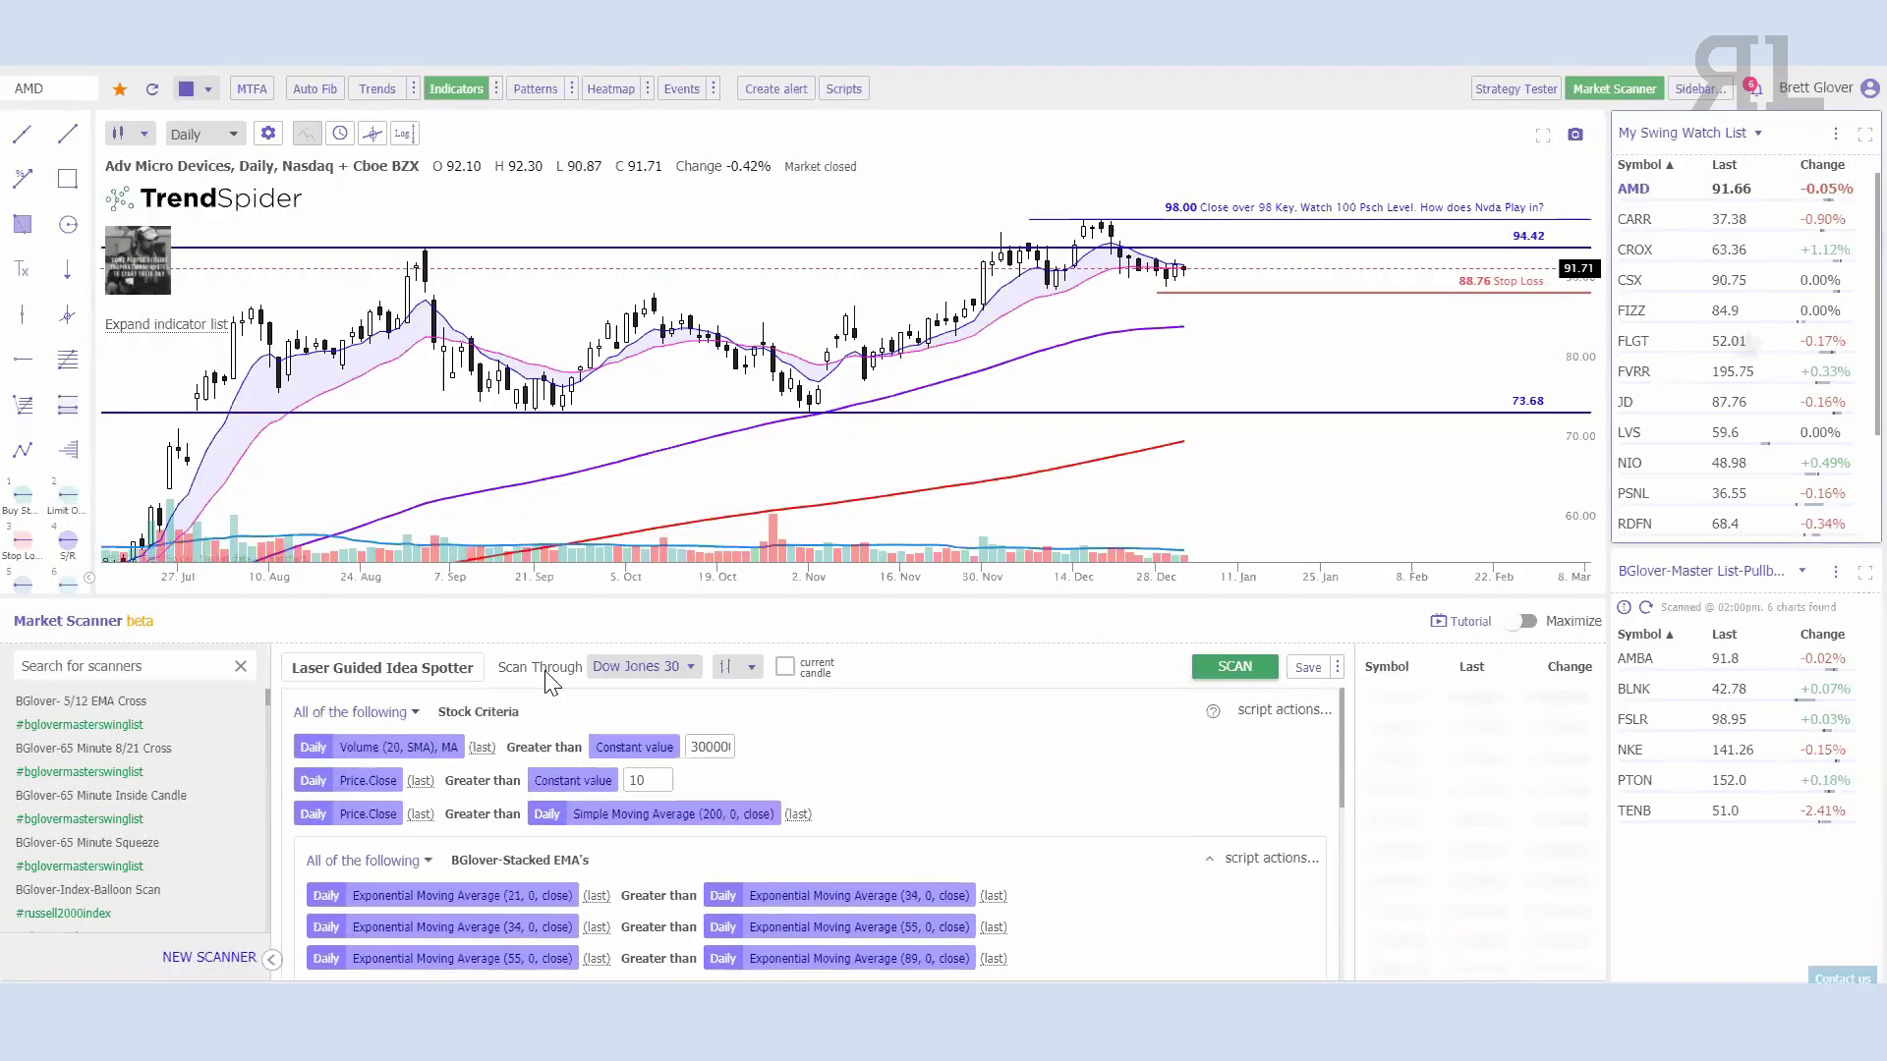
{"action": "scroll", "coordinate": [675, 783], "scroll_direction": "down", "scroll_amount": 5}
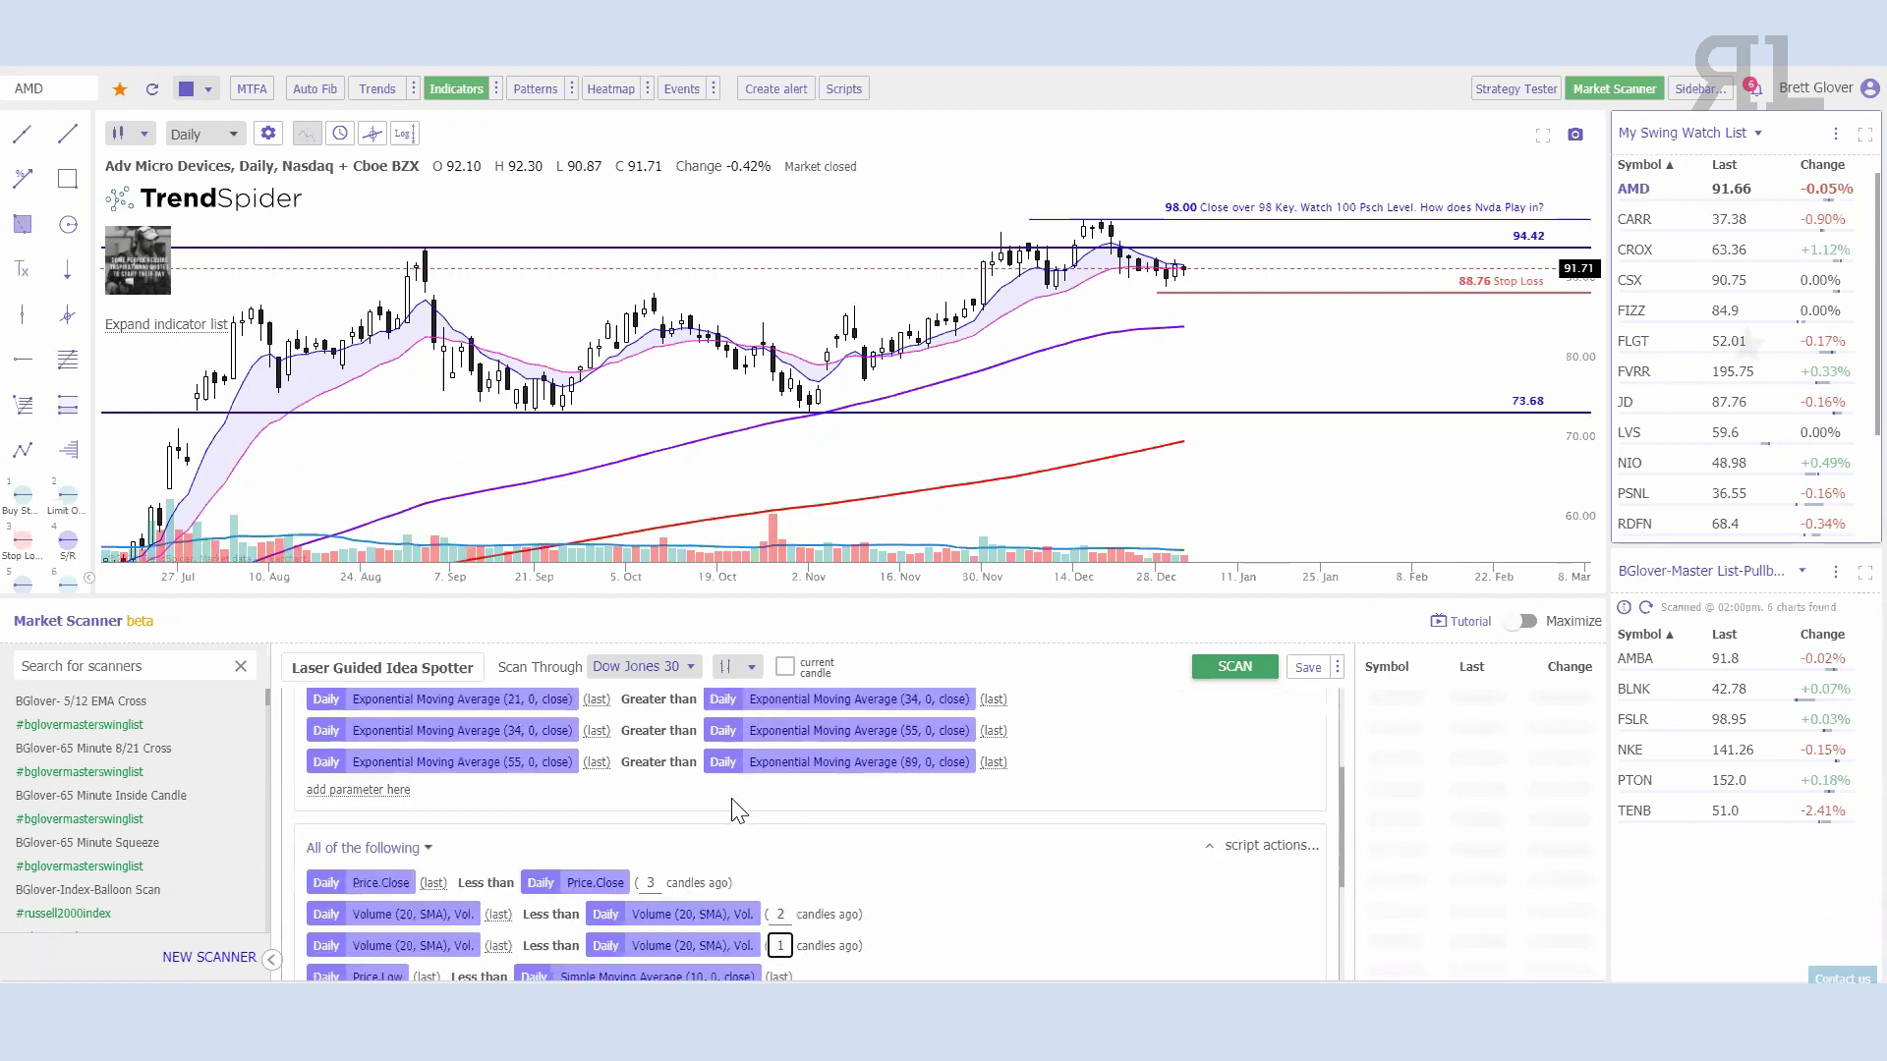
{"action": "scroll", "coordinate": [491, 739], "scroll_direction": "up", "scroll_amount": 5}
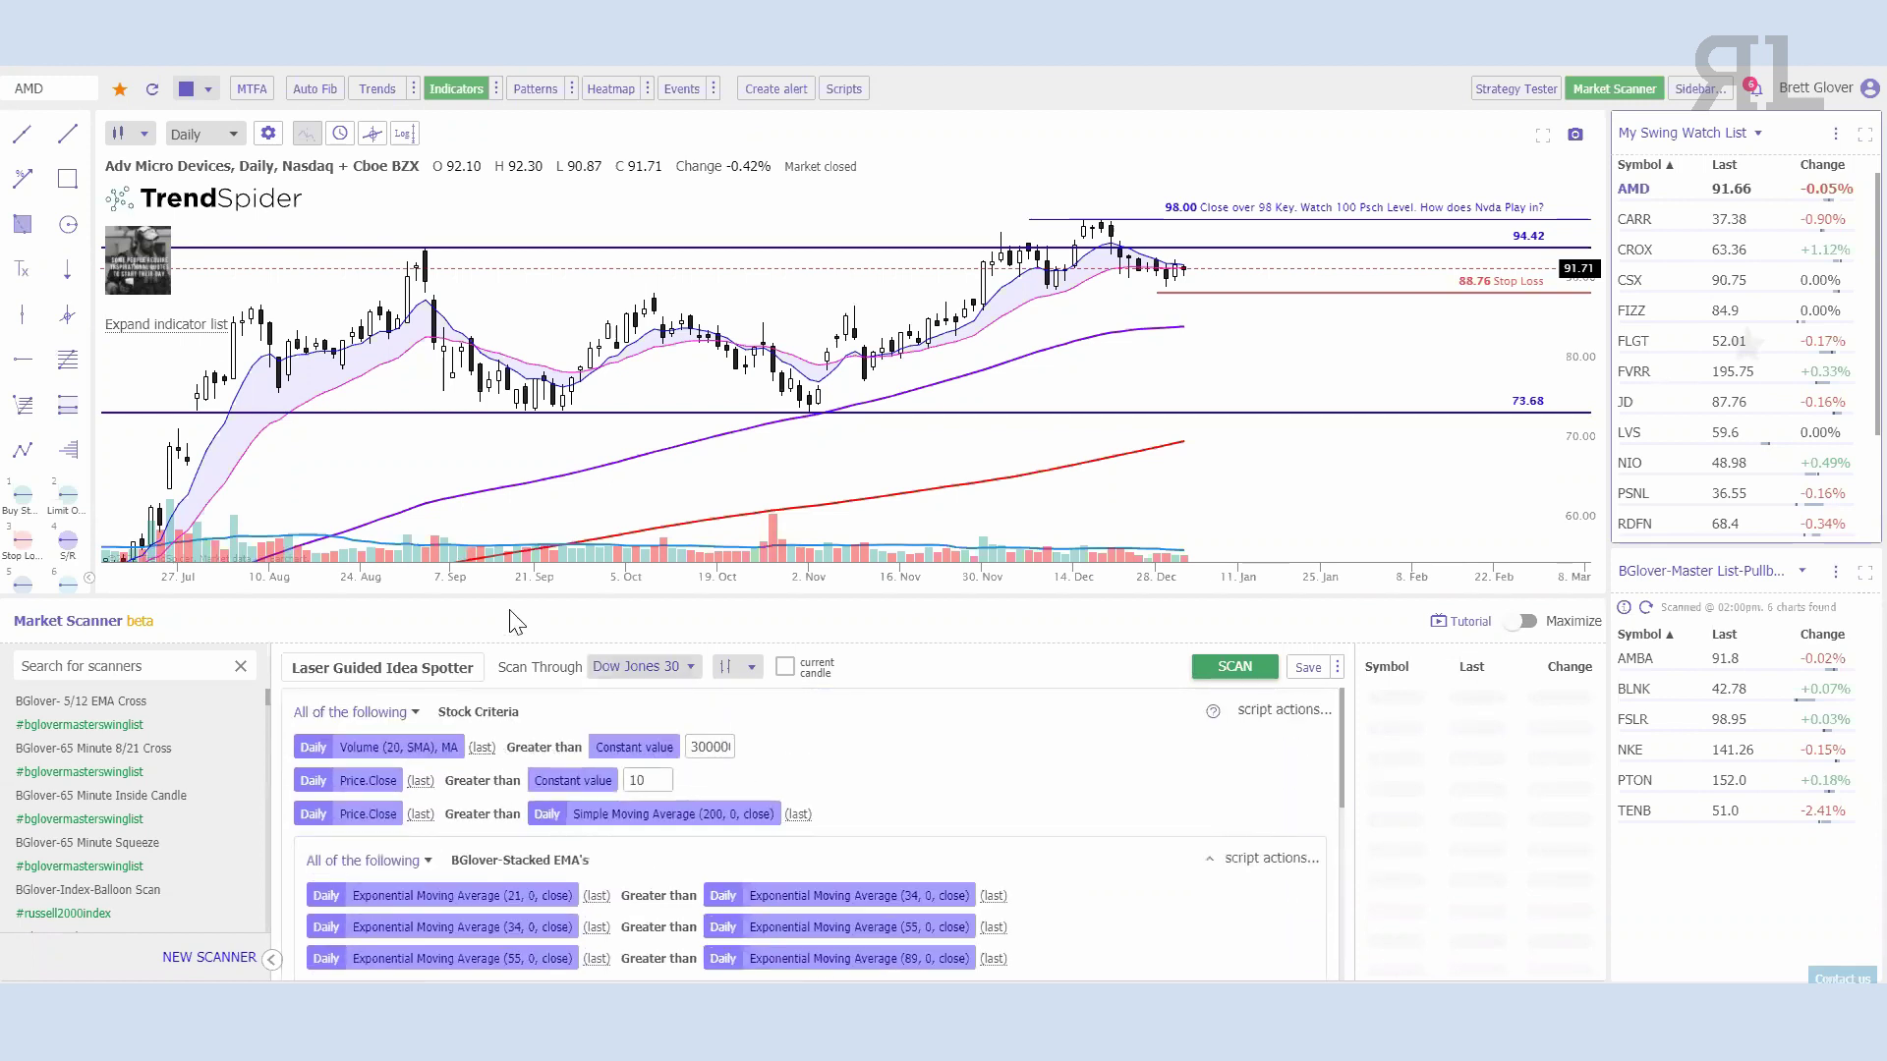
Step: Switch the scan to Generic OHLC candles and include the current candle
{"action": "left_click", "coordinate": [744, 670]}
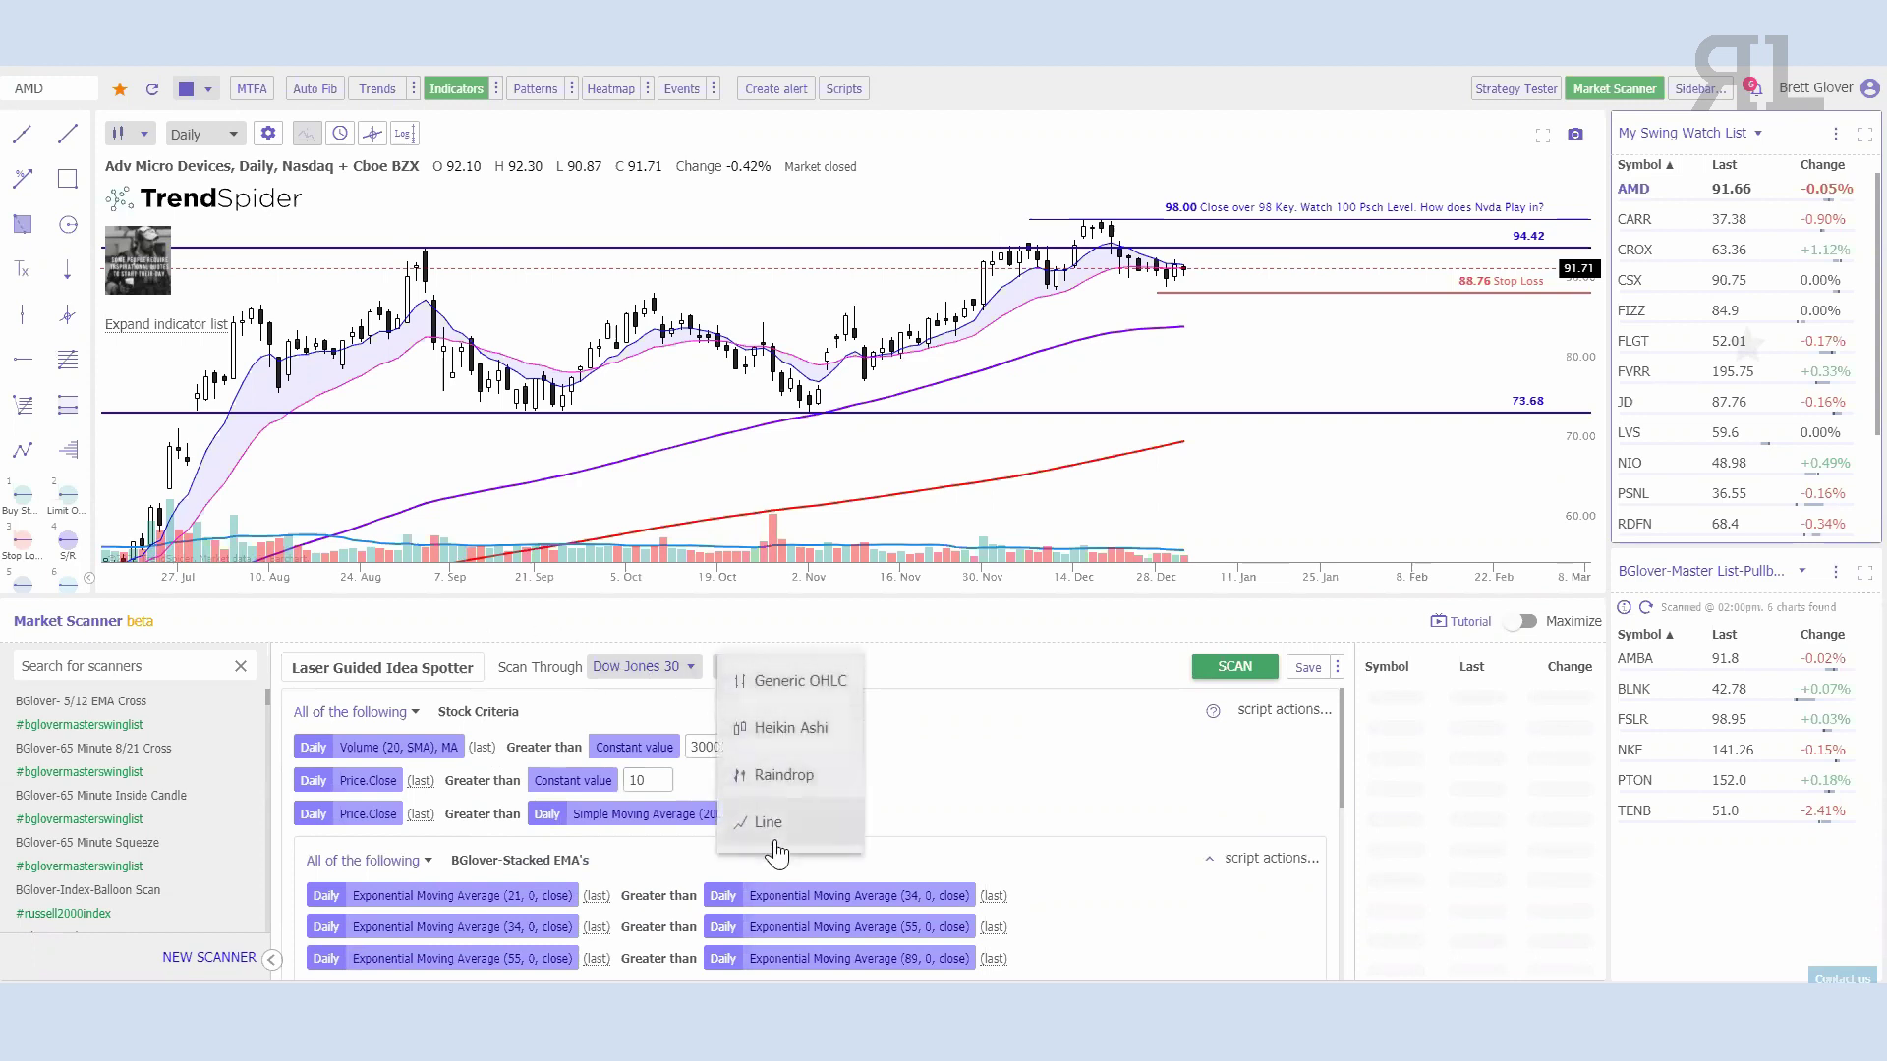
{"action": "left_click", "coordinate": [789, 691]}
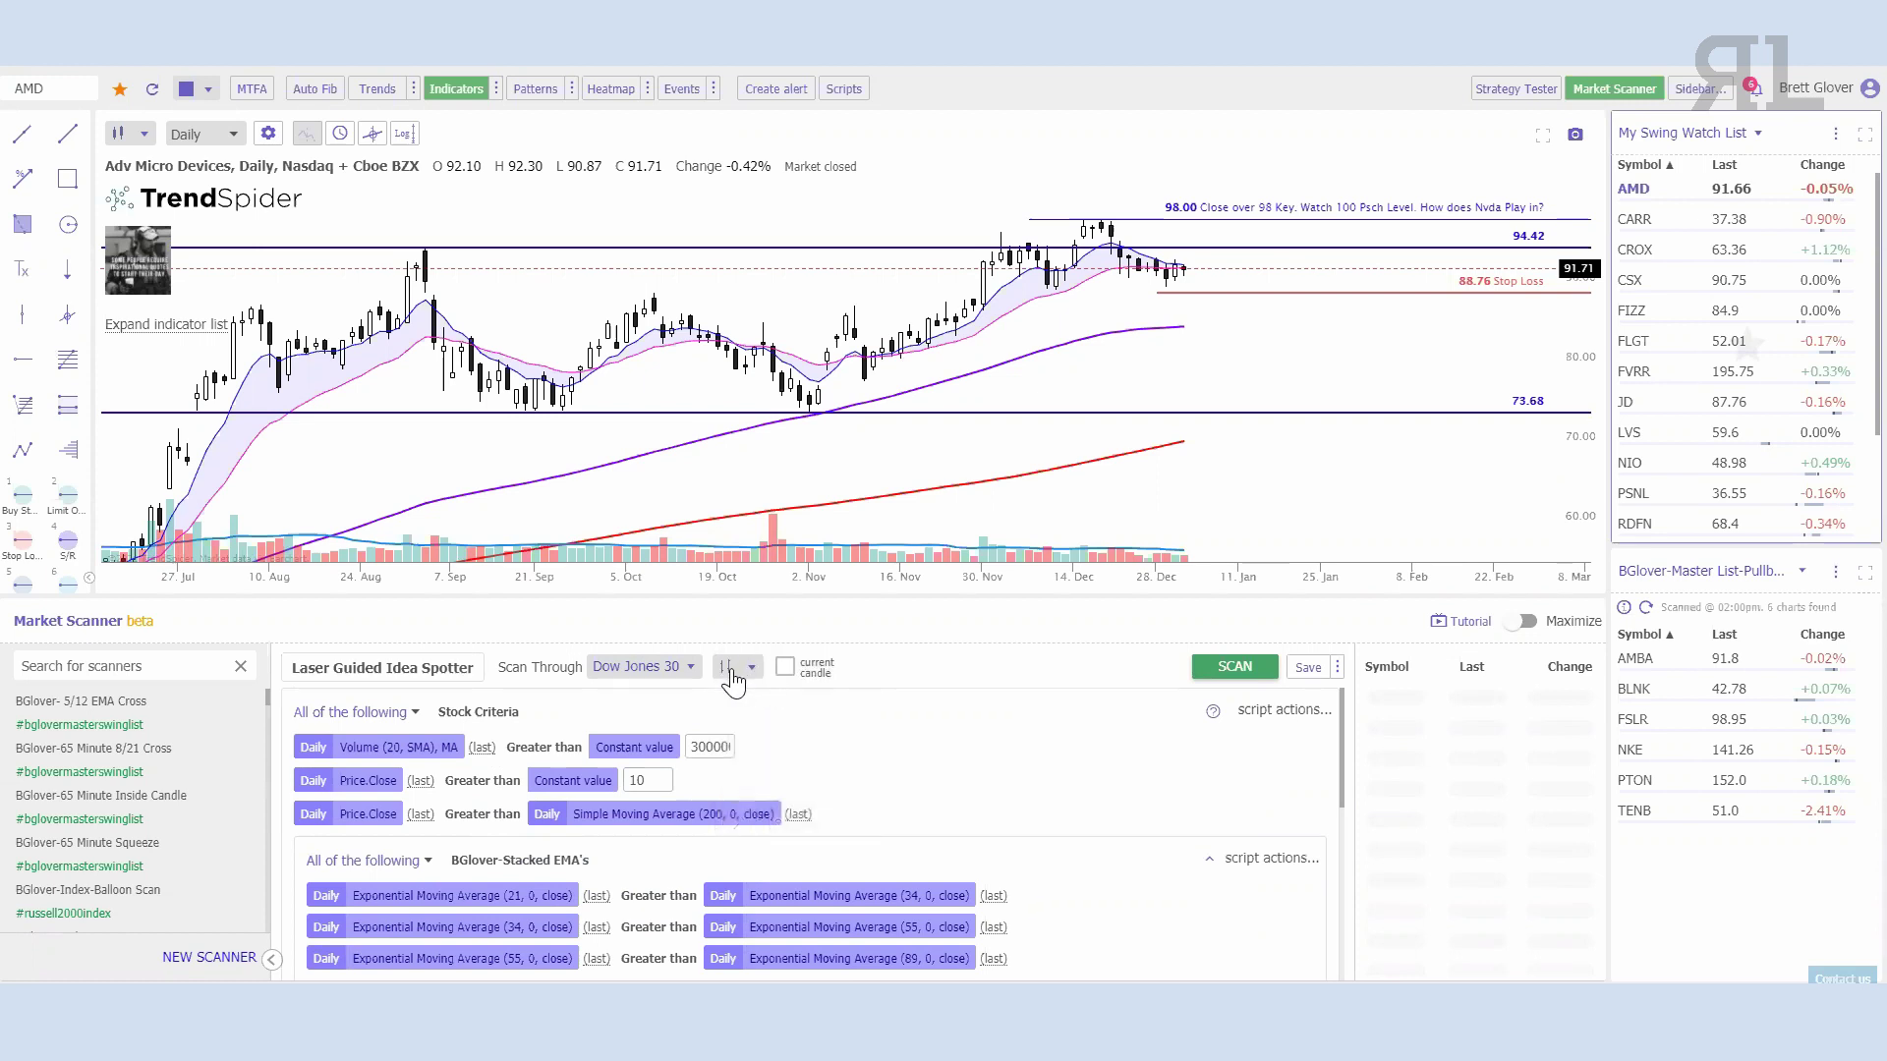
{"action": "left_click", "coordinate": [785, 672]}
Step: Run the scan through the S&P 500 Index, returning EXPD, FTNT, LYV and NKE
{"action": "left_click", "coordinate": [656, 676]}
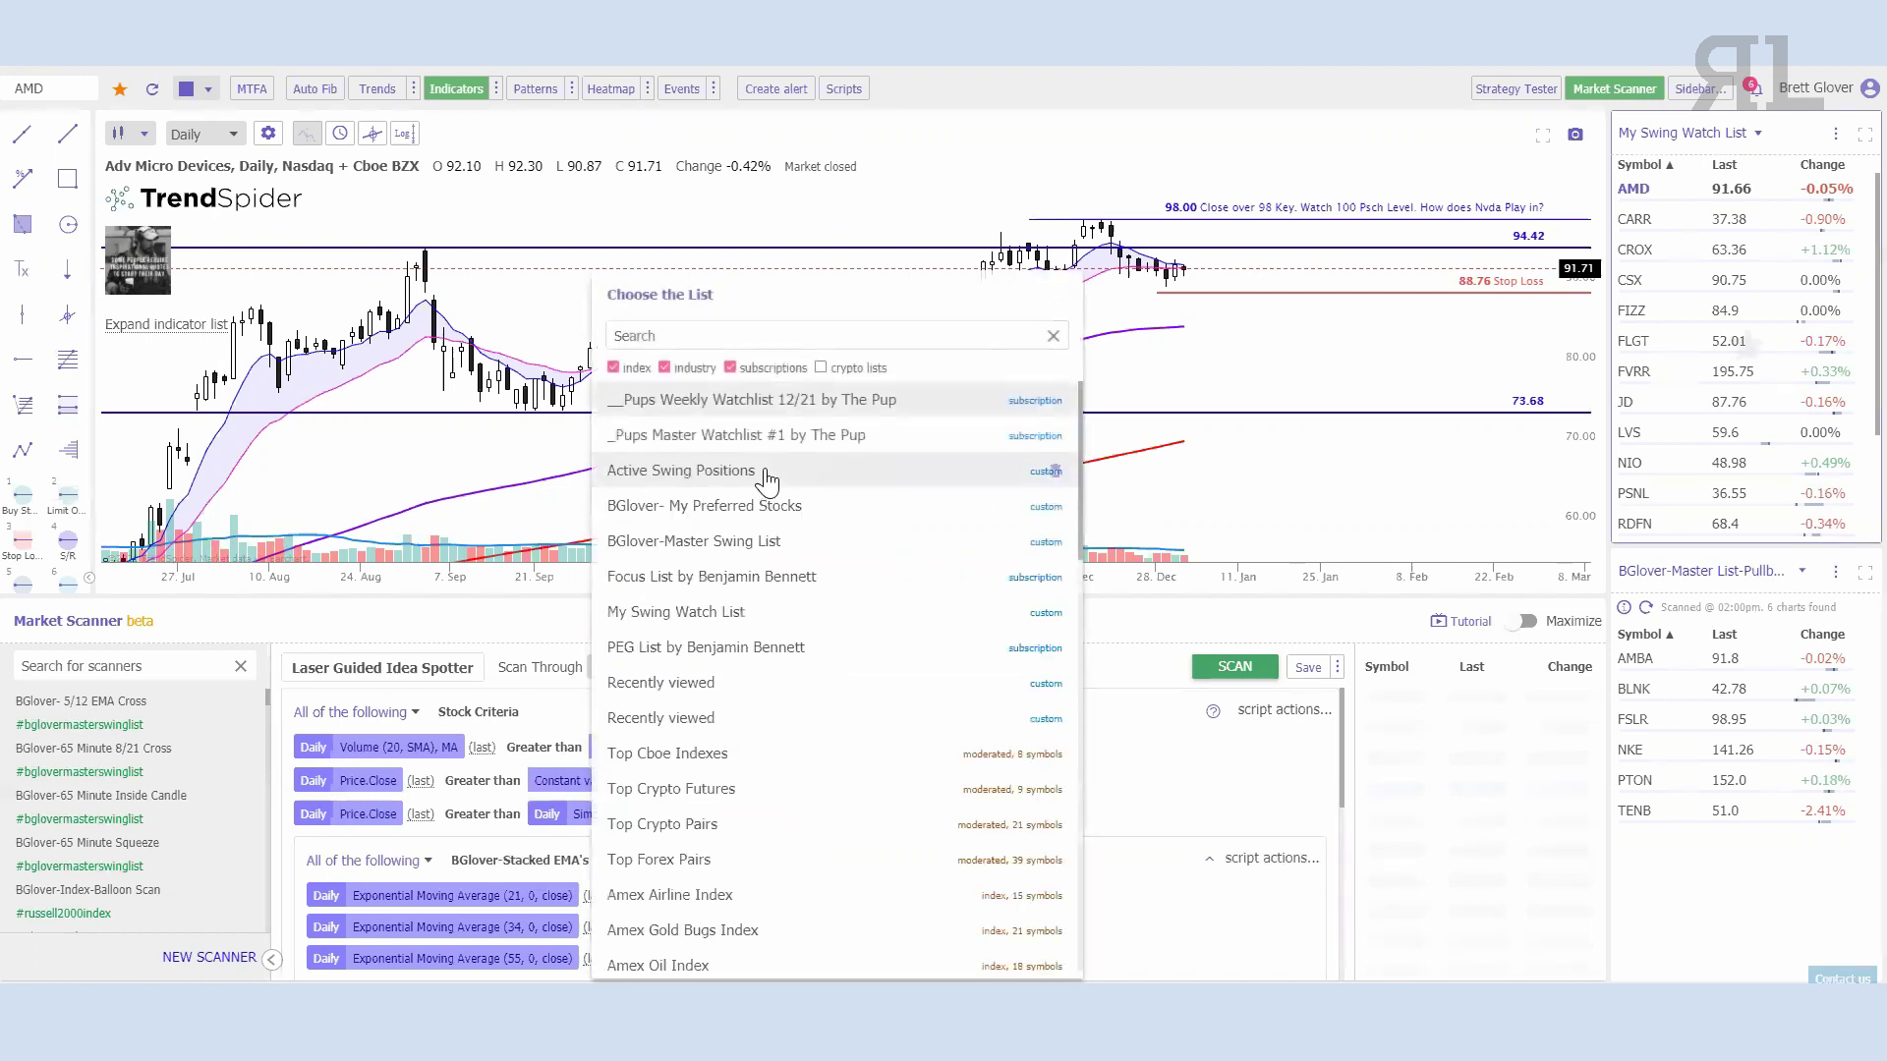
{"action": "scroll", "coordinate": [767, 482], "scroll_direction": "down", "scroll_amount": 2}
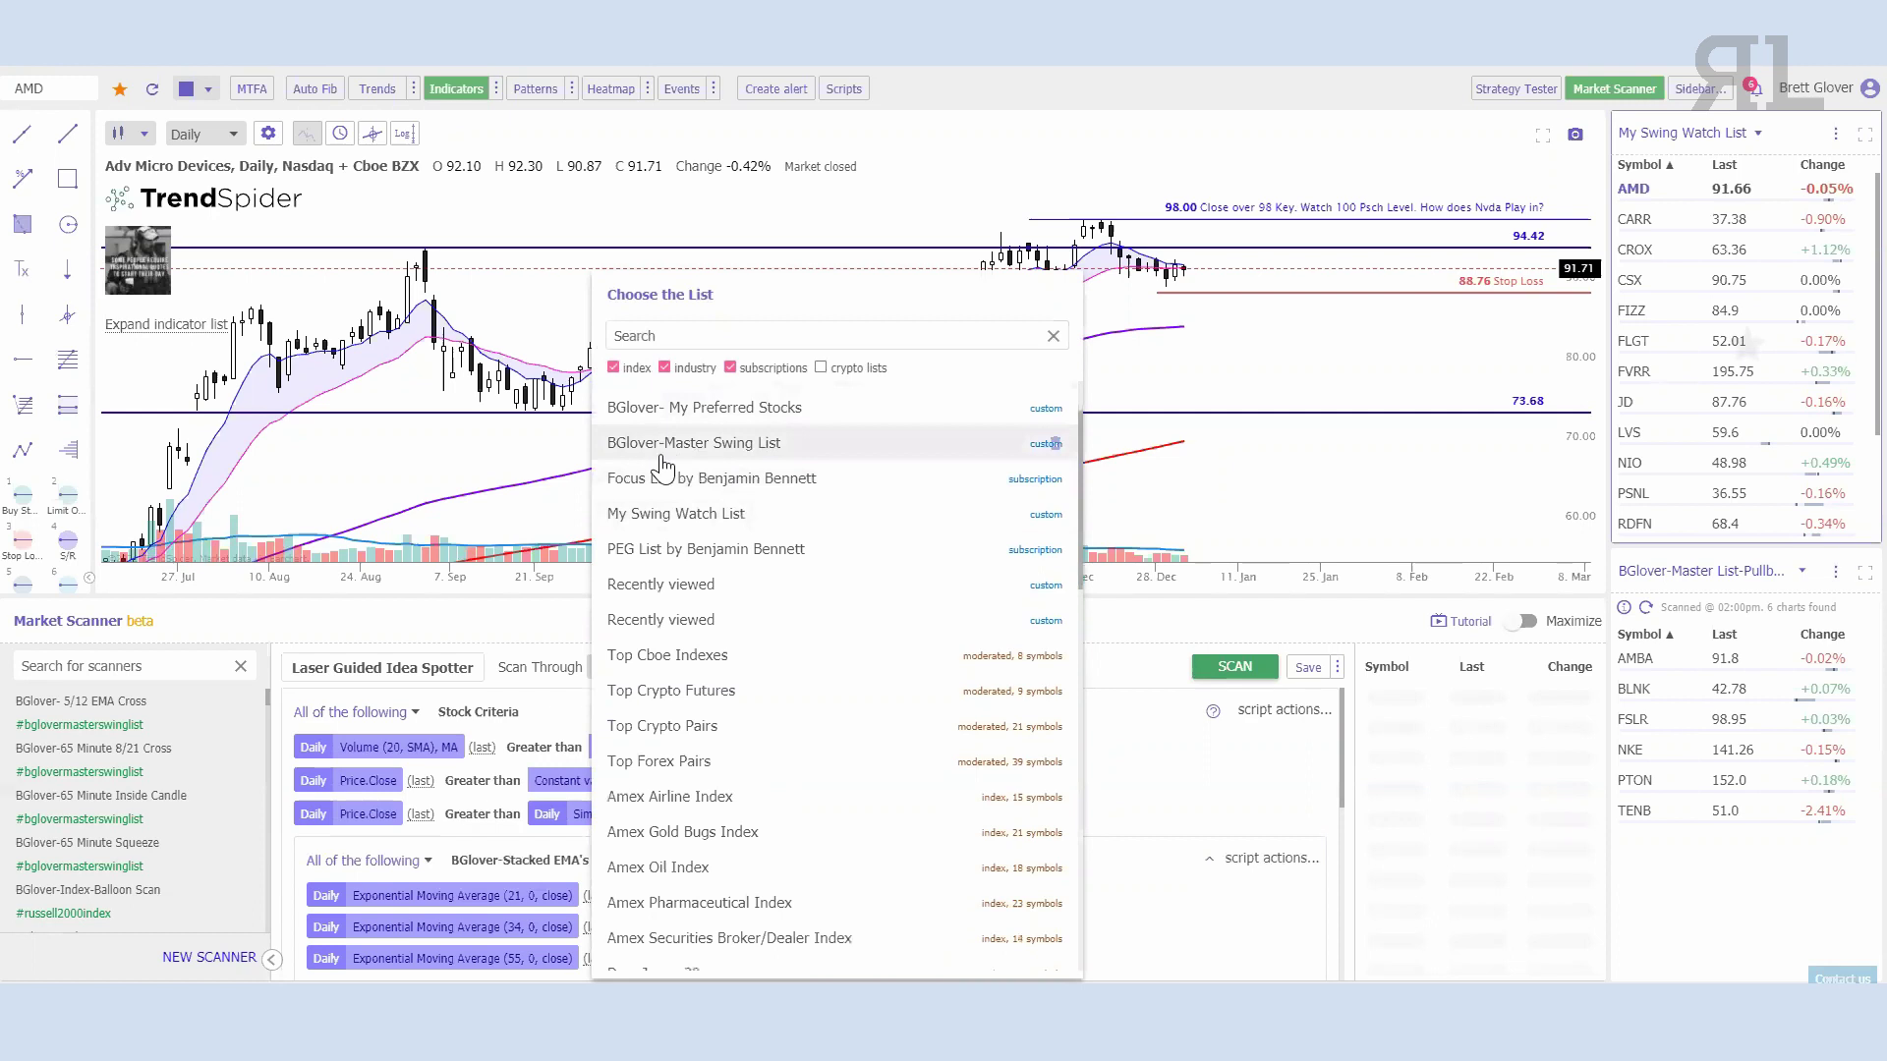
{"action": "scroll", "coordinate": [758, 472], "scroll_direction": "down", "scroll_amount": 4}
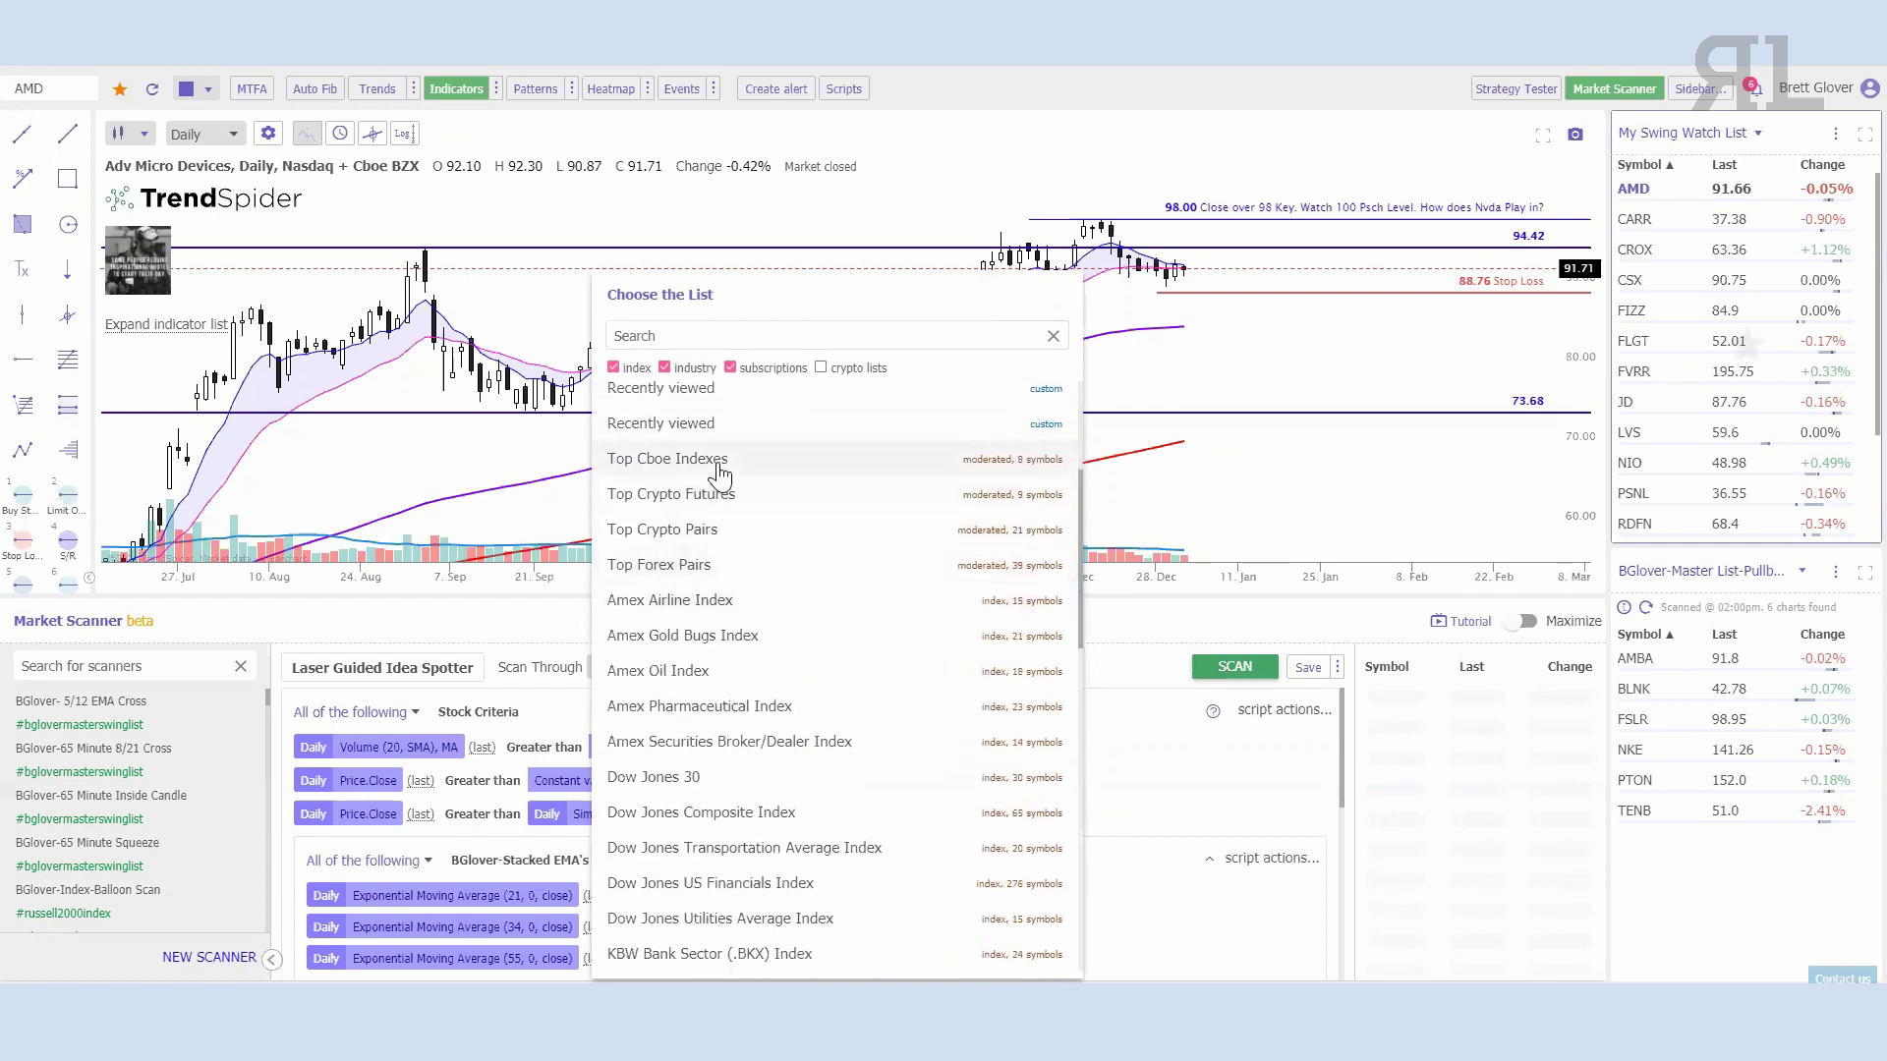
{"action": "scroll", "coordinate": [730, 580], "scroll_direction": "down", "scroll_amount": 2}
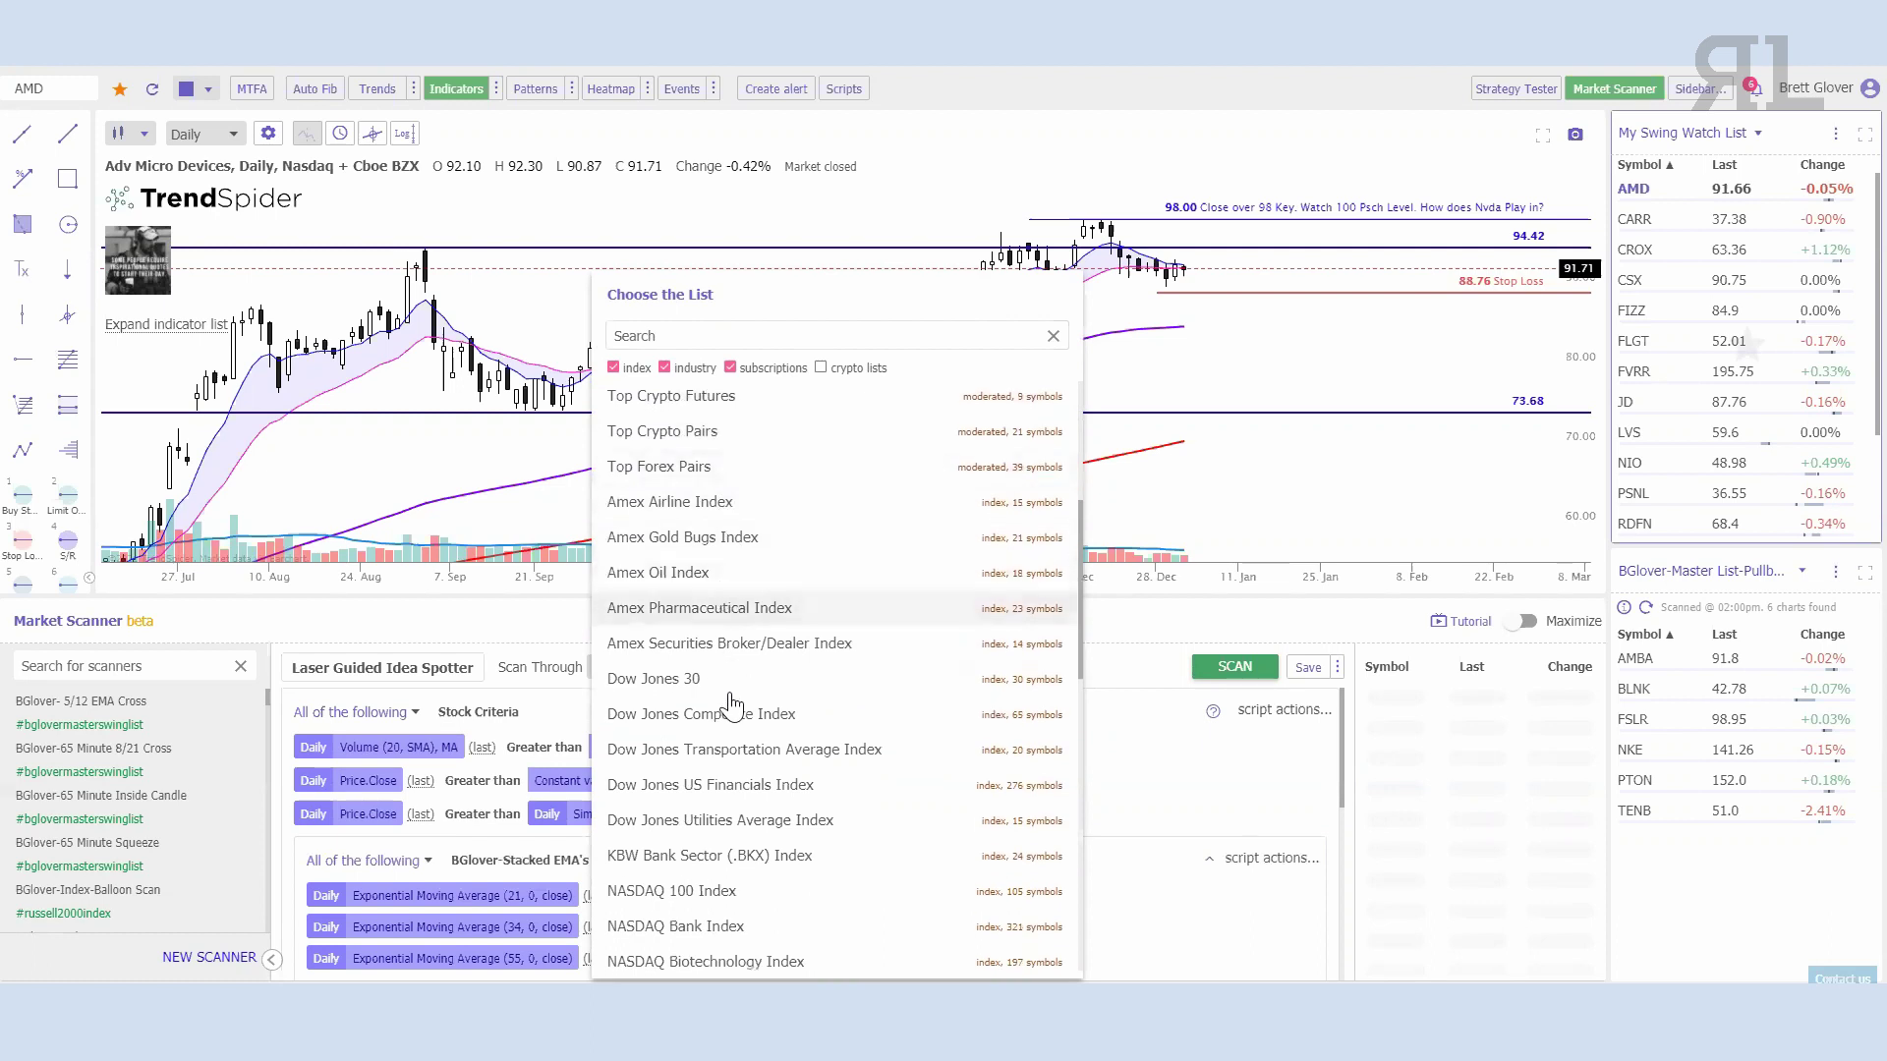
{"action": "scroll", "coordinate": [728, 693], "scroll_direction": "down", "scroll_amount": 2}
{"action": "scroll", "coordinate": [758, 688], "scroll_direction": "down", "scroll_amount": 4}
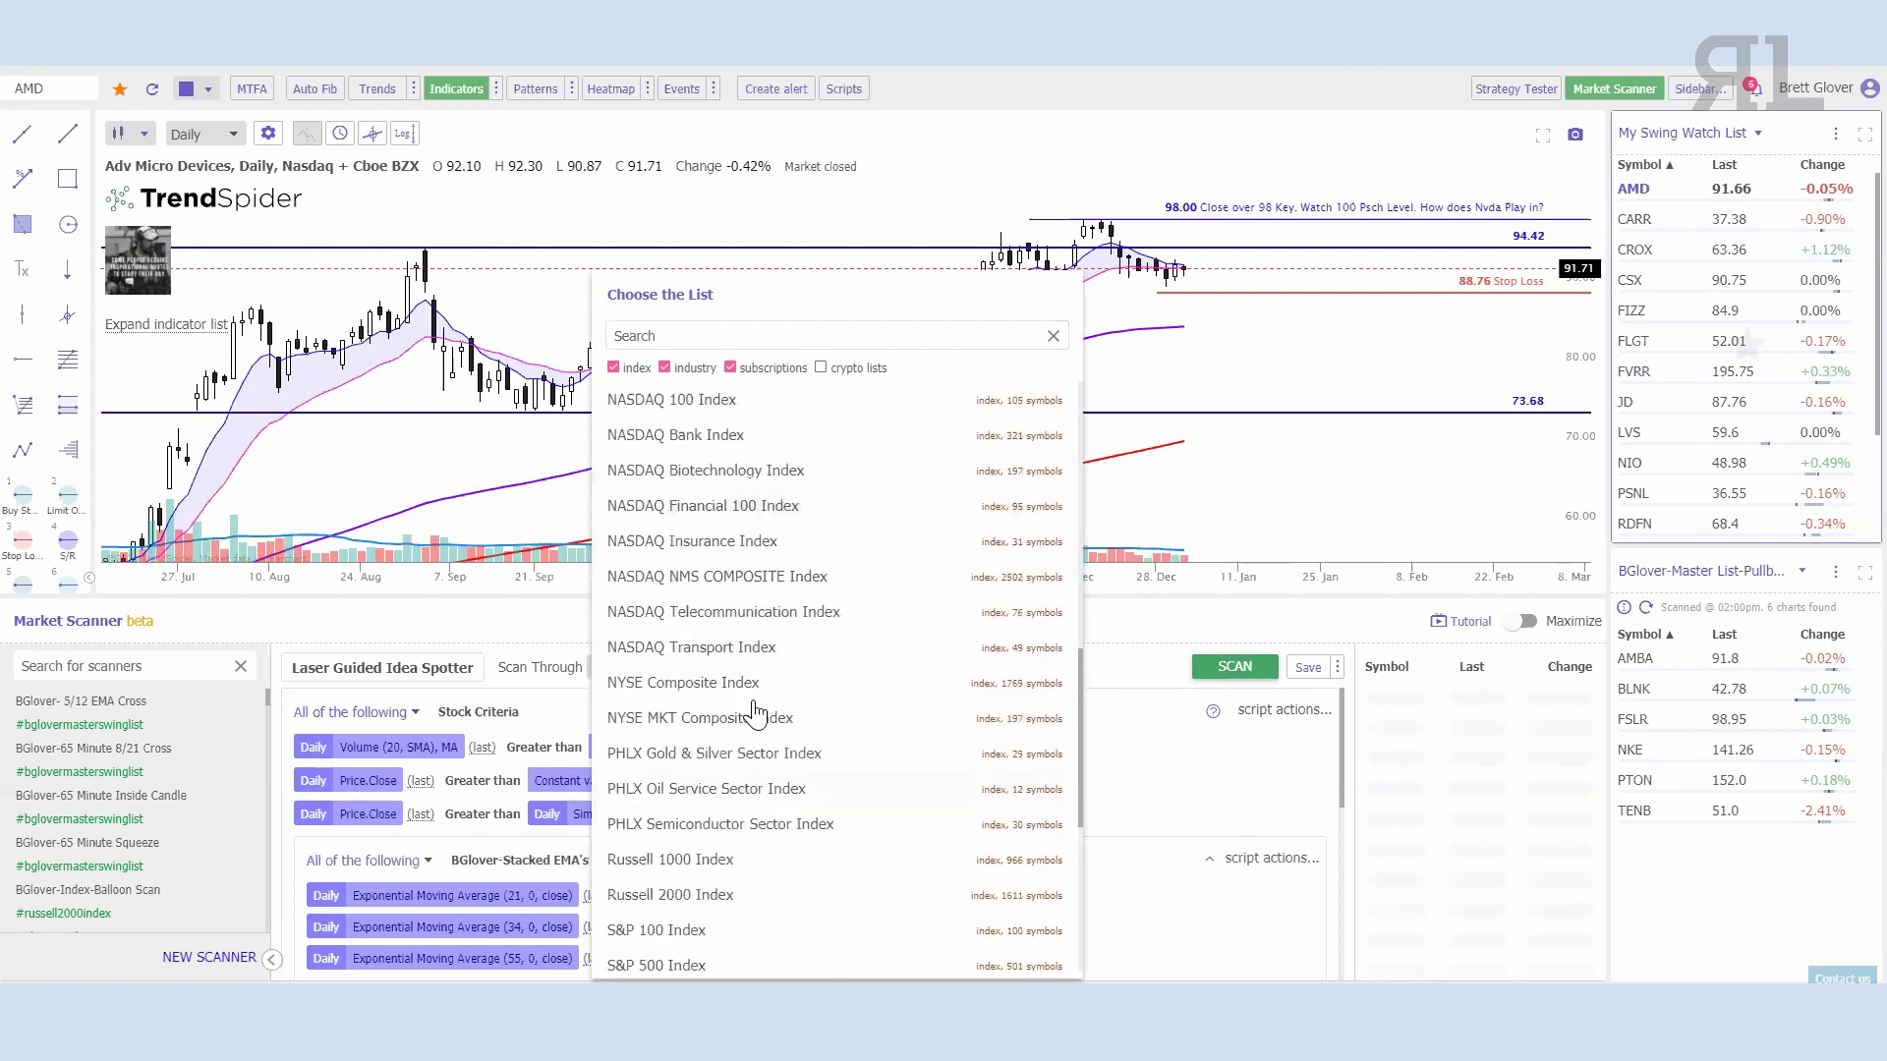
{"action": "scroll", "coordinate": [732, 693], "scroll_direction": "down", "scroll_amount": 3}
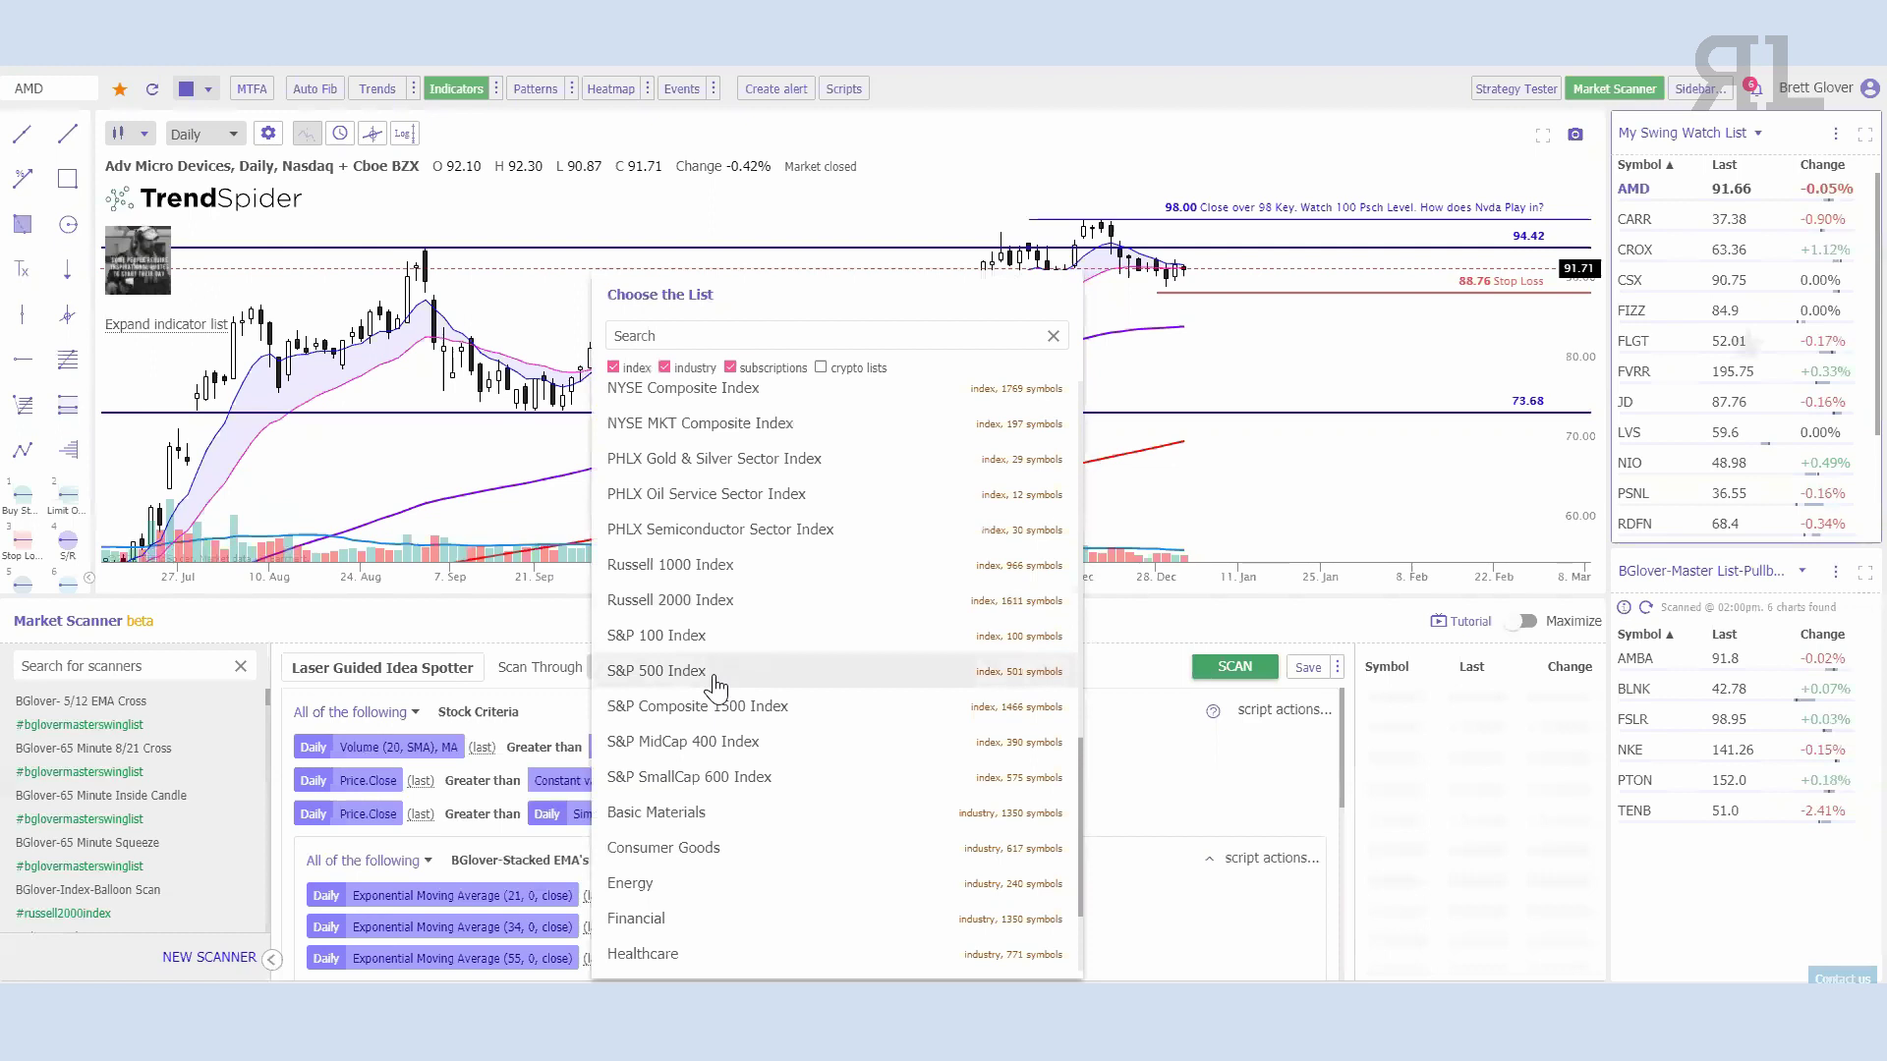
{"action": "left_click", "coordinate": [656, 672]}
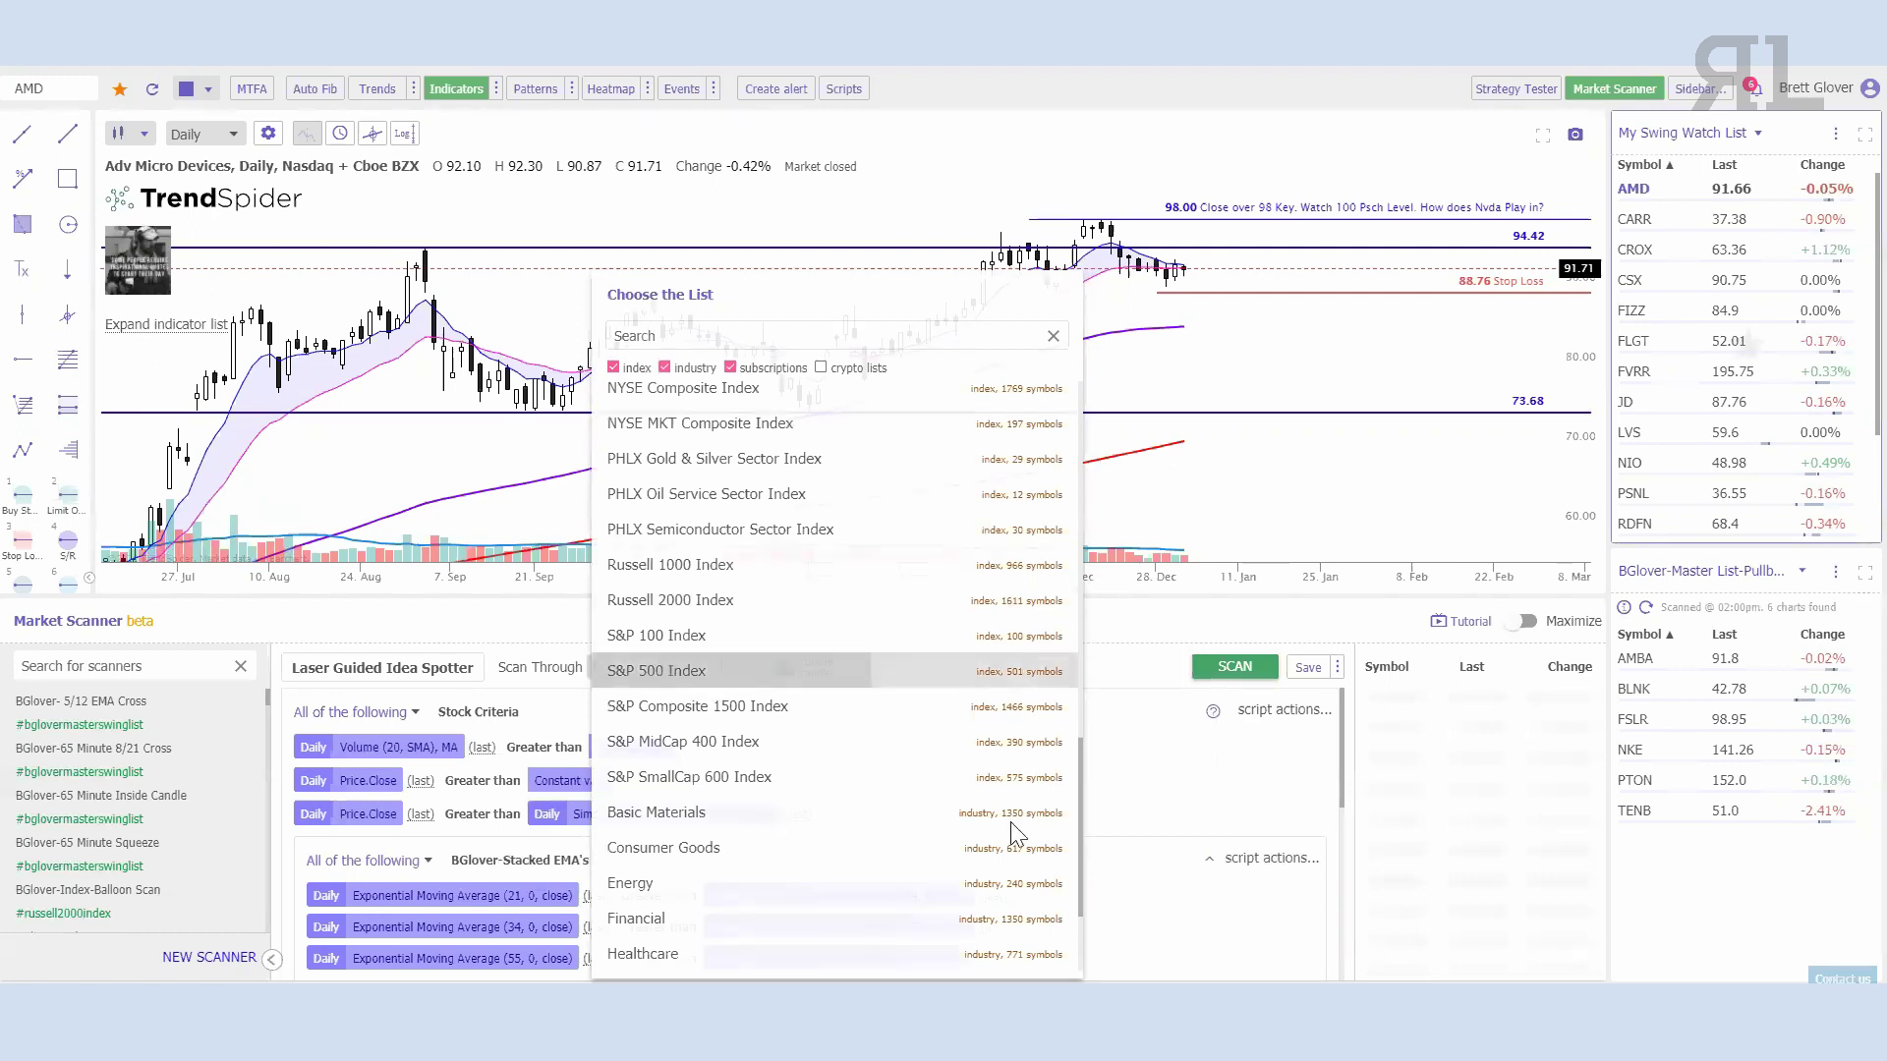
{"action": "left_click", "coordinate": [1213, 674]}
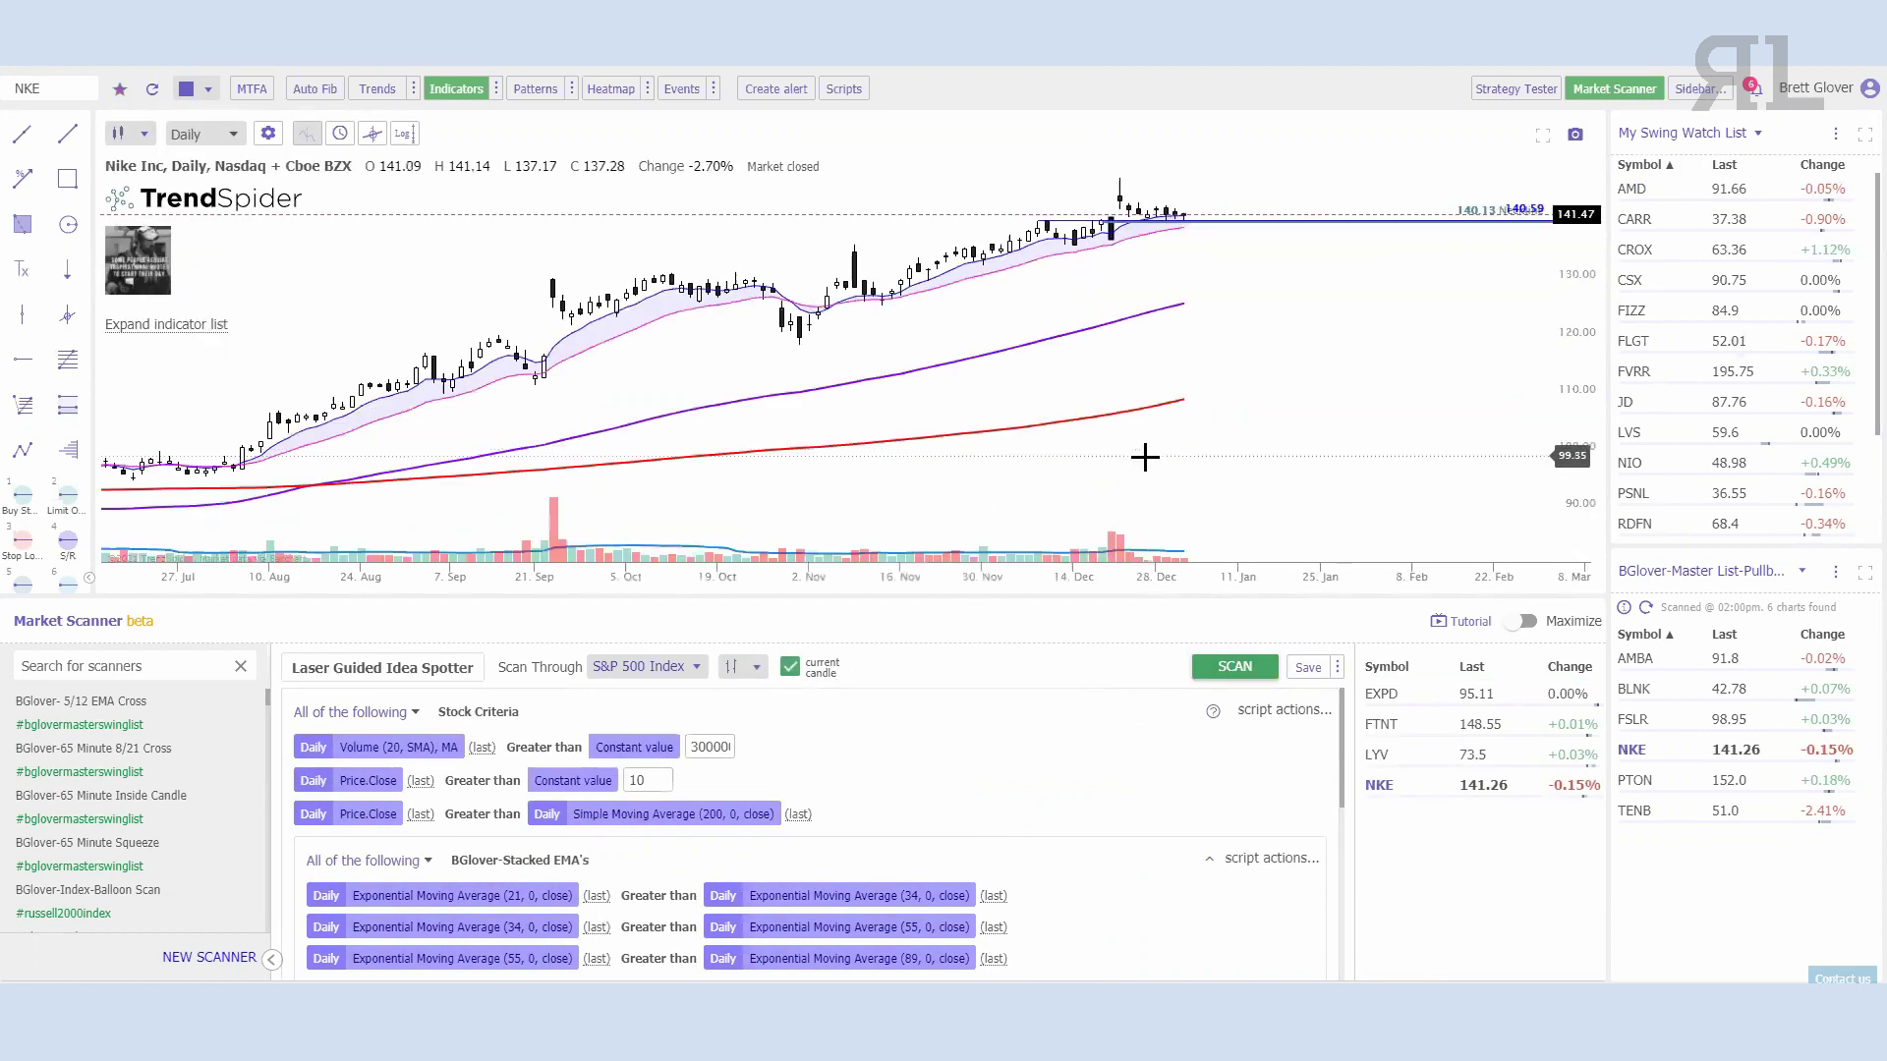
Step: Zoom and pan NKE's daily chart and expand its indicator list
{"action": "scroll", "coordinate": [1432, 346], "scroll_direction": "up", "scroll_amount": 5}
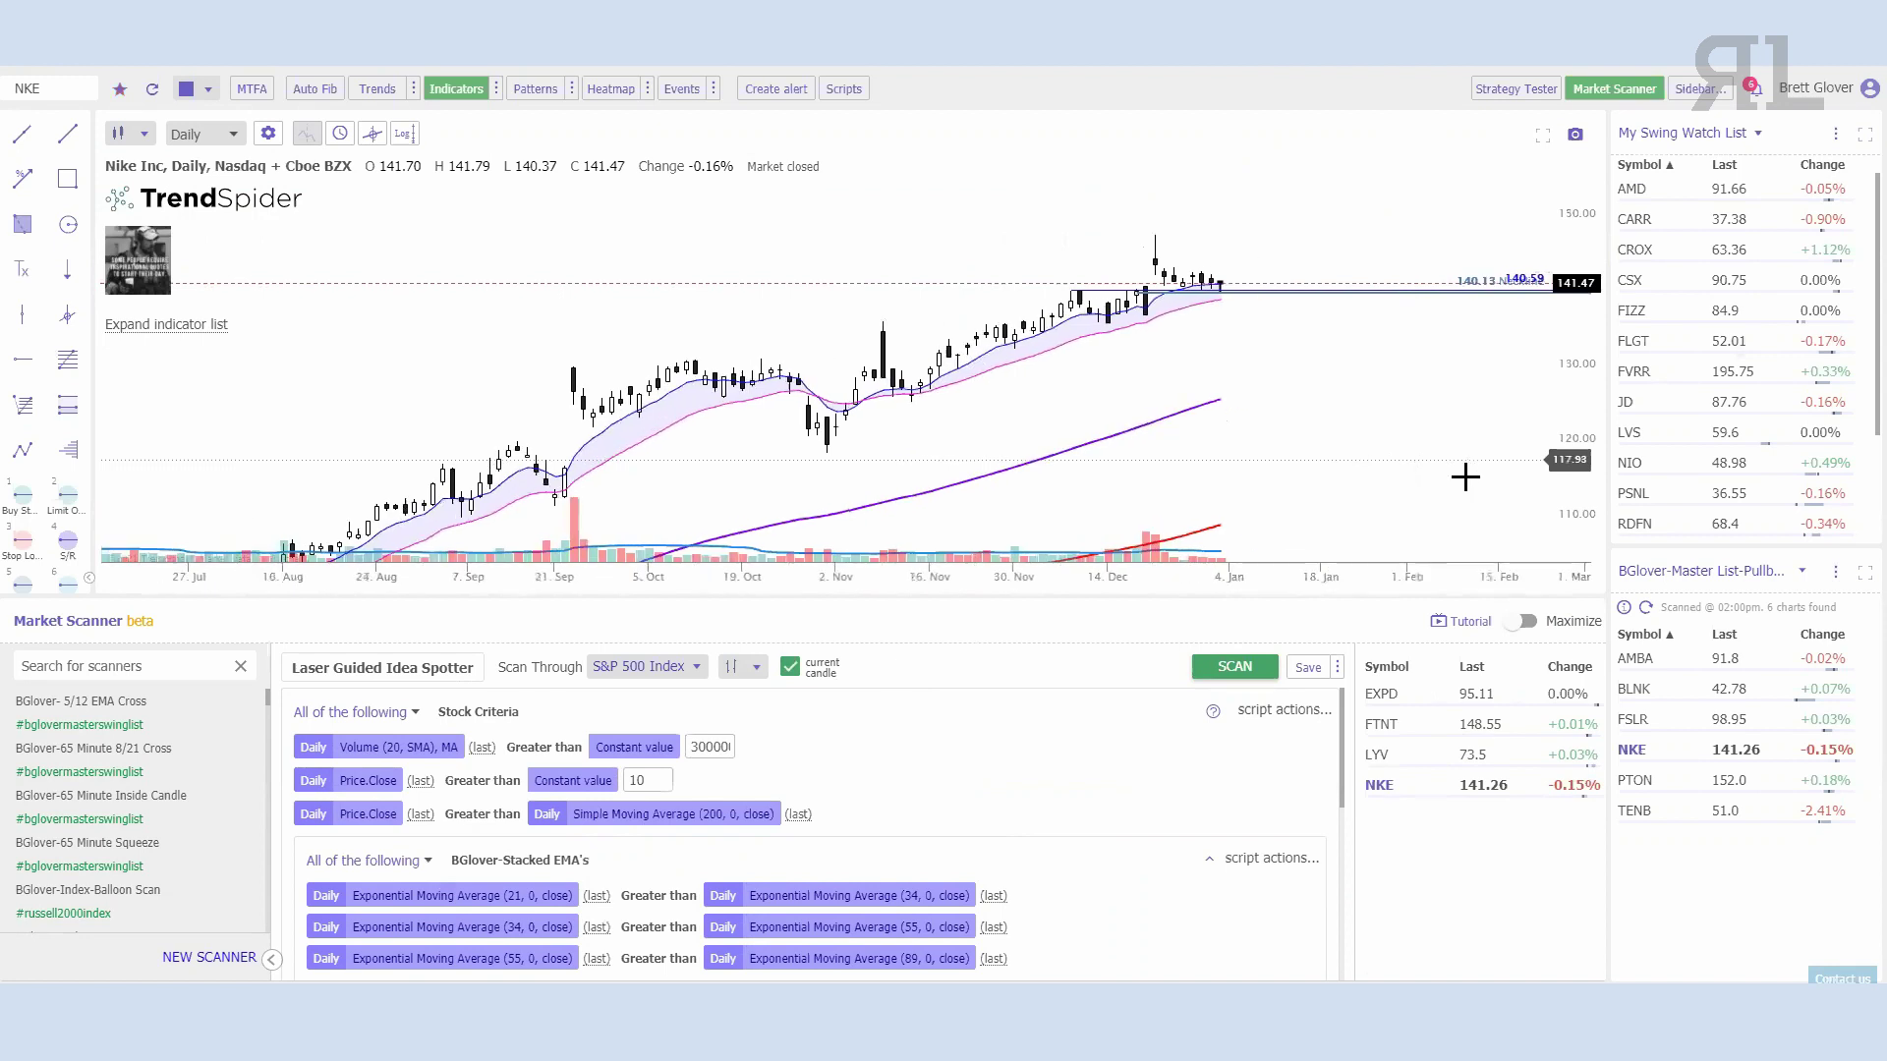
{"action": "left_click_drag", "start_coordinate": [1583, 473], "coordinate": [1583, 423]}
{"action": "left_click_drag", "start_coordinate": [997, 416], "coordinate": [914, 409]}
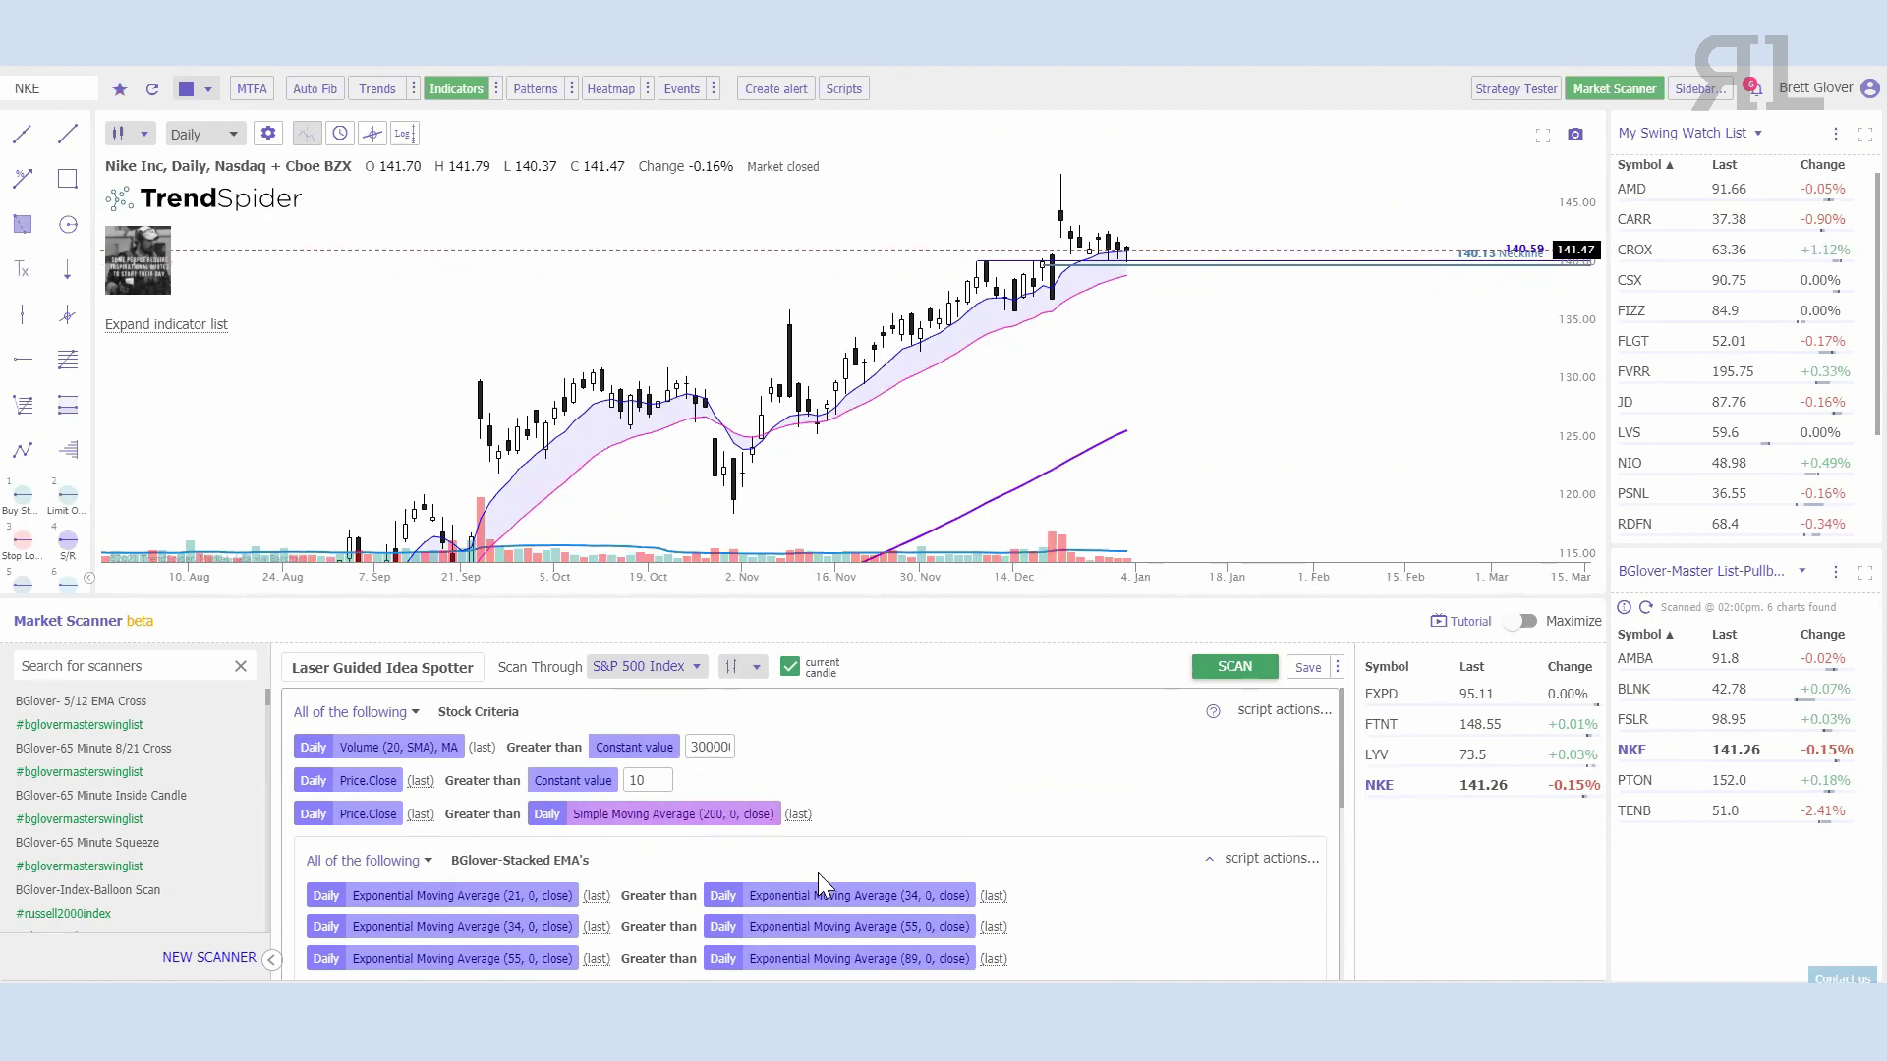
{"action": "left_click", "coordinate": [162, 324]}
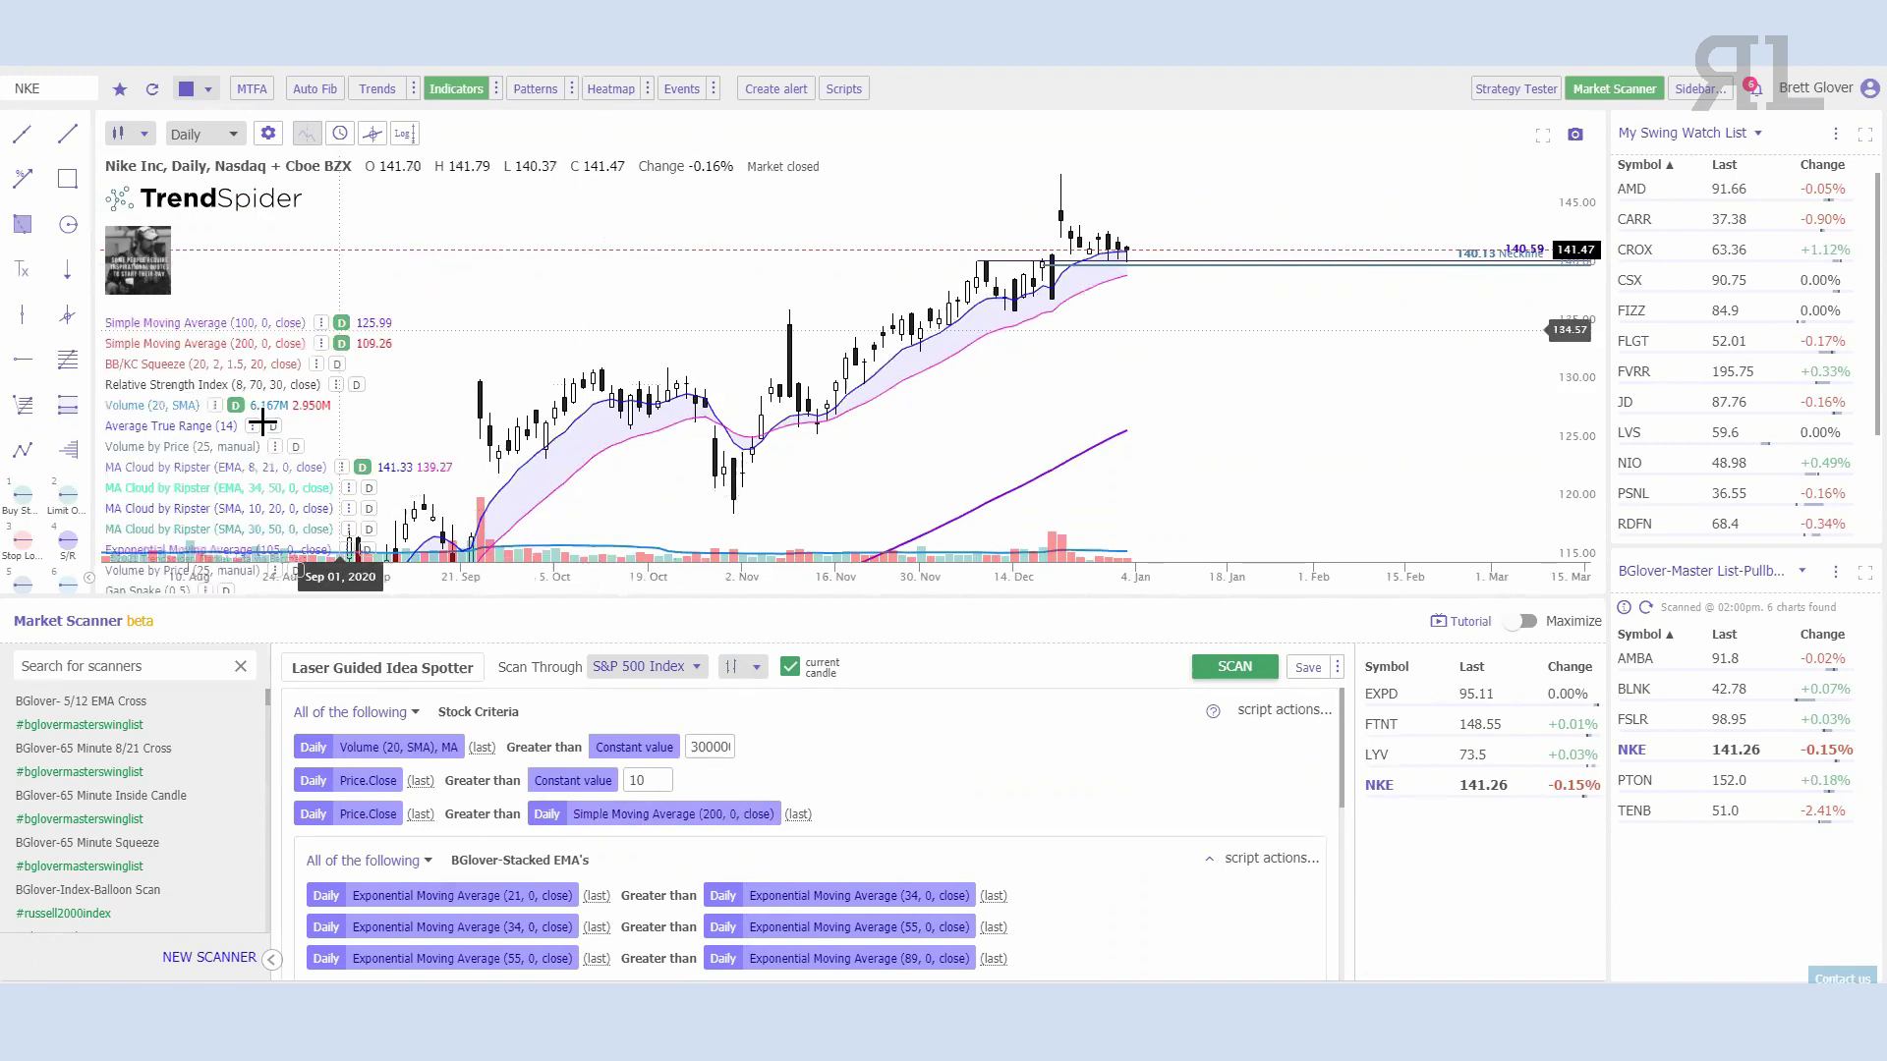
Step: Maximize NKE's chart, zoom in on the push above 140, then restore the scanner layout
{"action": "left_click", "coordinate": [1543, 137]}
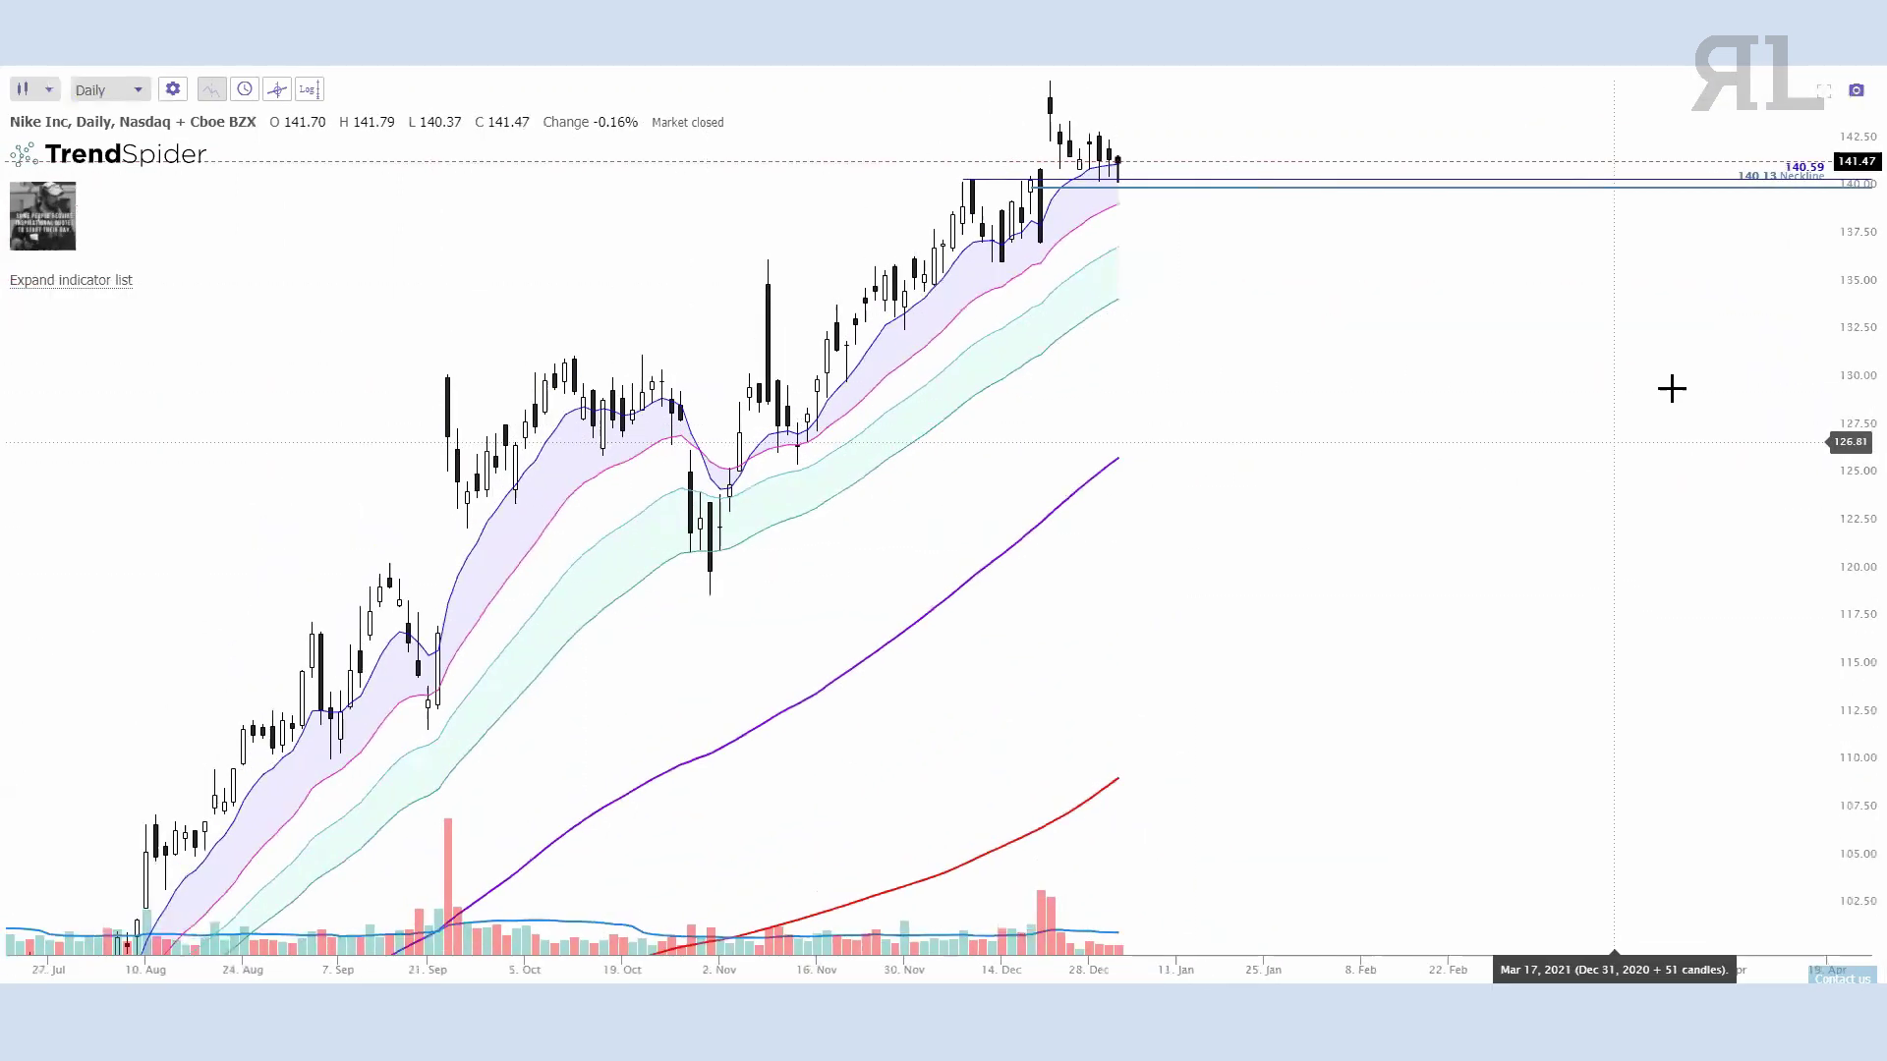
{"action": "scroll", "coordinate": [1372, 535], "scroll_direction": "up", "scroll_amount": 3}
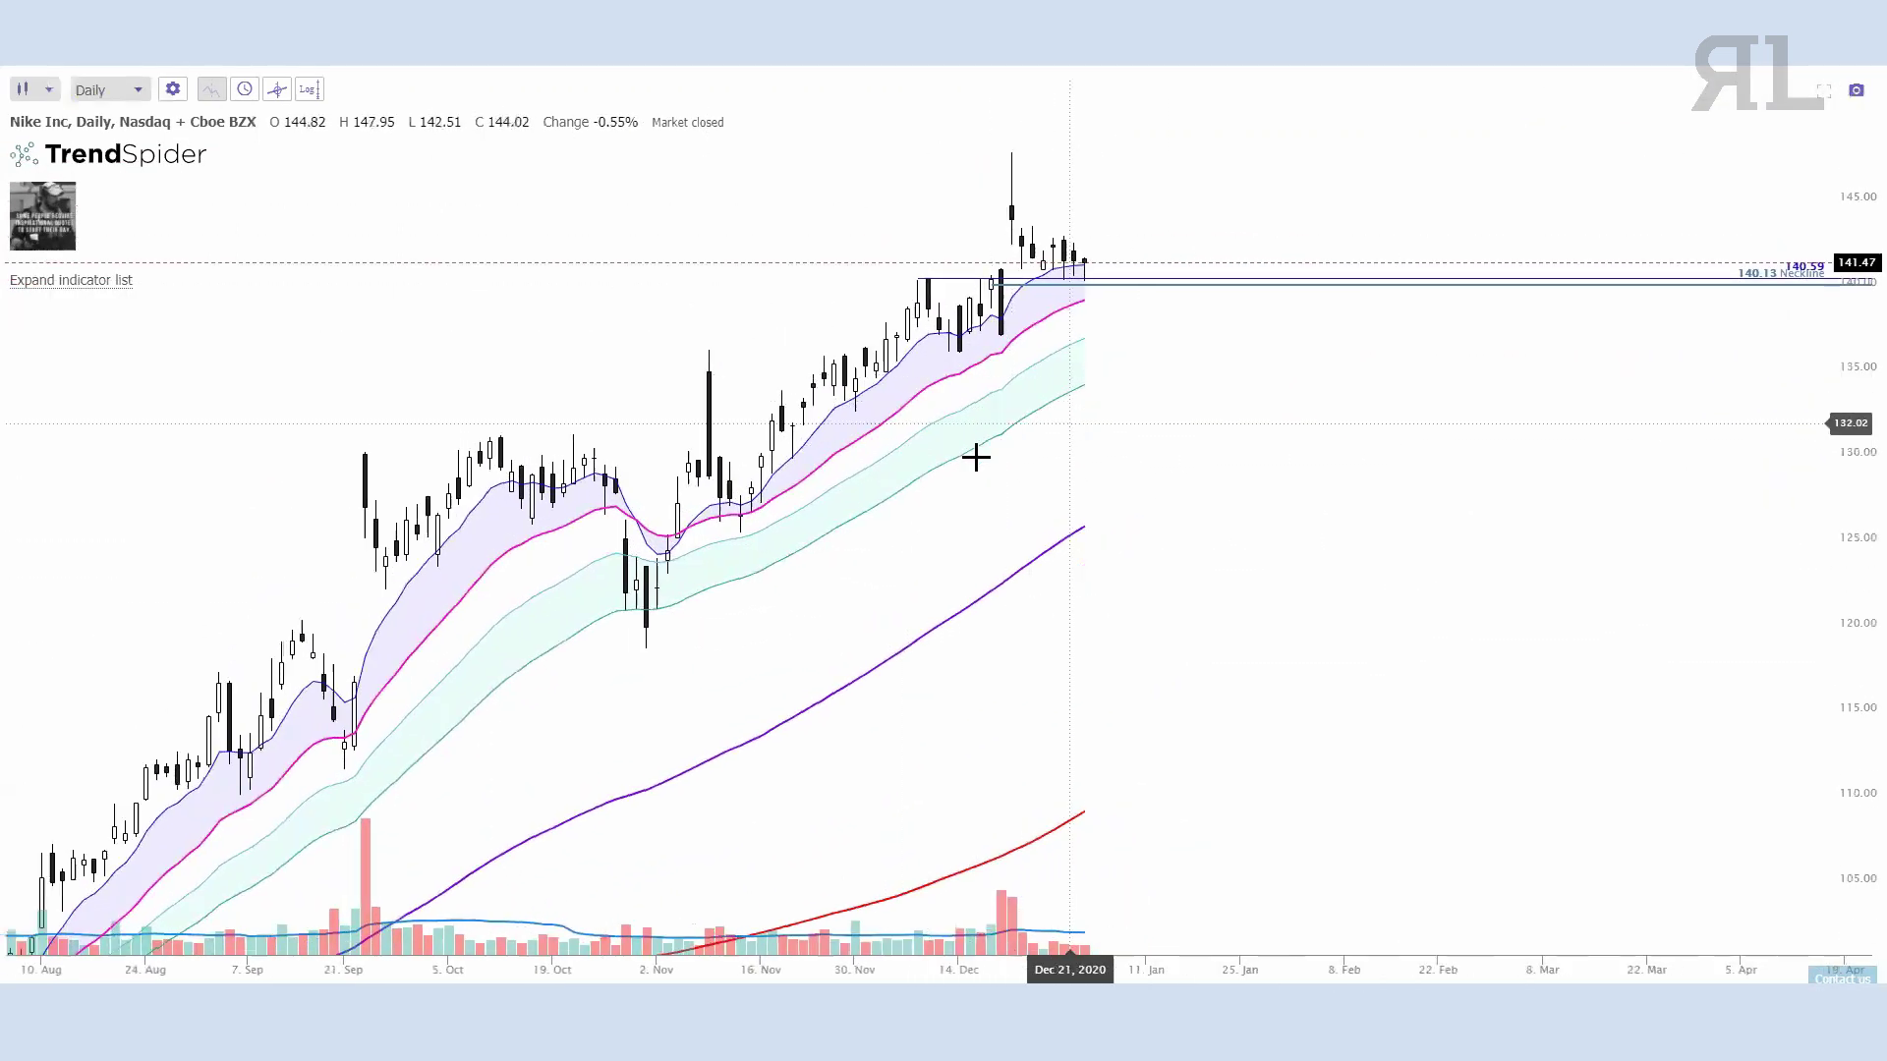
{"action": "scroll", "coordinate": [938, 457], "scroll_direction": "up", "scroll_amount": 1}
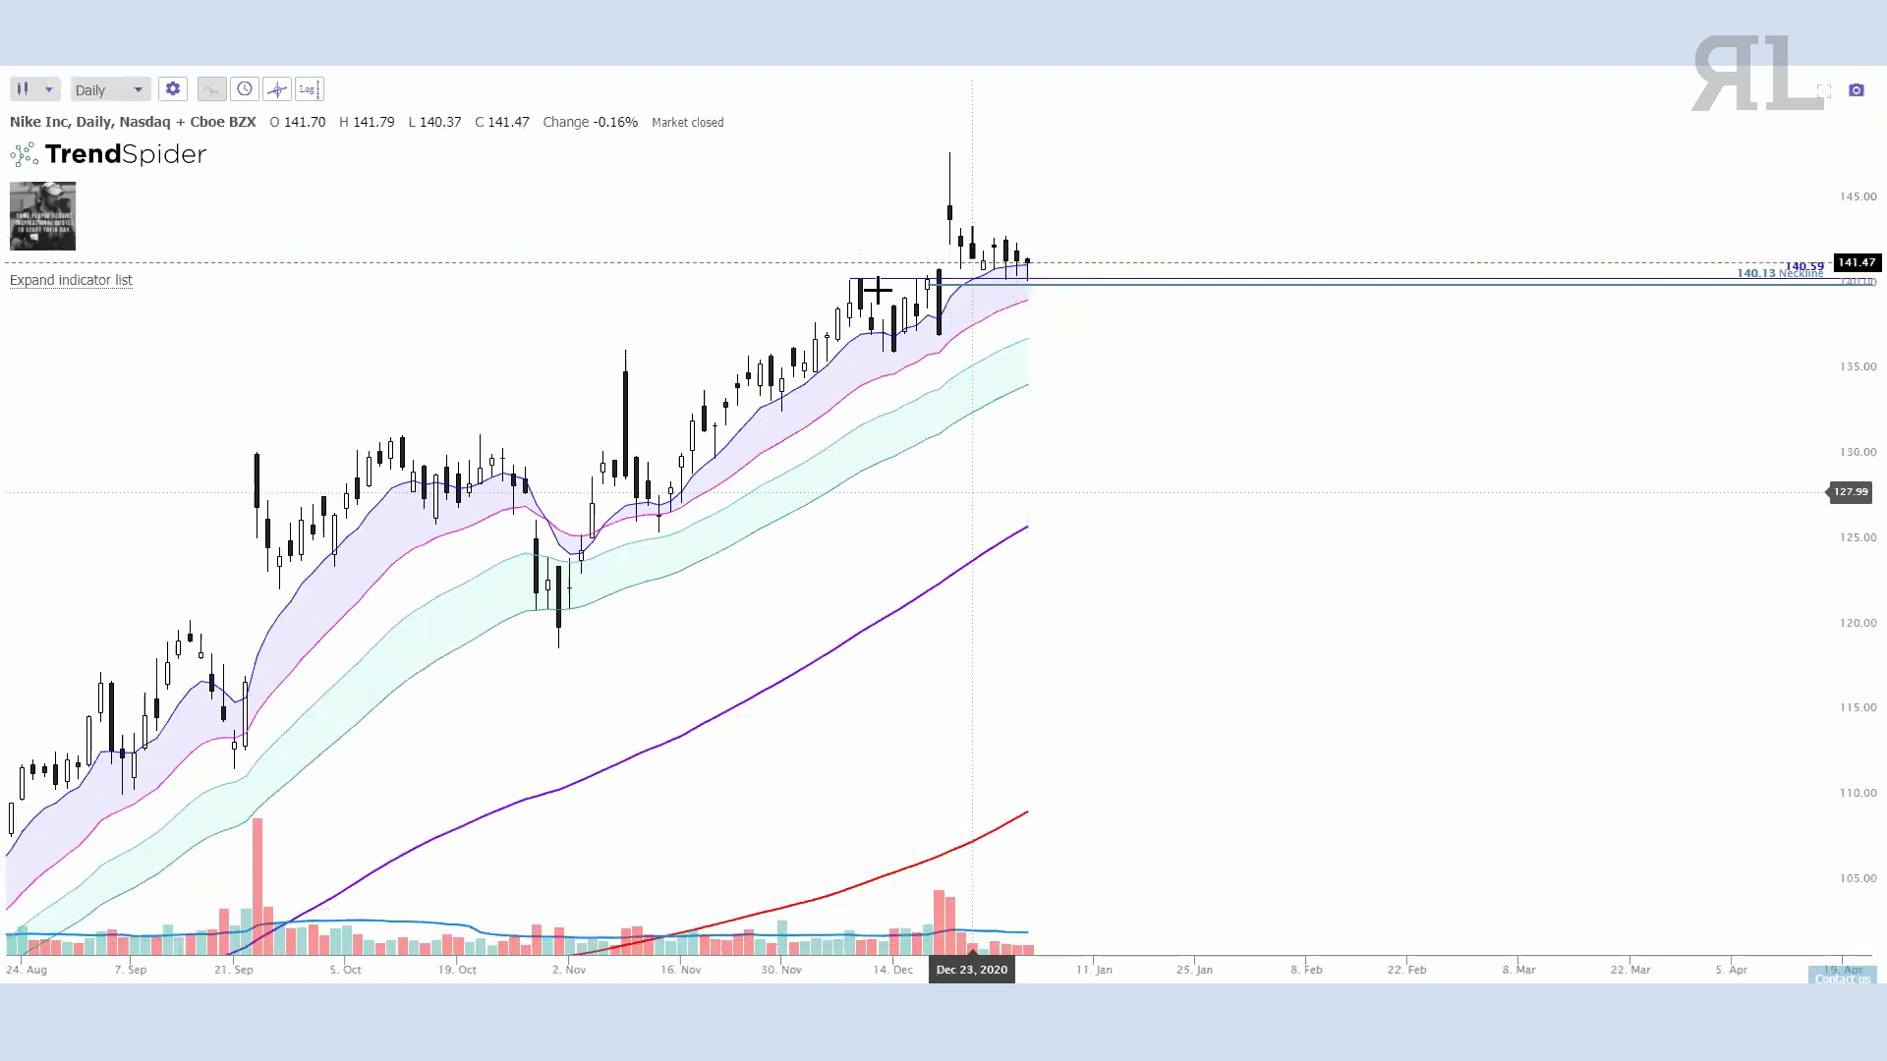
{"action": "scroll", "coordinate": [1424, 531], "scroll_direction": "up", "scroll_amount": 3}
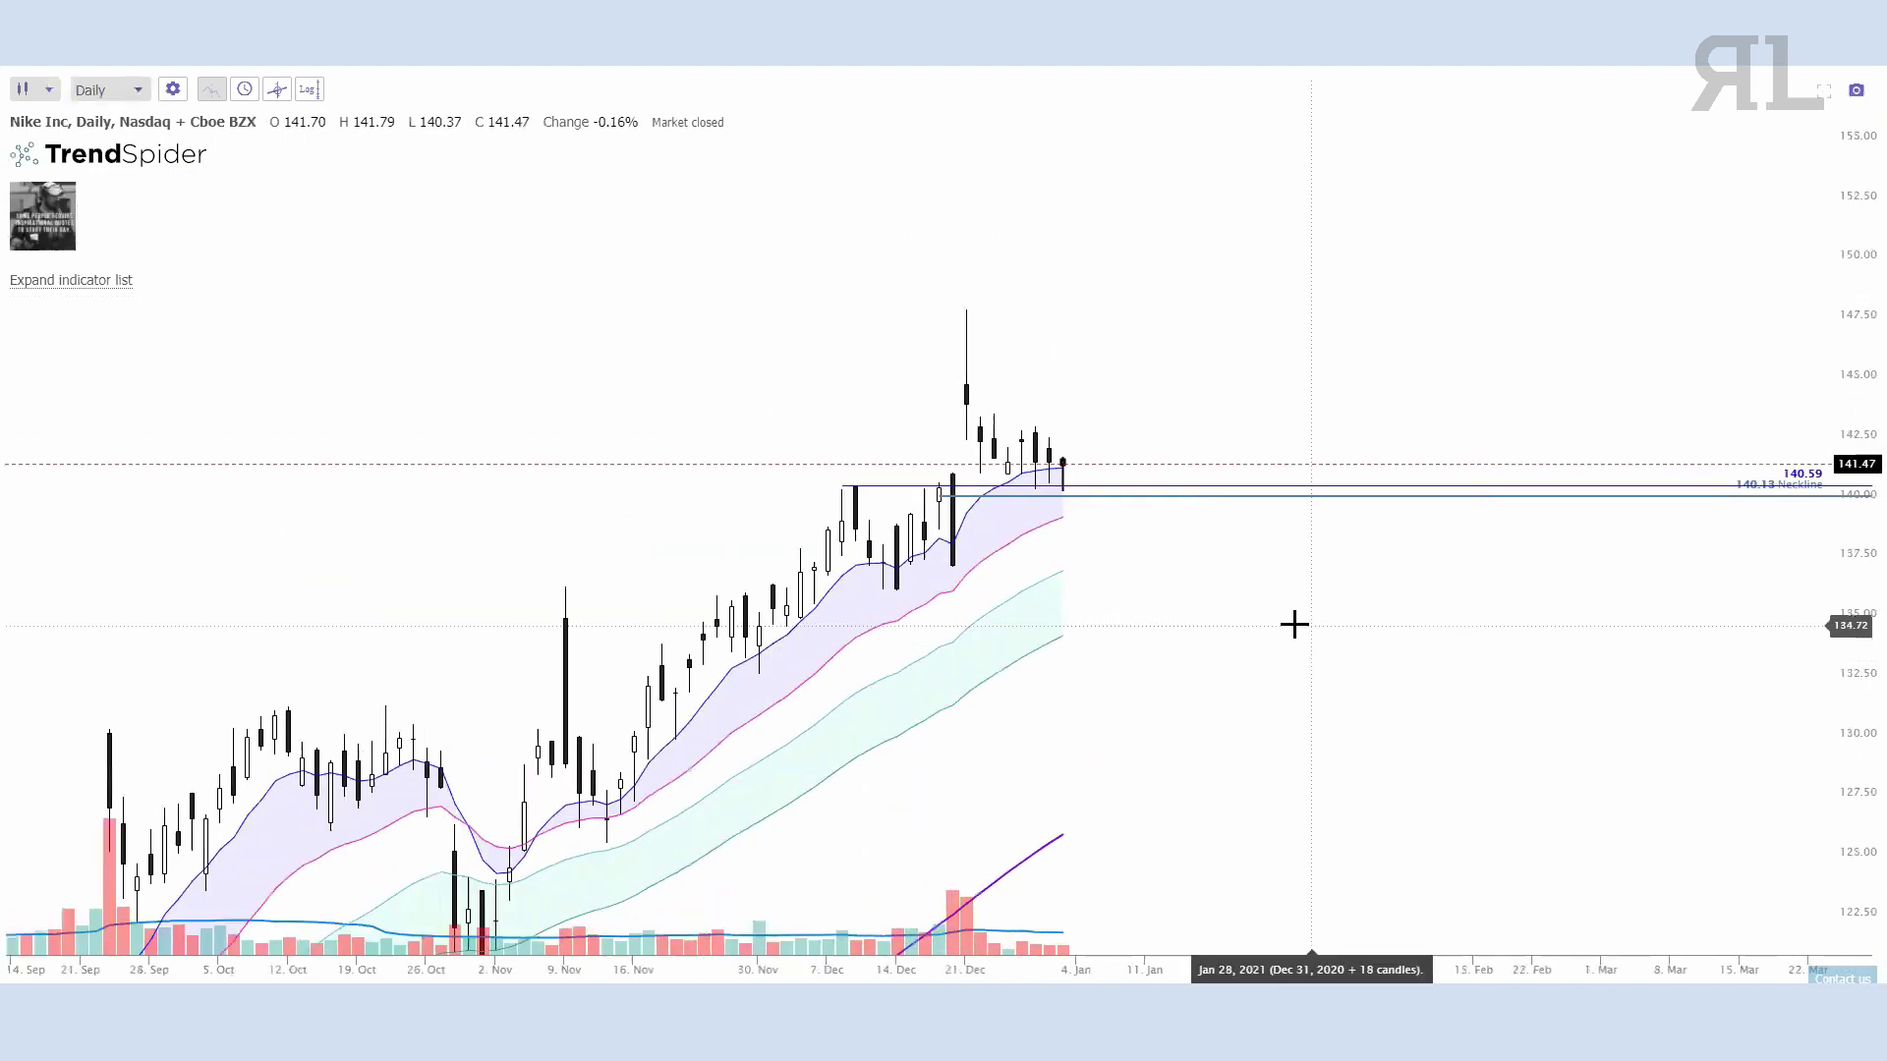
{"action": "scroll", "coordinate": [1285, 621], "scroll_direction": "up", "scroll_amount": 1}
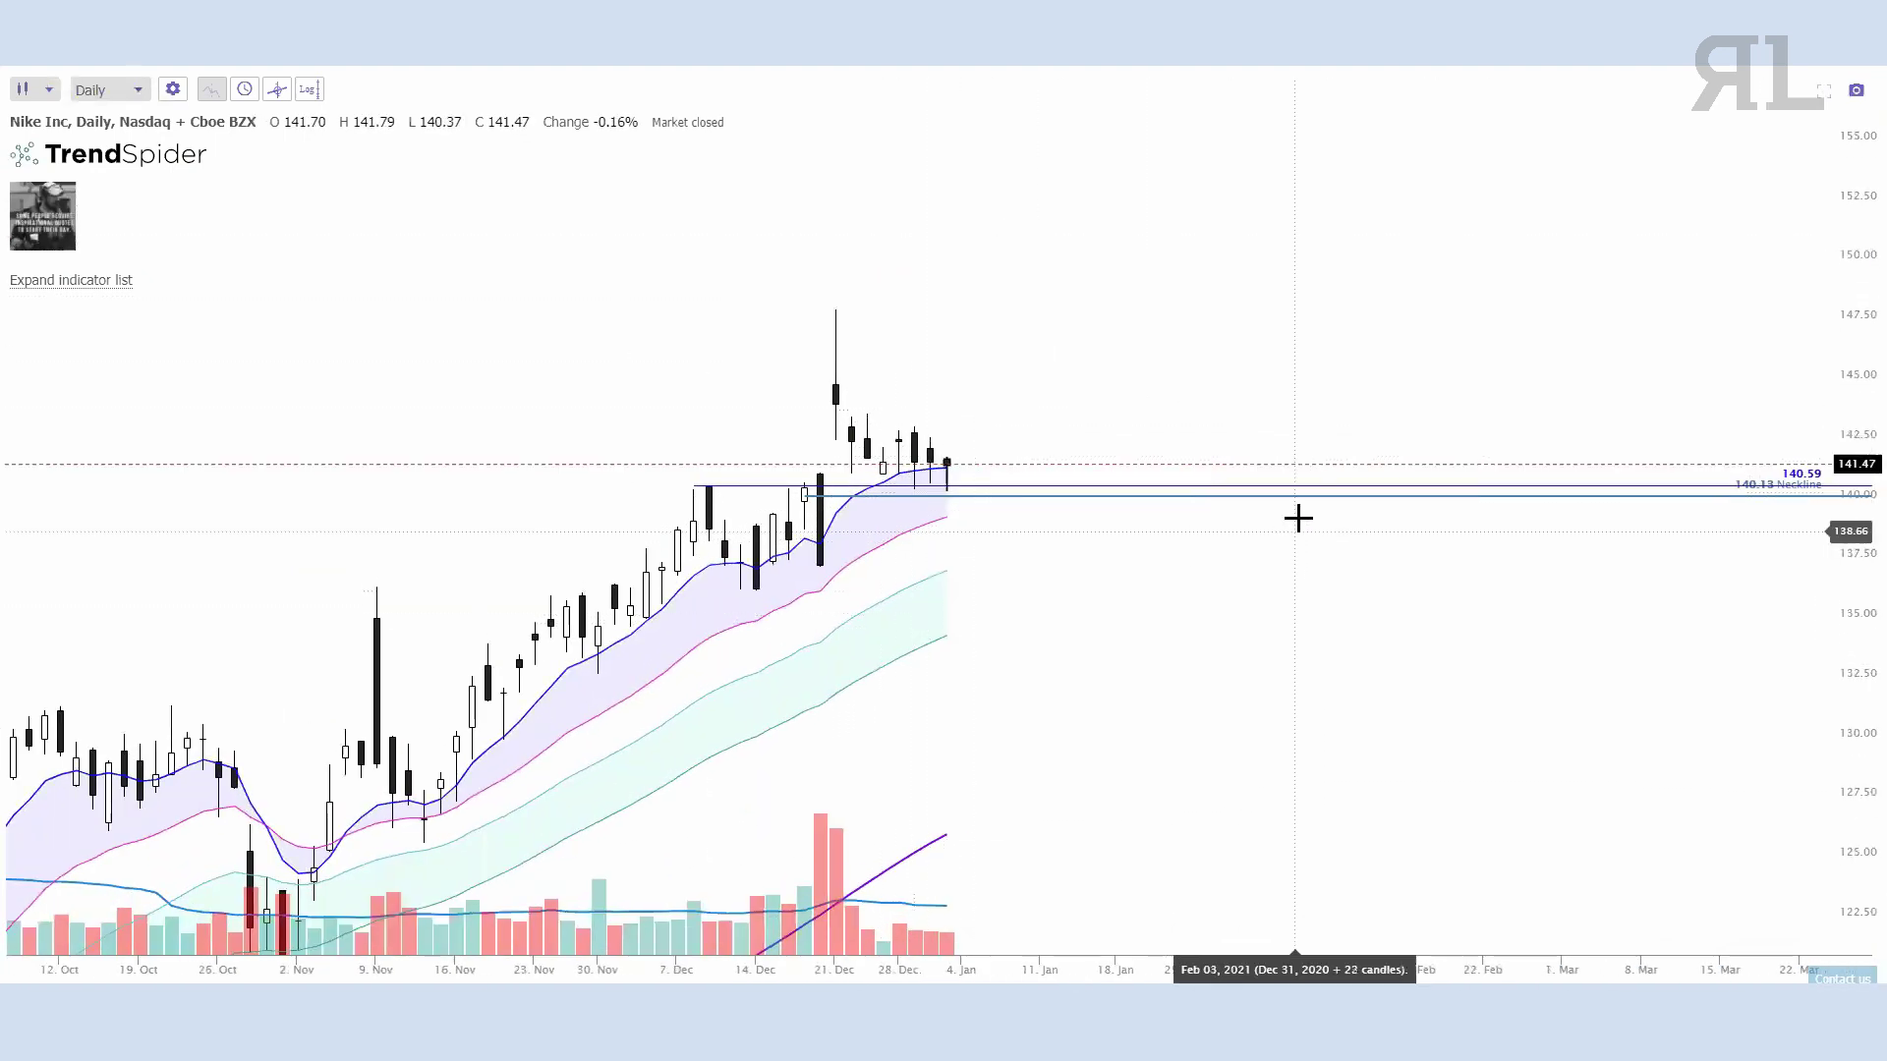
{"action": "key", "text": "Escape"}
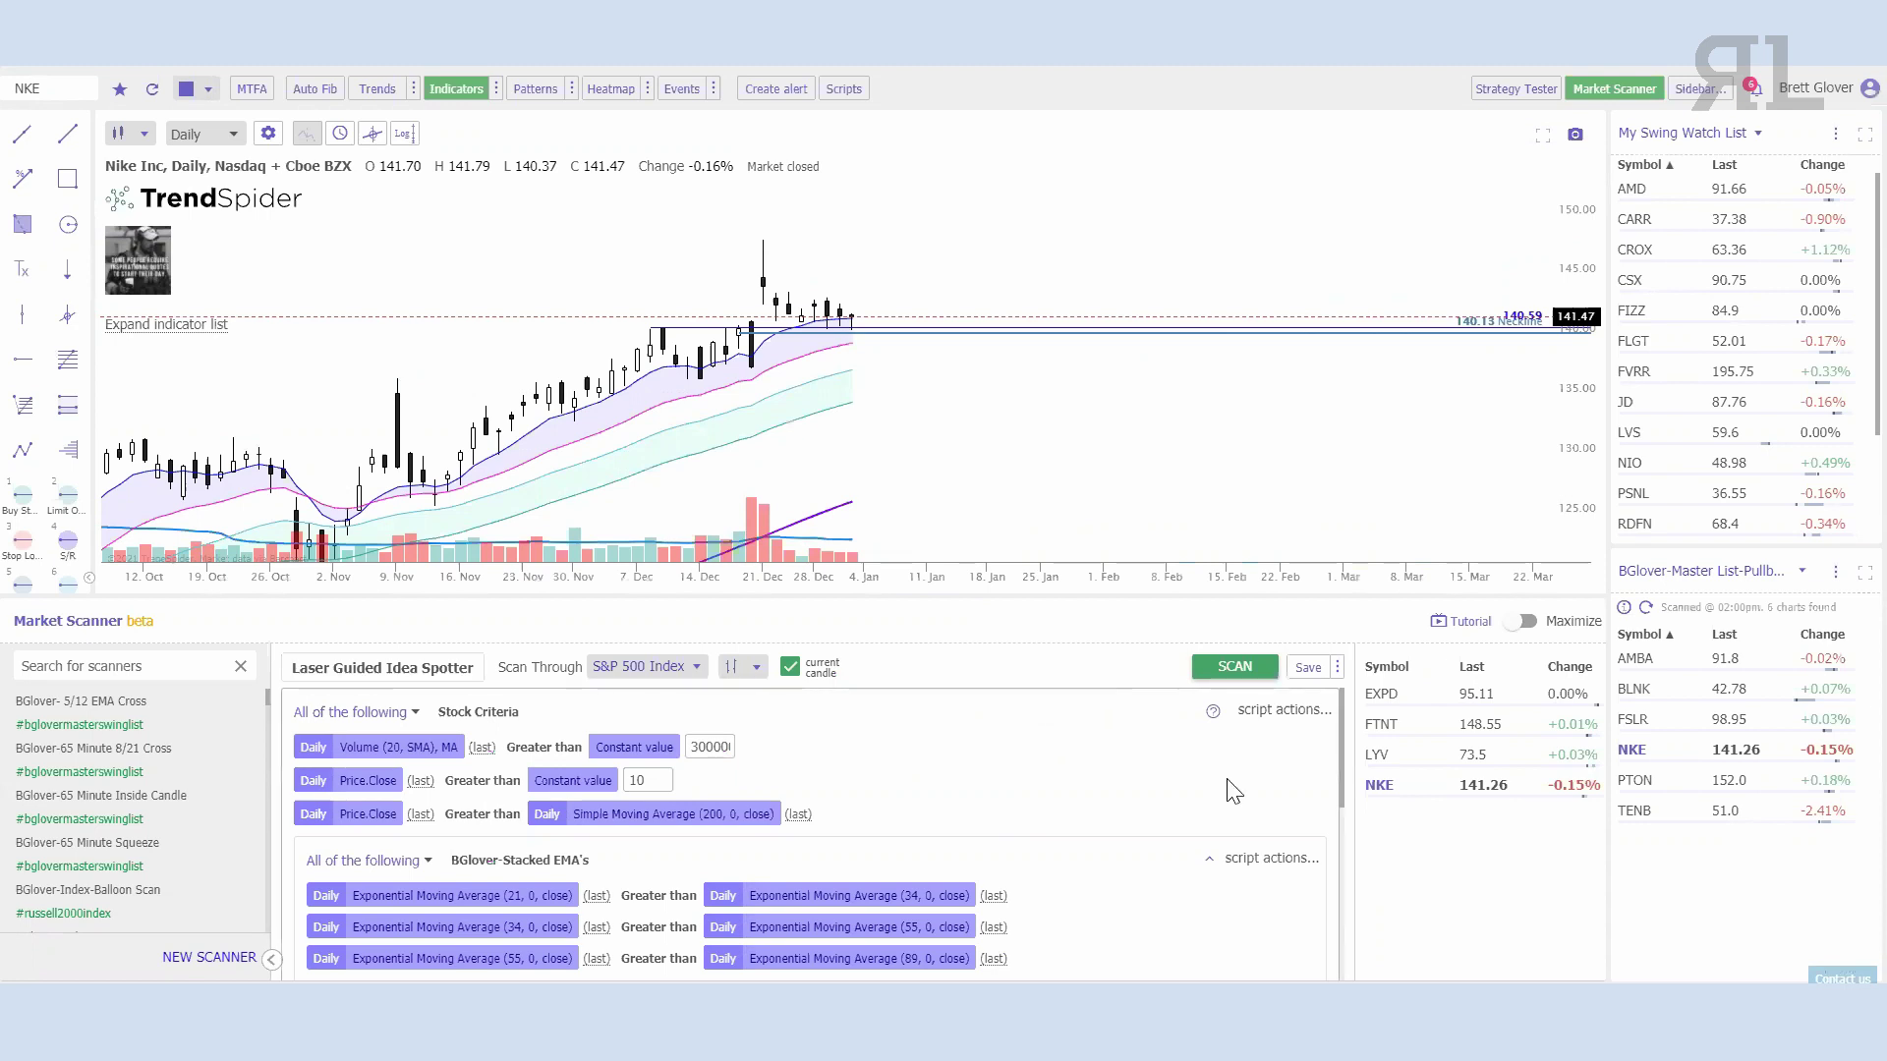
Step: Search 'mac' and load Recent MACD Bull Cross, discarding the unsaved scanner changes
{"action": "scroll", "coordinate": [1250, 497], "scroll_direction": "down", "scroll_amount": 3}
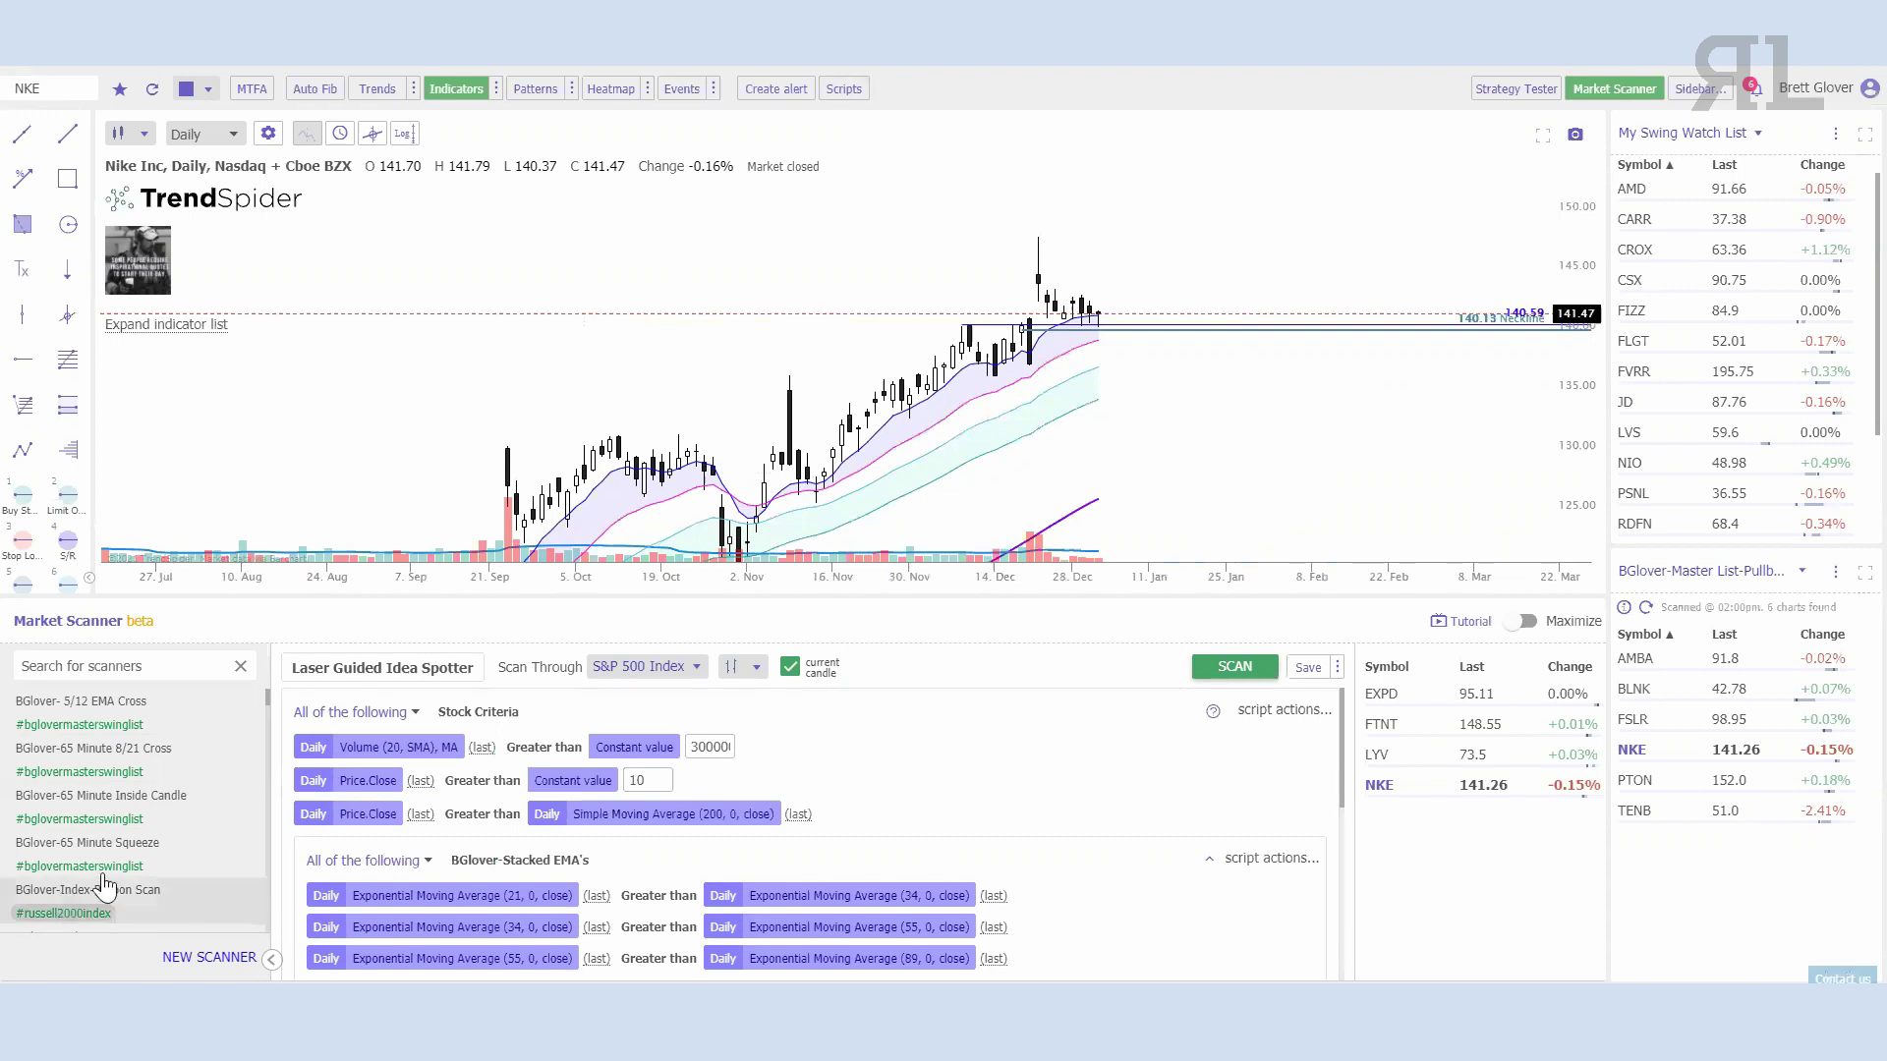
{"action": "scroll", "coordinate": [126, 861], "scroll_direction": "down", "scroll_amount": 10}
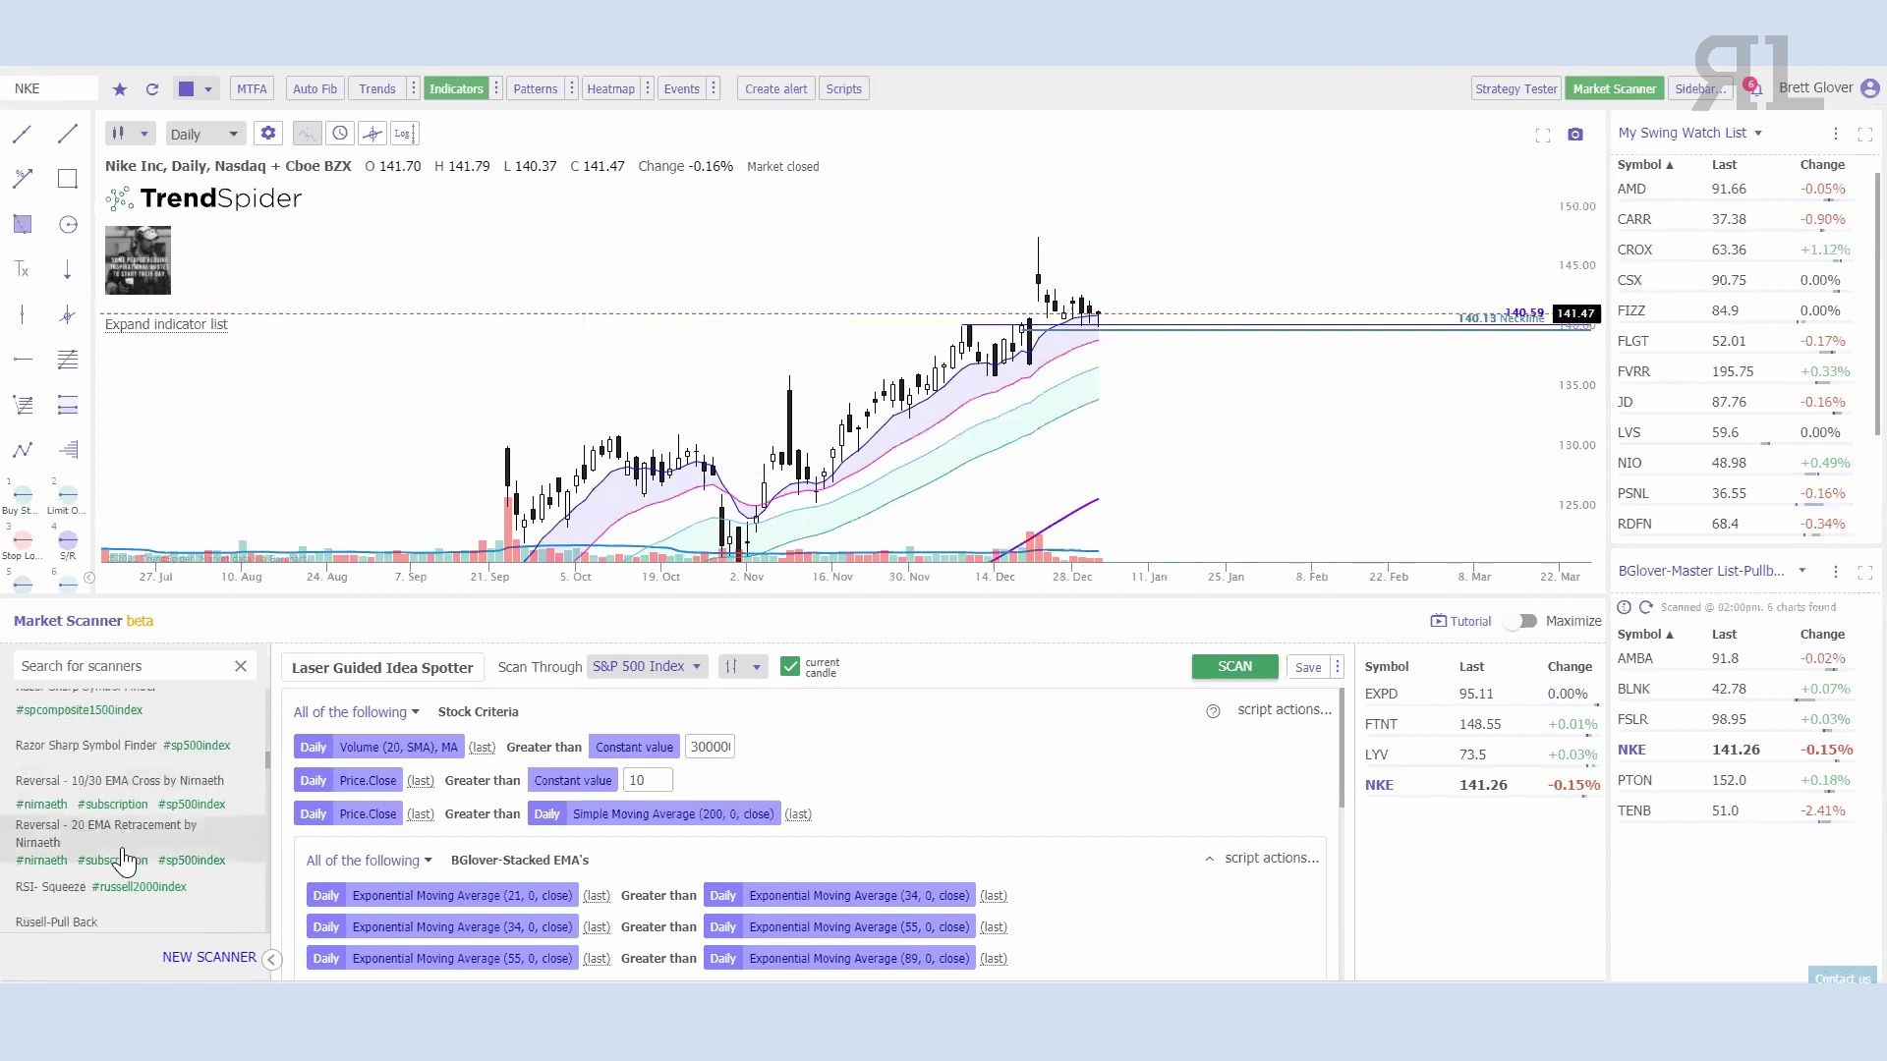
{"action": "scroll", "coordinate": [122, 861], "scroll_direction": "down", "scroll_amount": 8}
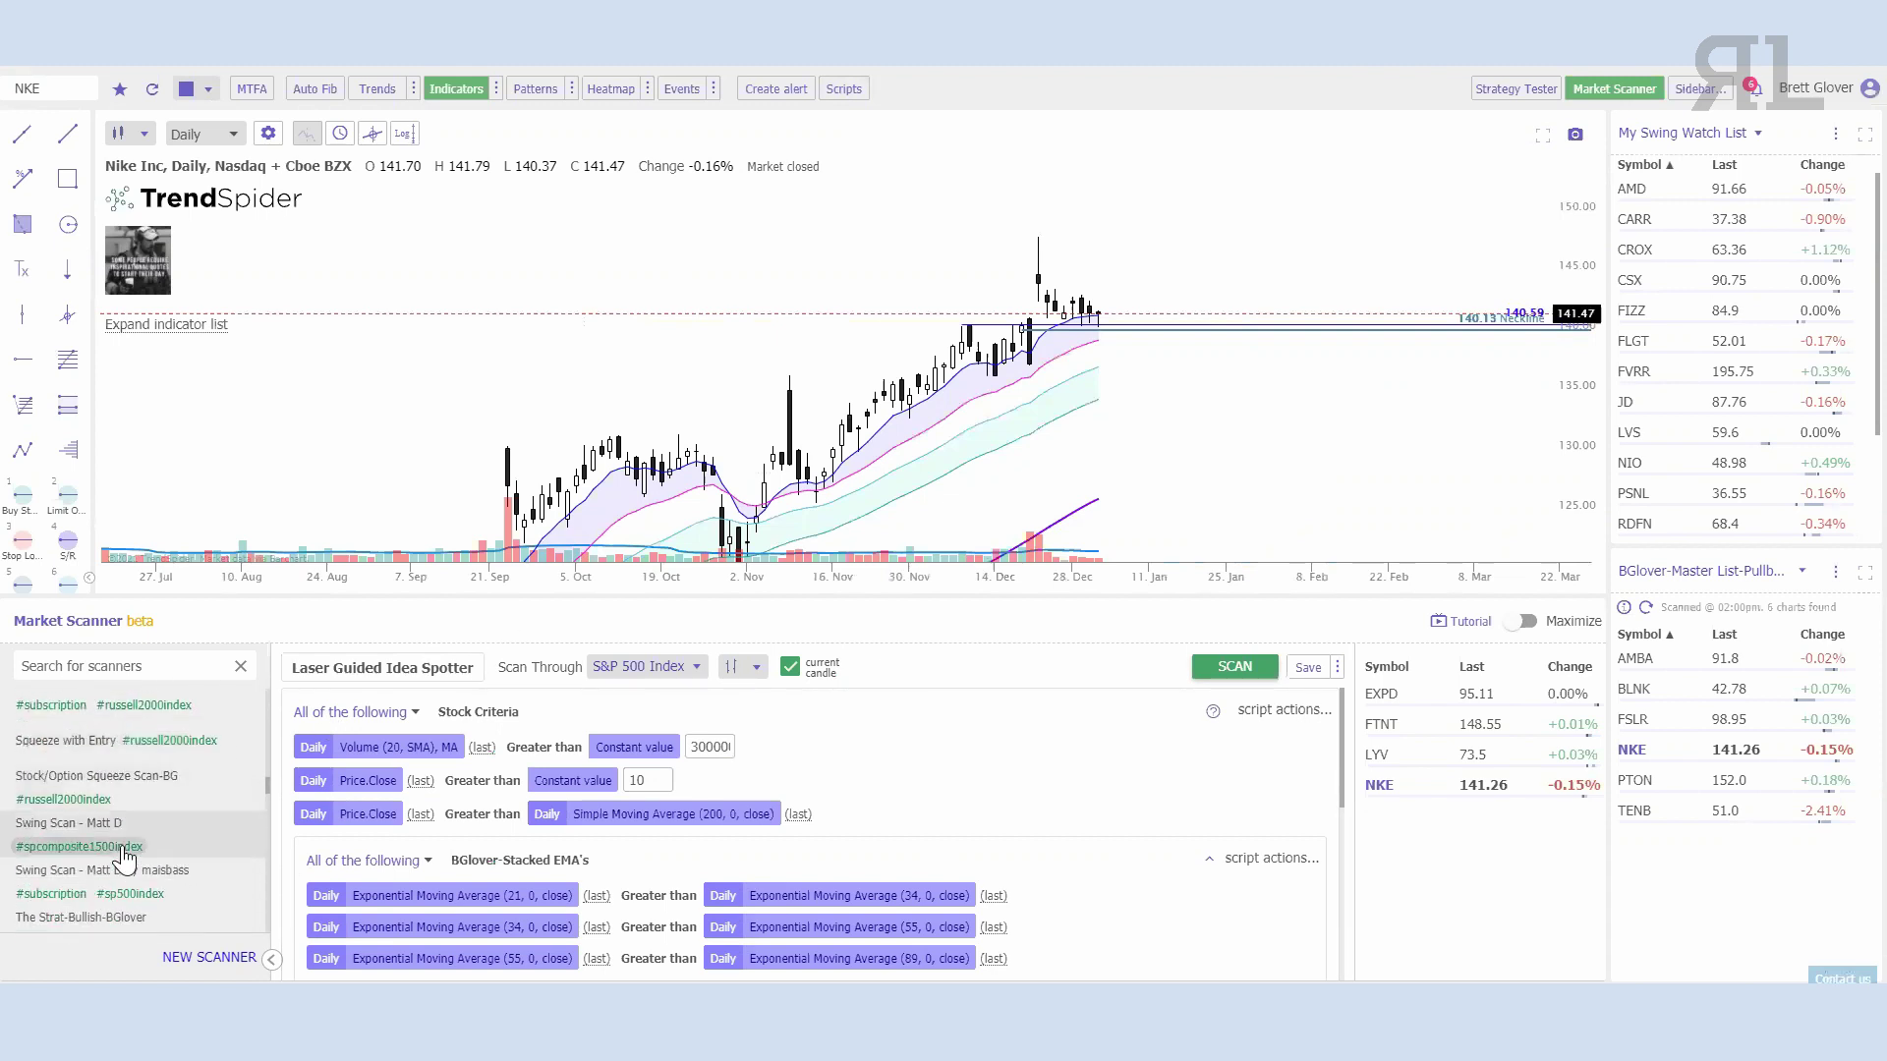
{"action": "scroll", "coordinate": [126, 861], "scroll_direction": "down", "scroll_amount": 8}
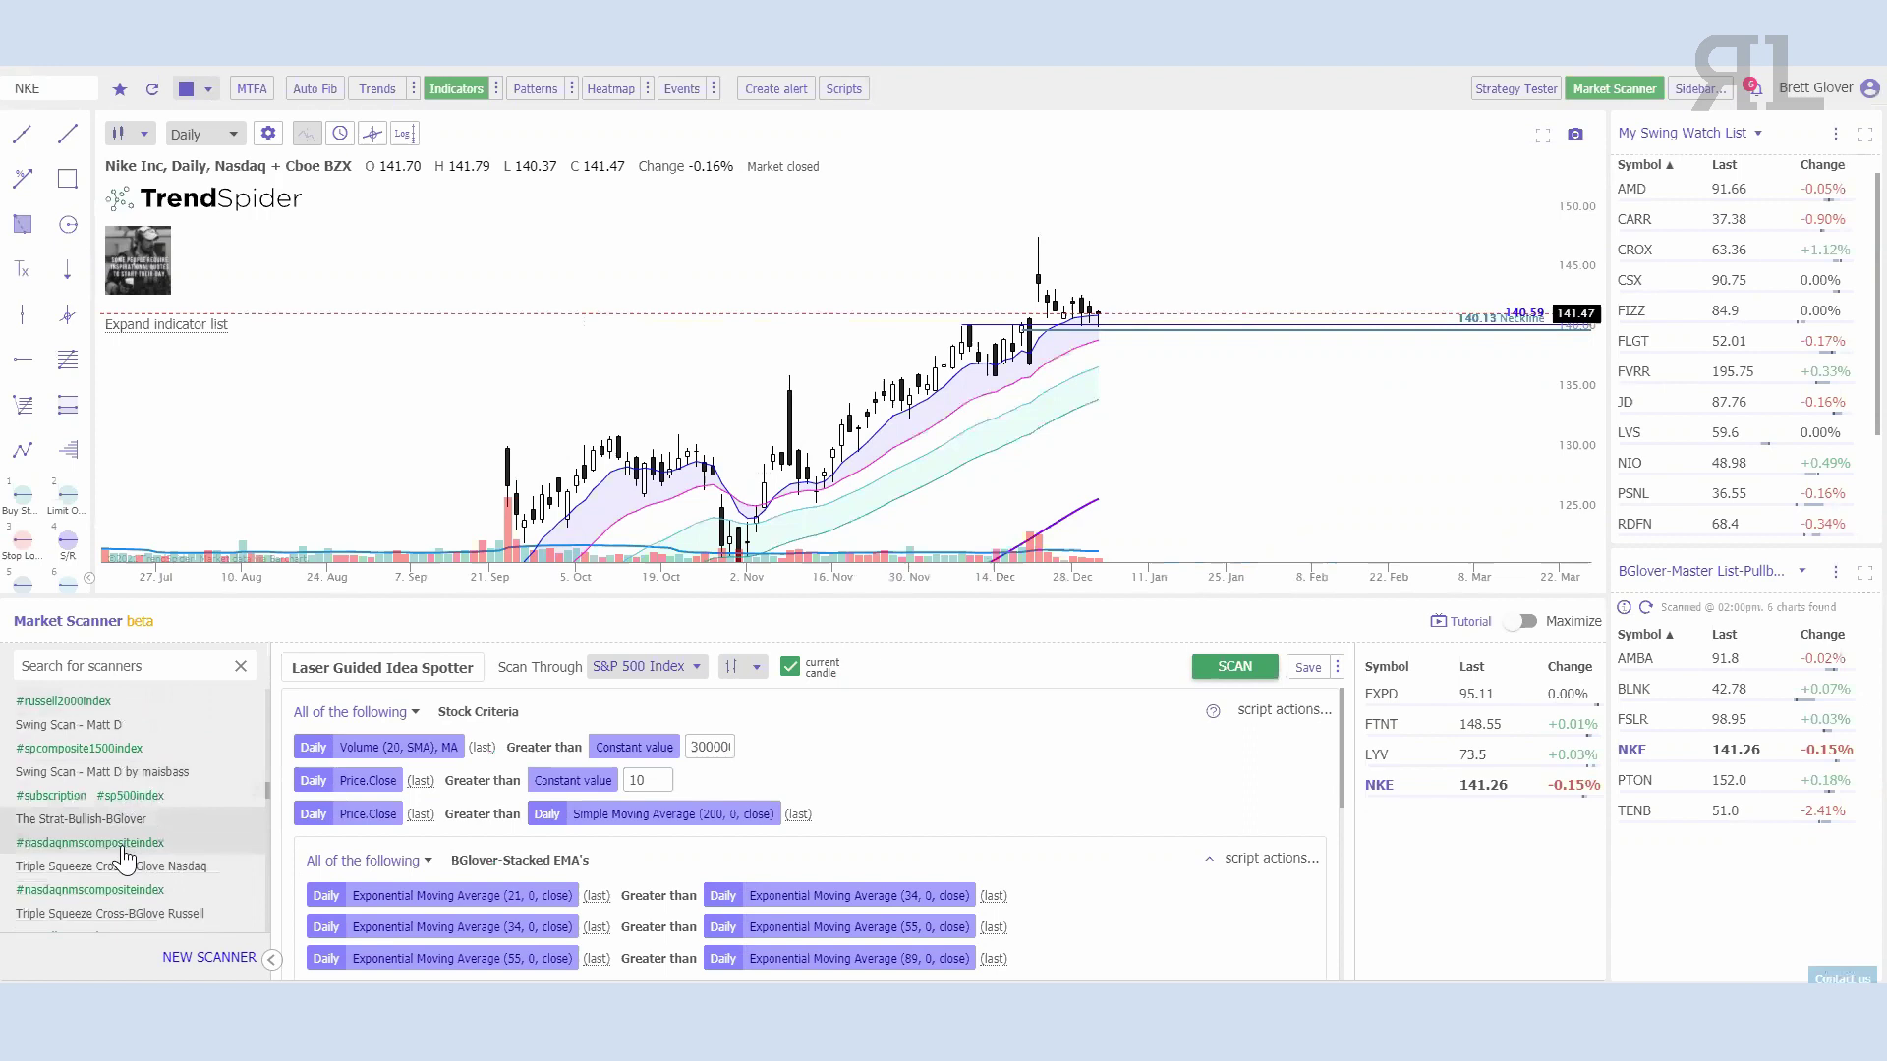
{"action": "left_click", "coordinate": [113, 666]}
{"action": "type", "text": "mac"}
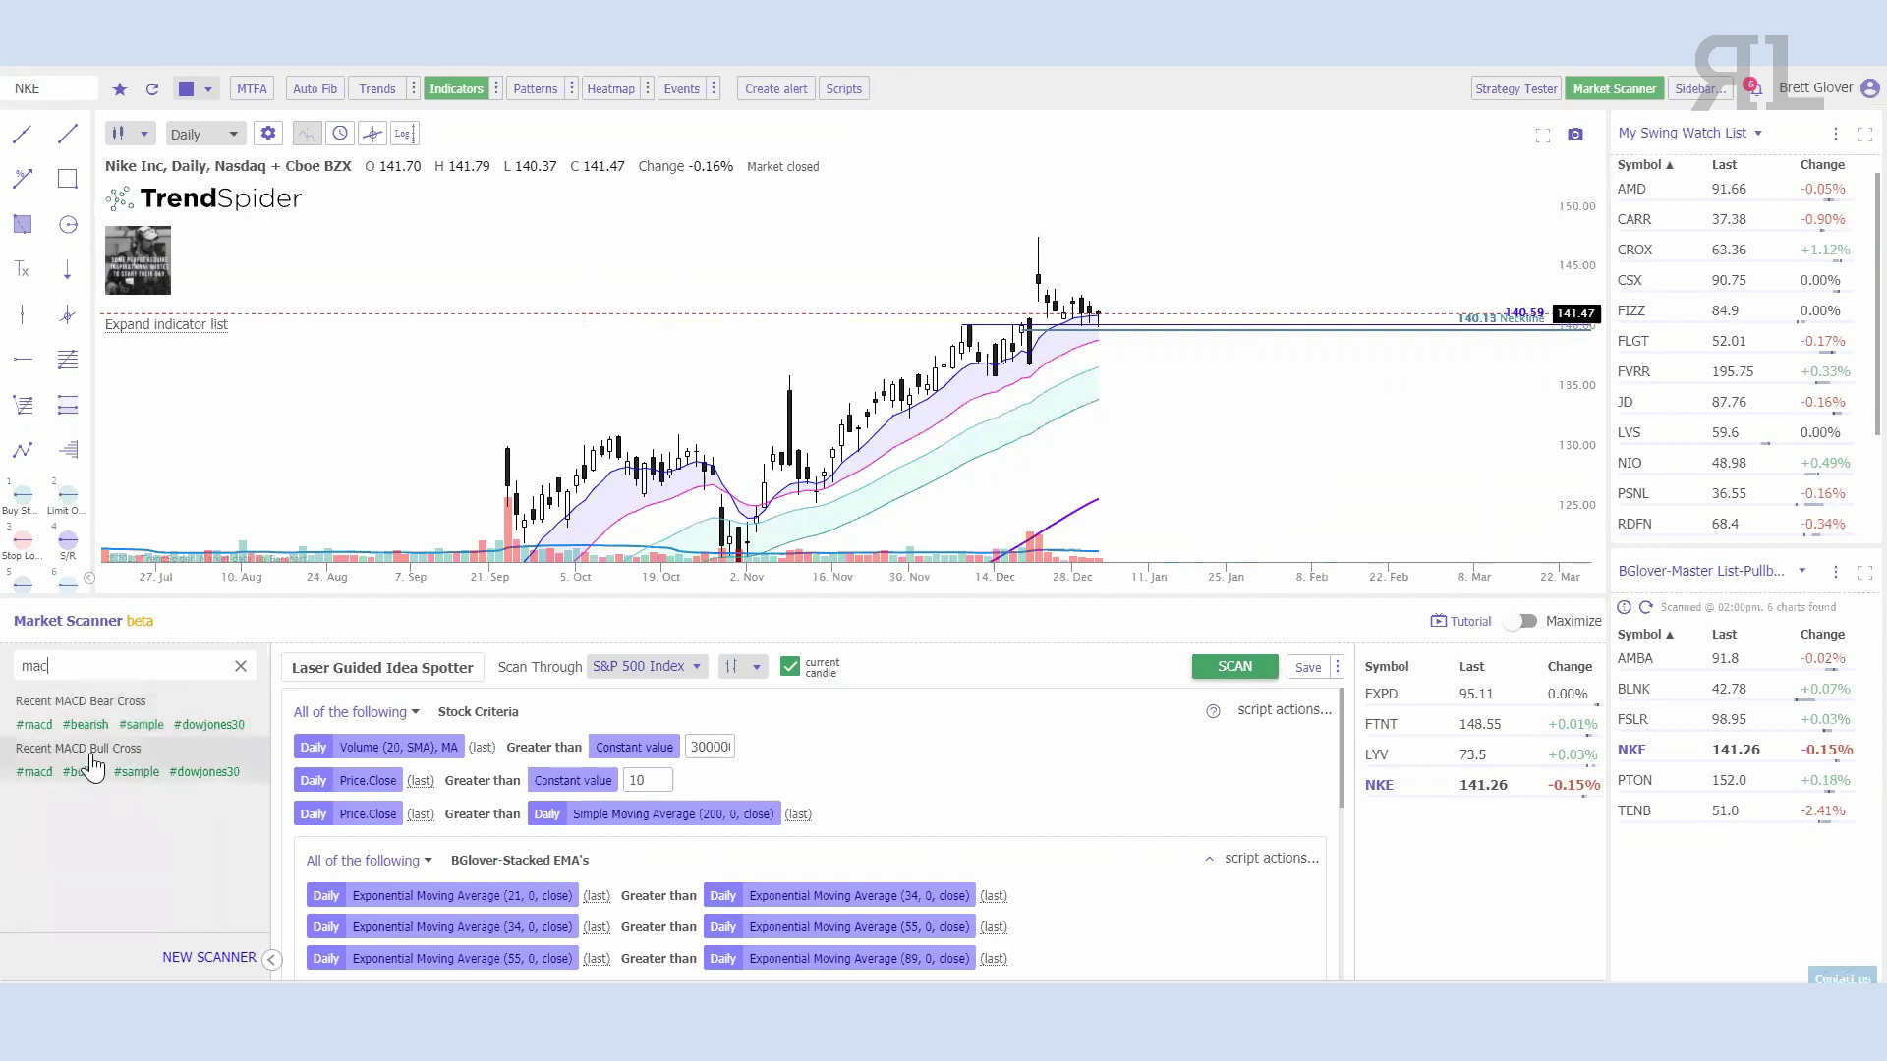
{"action": "left_click", "coordinate": [92, 766]}
{"action": "left_click", "coordinate": [1042, 587]}
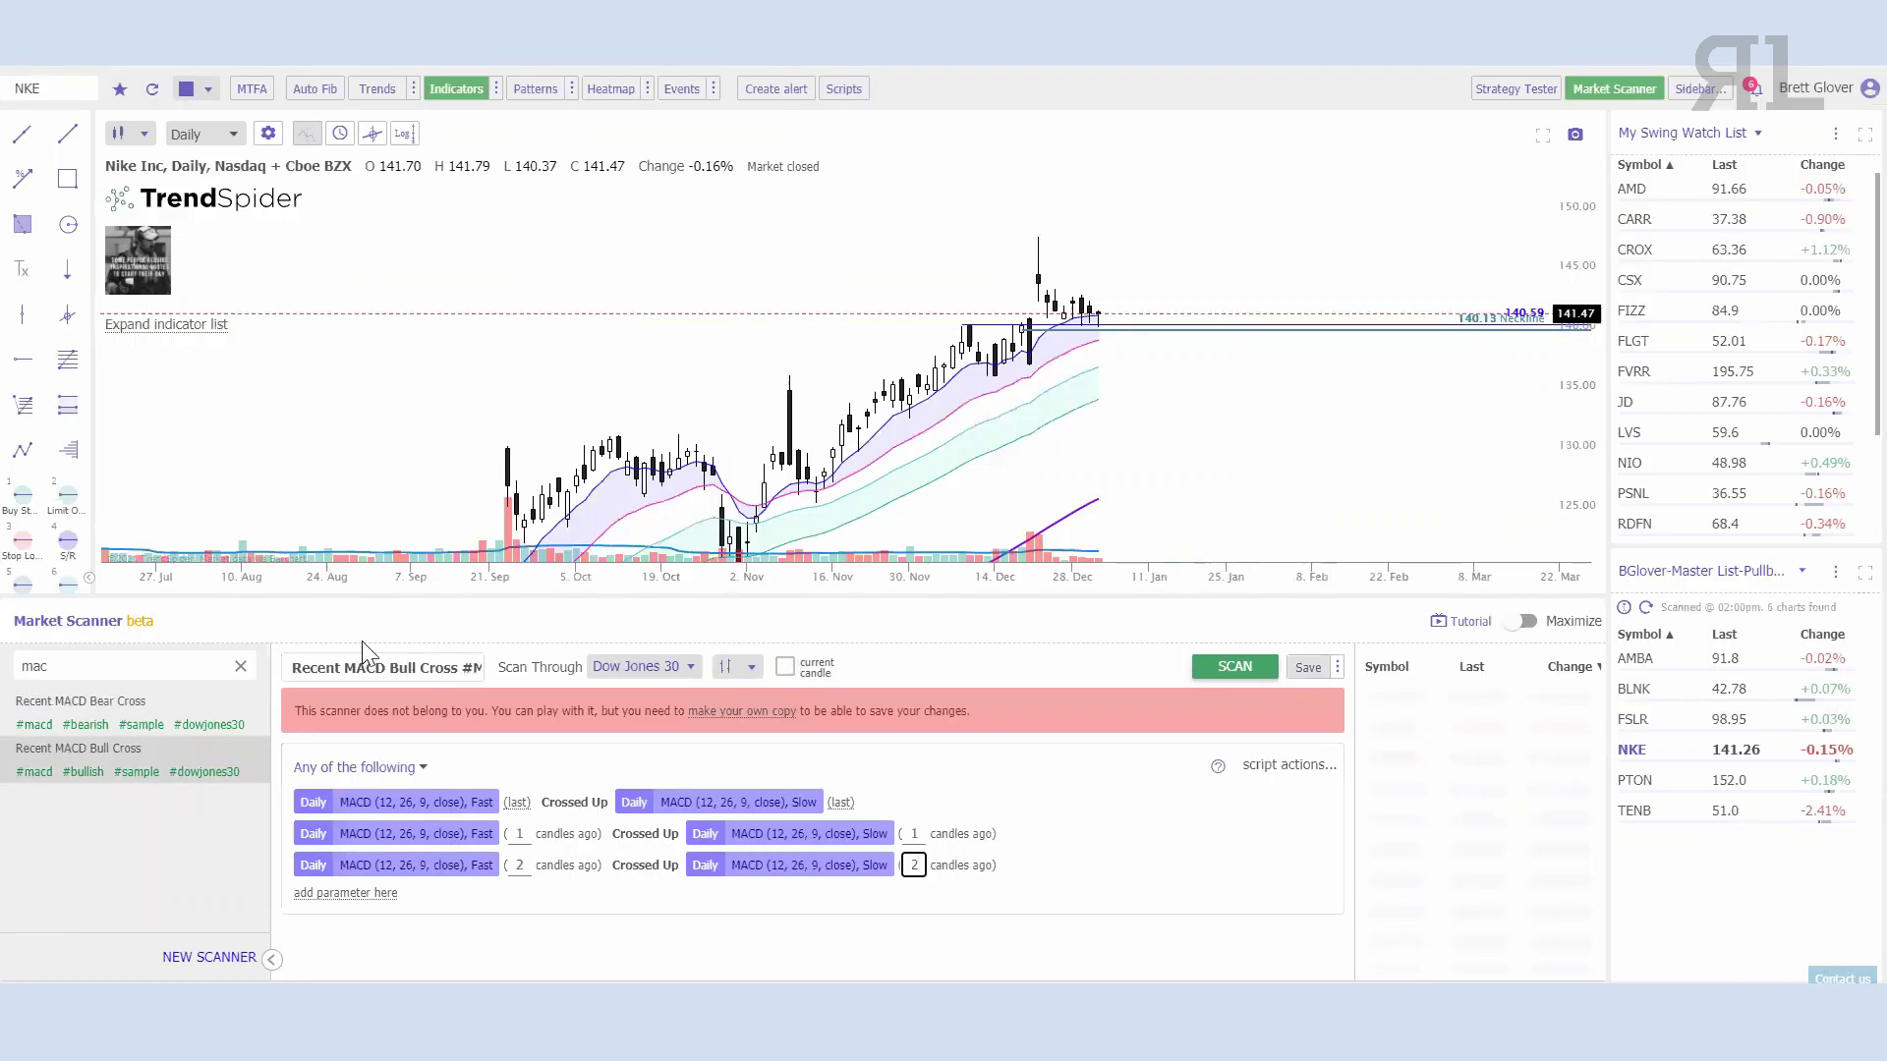
Step: Scan the S&P 500 Index for MACD bull crosses, returning MNST, EXC, BK and ES
{"action": "left_click", "coordinate": [678, 668]}
{"action": "scroll", "coordinate": [707, 752], "scroll_direction": "down", "scroll_amount": 10}
{"action": "scroll", "coordinate": [707, 752], "scroll_direction": "down", "scroll_amount": 4}
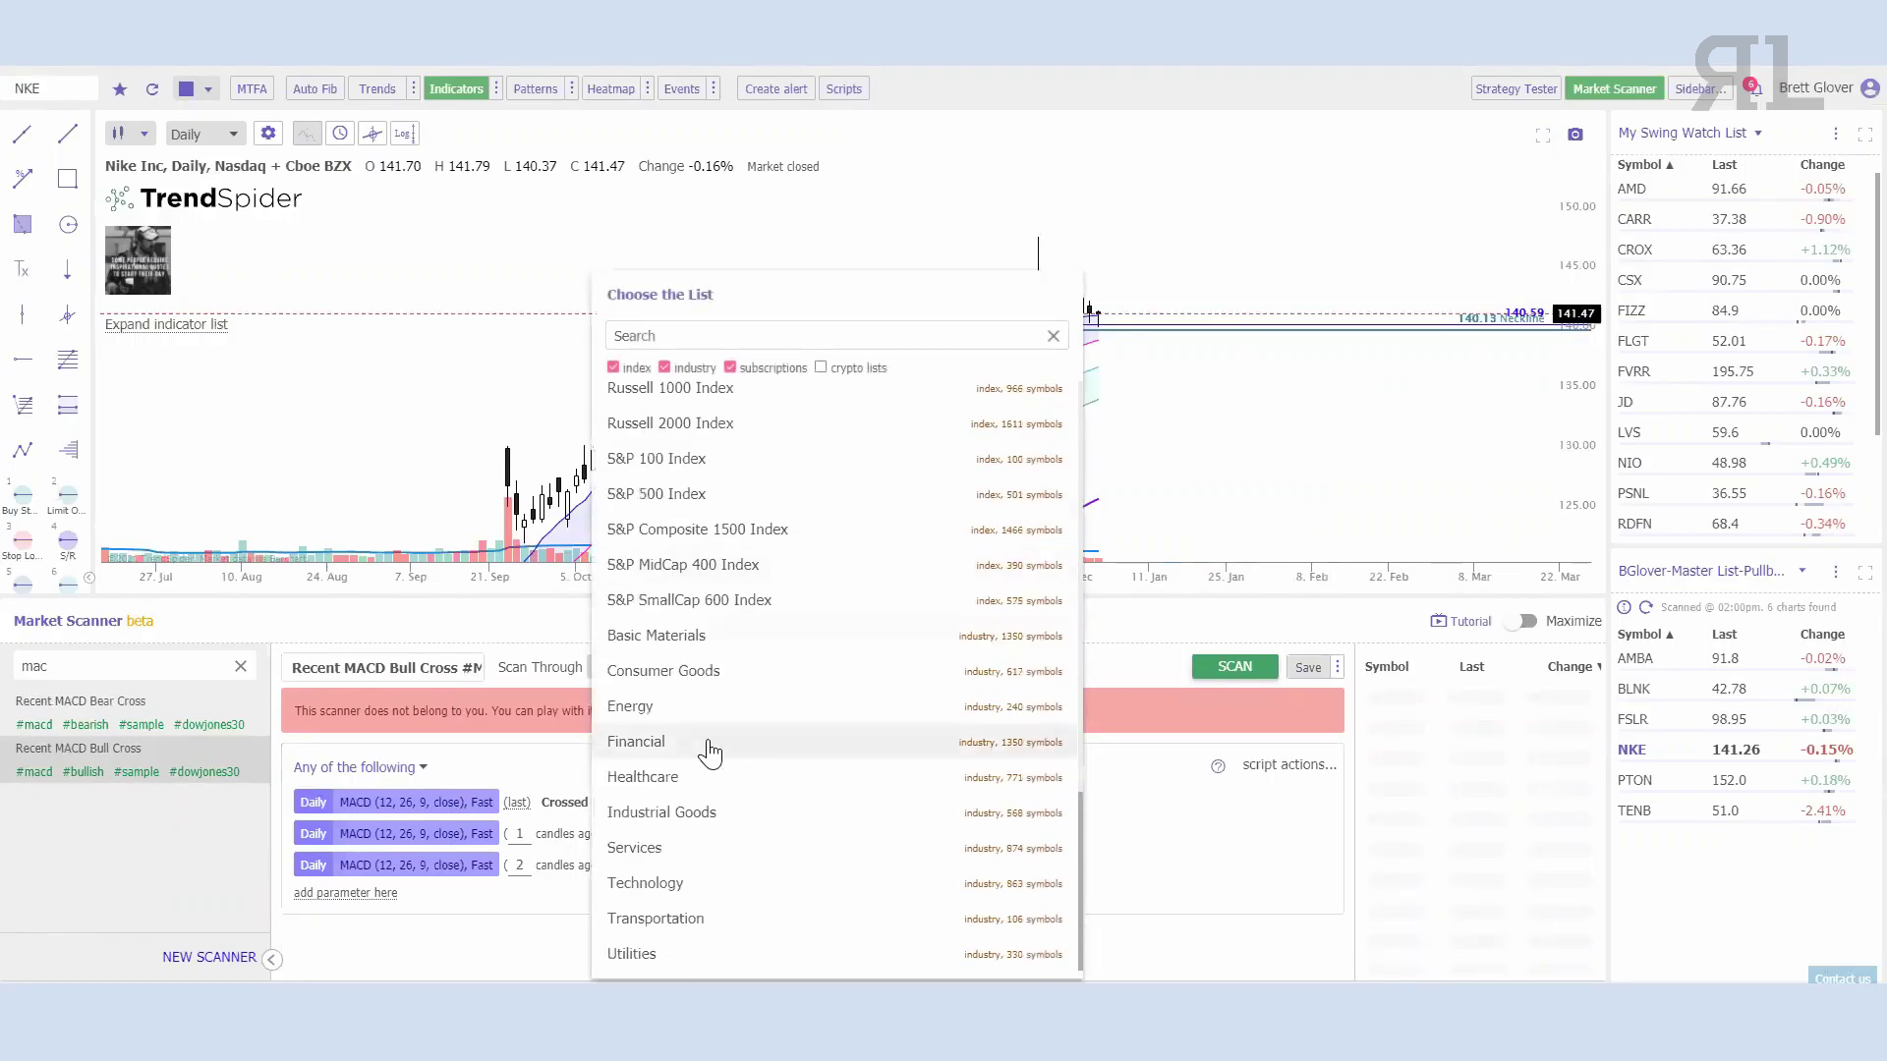
{"action": "left_click", "coordinate": [656, 493]}
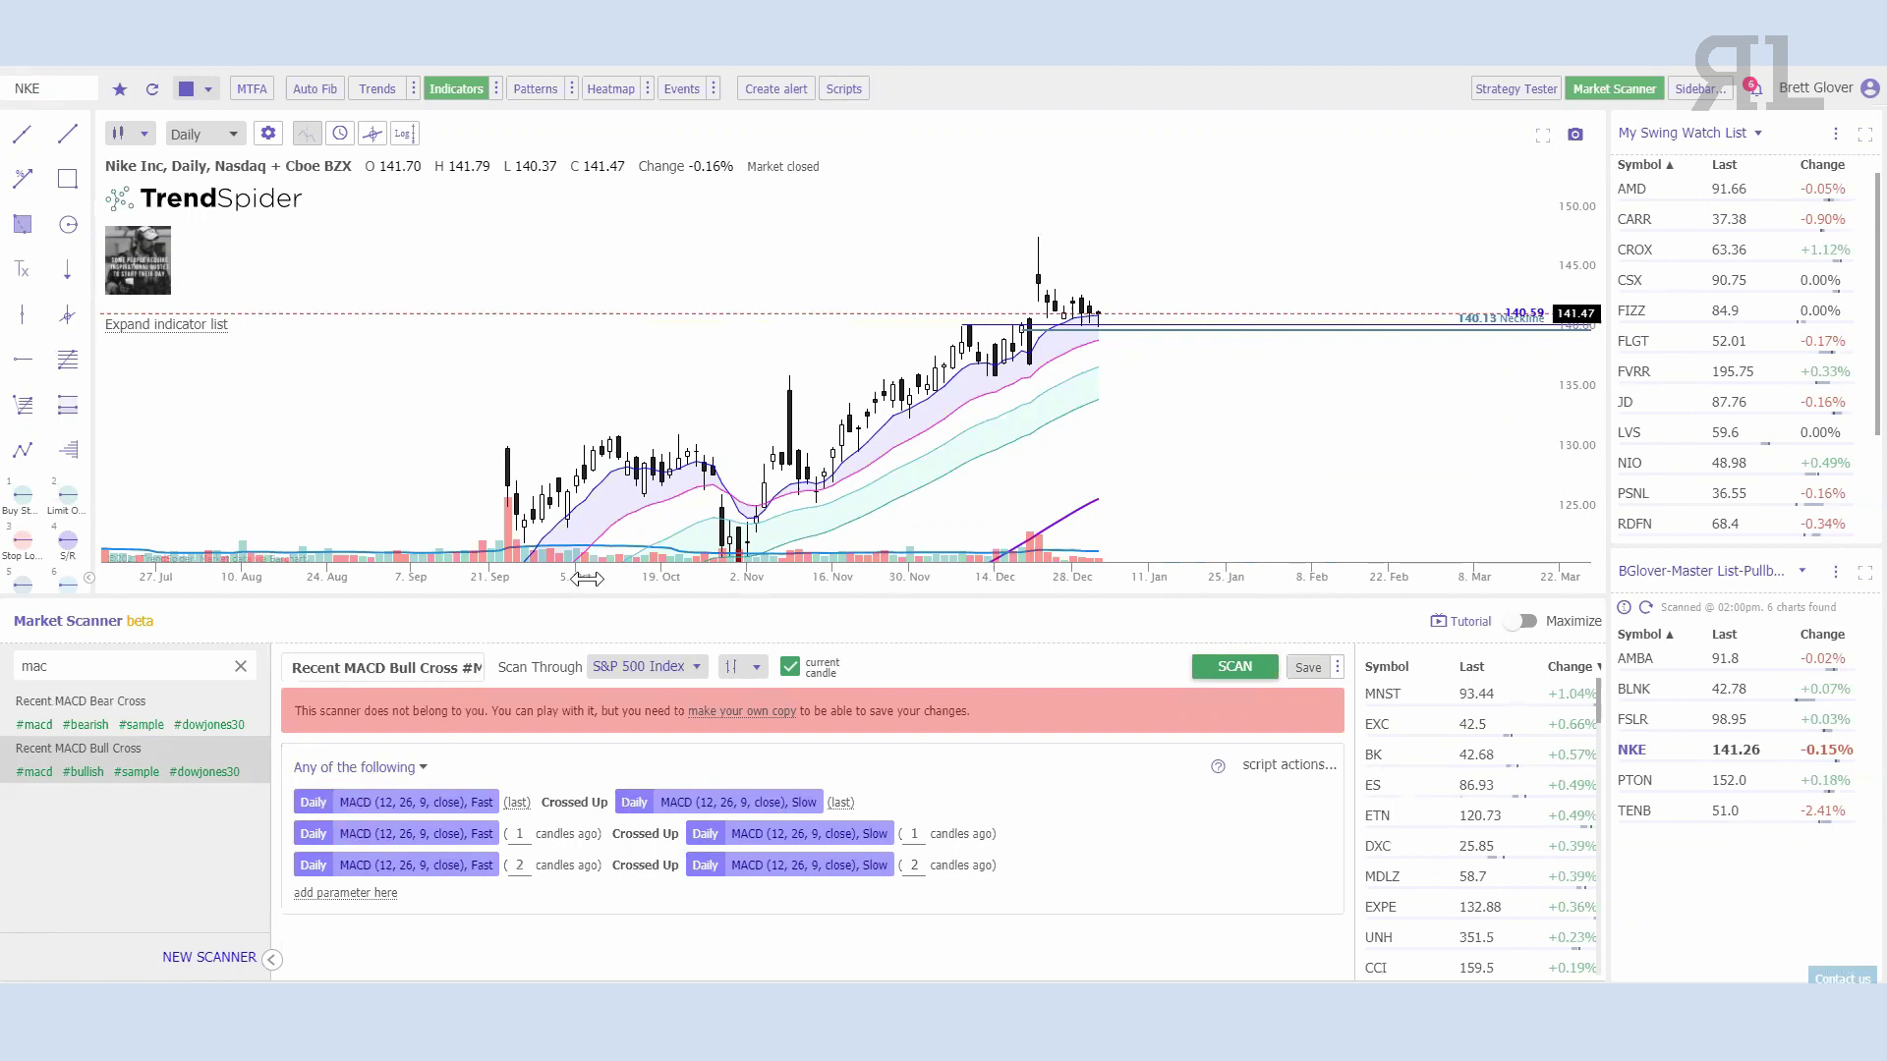
{"action": "left_click", "coordinate": [1430, 755]}
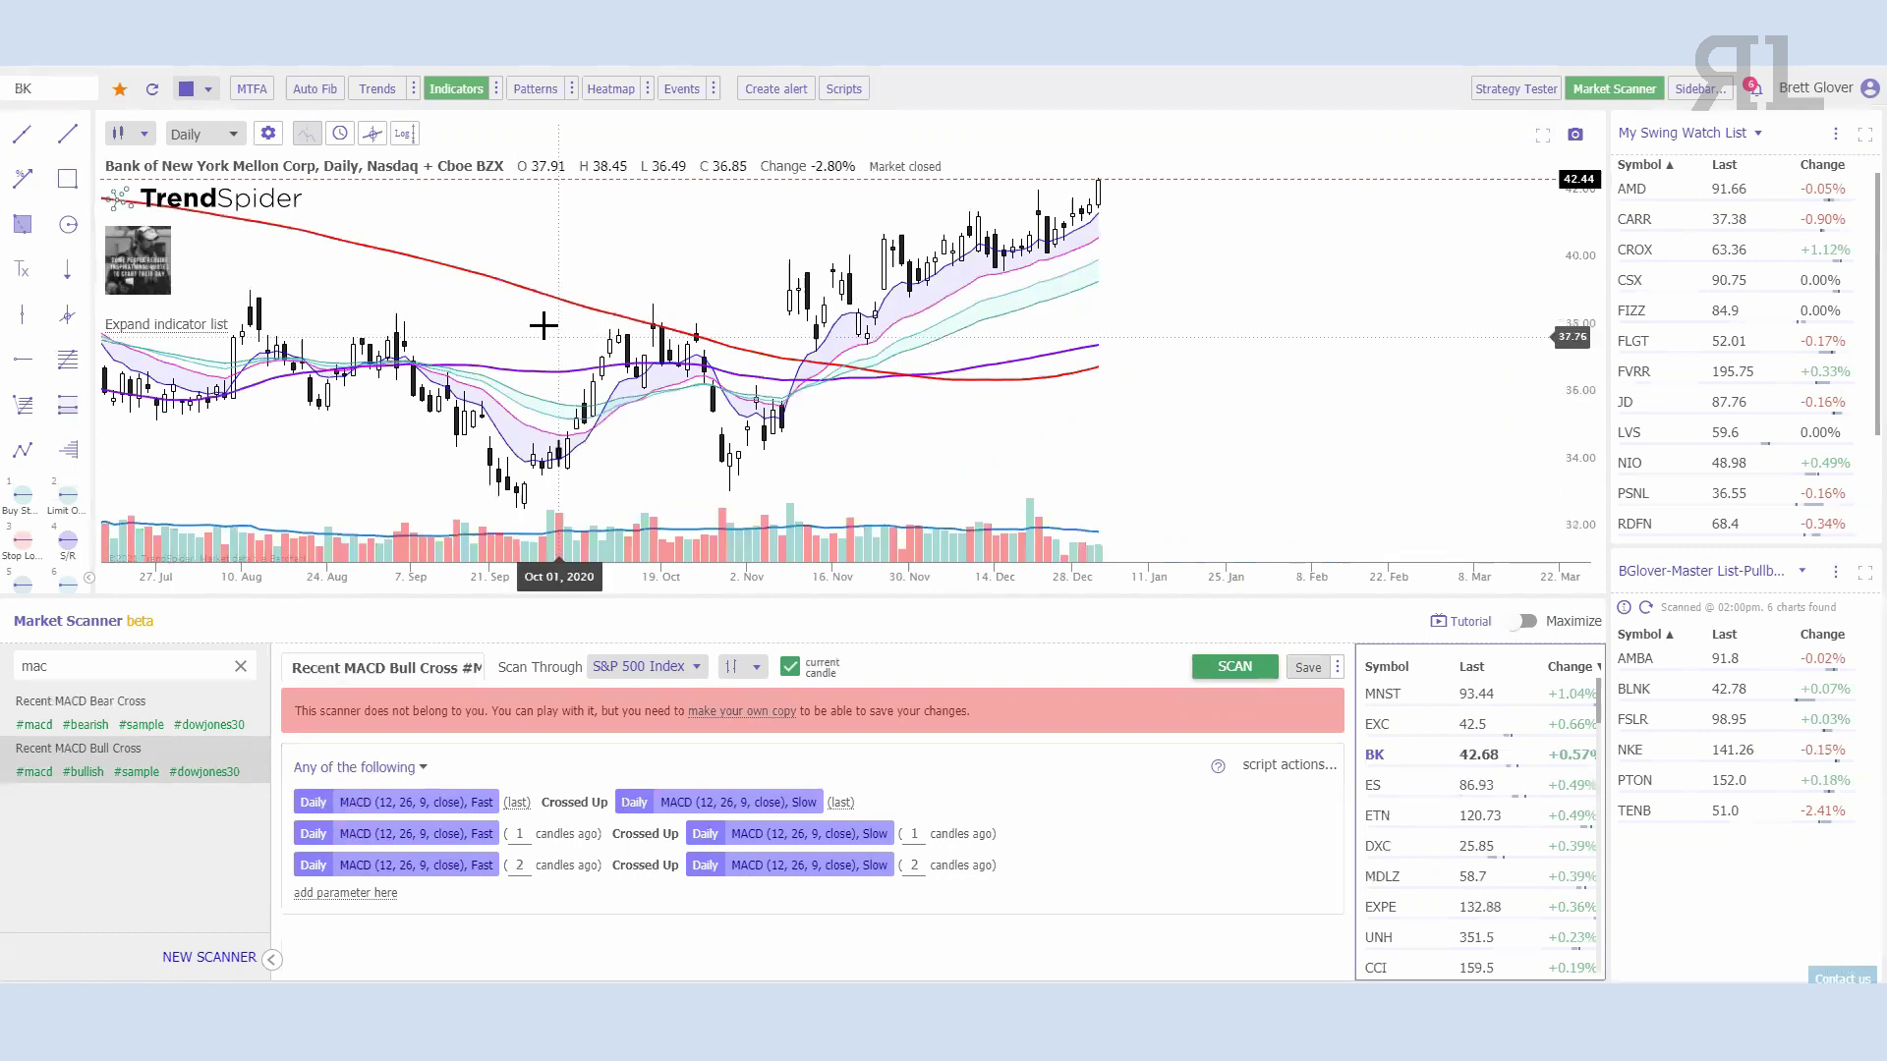
{"action": "scroll", "coordinate": [1258, 426], "scroll_direction": "down", "scroll_amount": 2}
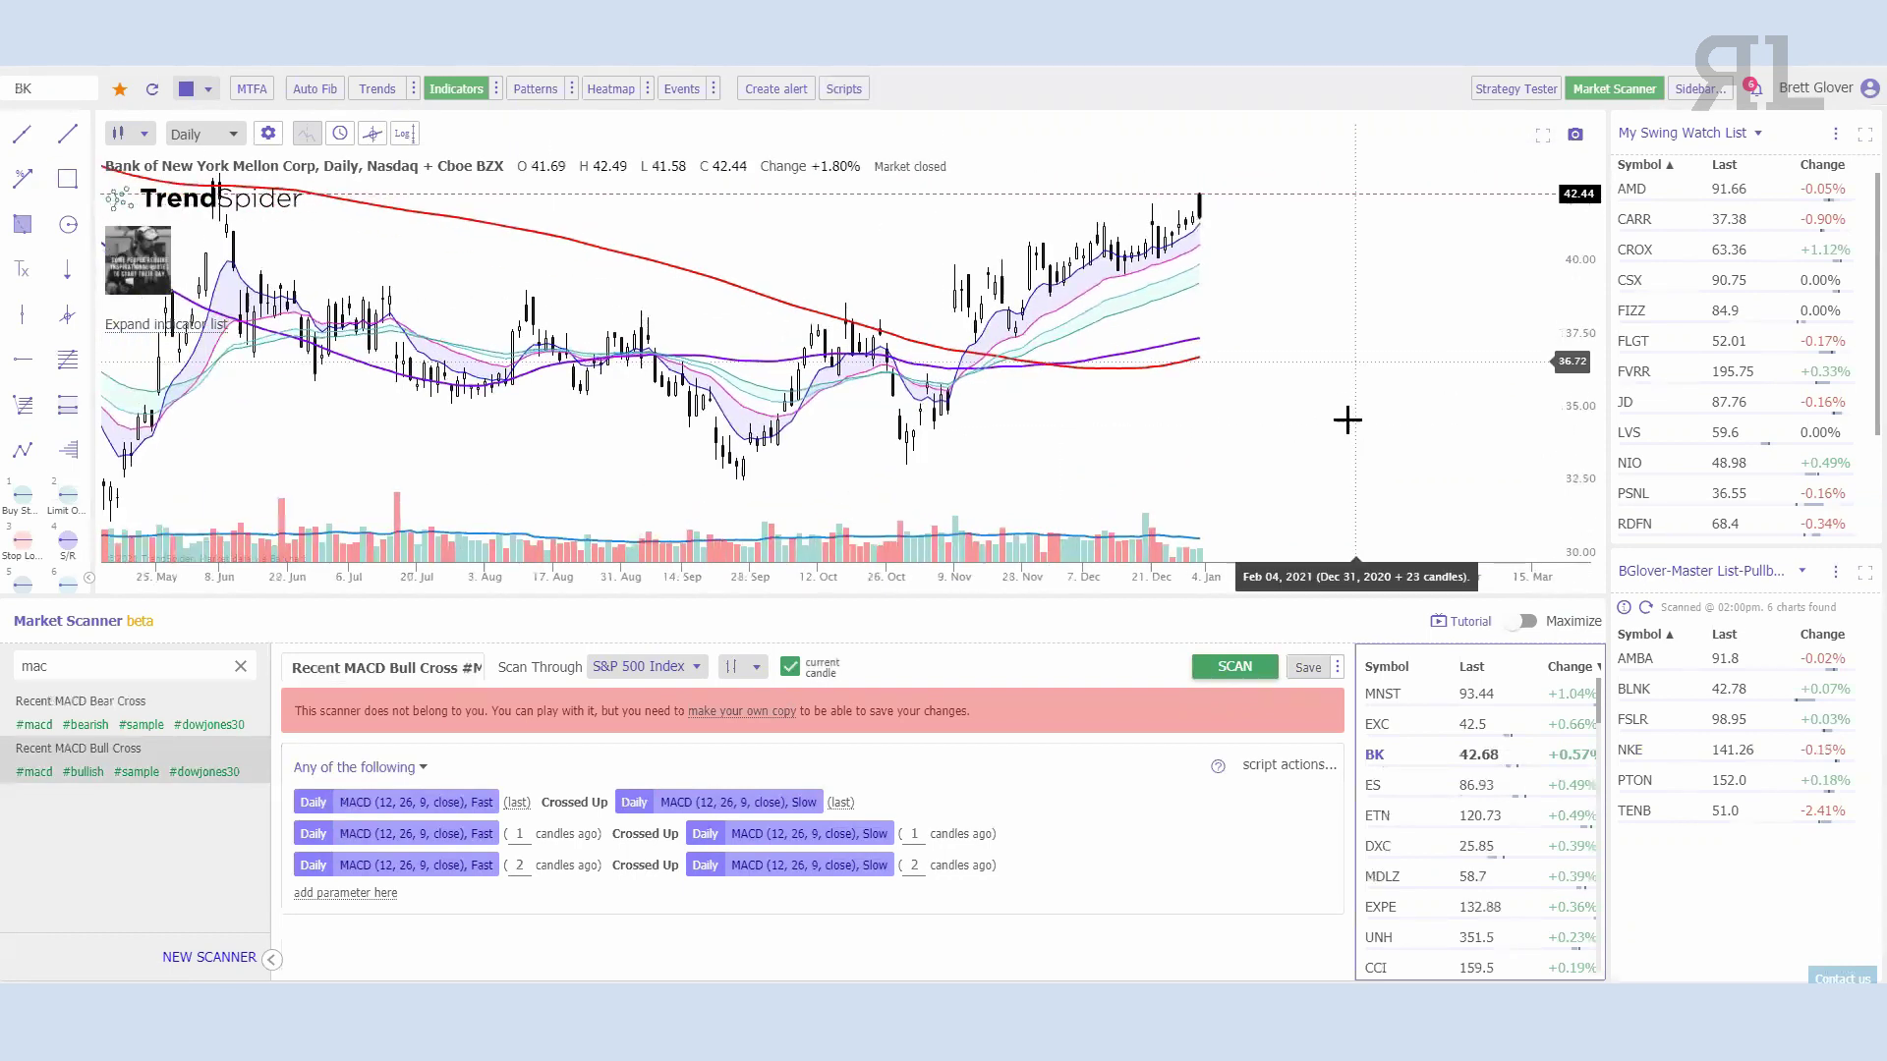
{"action": "scroll", "coordinate": [1343, 459], "scroll_direction": "up", "scroll_amount": 2}
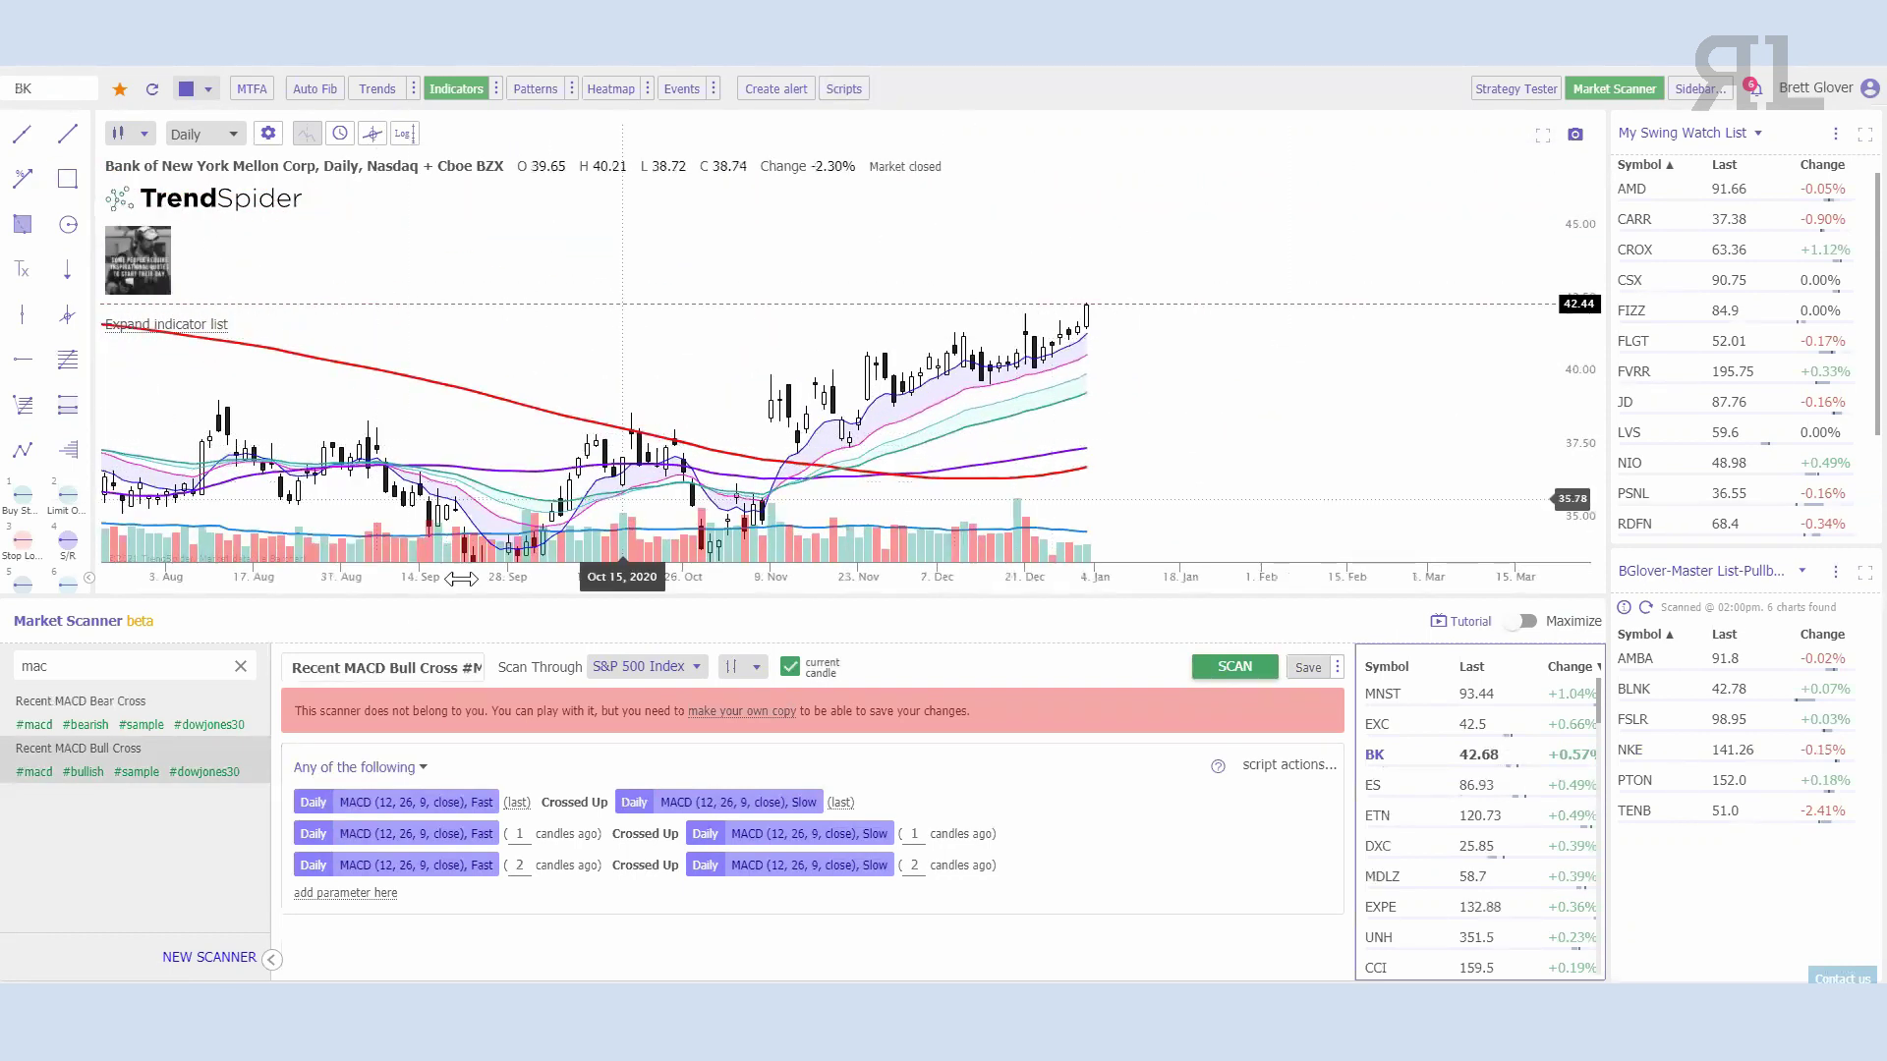
{"action": "left_click", "coordinate": [671, 668]}
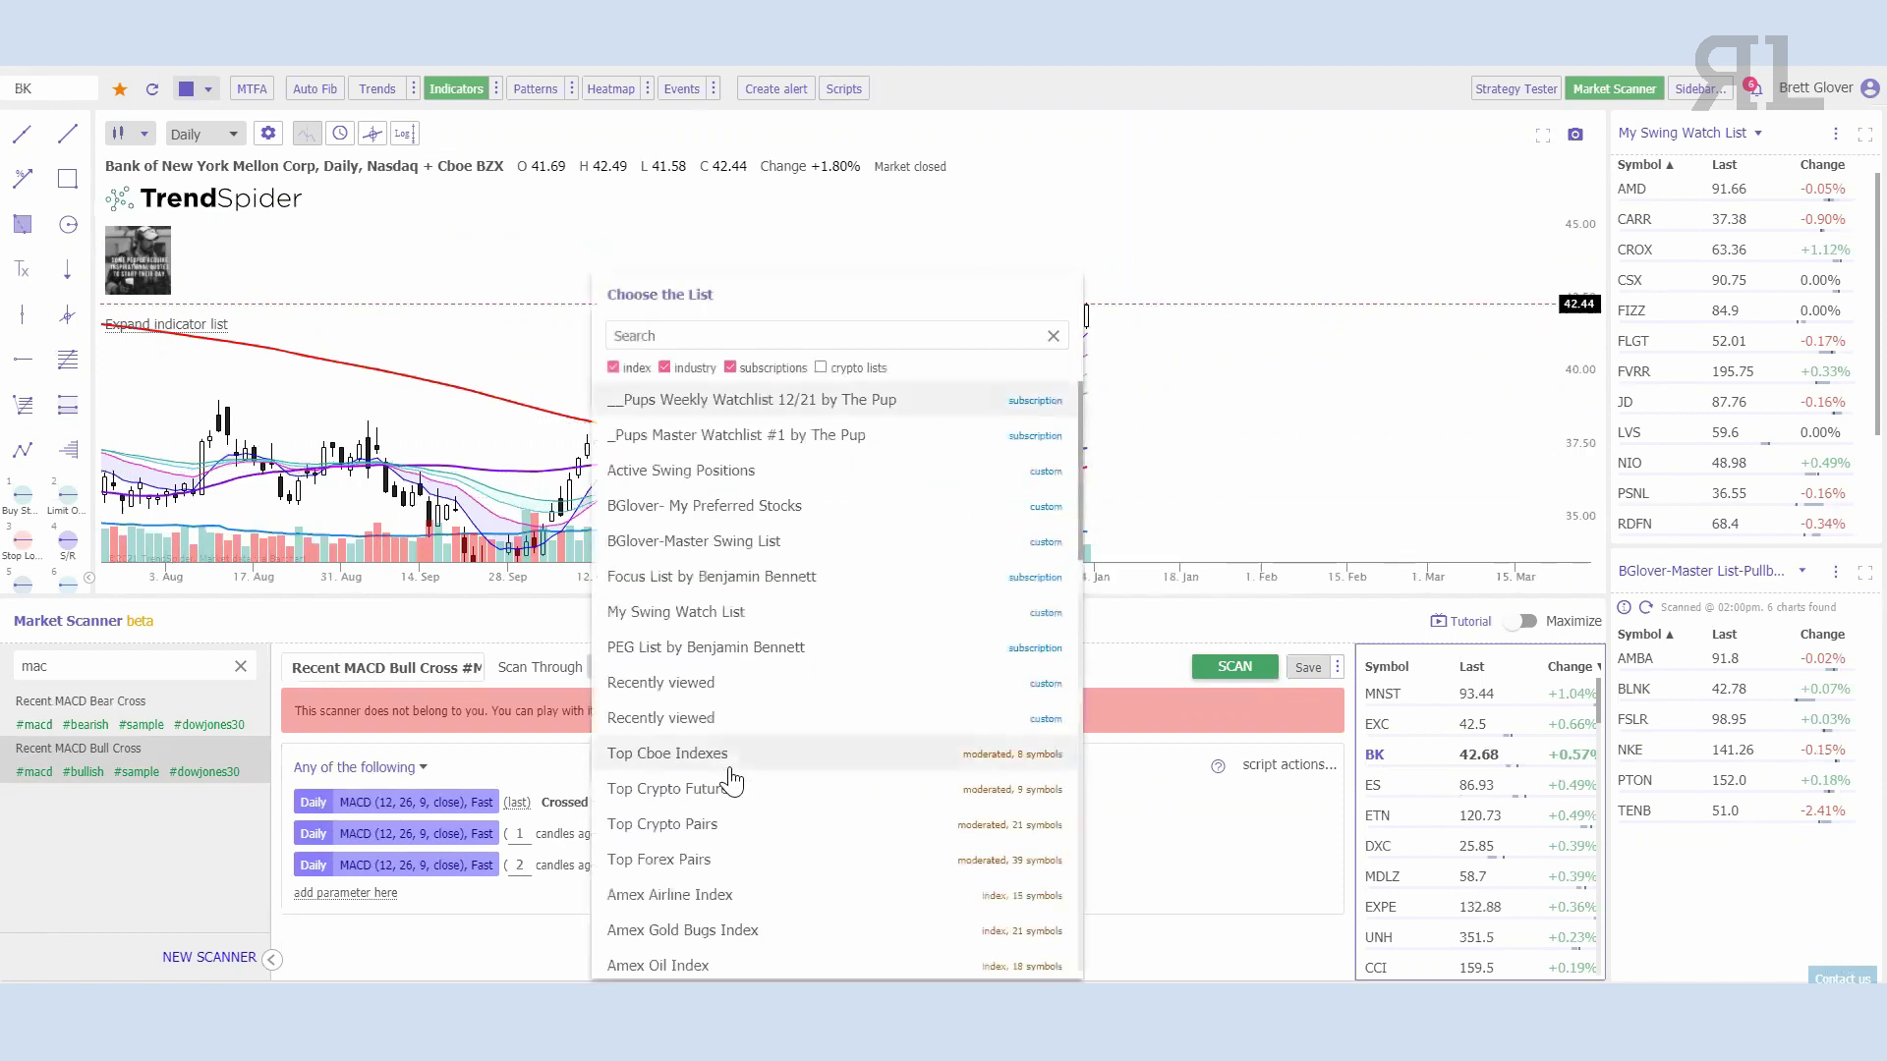
{"action": "scroll", "coordinate": [736, 779], "scroll_direction": "down", "scroll_amount": 10}
{"action": "scroll", "coordinate": [727, 757], "scroll_direction": "down", "scroll_amount": 2}
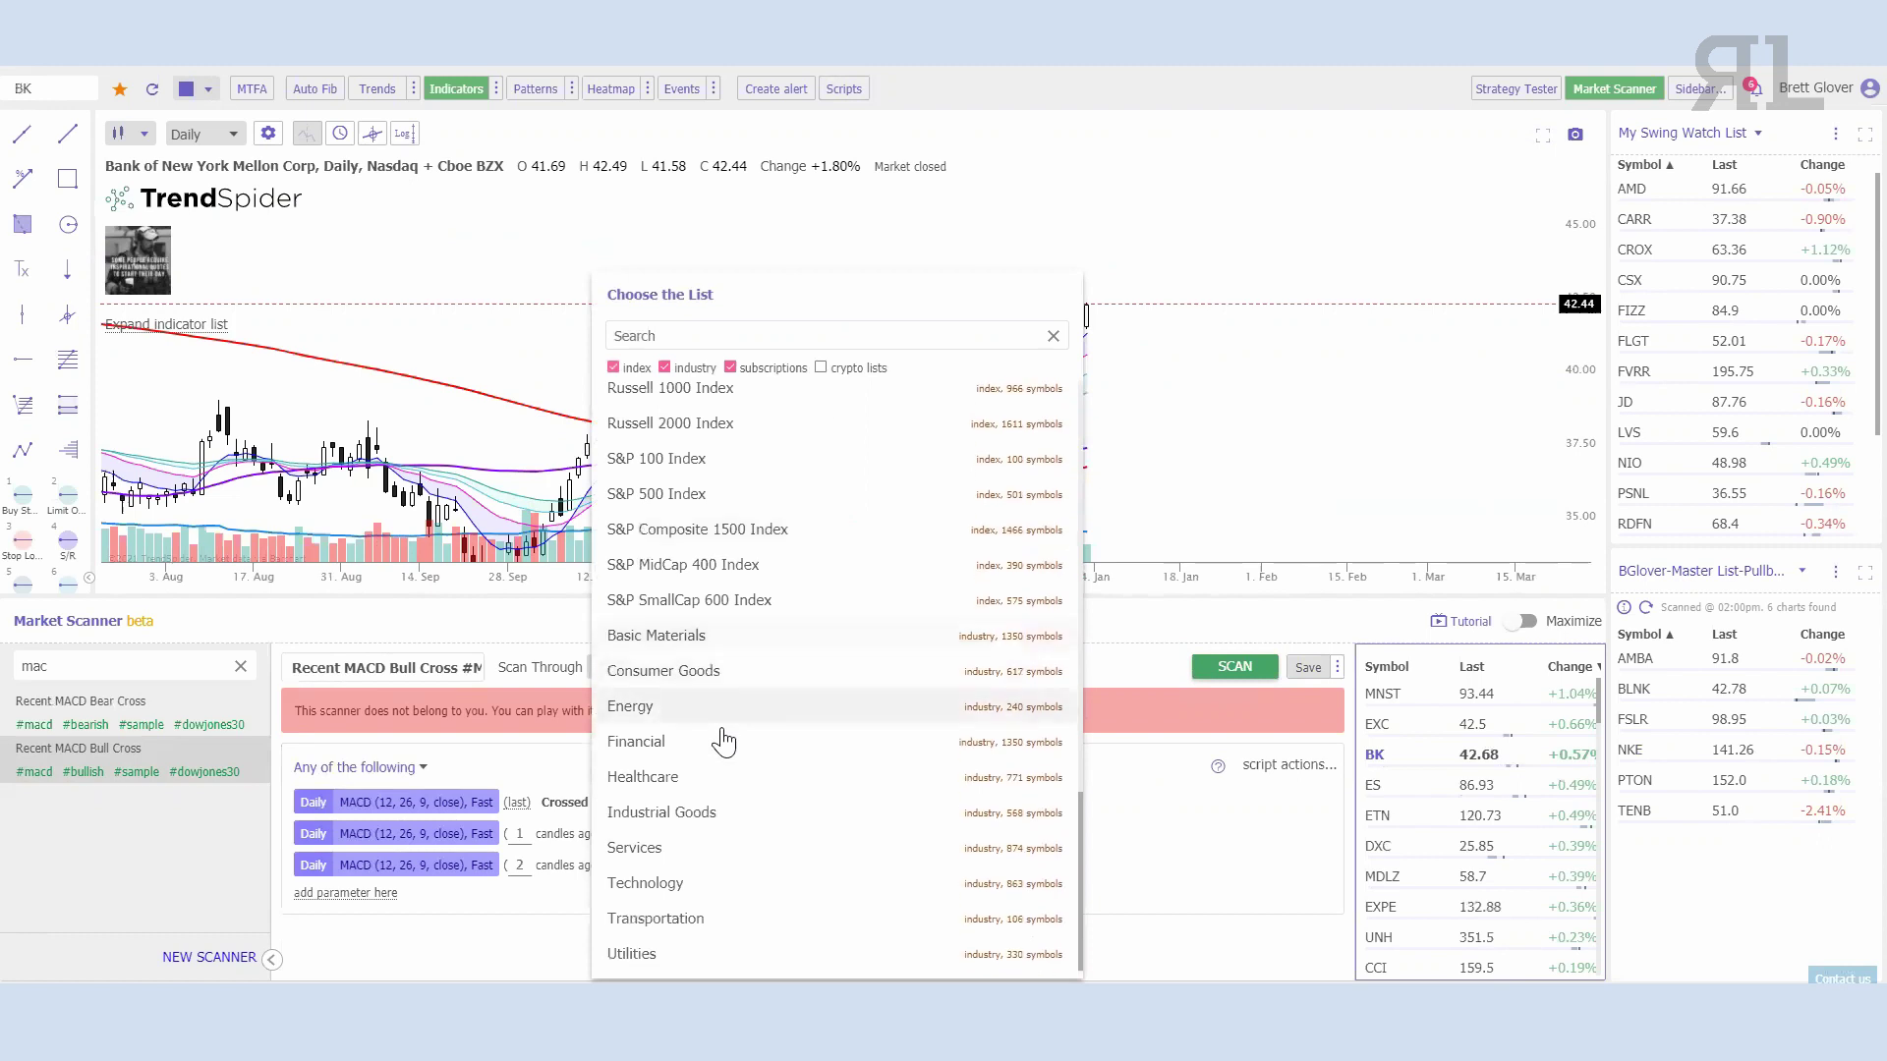
{"action": "scroll", "coordinate": [632, 707], "scroll_direction": "up", "scroll_amount": 4}
{"action": "scroll", "coordinate": [667, 772], "scroll_direction": "down", "scroll_amount": 4}
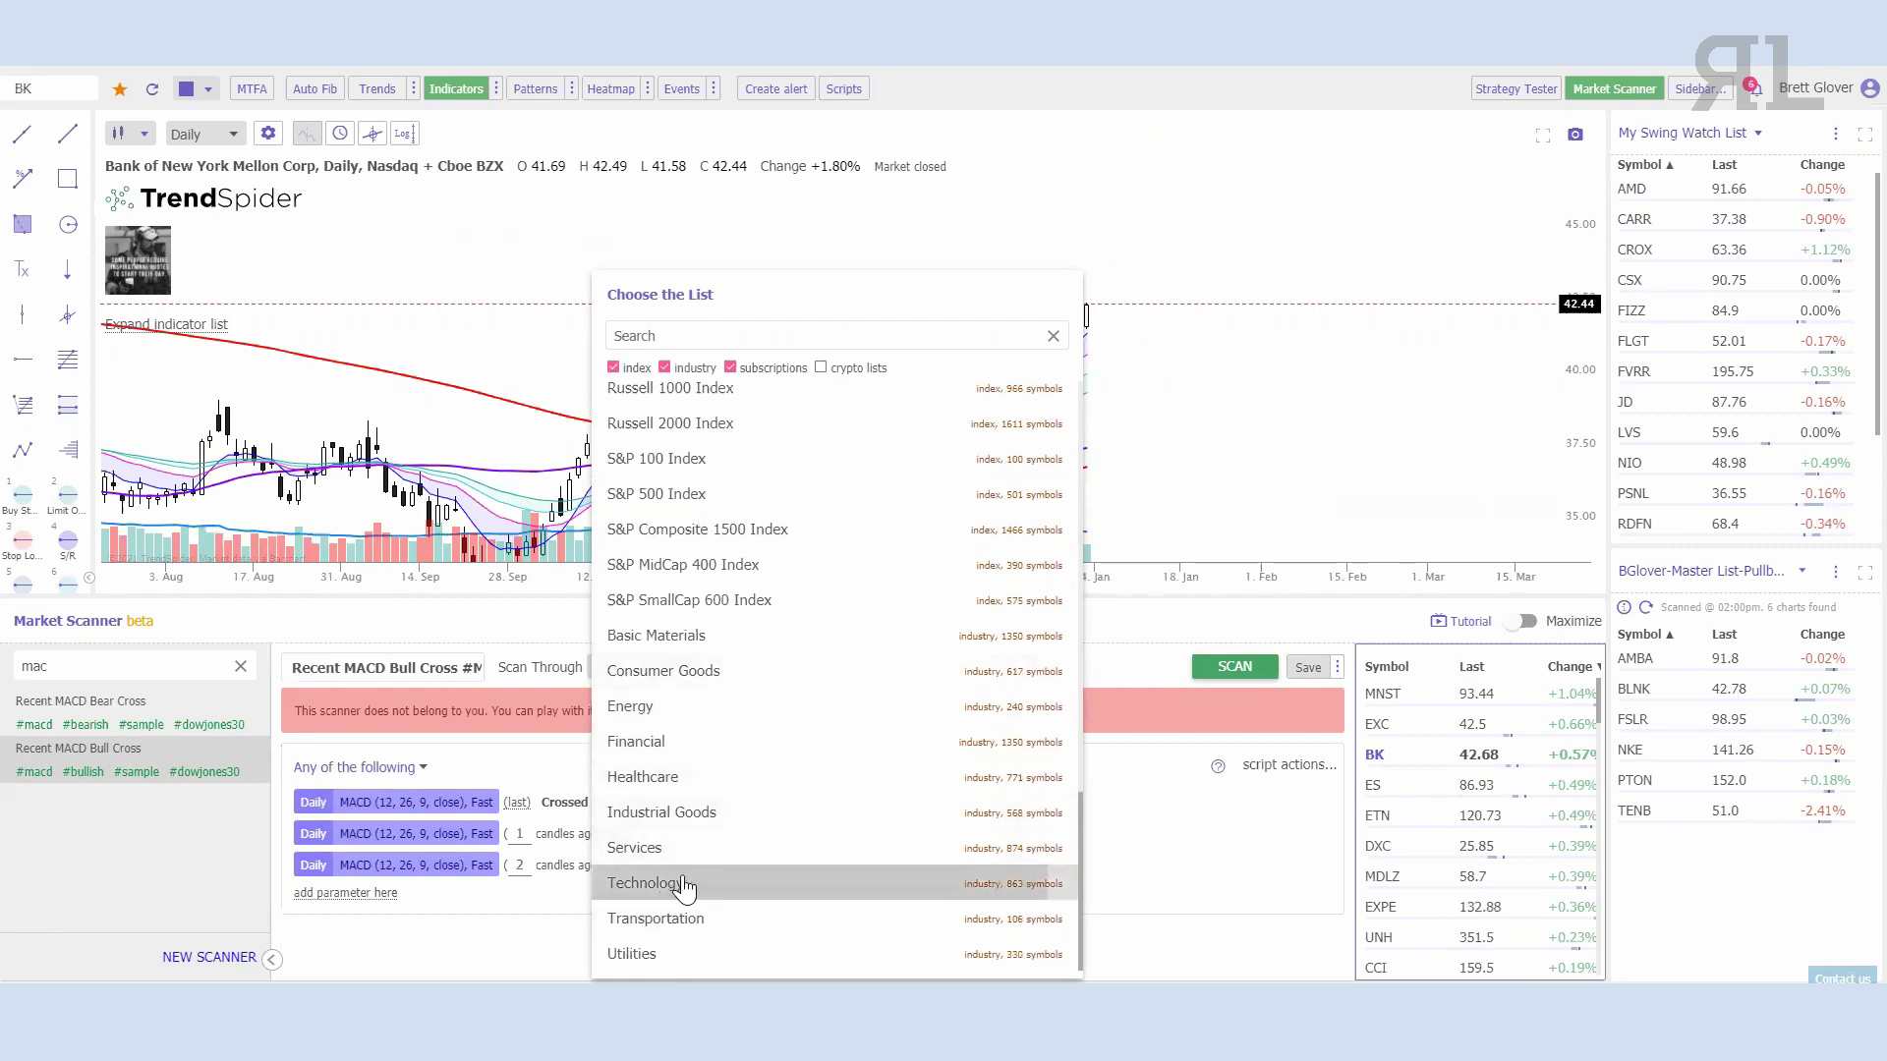
{"action": "left_click", "coordinate": [657, 493]}
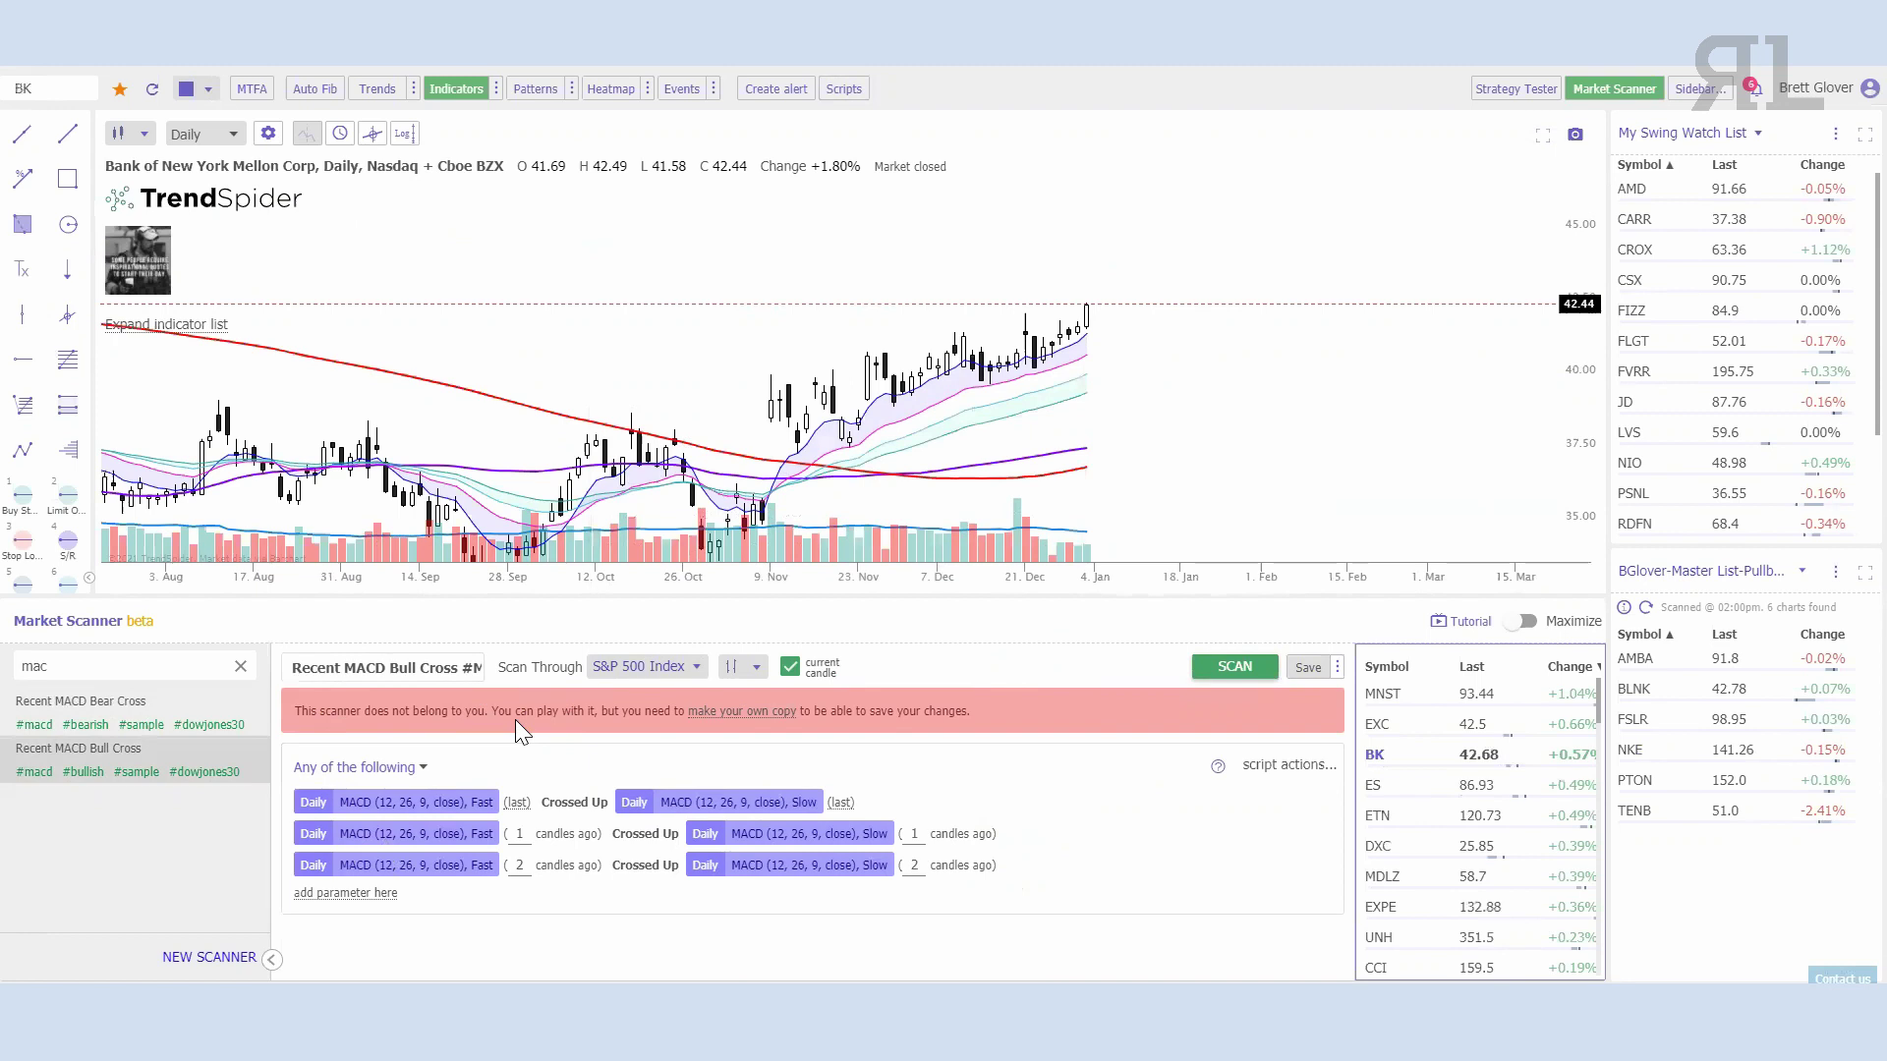
Step: Copy the Recent MACD Bull Cross scanner and save the copy as the 'MACD Golden Cross' template
{"action": "left_click", "coordinate": [730, 712]}
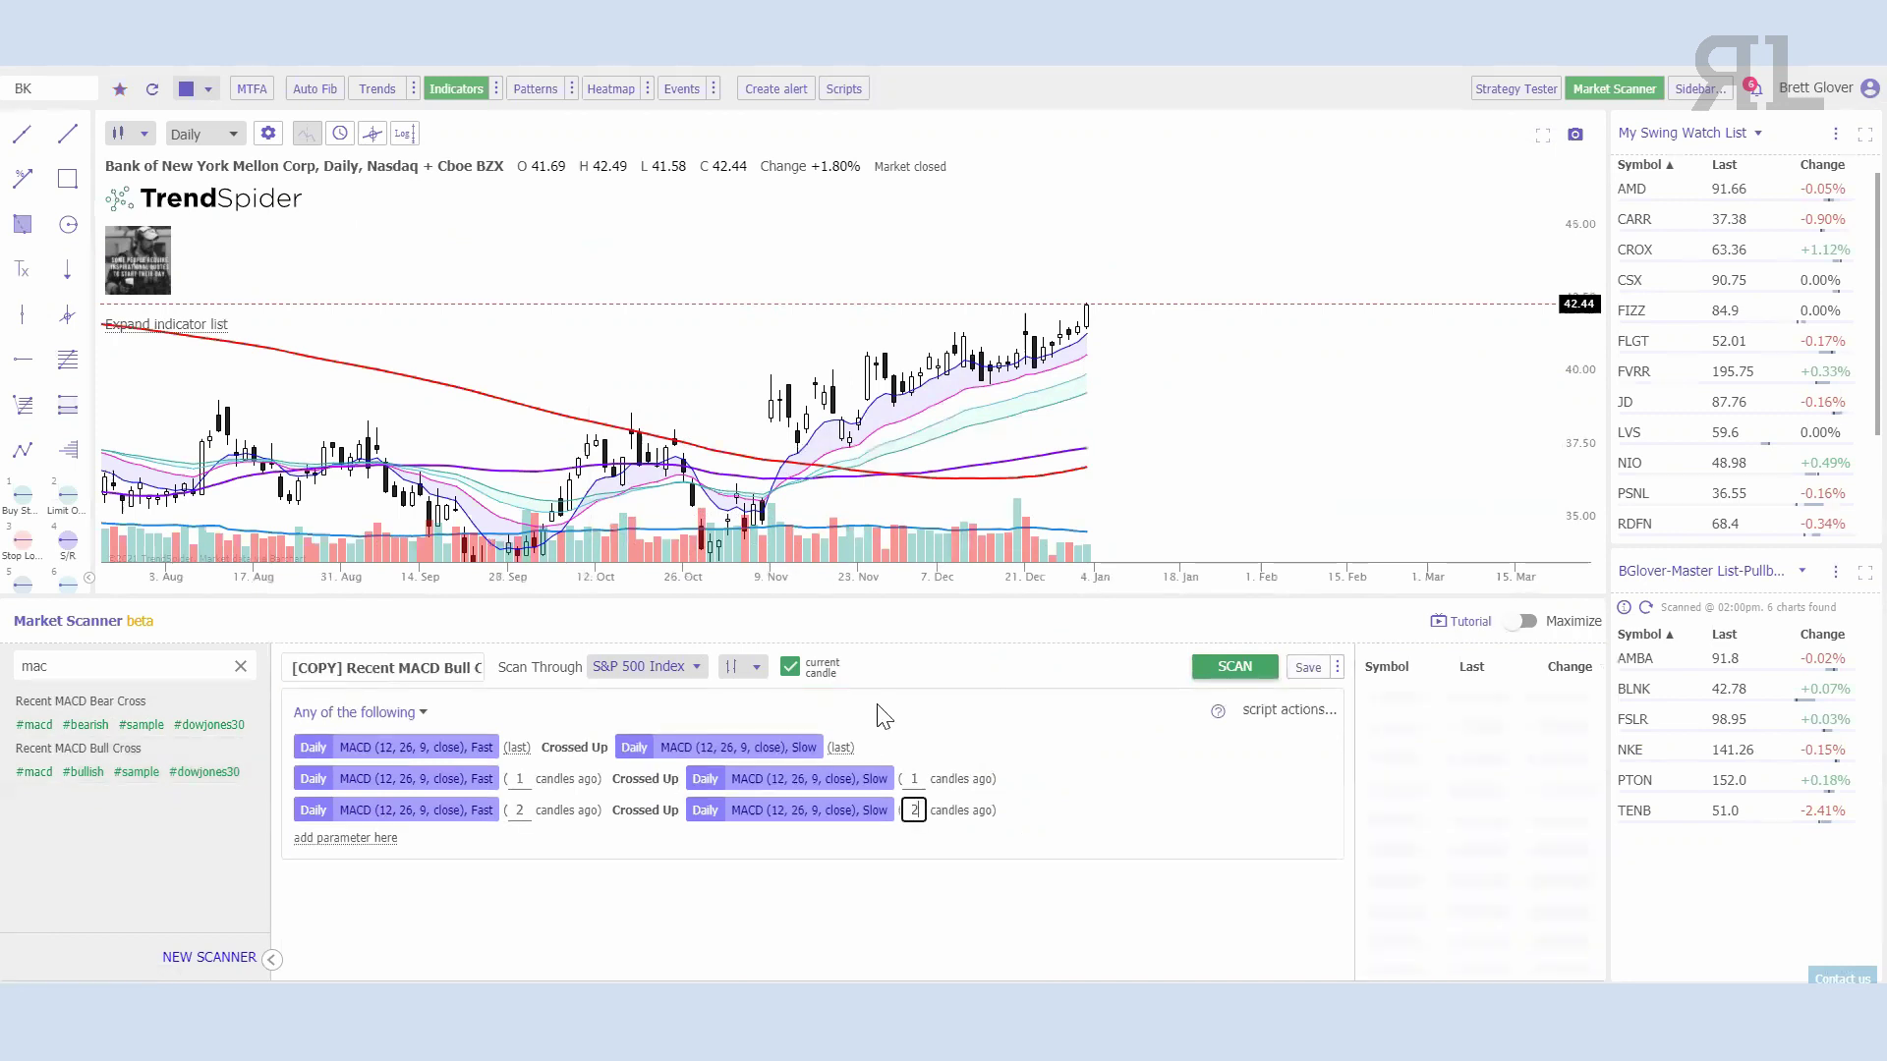
{"action": "left_click", "coordinate": [1291, 714]}
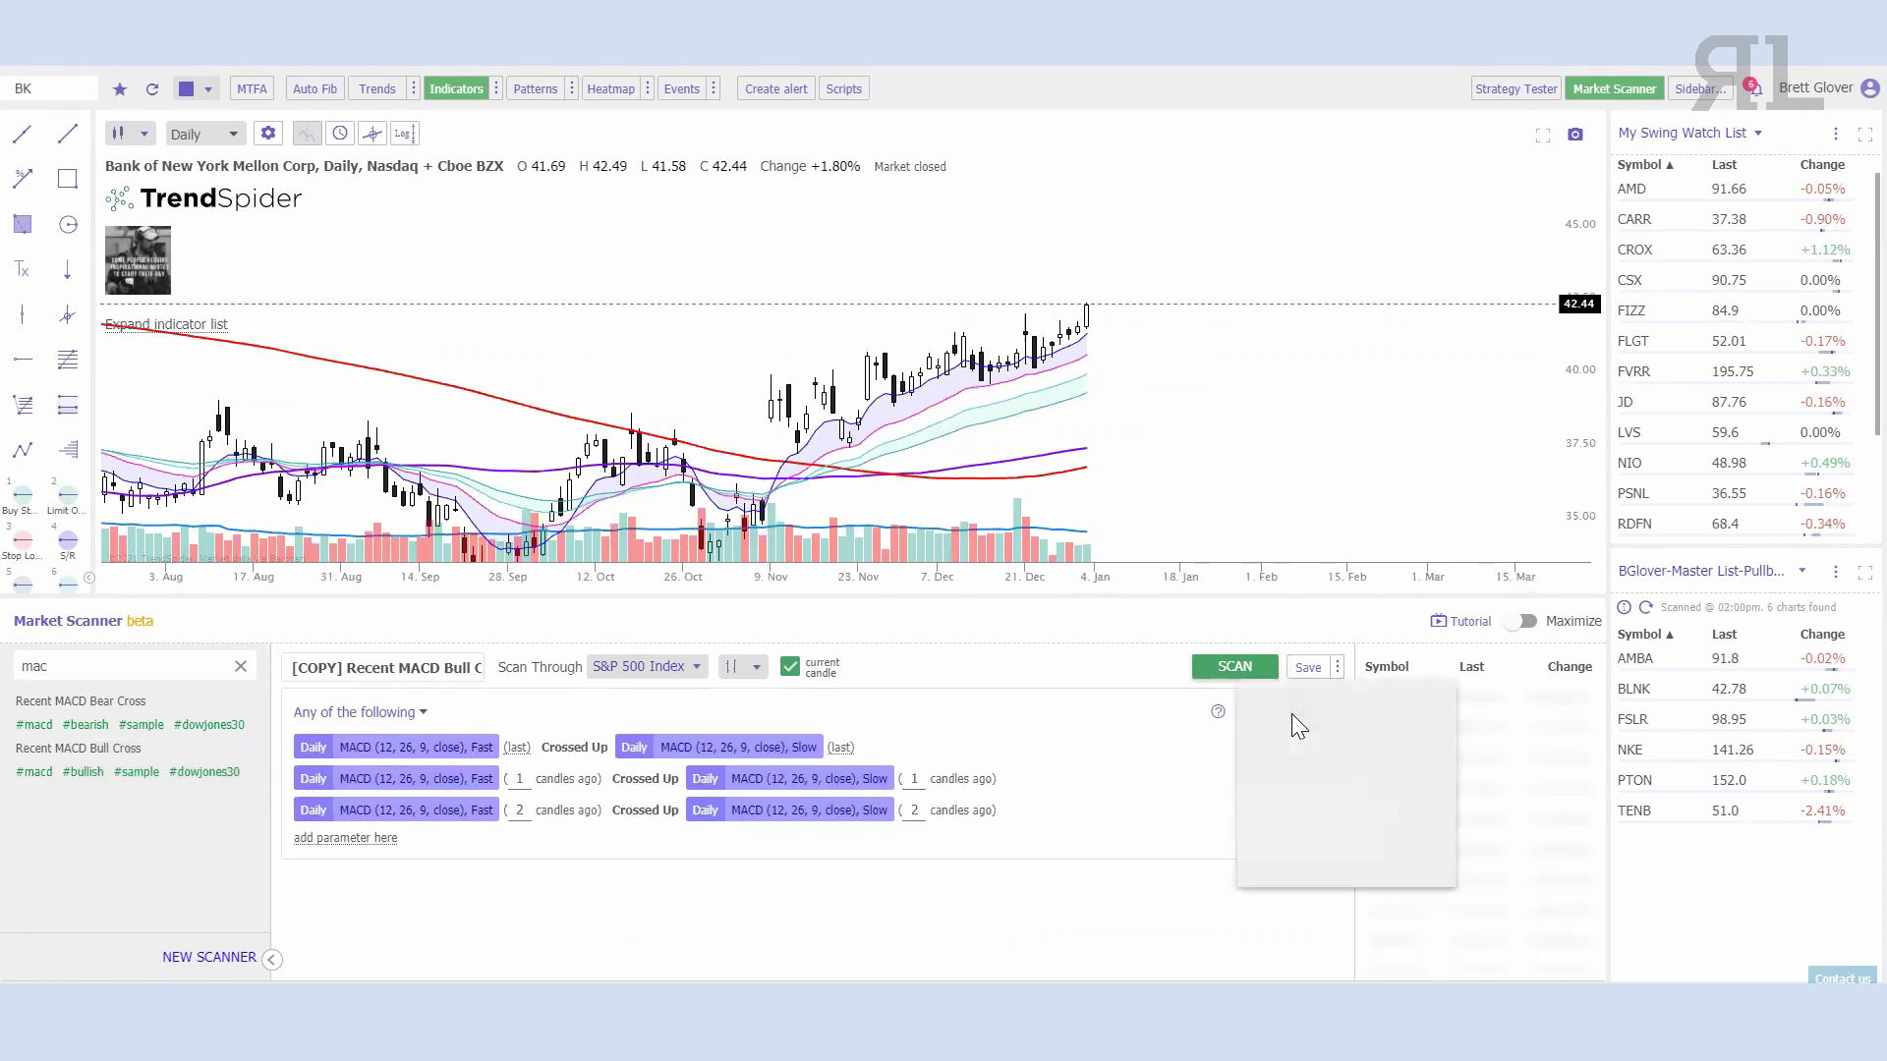
{"action": "left_click", "coordinate": [1295, 773]}
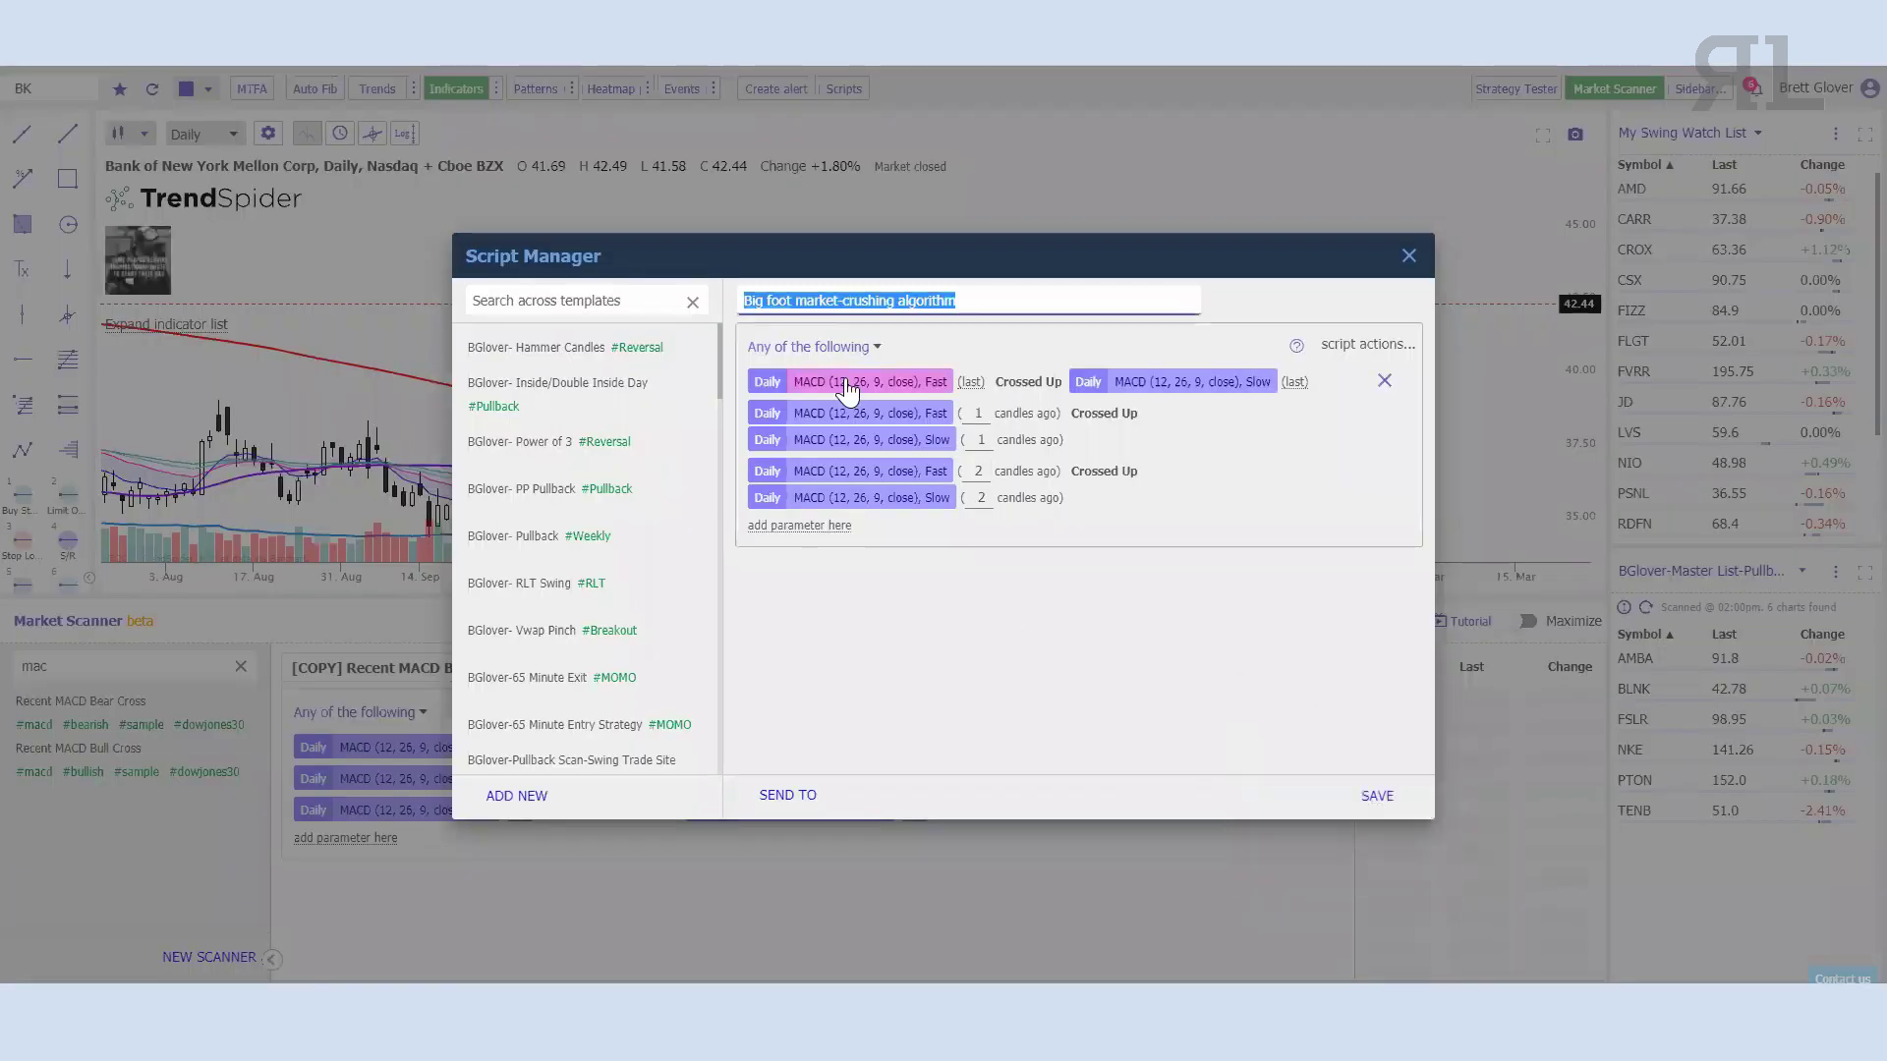
{"action": "type", "text": "MACD Golden G"}
{"action": "type", "text": "ross"}
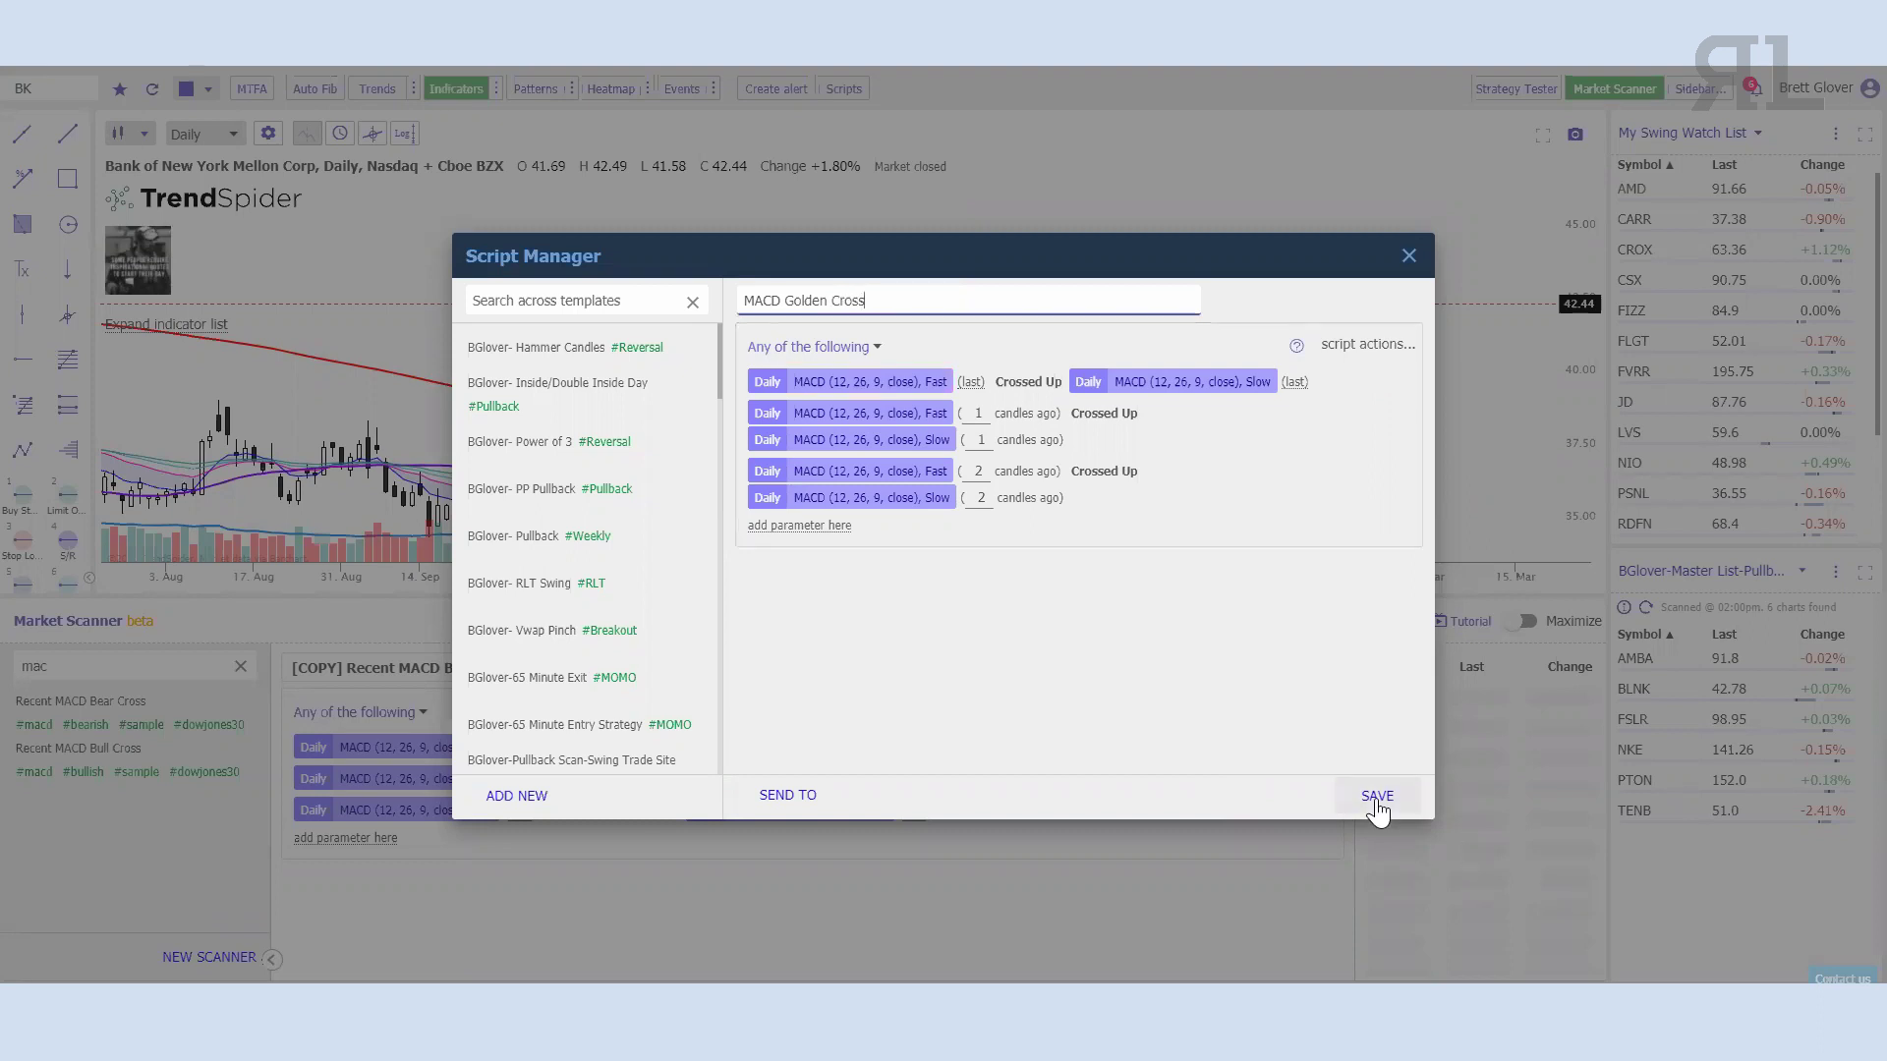
{"action": "left_click", "coordinate": [1377, 796]}
{"action": "scroll", "coordinate": [629, 619], "scroll_direction": "down", "scroll_amount": 3}
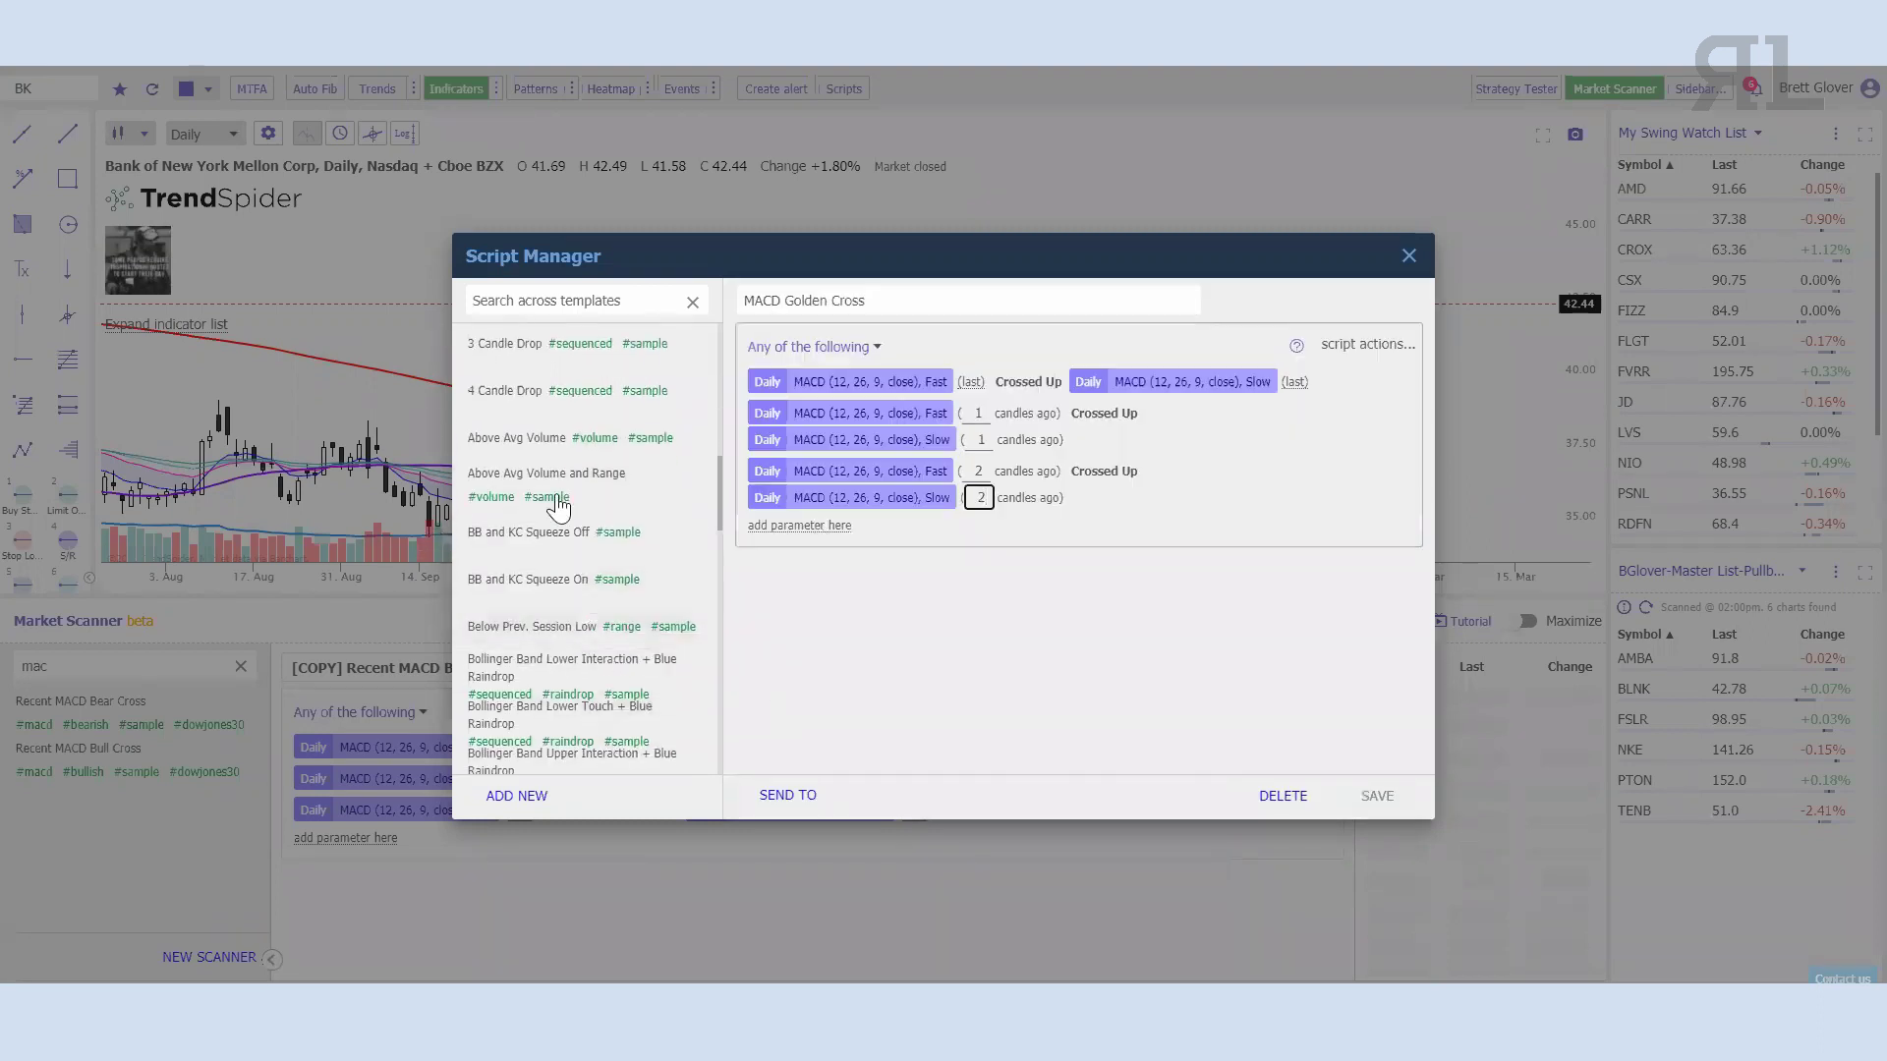
{"action": "scroll", "coordinate": [590, 580], "scroll_direction": "up", "scroll_amount": 4}
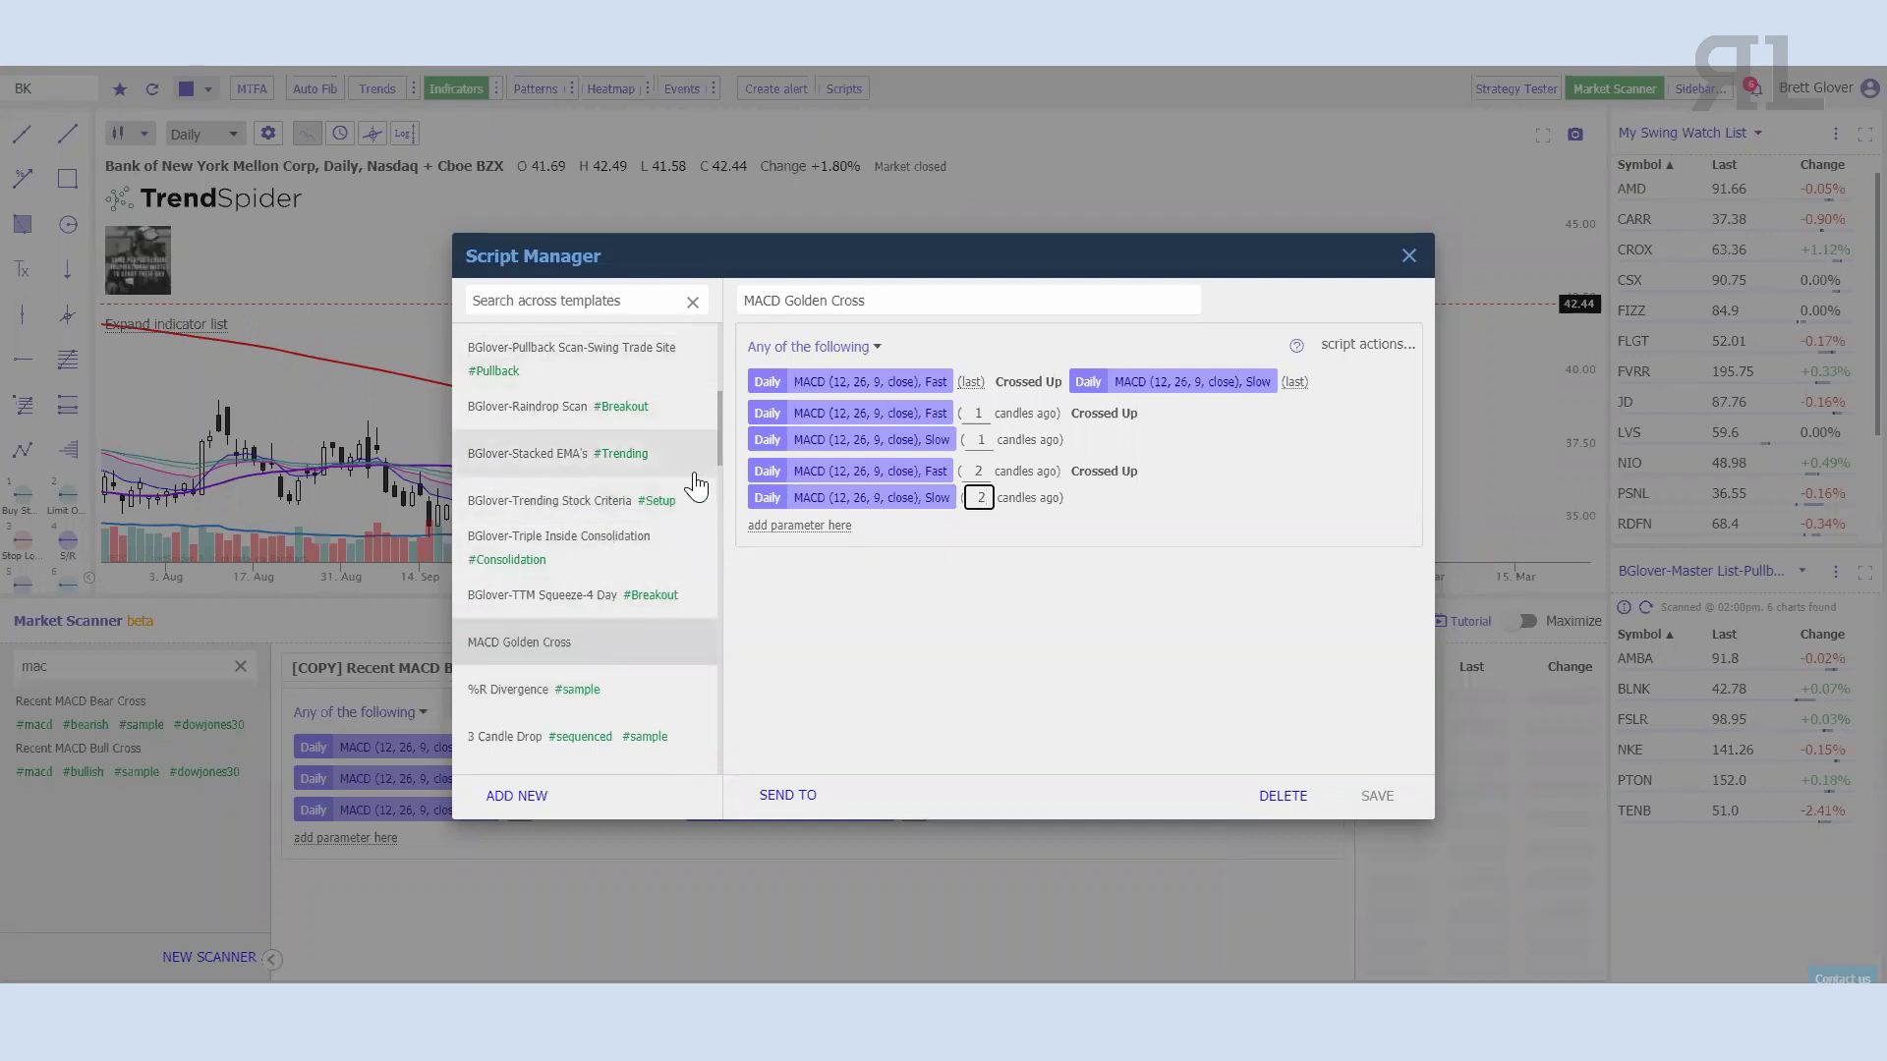
Step: Preview the Trending Stock Criteria, Triple Inside Consolidation and RLT Swing templates, then close Script Manager
{"action": "left_click", "coordinate": [560, 509]}
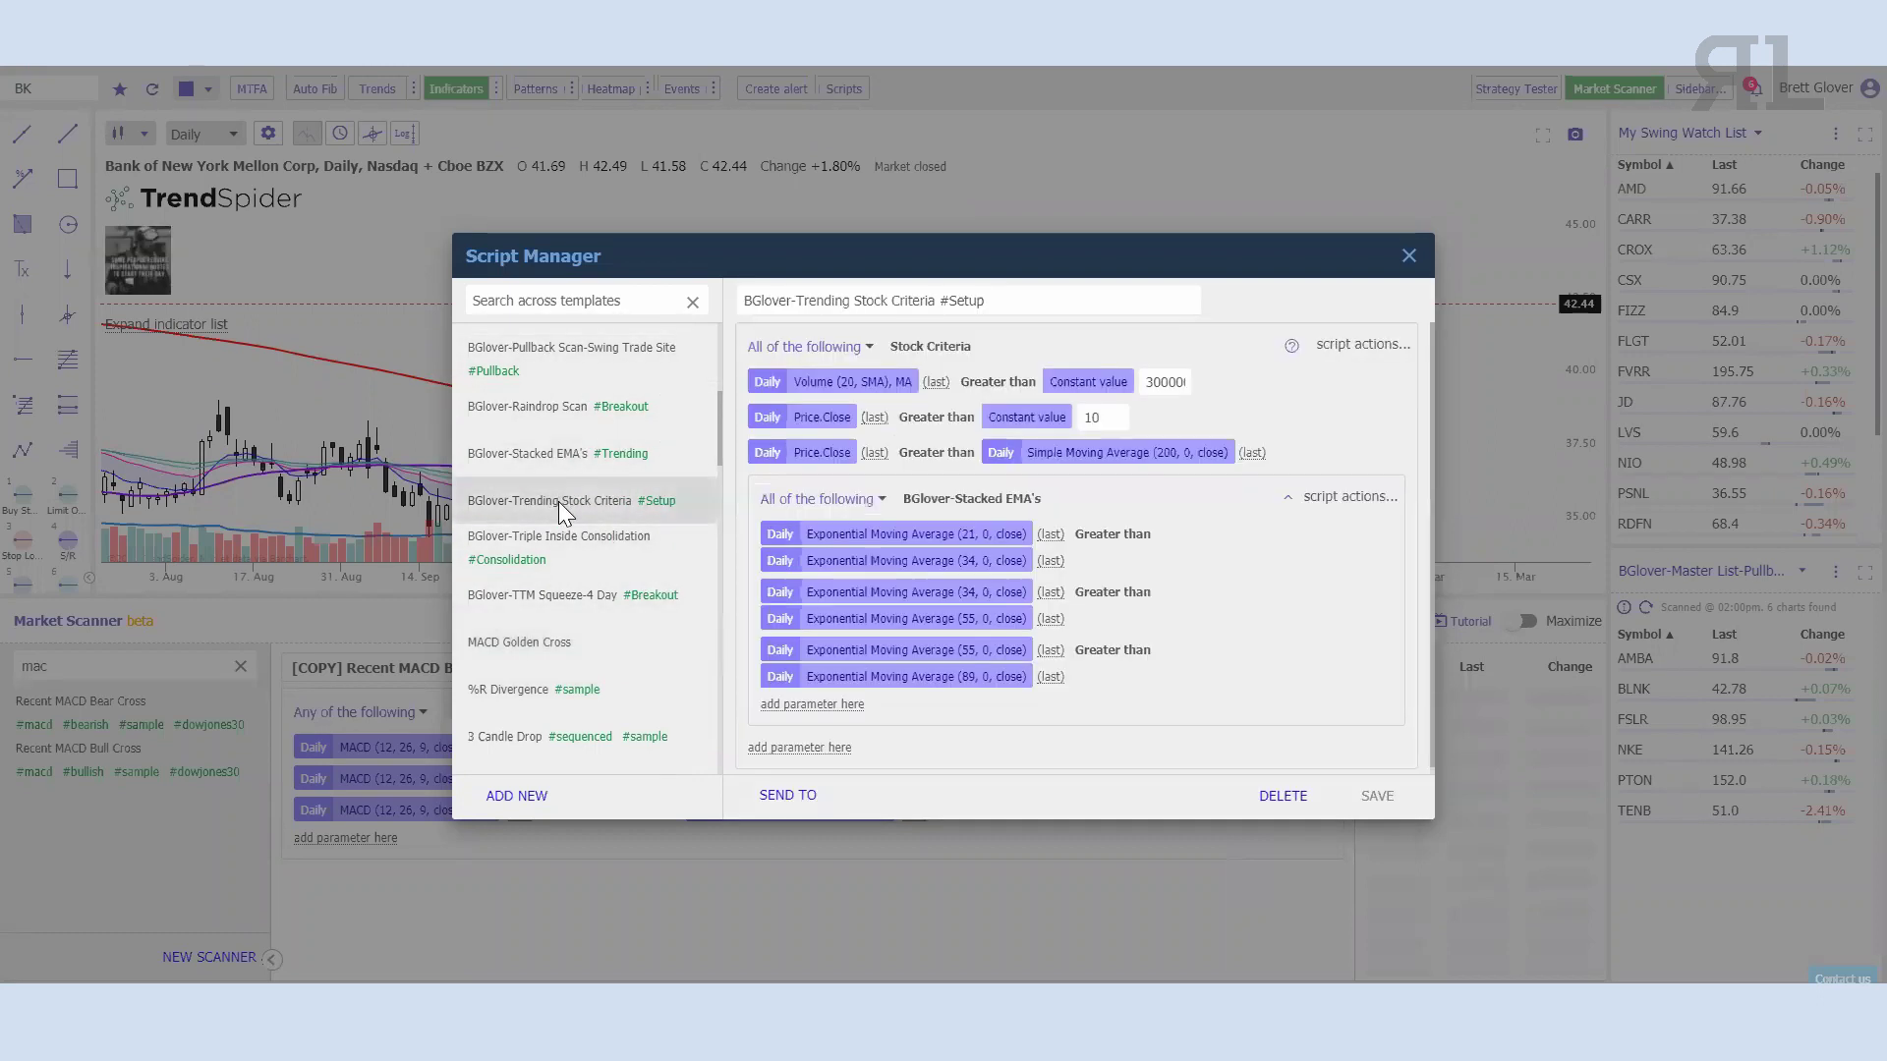
{"action": "left_click", "coordinate": [579, 546]}
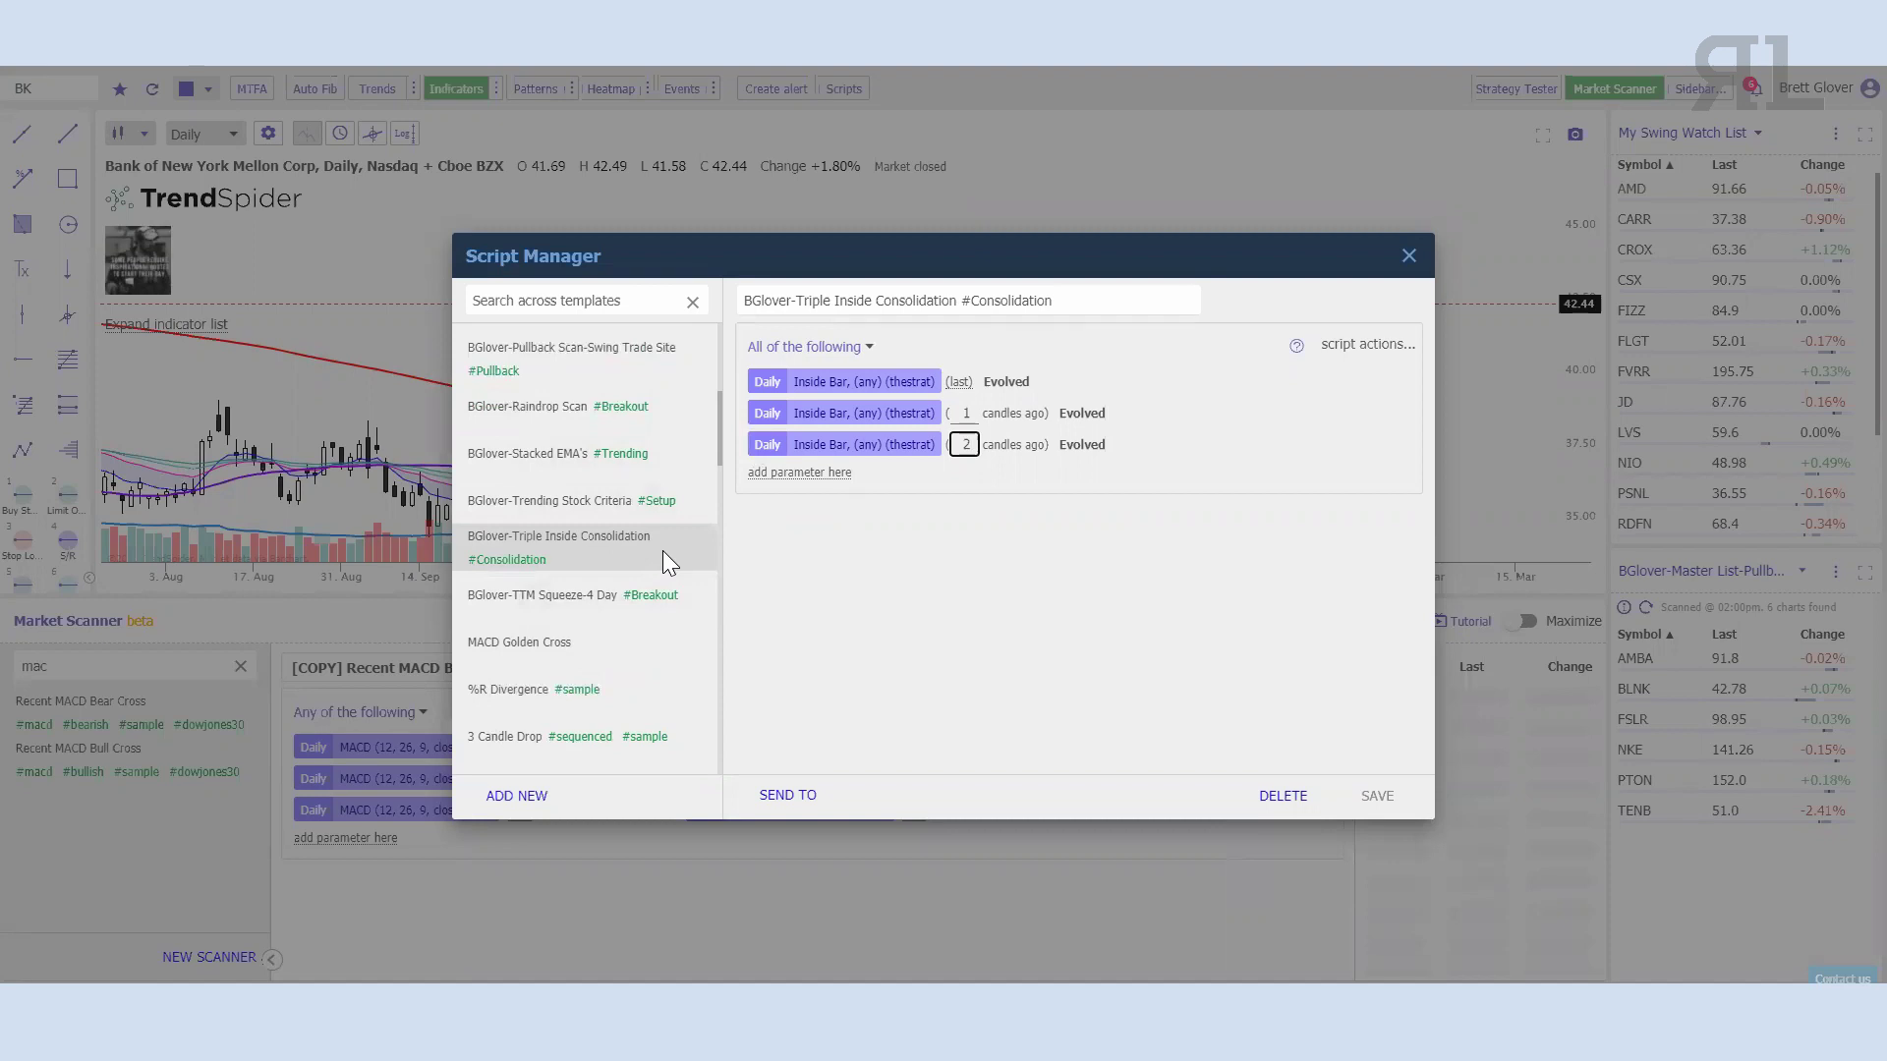
{"action": "scroll", "coordinate": [652, 558], "scroll_direction": "up", "scroll_amount": 3}
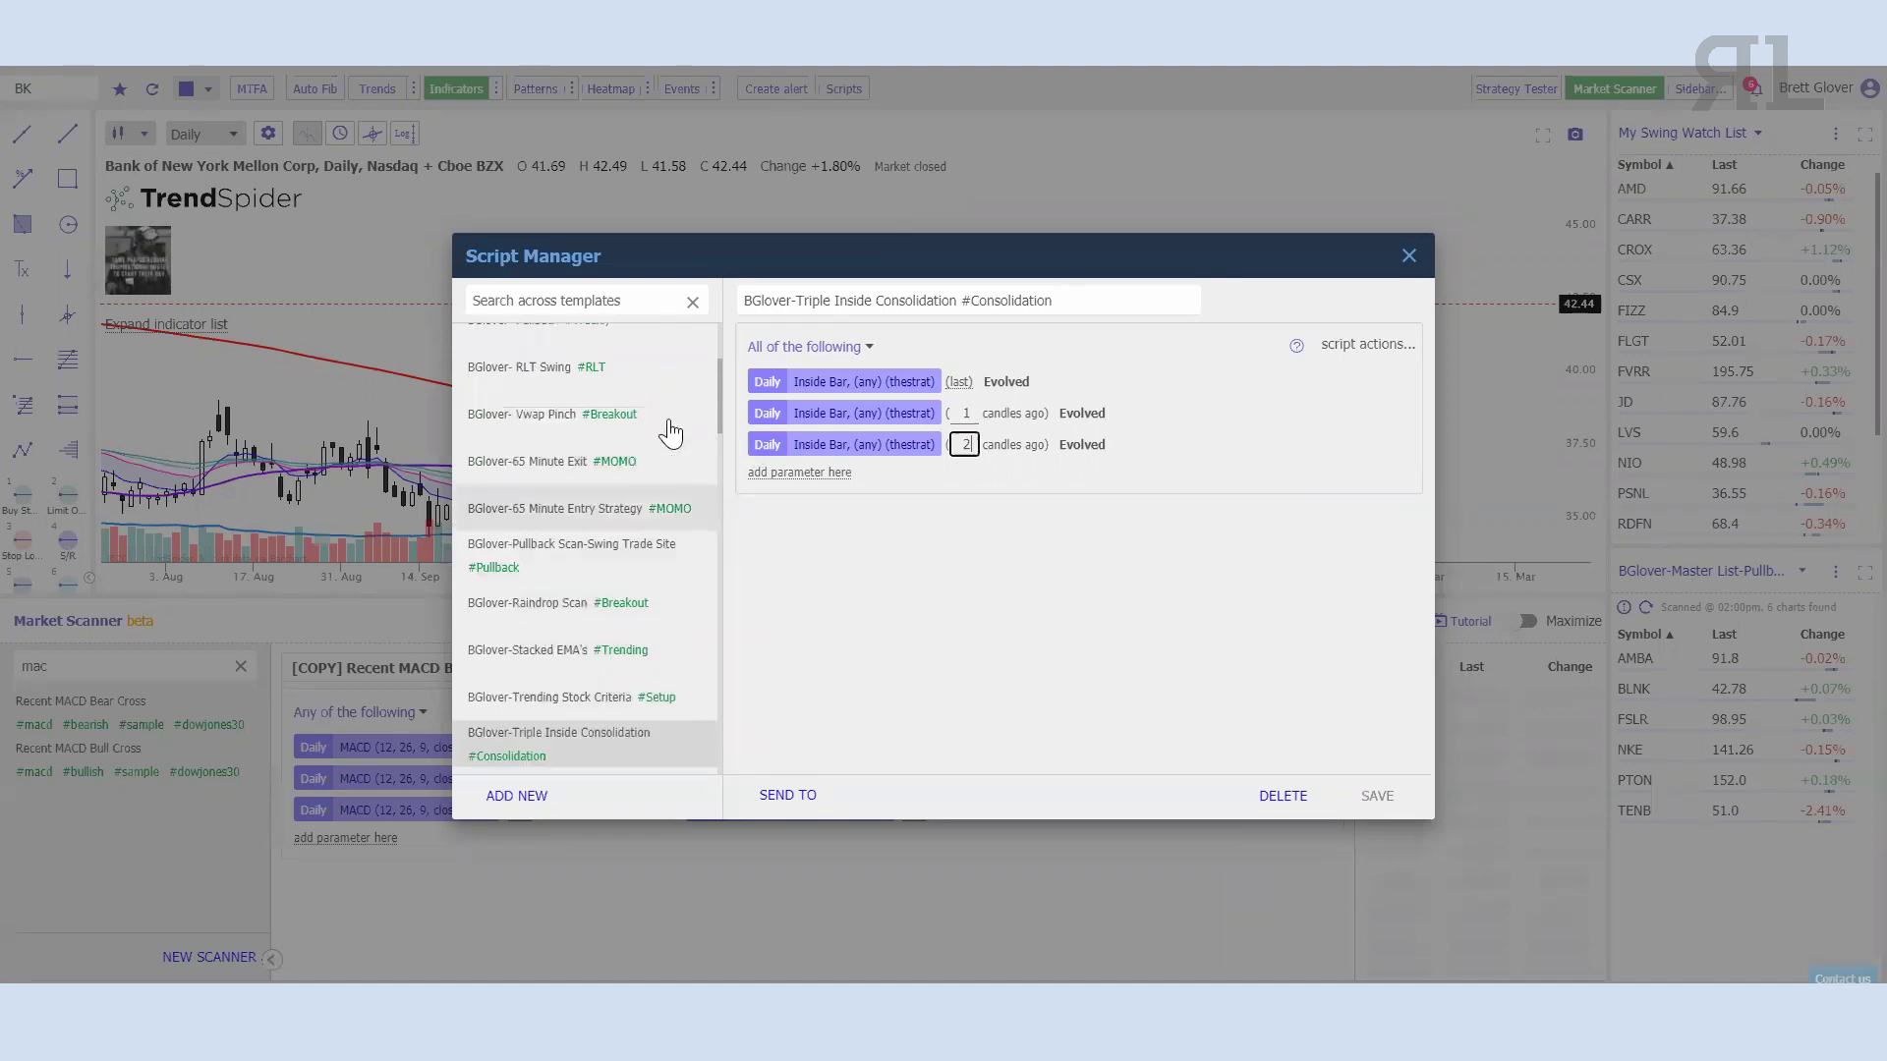
{"action": "scroll", "coordinate": [578, 602], "scroll_direction": "up", "scroll_amount": 1}
{"action": "left_click", "coordinate": [580, 563]}
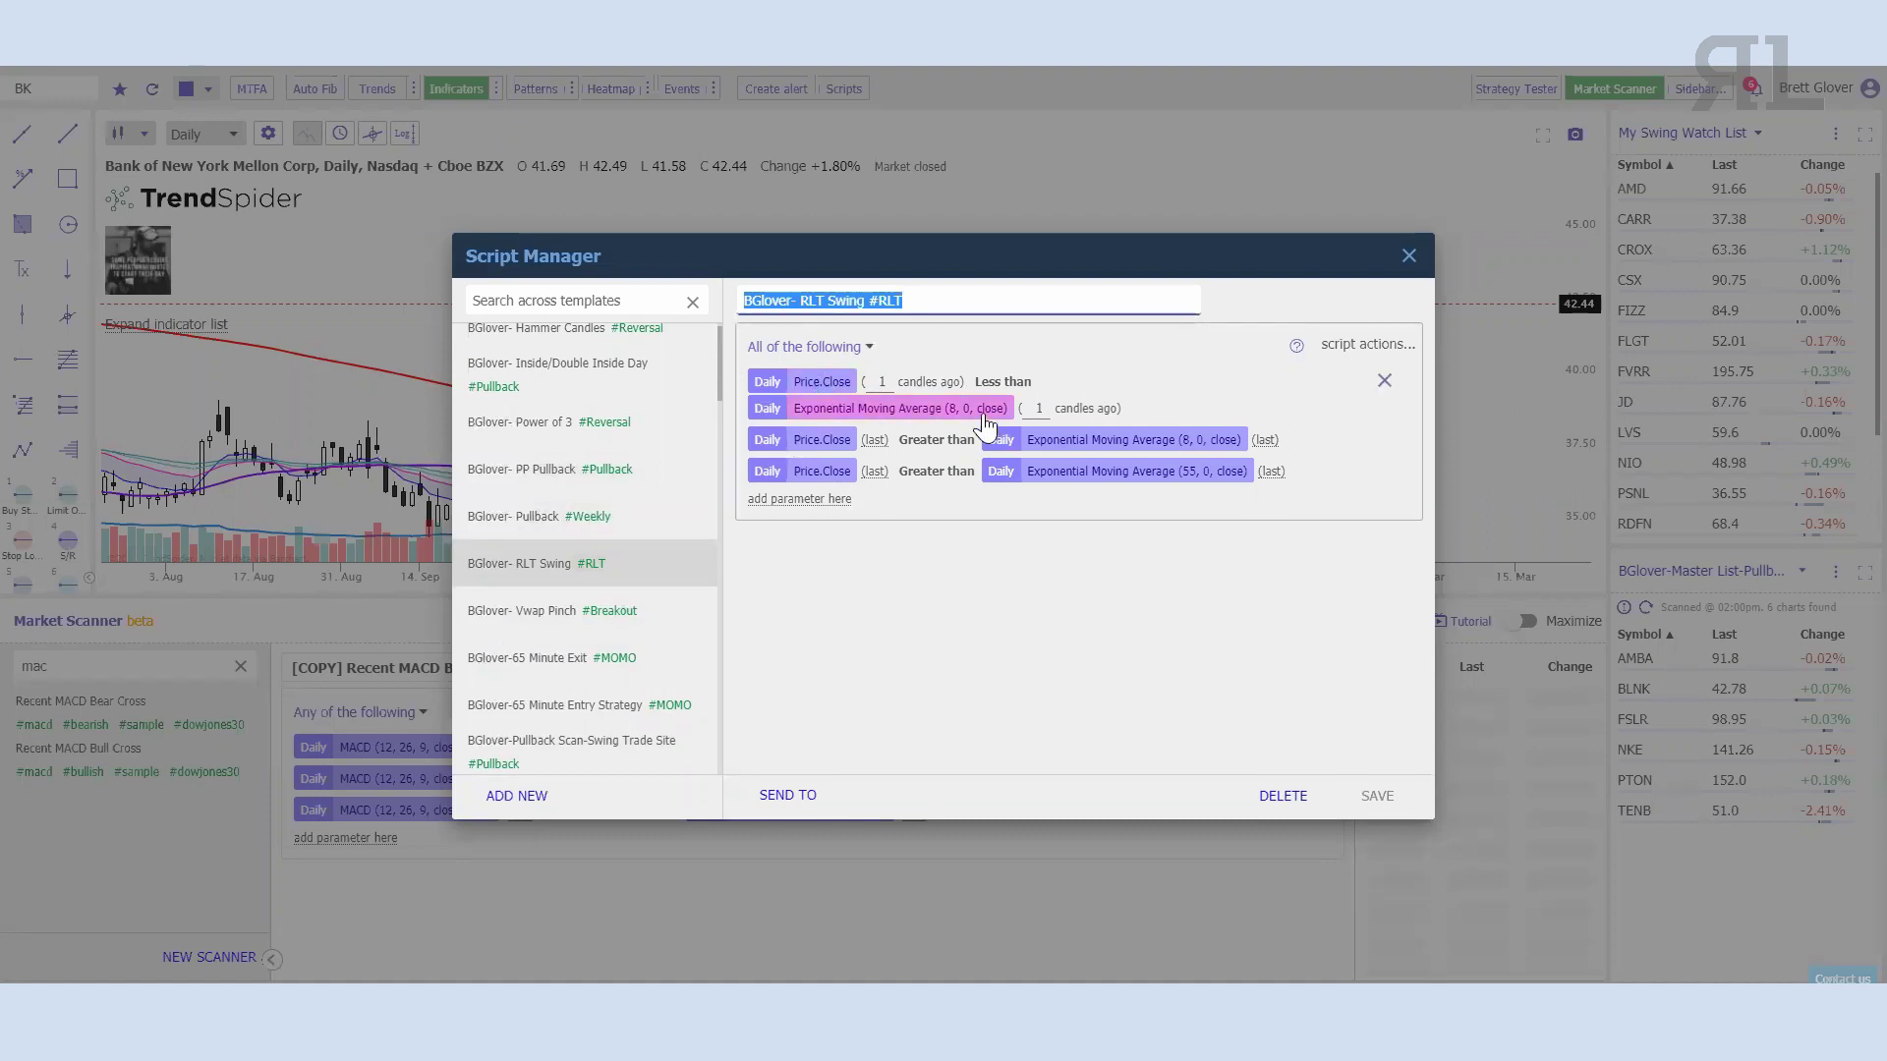
{"action": "left_click", "coordinate": [1155, 477]}
{"action": "scroll", "coordinate": [575, 412], "scroll_direction": "up", "scroll_amount": 1}
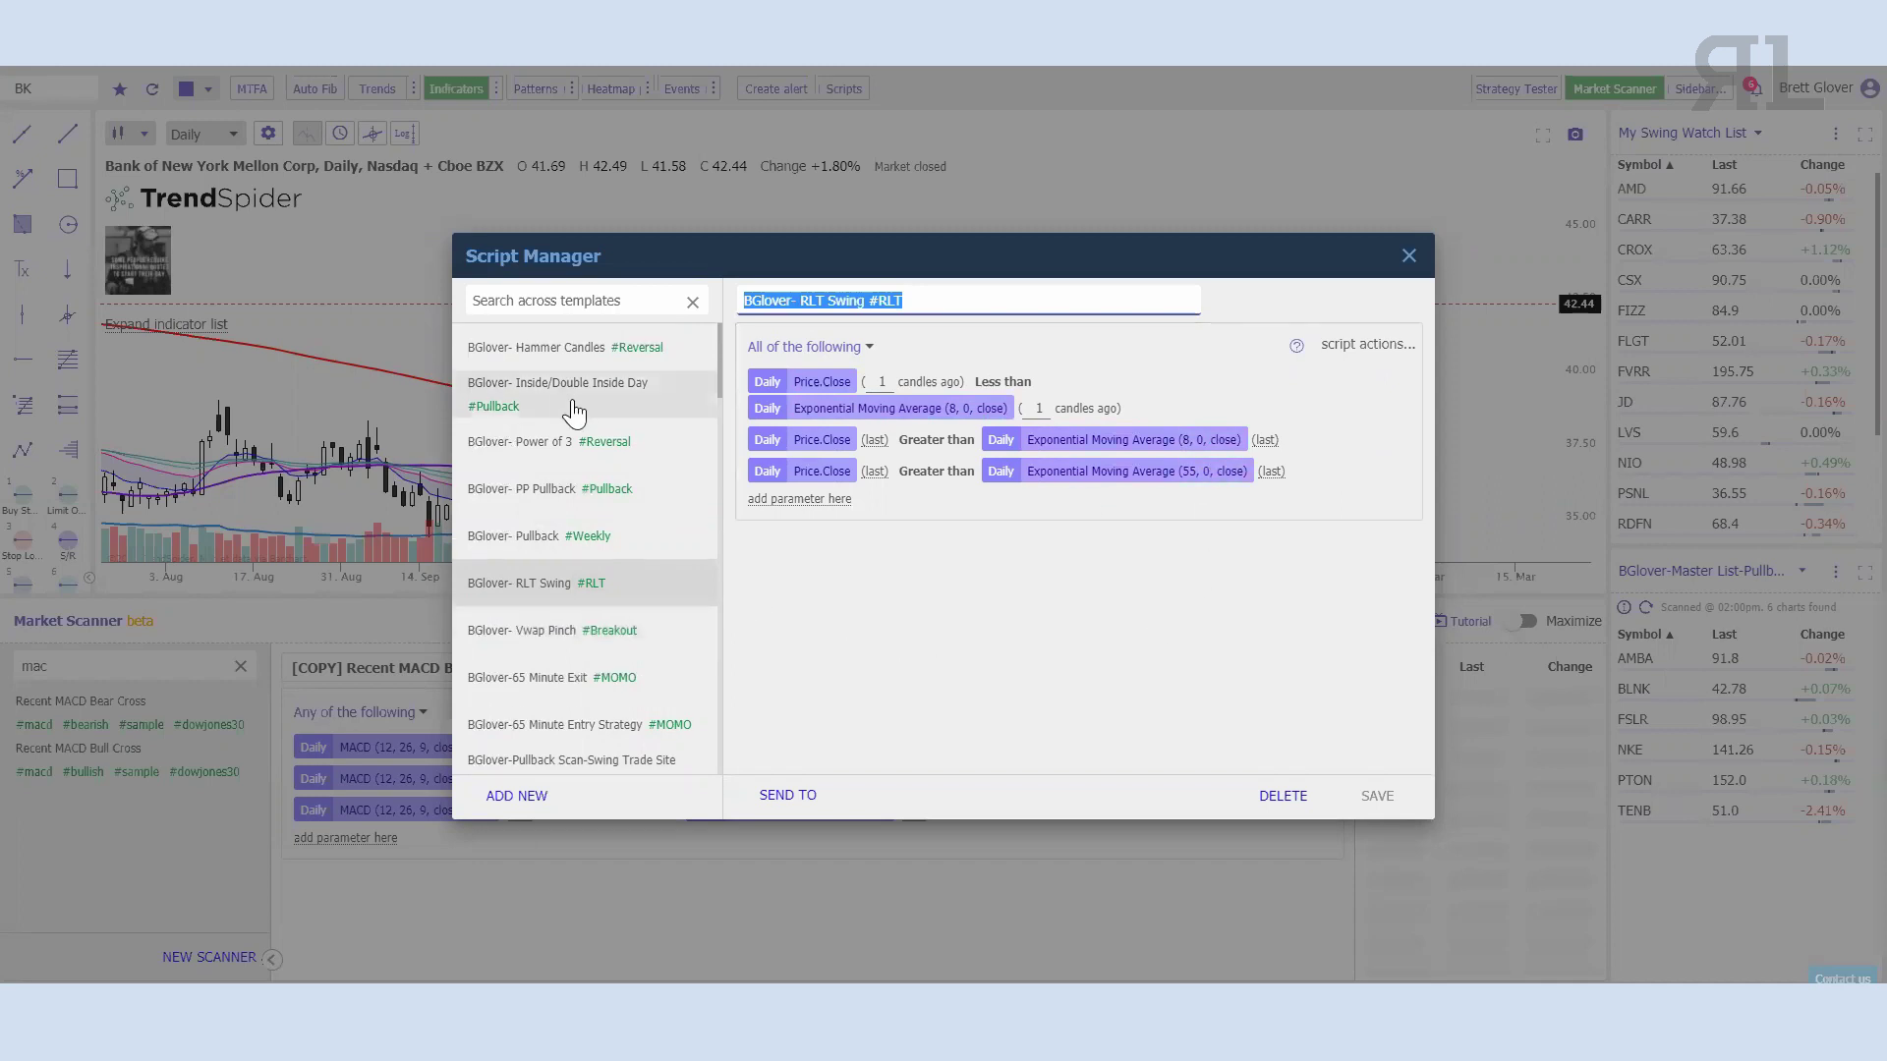
{"action": "left_click", "coordinate": [1408, 255]}
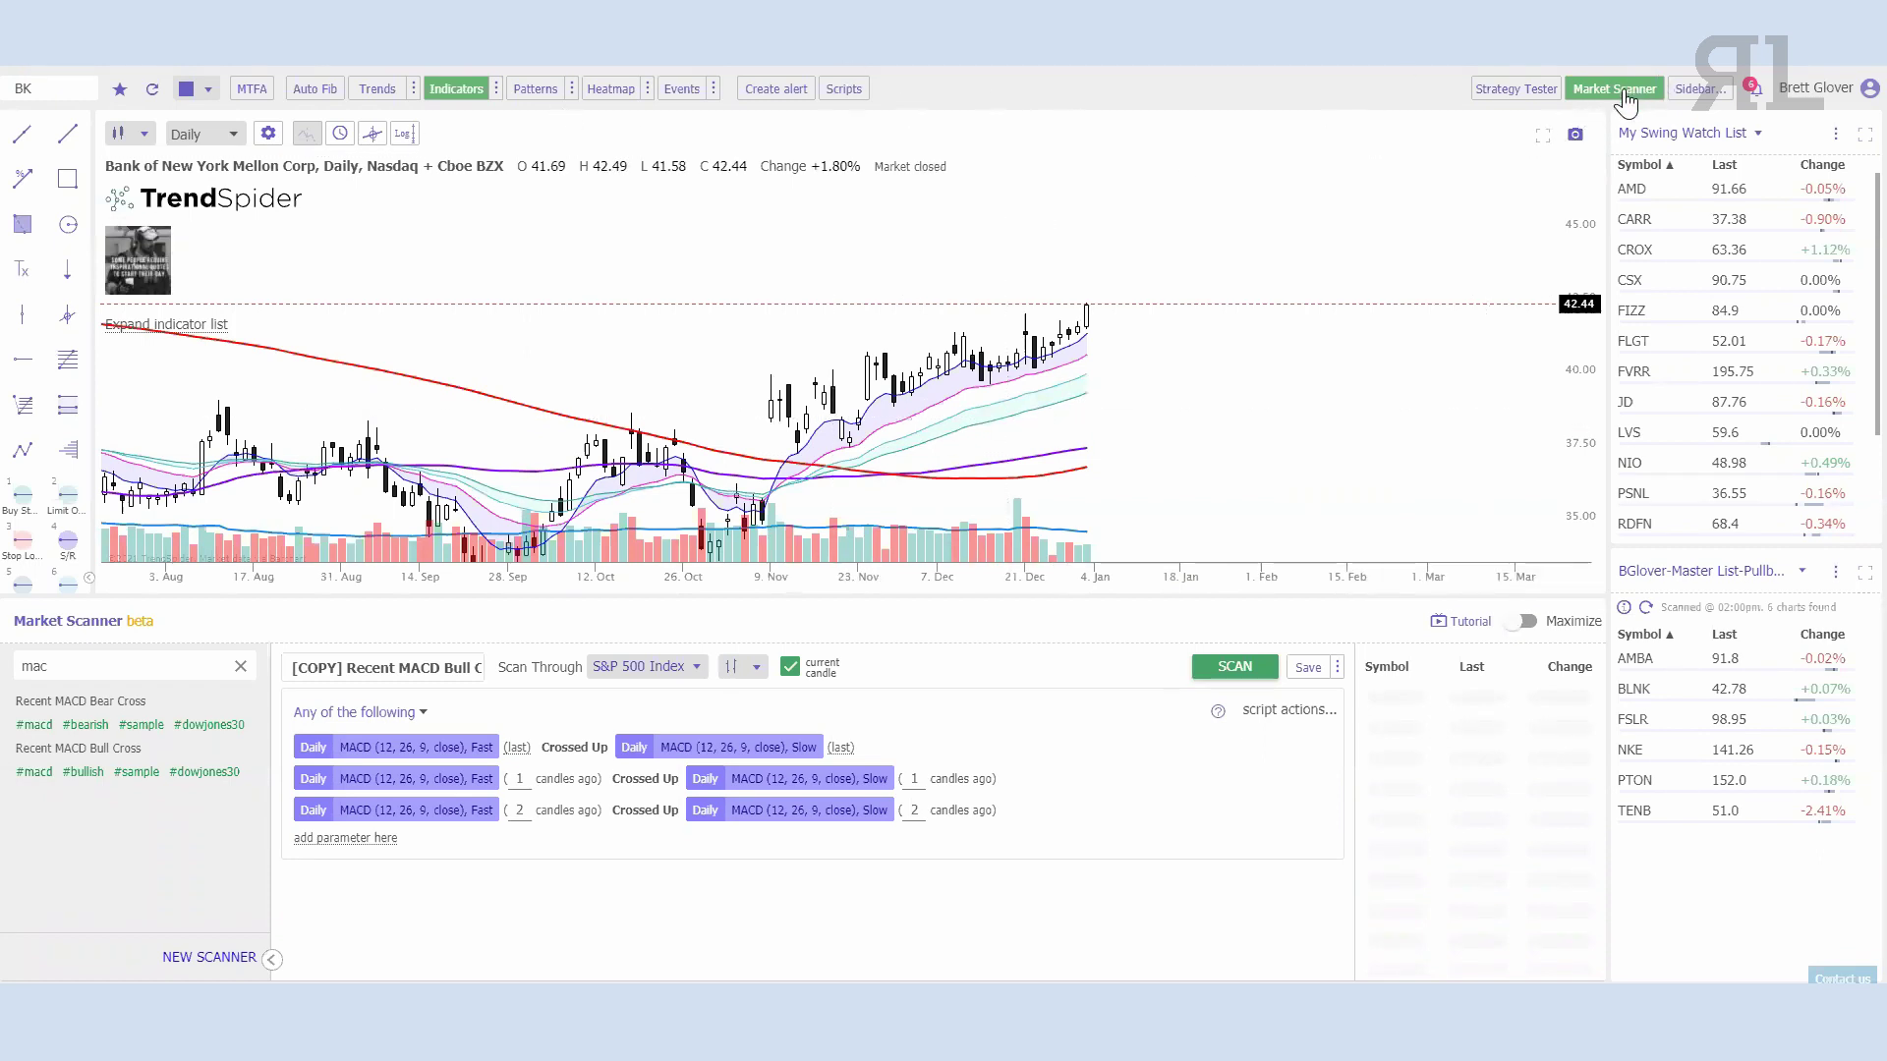
Step: Open the Strategy Tester with FSLR loaded on the chart
{"action": "left_click", "coordinate": [1516, 89]}
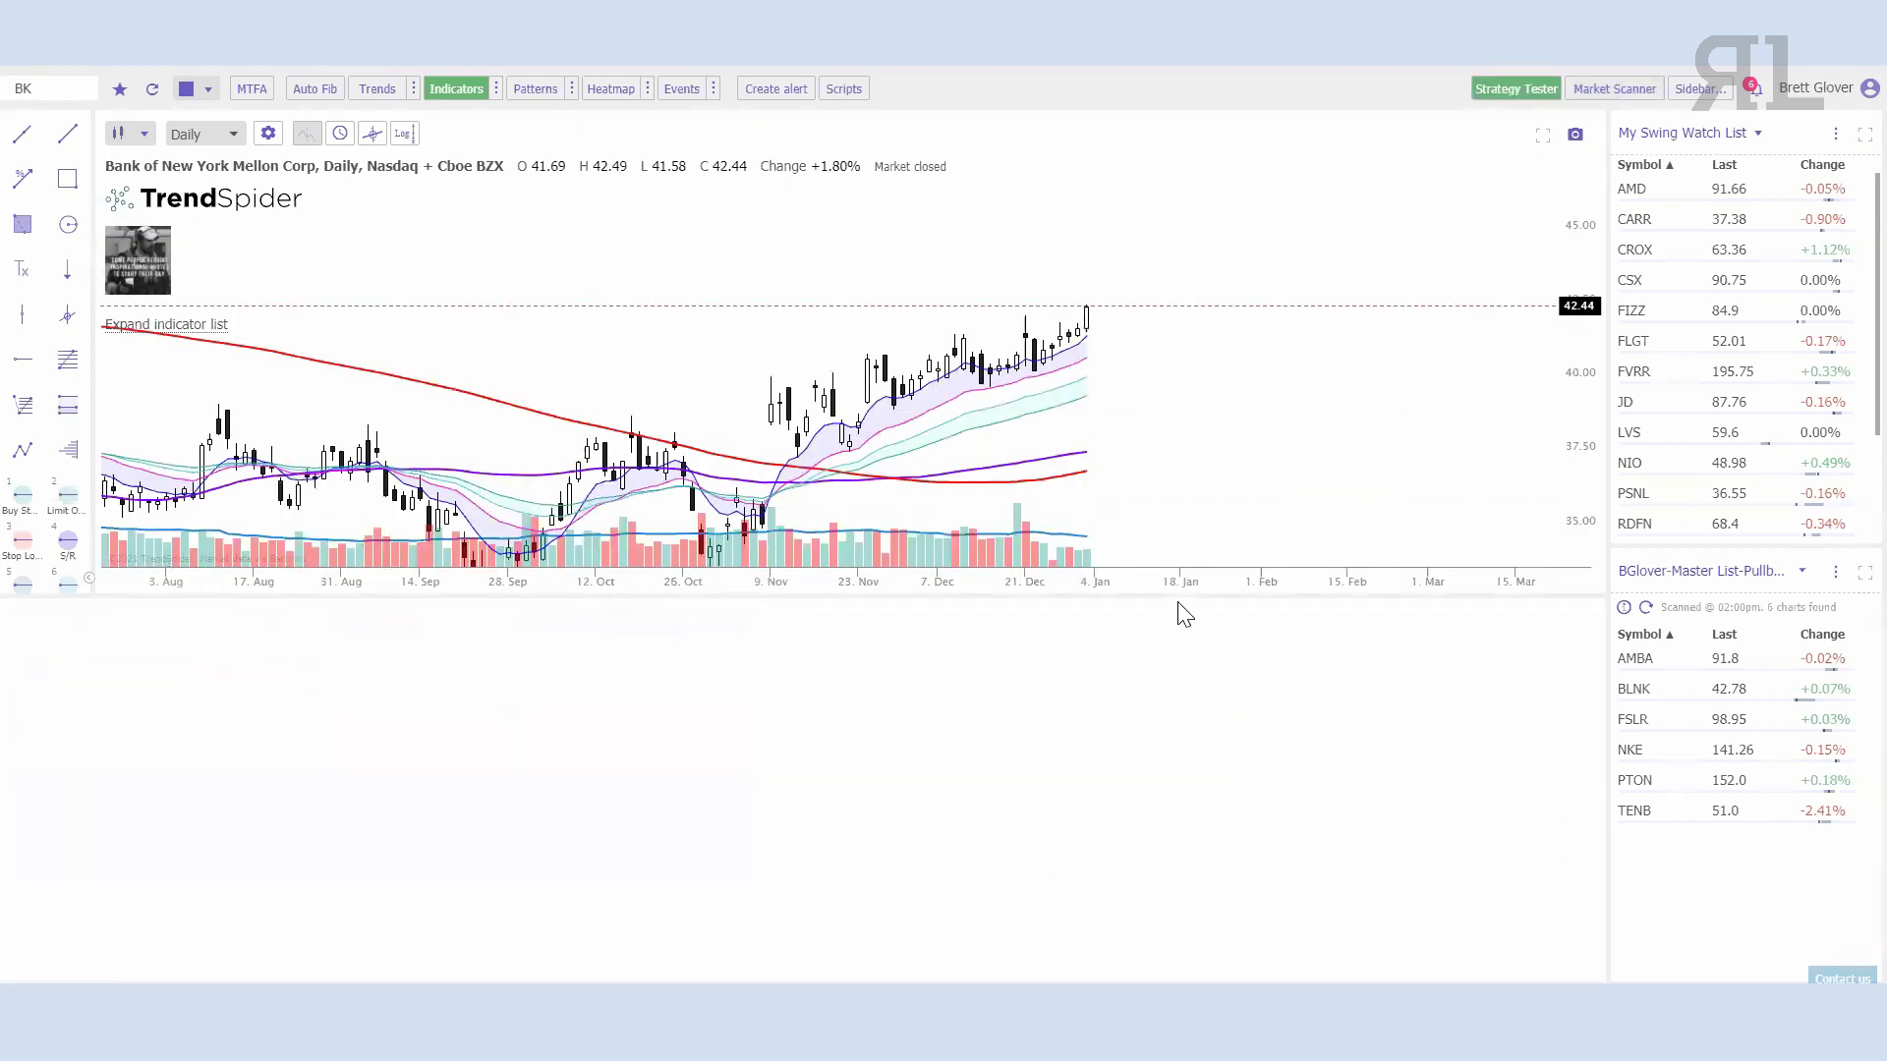
{"action": "left_click", "coordinate": [1659, 730]}
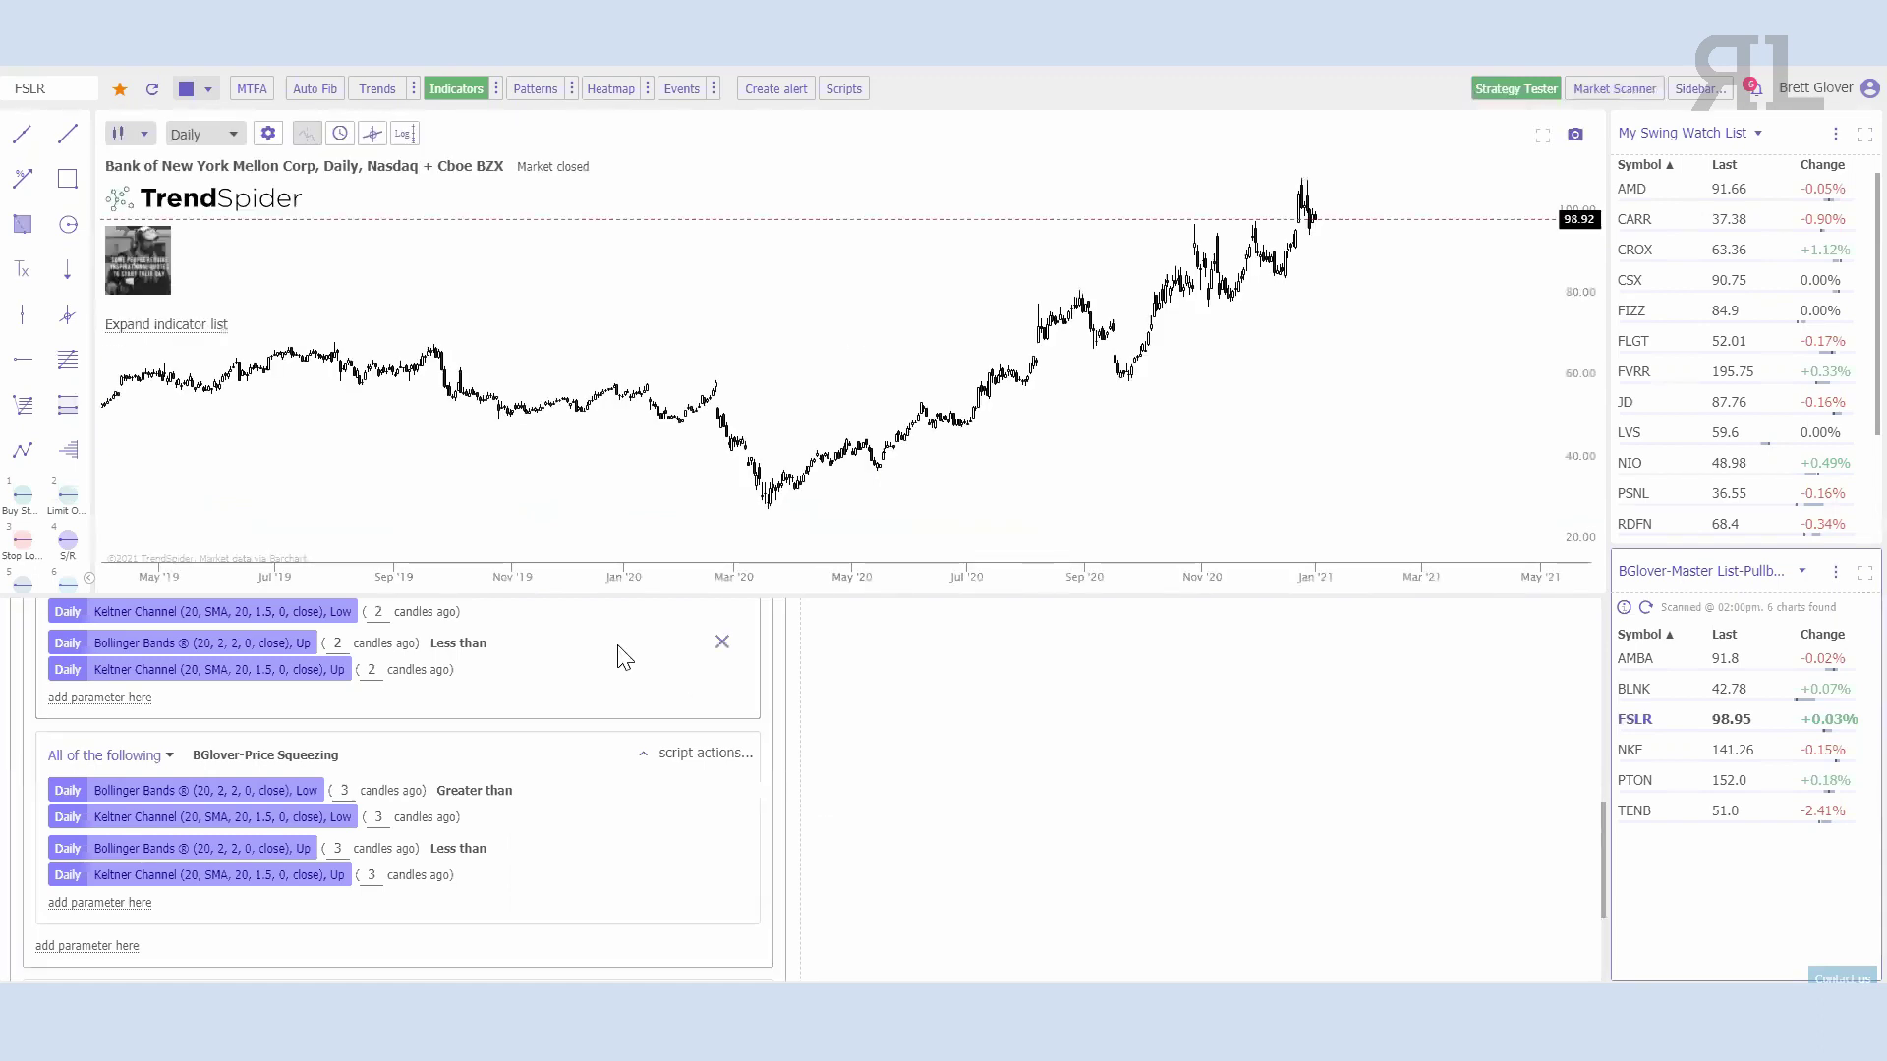
{"action": "scroll", "coordinate": [774, 720], "scroll_direction": "down", "scroll_amount": 2}
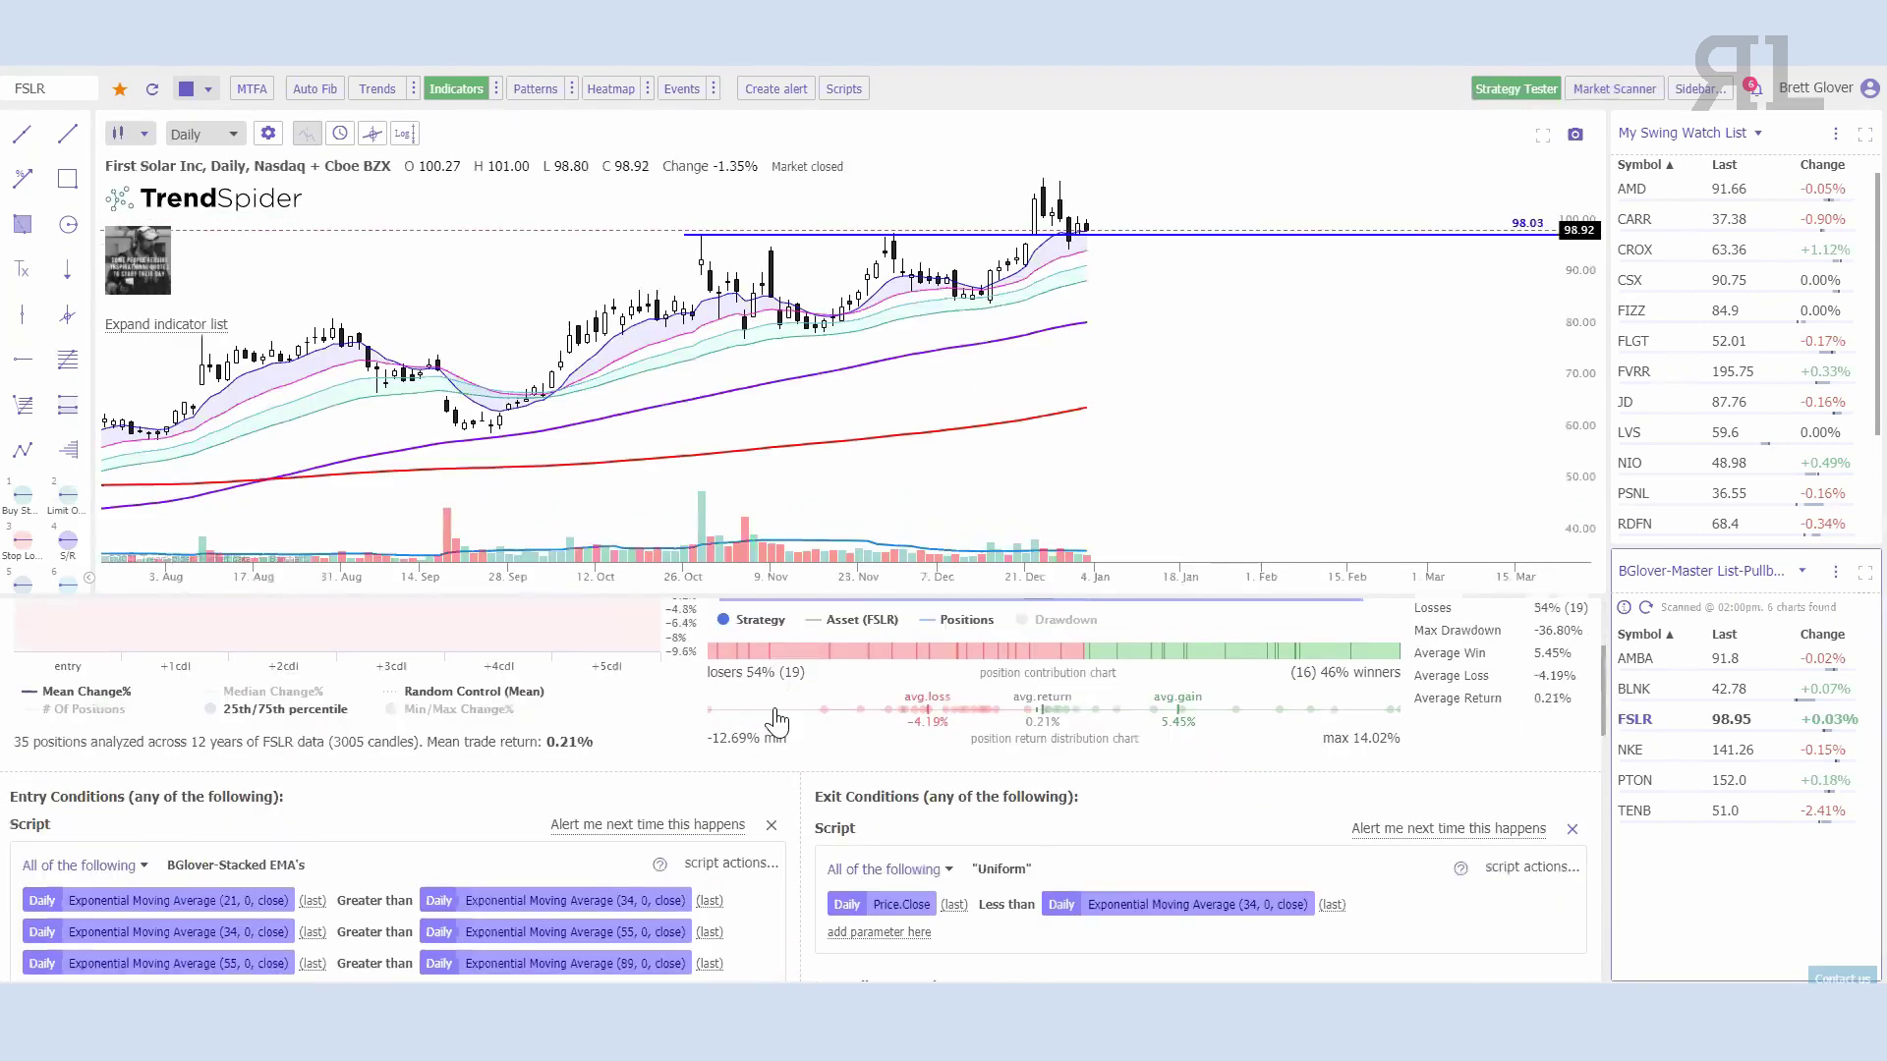
{"action": "scroll", "coordinate": [776, 722], "scroll_direction": "down", "scroll_amount": 2}
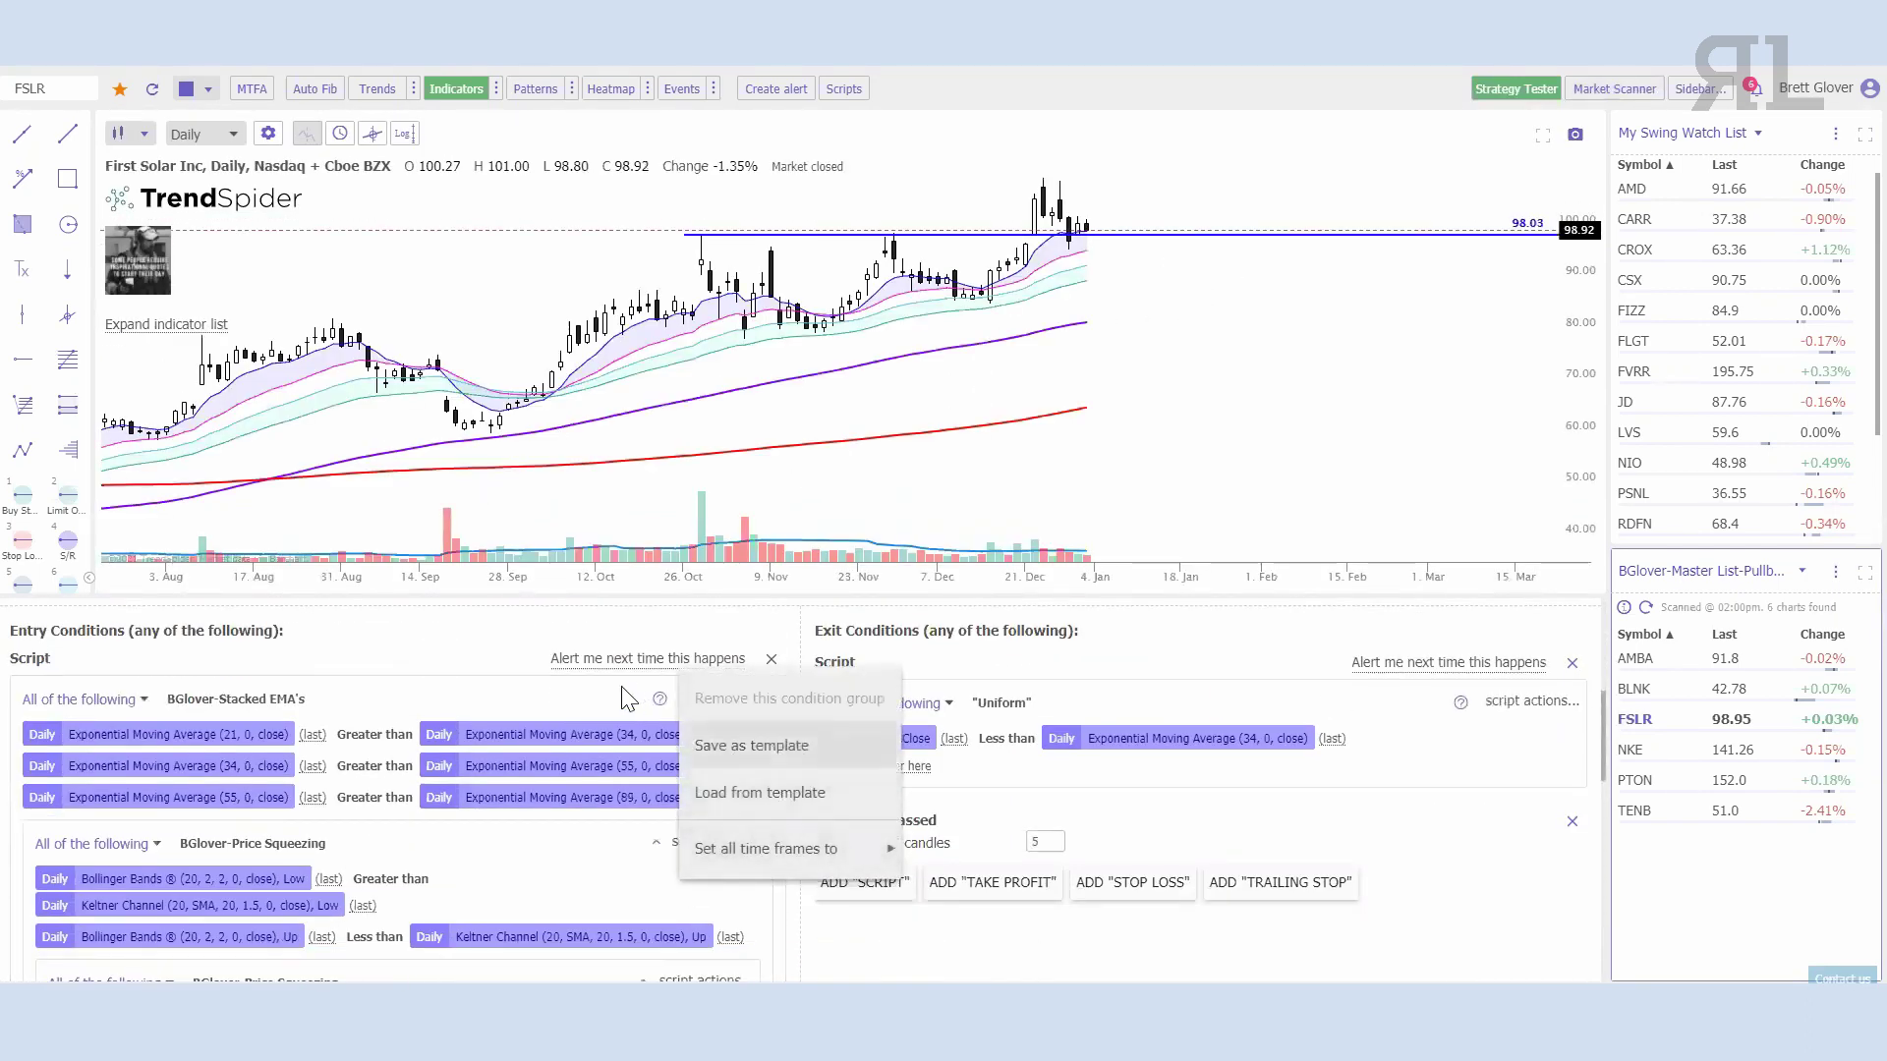
Step: Delete both Stacked EMA's entry rows and both Price Squeezing groups, leaving the entry script empty
{"action": "left_click", "coordinate": [749, 733]}
{"action": "left_click", "coordinate": [749, 733]}
{"action": "left_click", "coordinate": [749, 733]}
{"action": "left_click", "coordinate": [750, 745]}
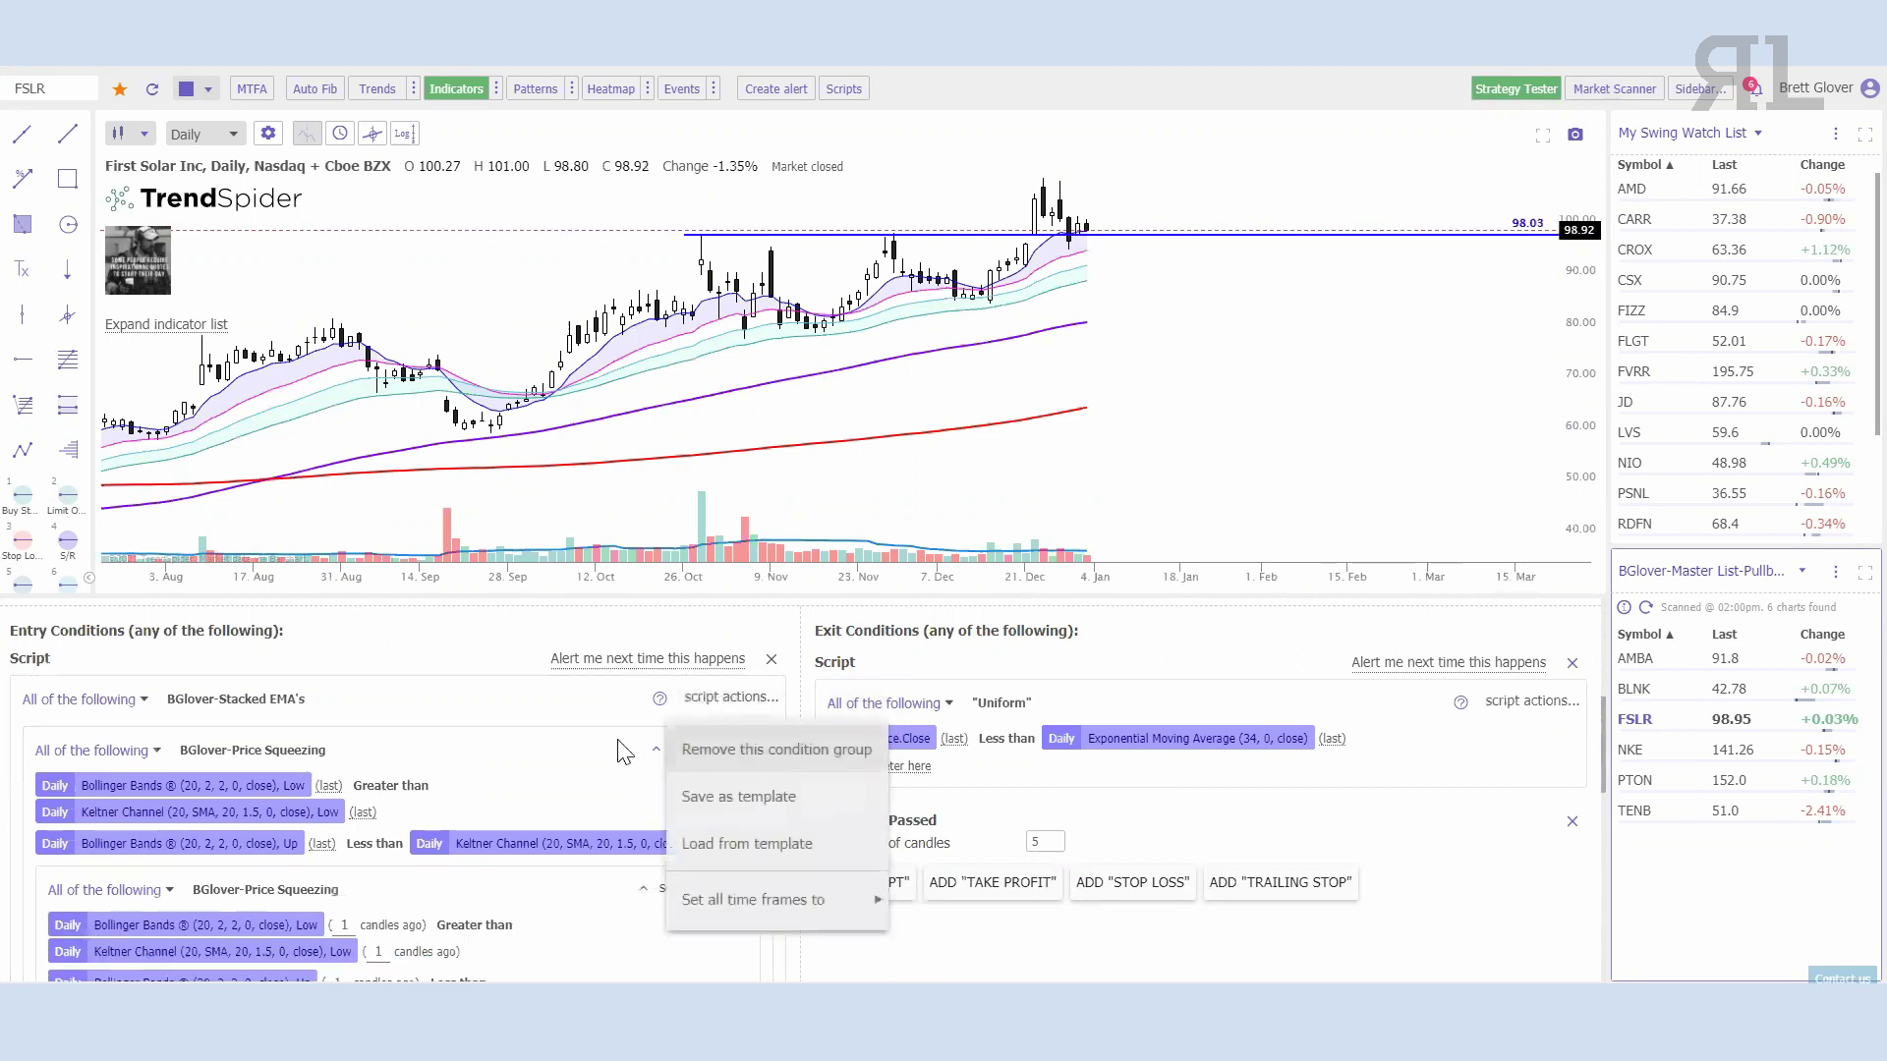
{"action": "left_click", "coordinate": [694, 750]}
{"action": "left_click", "coordinate": [724, 787]}
{"action": "left_click", "coordinate": [747, 832]}
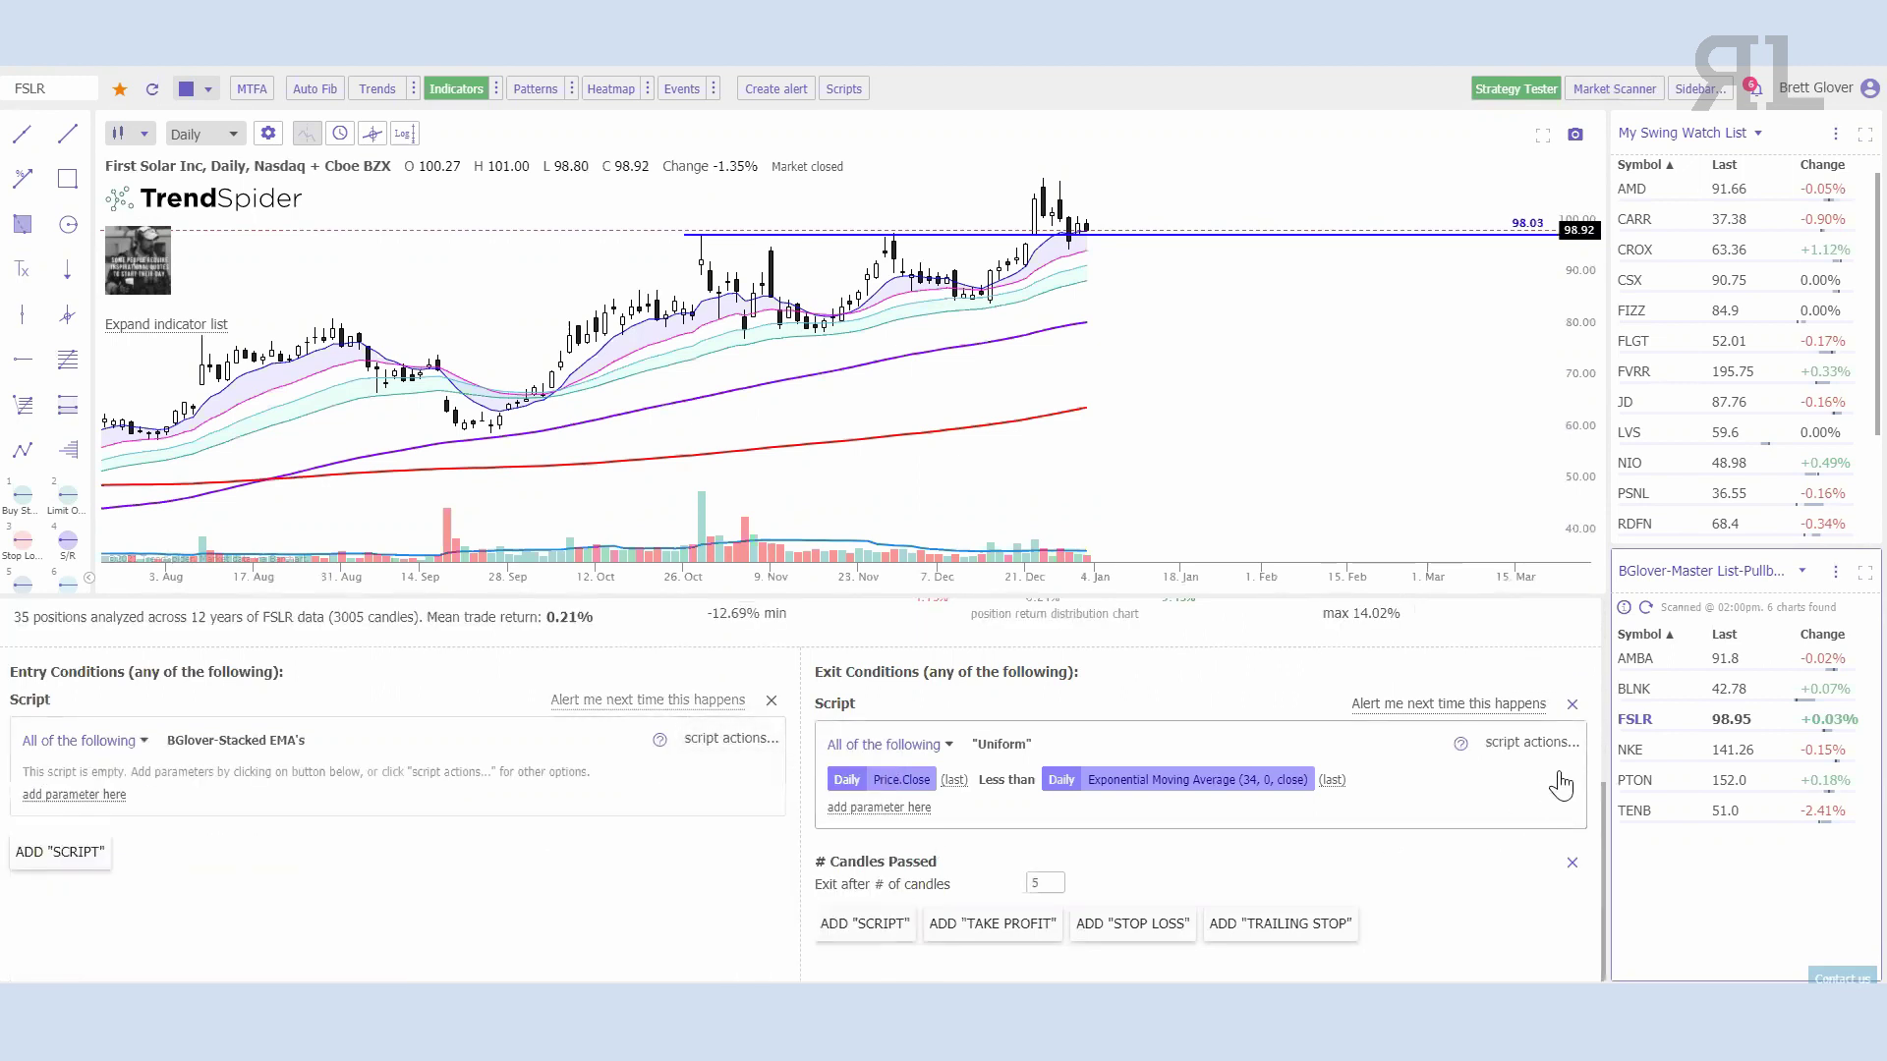
{"action": "scroll", "coordinate": [1542, 763], "scroll_direction": "up", "scroll_amount": 4}
{"action": "left_click", "coordinate": [250, 629]}
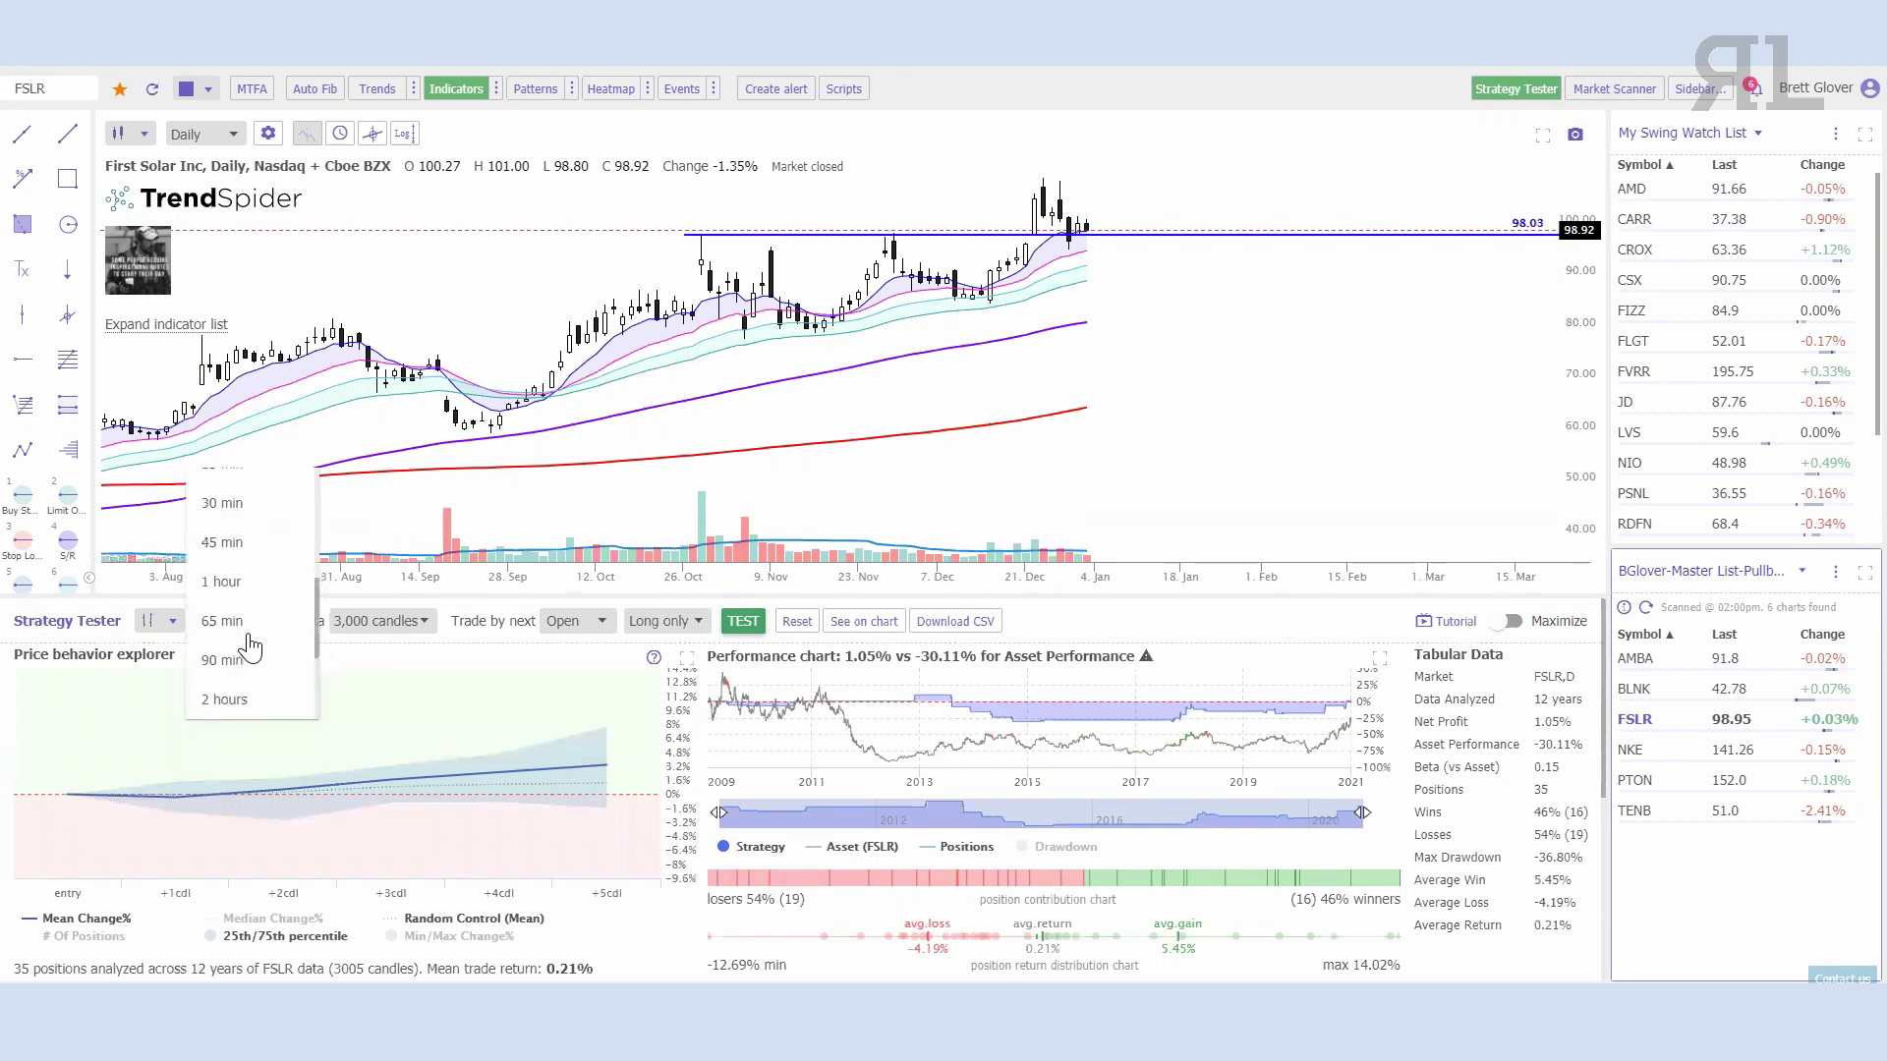
{"action": "scroll", "coordinate": [243, 622], "scroll_direction": "down", "scroll_amount": 3}
{"action": "left_click", "coordinate": [777, 742]}
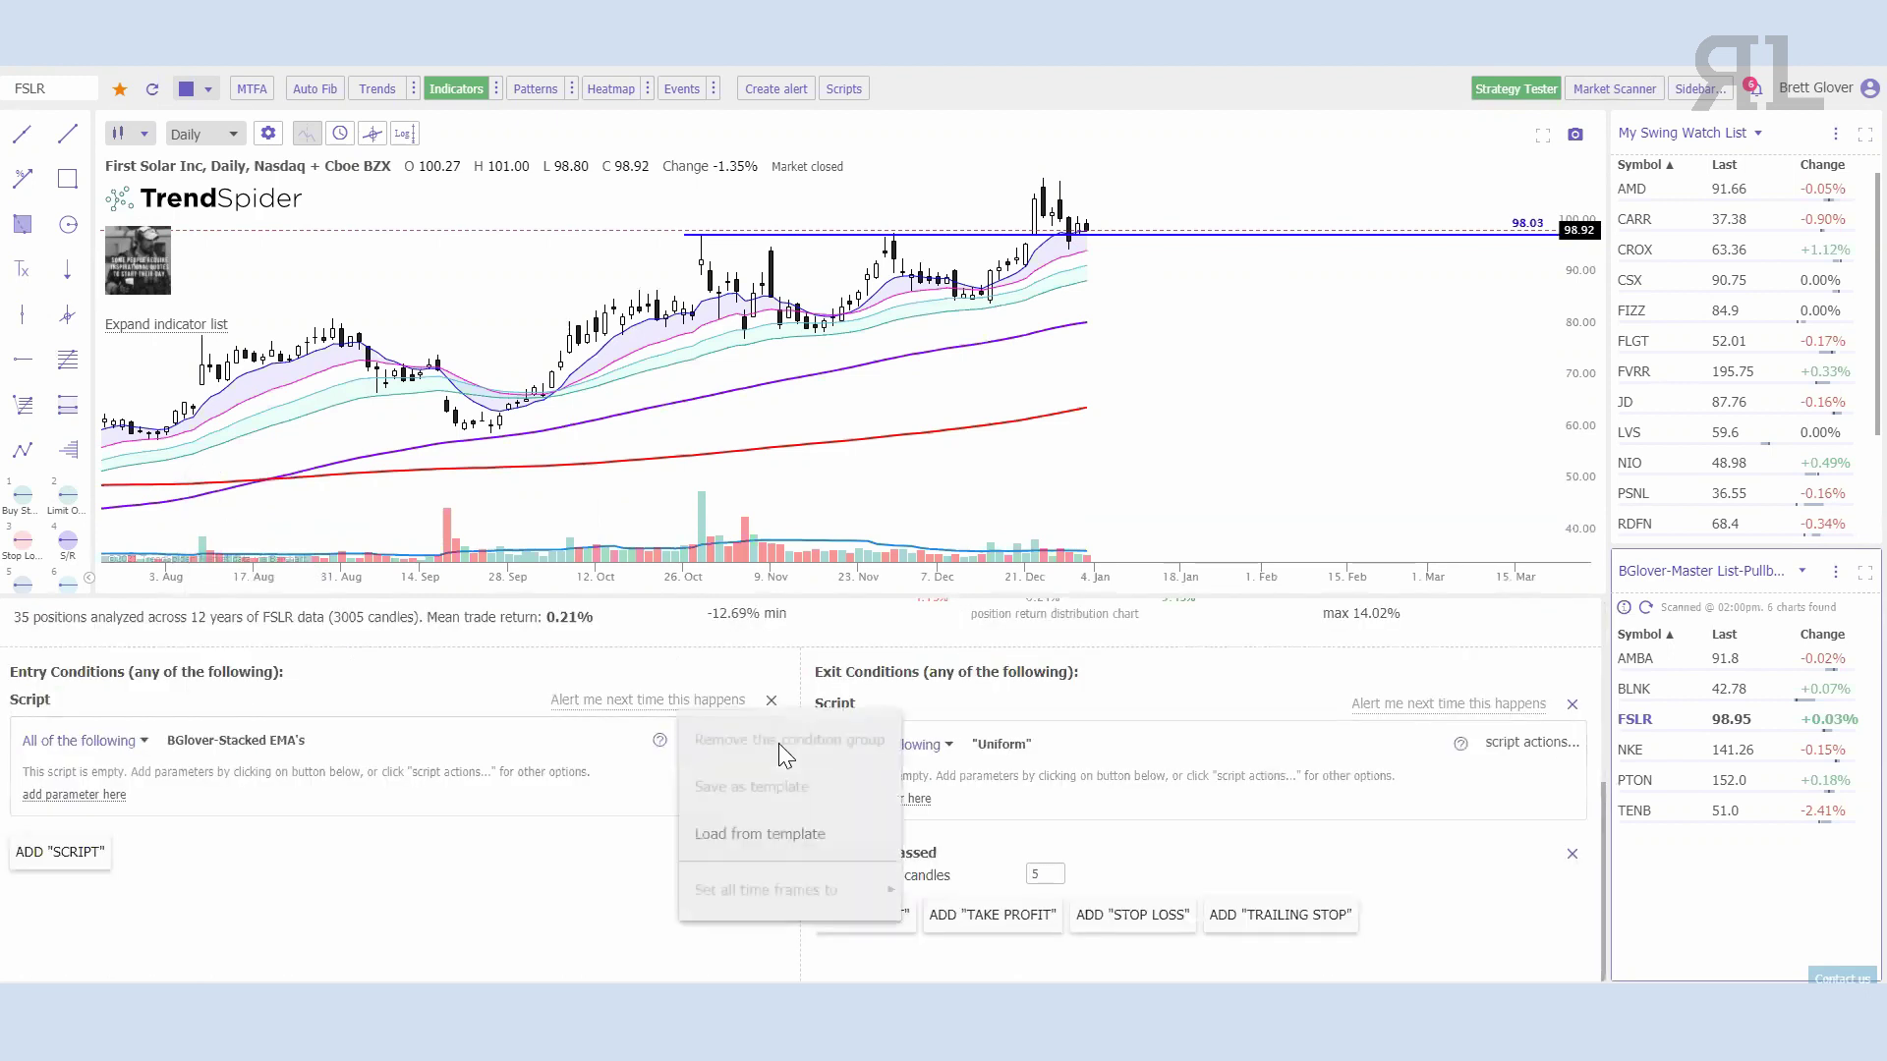
Step: Load the 65 Minute Entry Strategy template as the entry conditions and switch the chart to 65-minute candles
{"action": "left_click", "coordinate": [795, 854]}
{"action": "scroll", "coordinate": [585, 568], "scroll_direction": "down", "scroll_amount": 1}
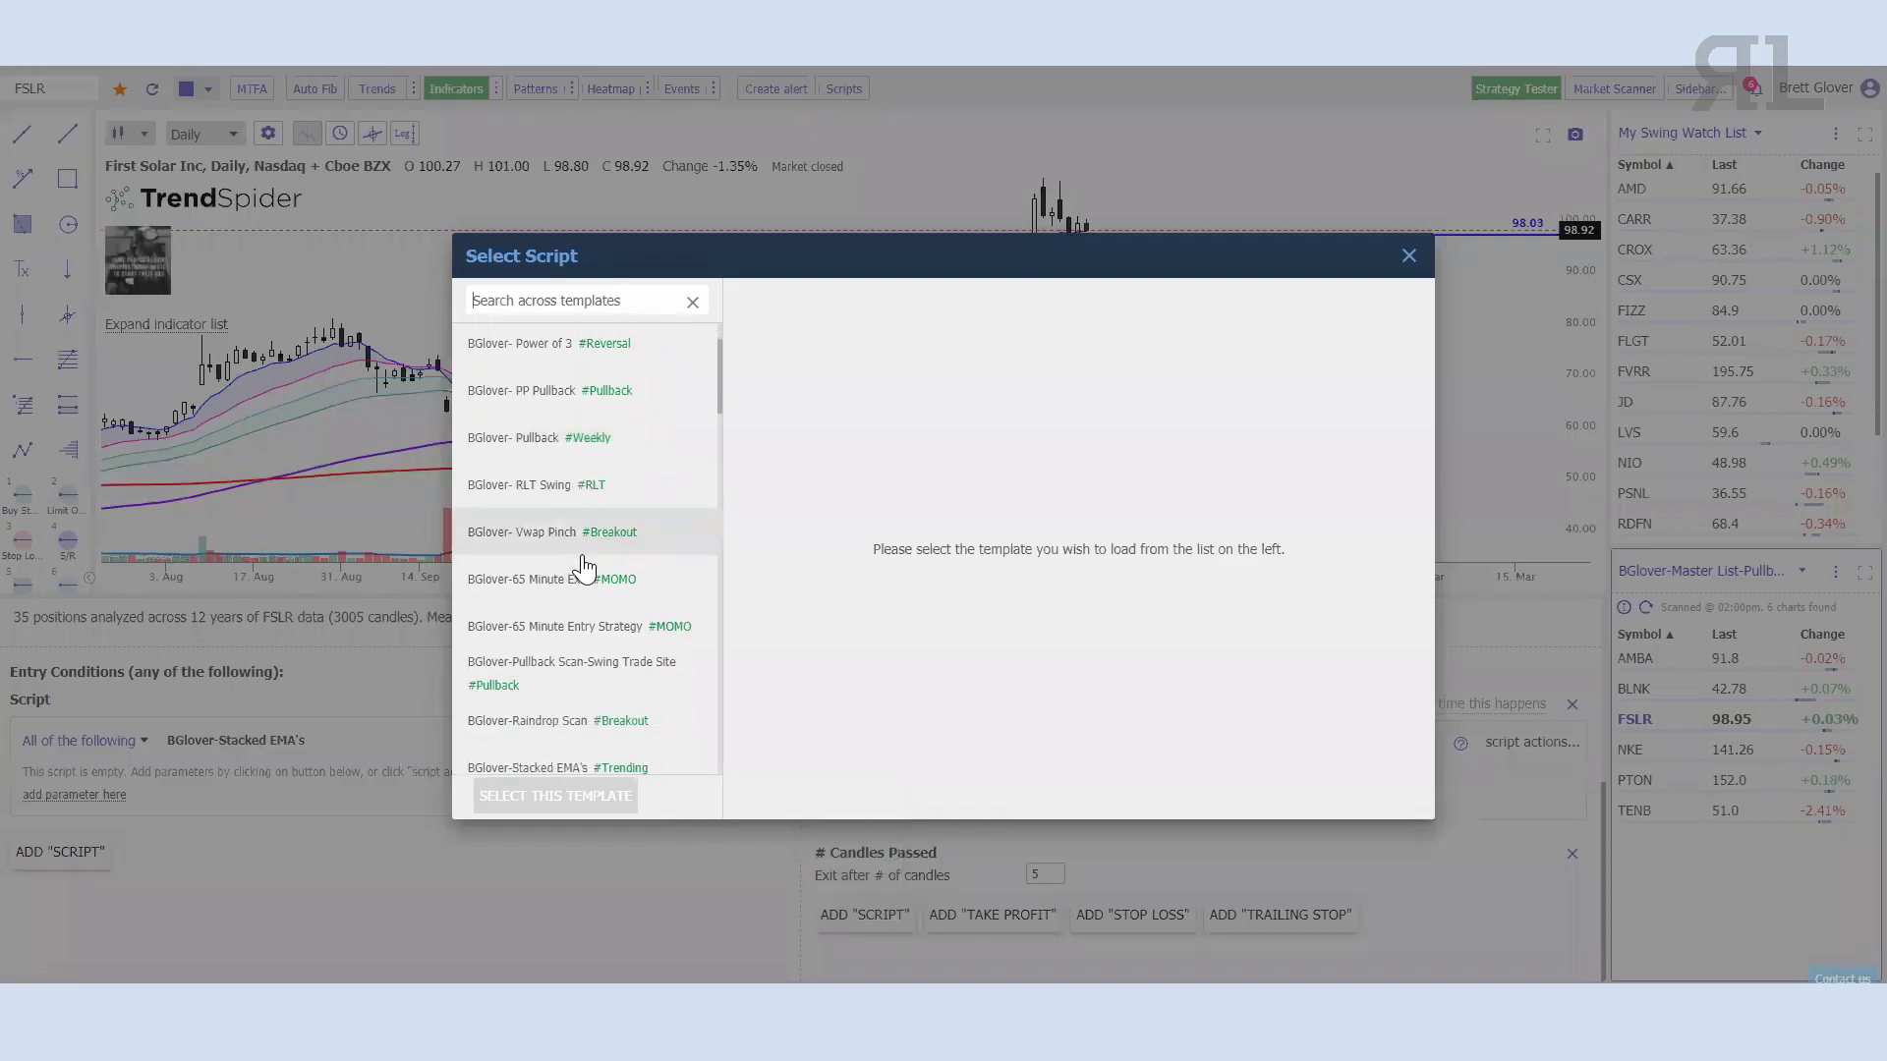
{"action": "left_click", "coordinate": [583, 641]}
{"action": "left_click", "coordinate": [545, 798]}
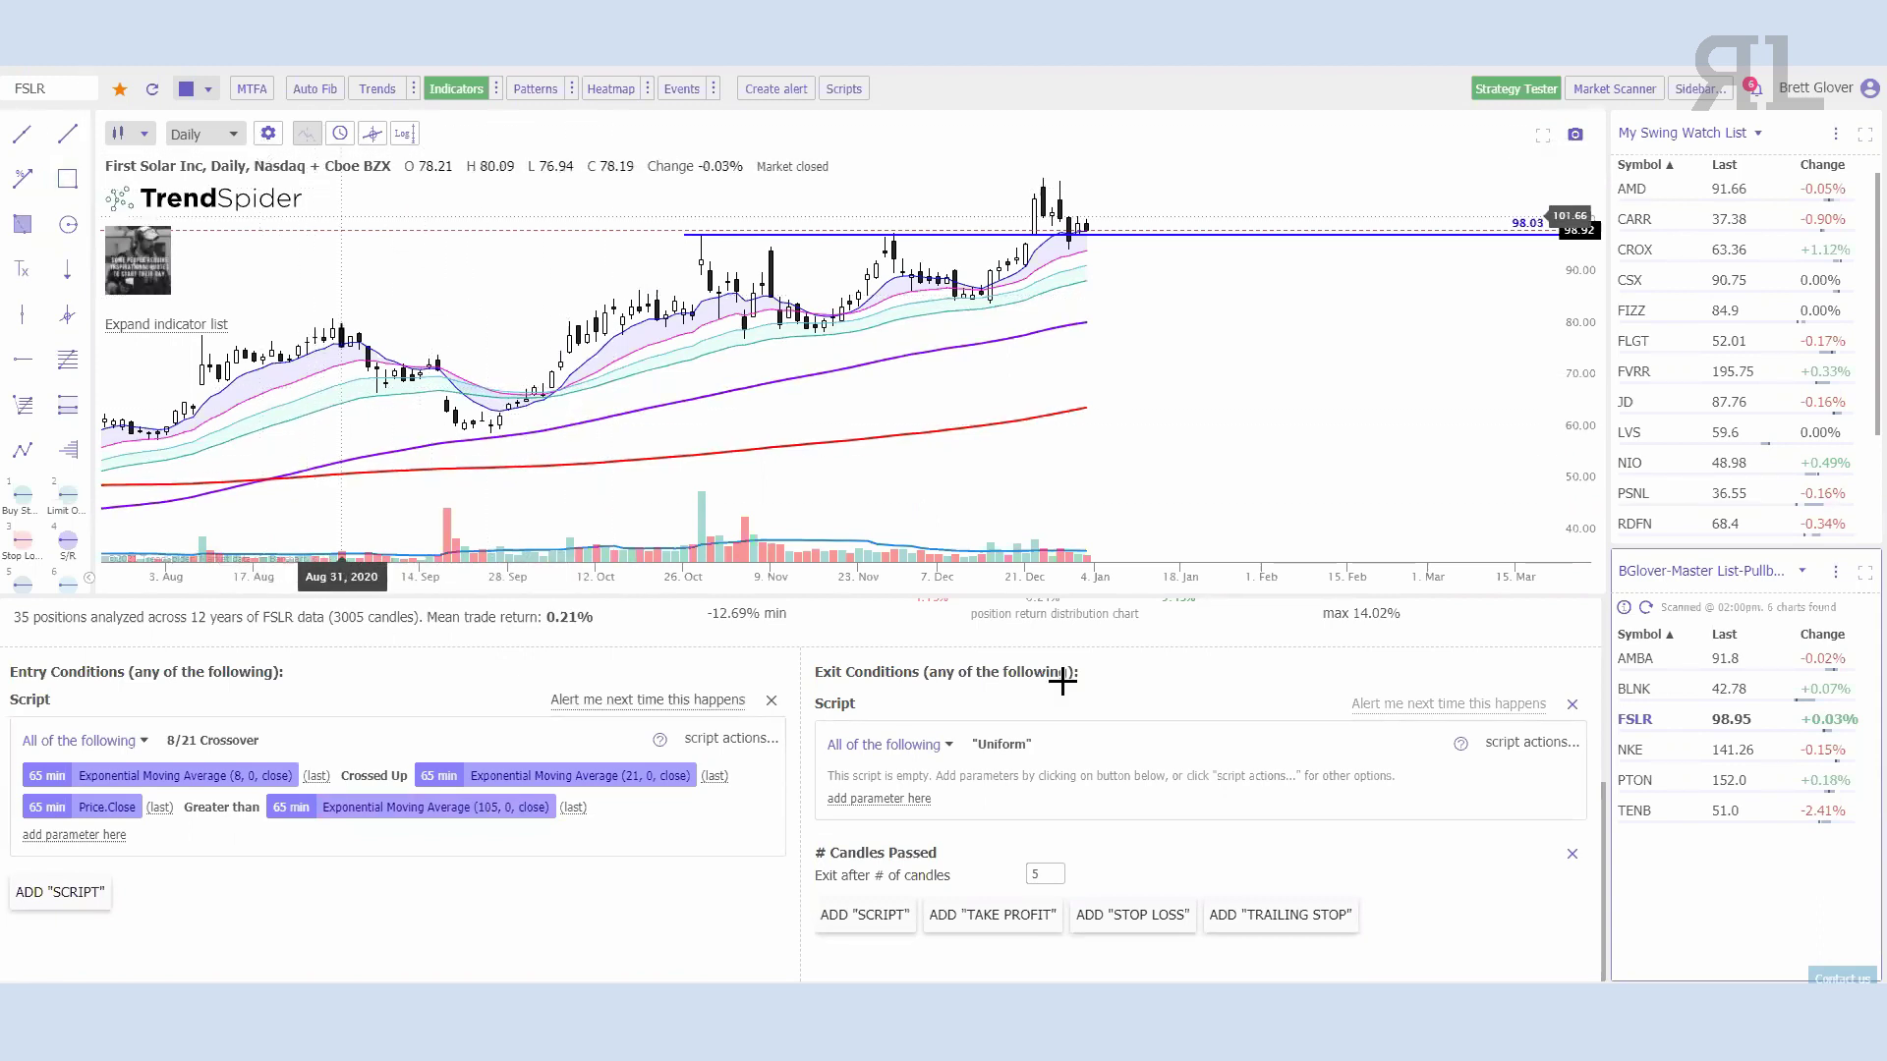
{"action": "left_click", "coordinate": [202, 134]}
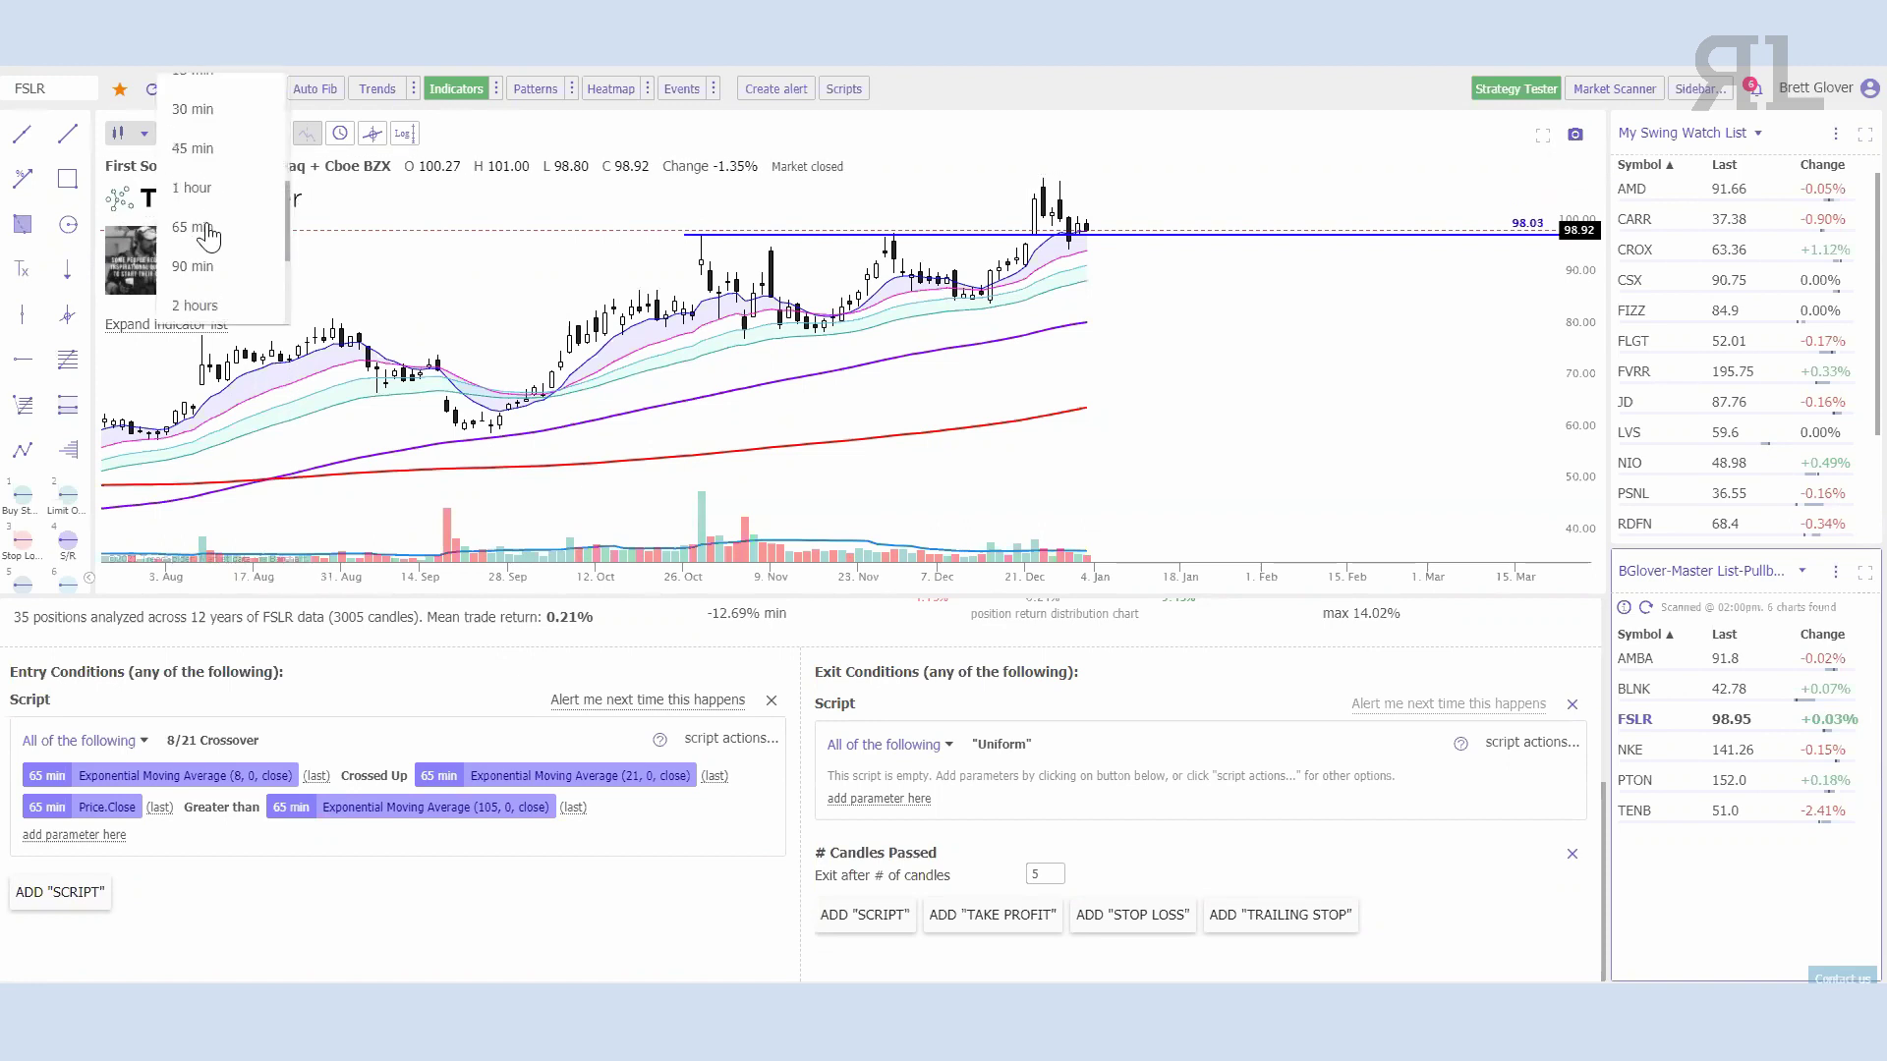
{"action": "left_click", "coordinate": [193, 227]}
Step: Load the 65 Minute Exit template into the exit script
{"action": "left_click", "coordinate": [1531, 742]}
{"action": "left_click", "coordinate": [1560, 838]}
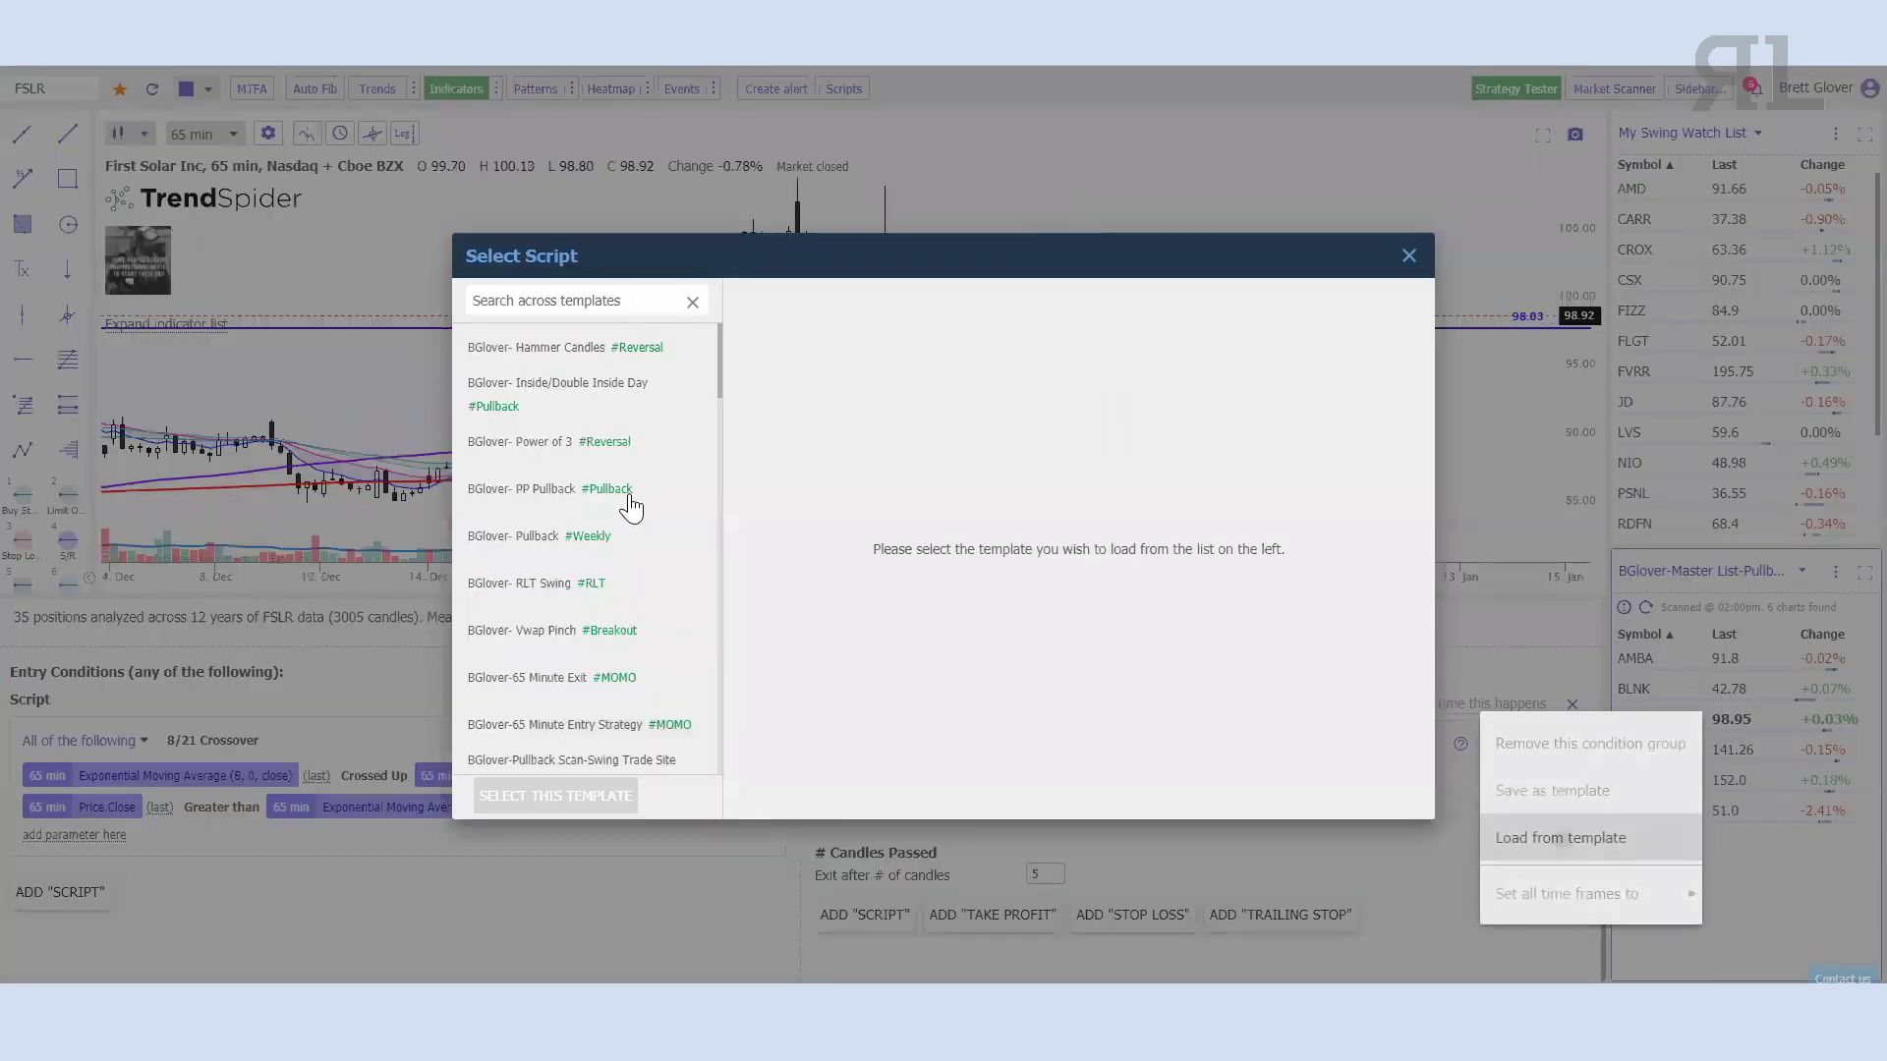
{"action": "scroll", "coordinate": [570, 535], "scroll_direction": "down", "scroll_amount": 1}
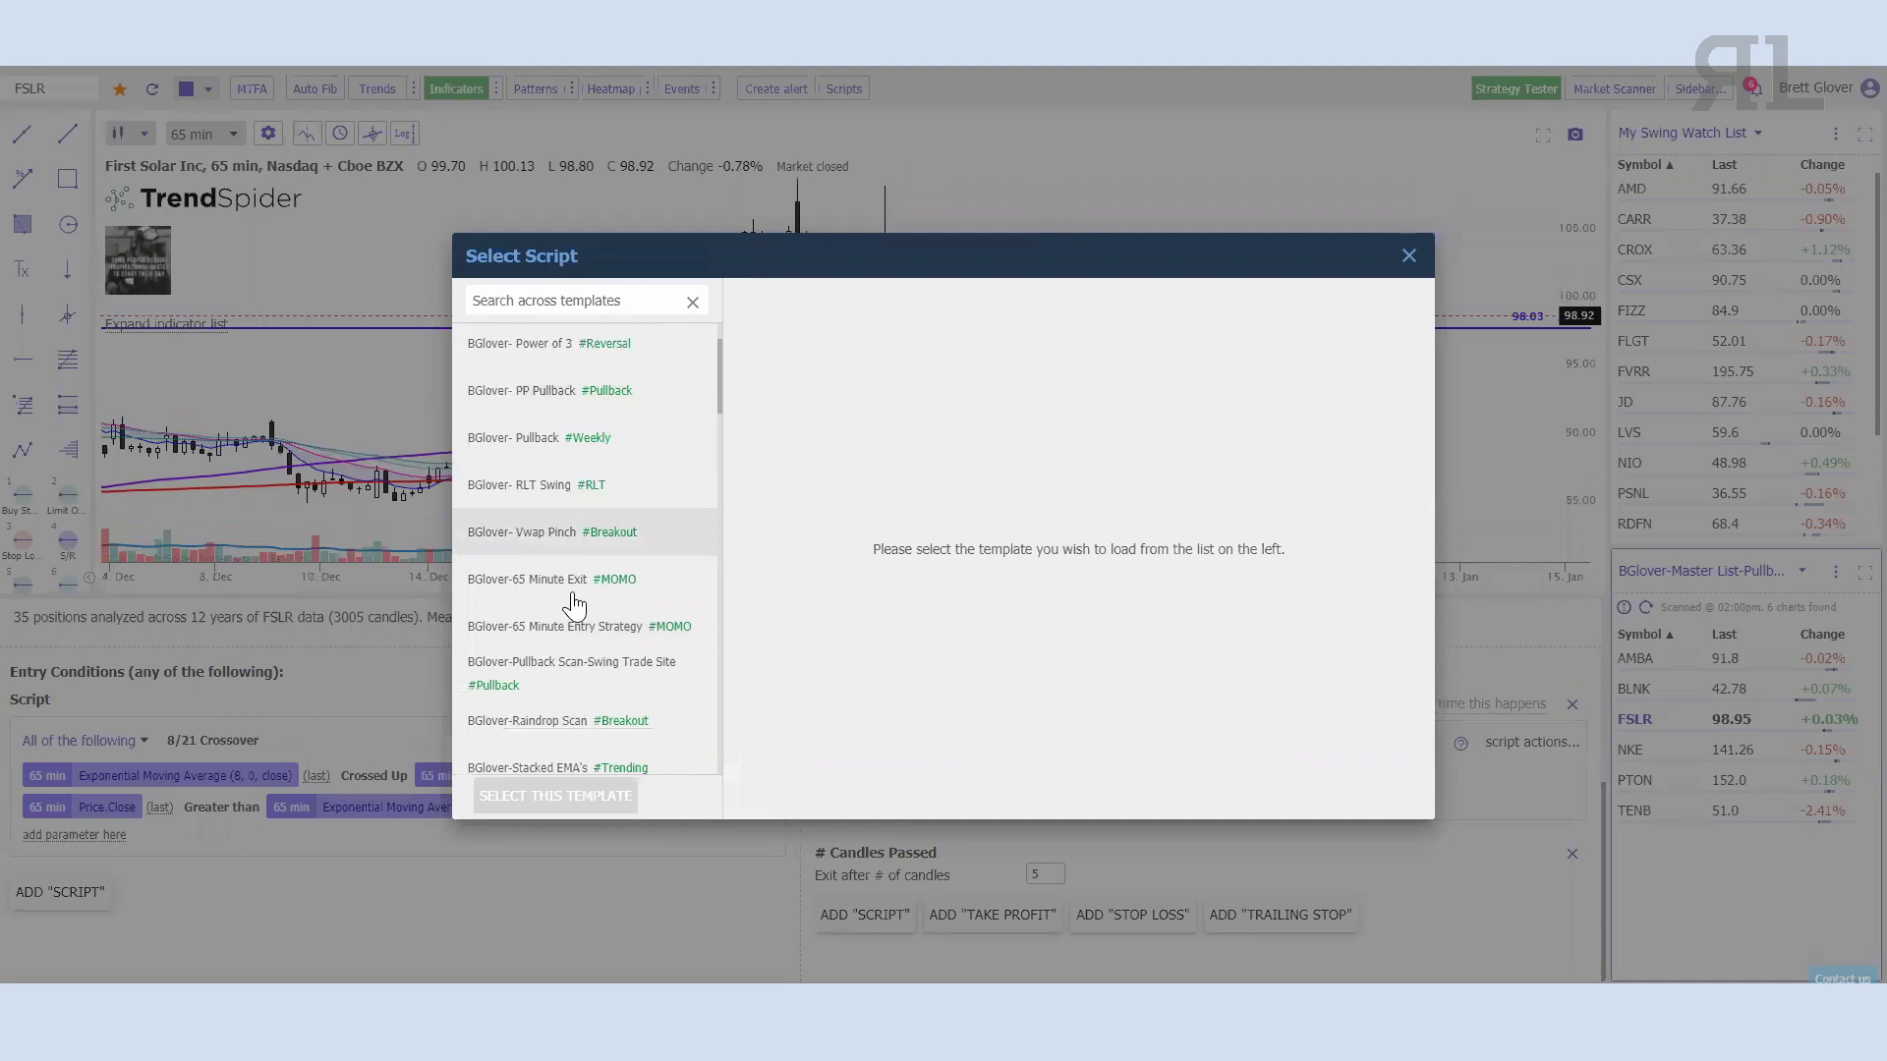
{"action": "left_click", "coordinate": [574, 585]}
{"action": "left_click", "coordinate": [555, 795]}
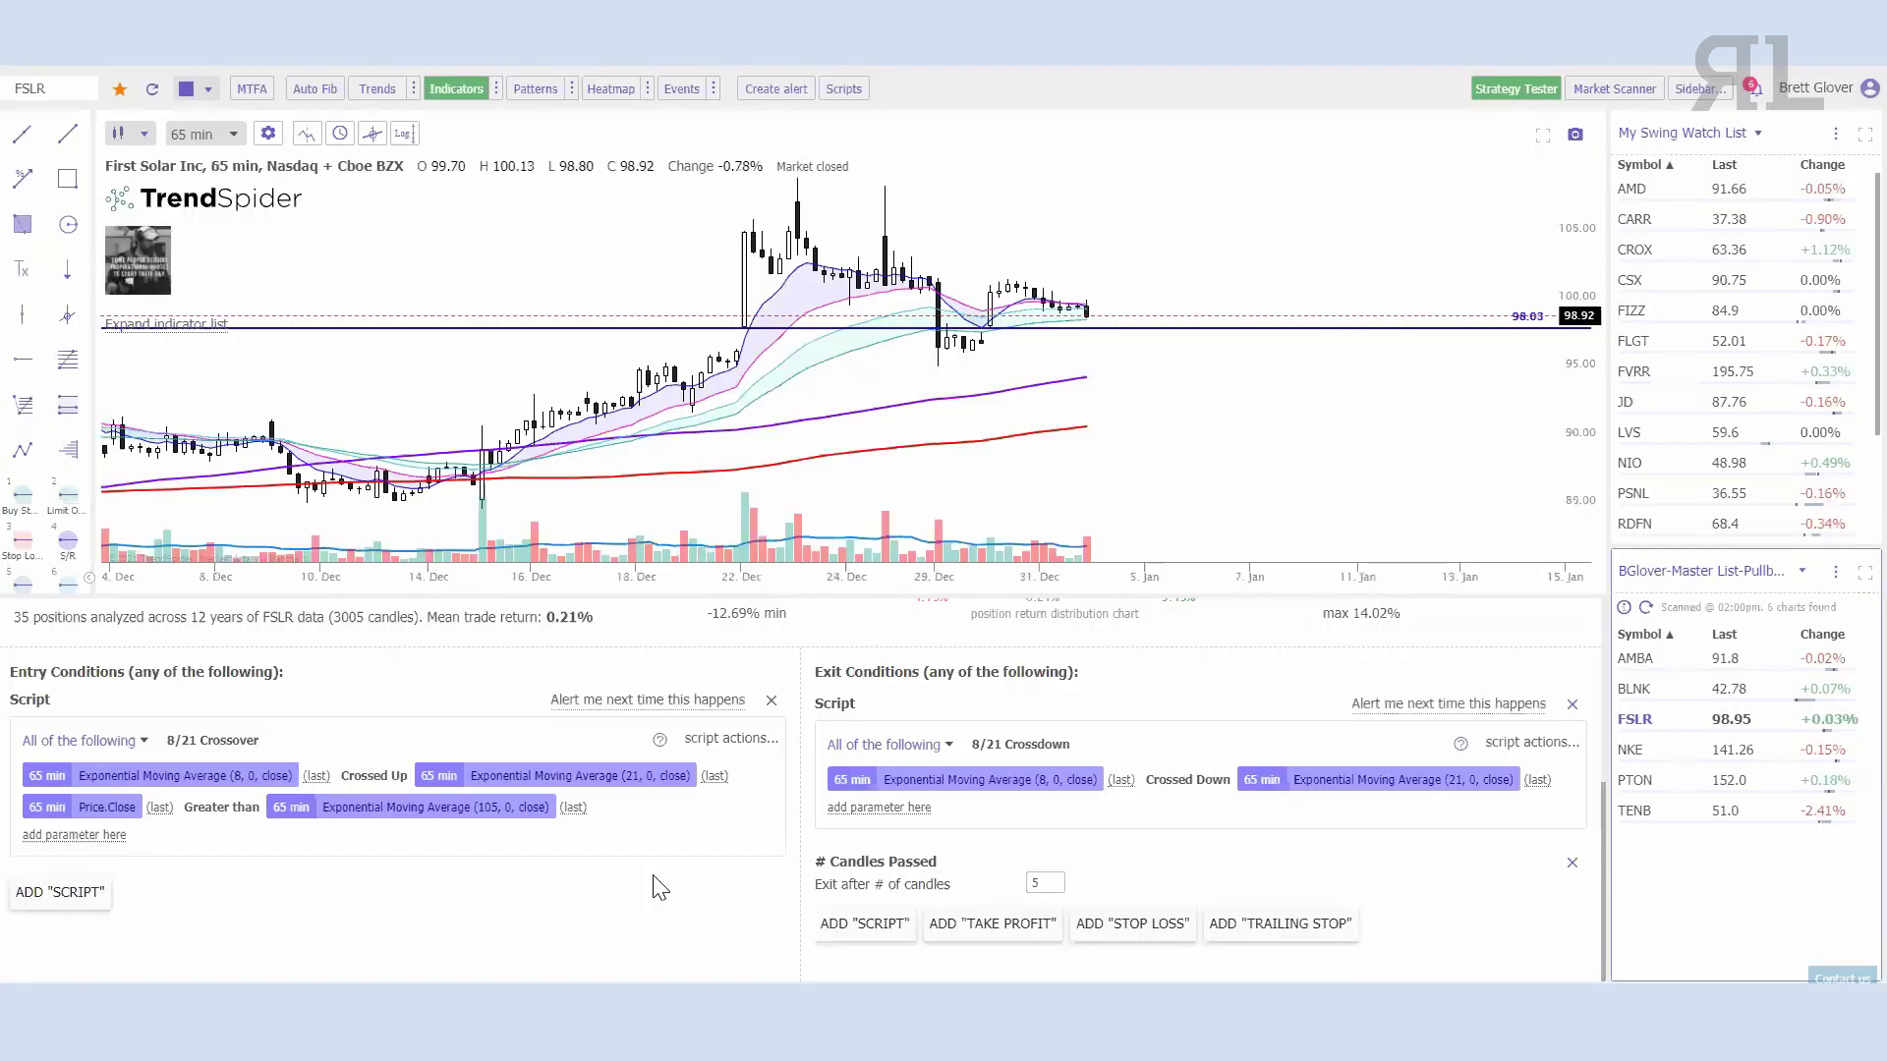
Step: Run the FSLR backtest (48 positions, 9.96% net profit) and plot its trades on the chart
{"action": "scroll", "coordinate": [619, 815], "scroll_direction": "up", "scroll_amount": 4}
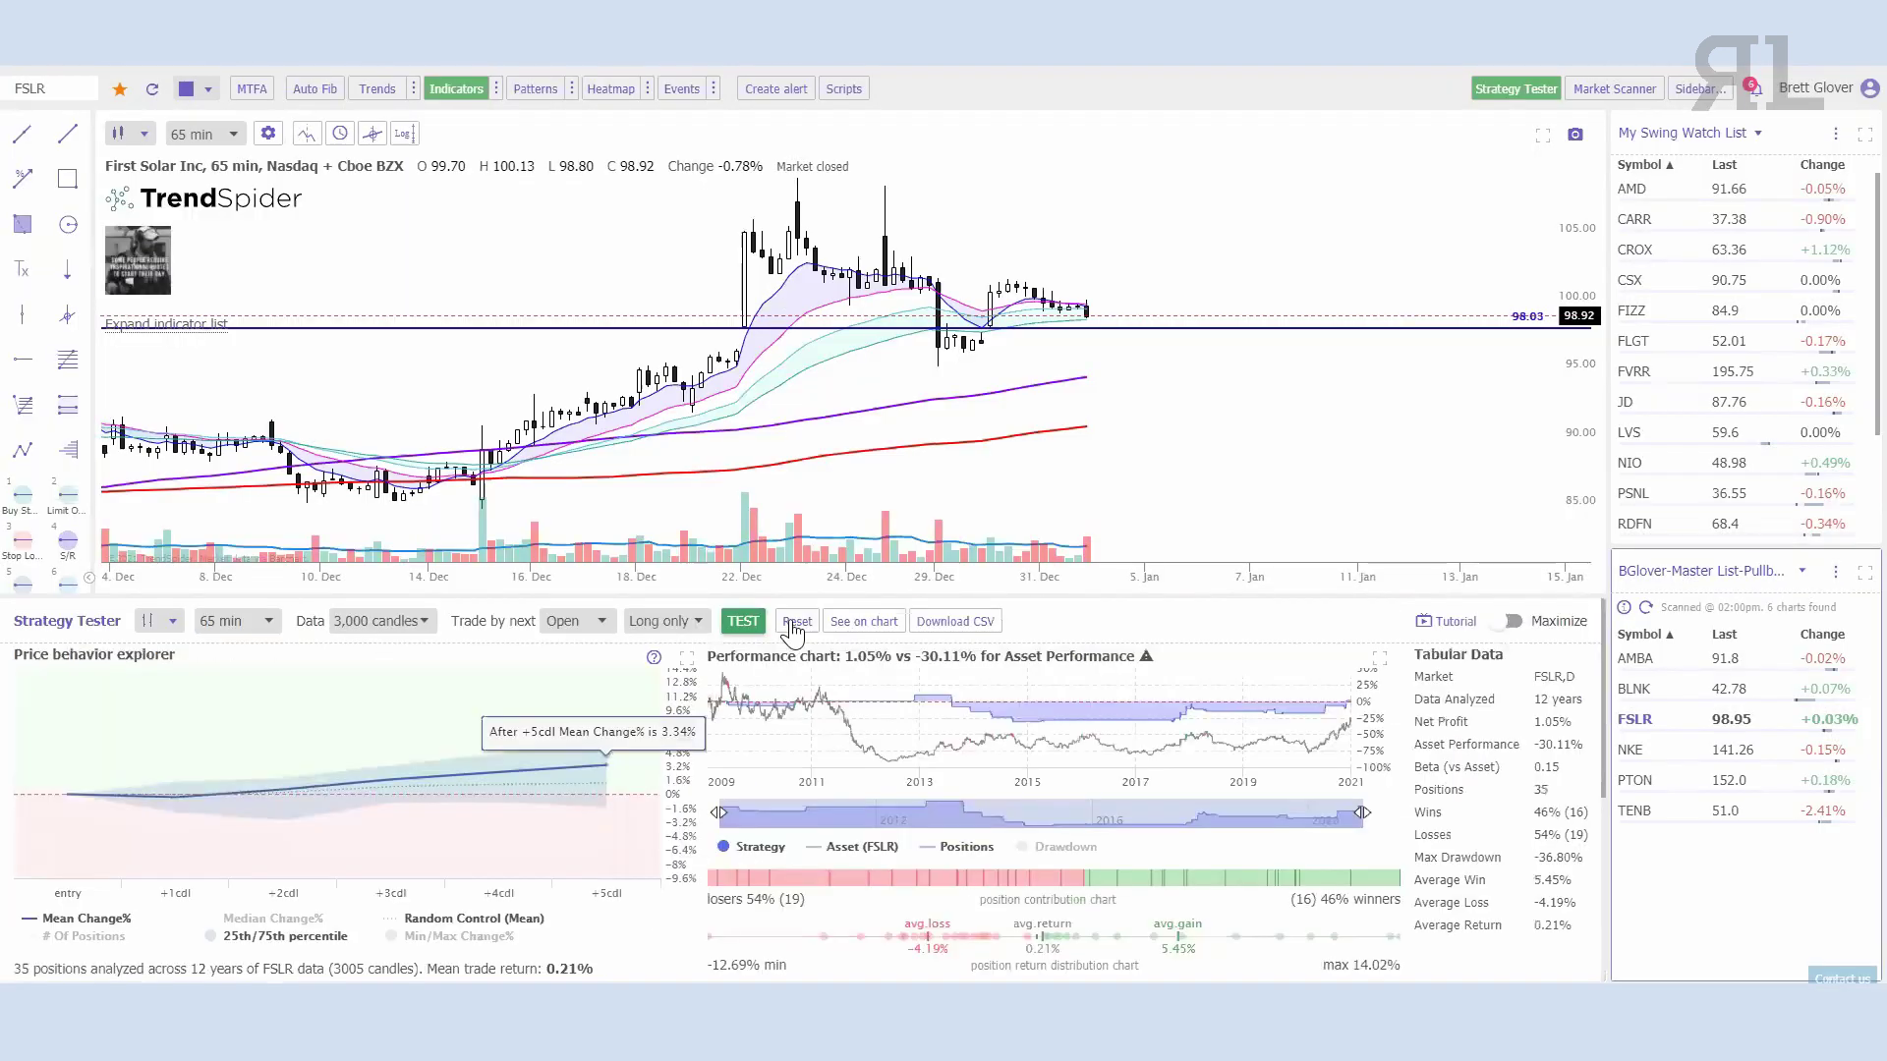
{"action": "left_click", "coordinate": [739, 621]}
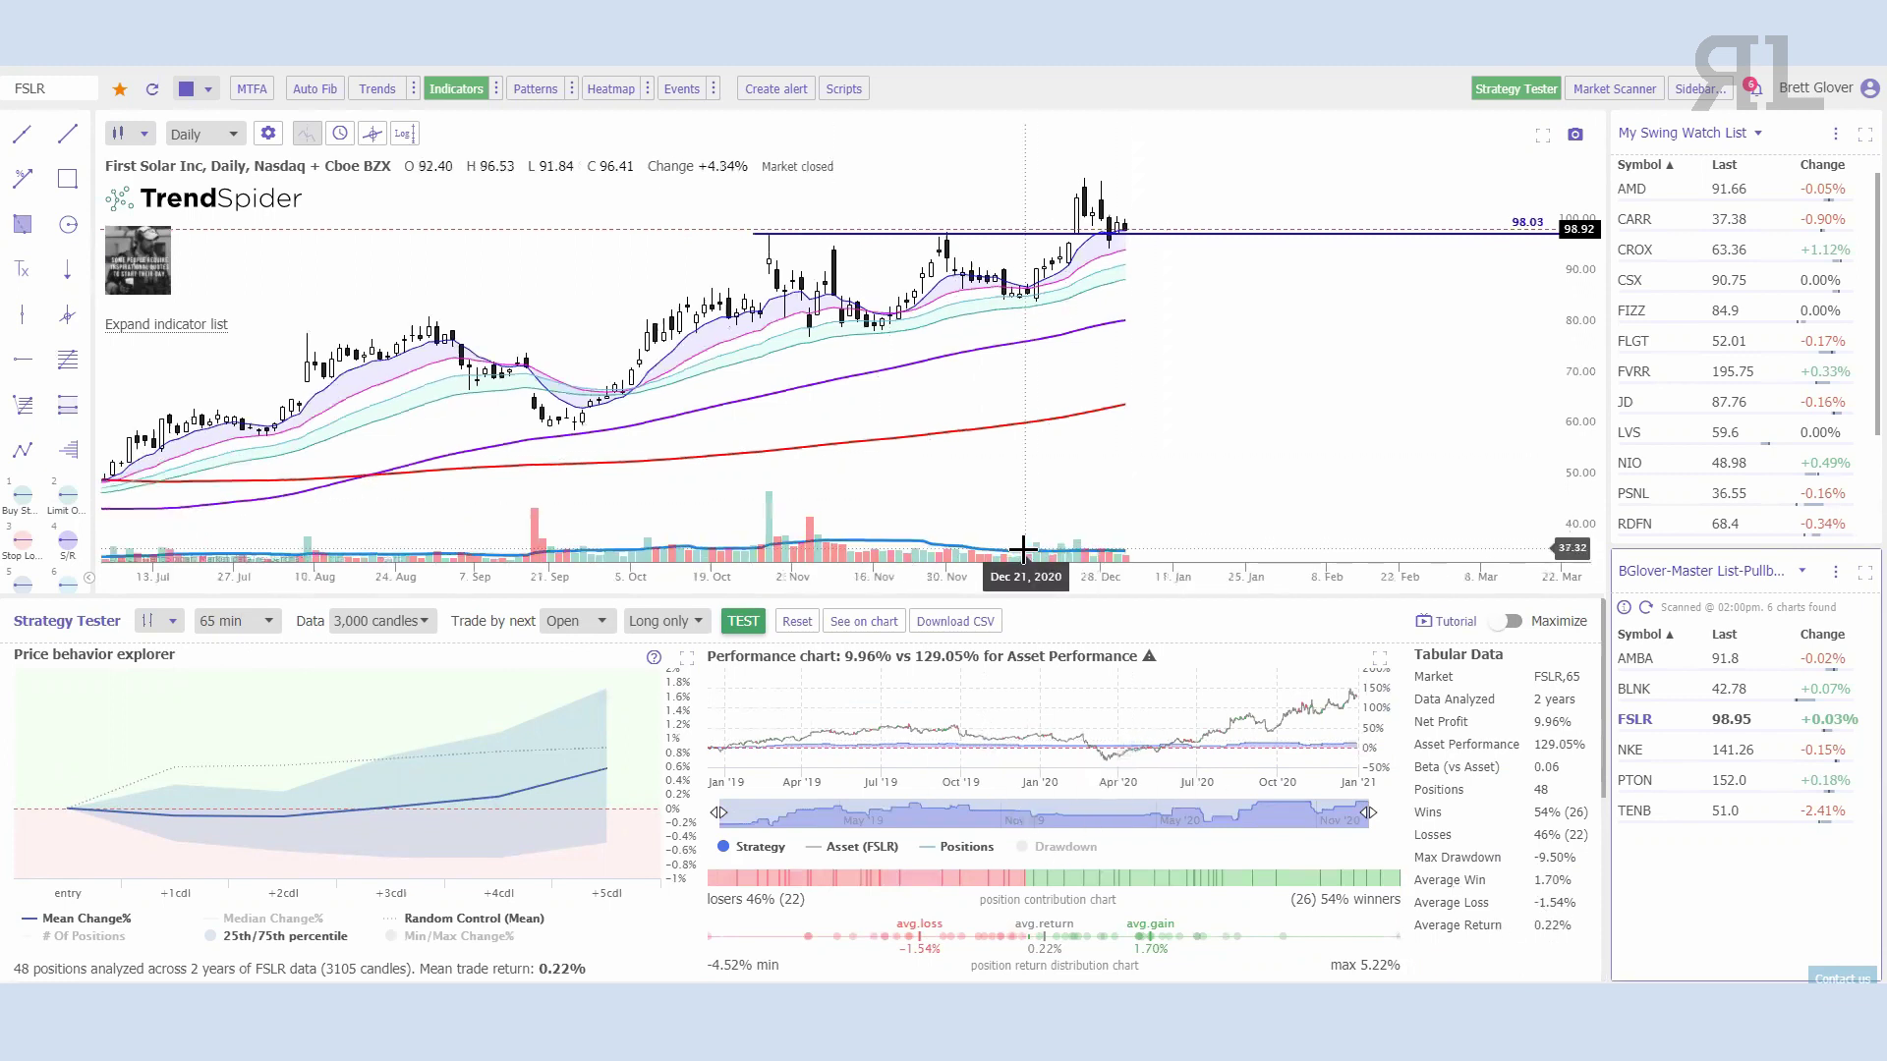
{"action": "left_click", "coordinate": [865, 621]}
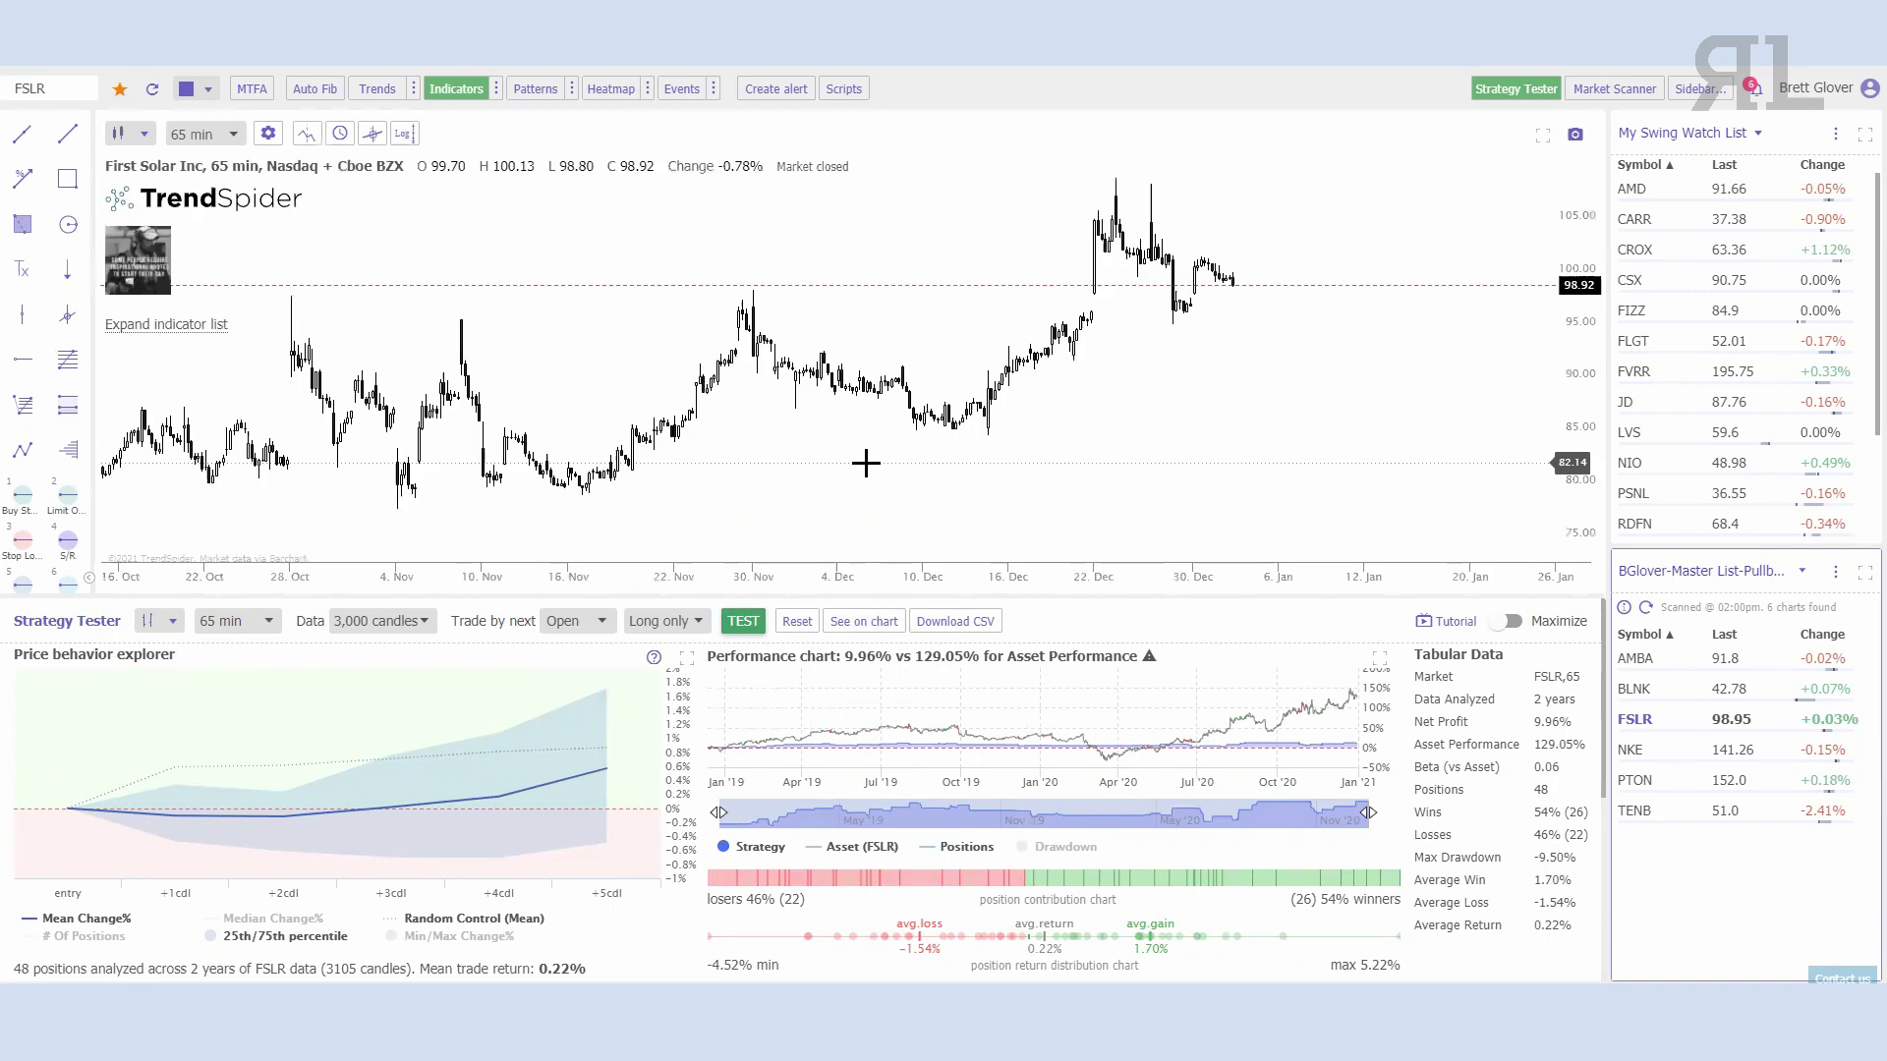
Step: Maximize the chart and pan back to review the plotted long entries and exits
{"action": "left_click", "coordinate": [166, 325]}
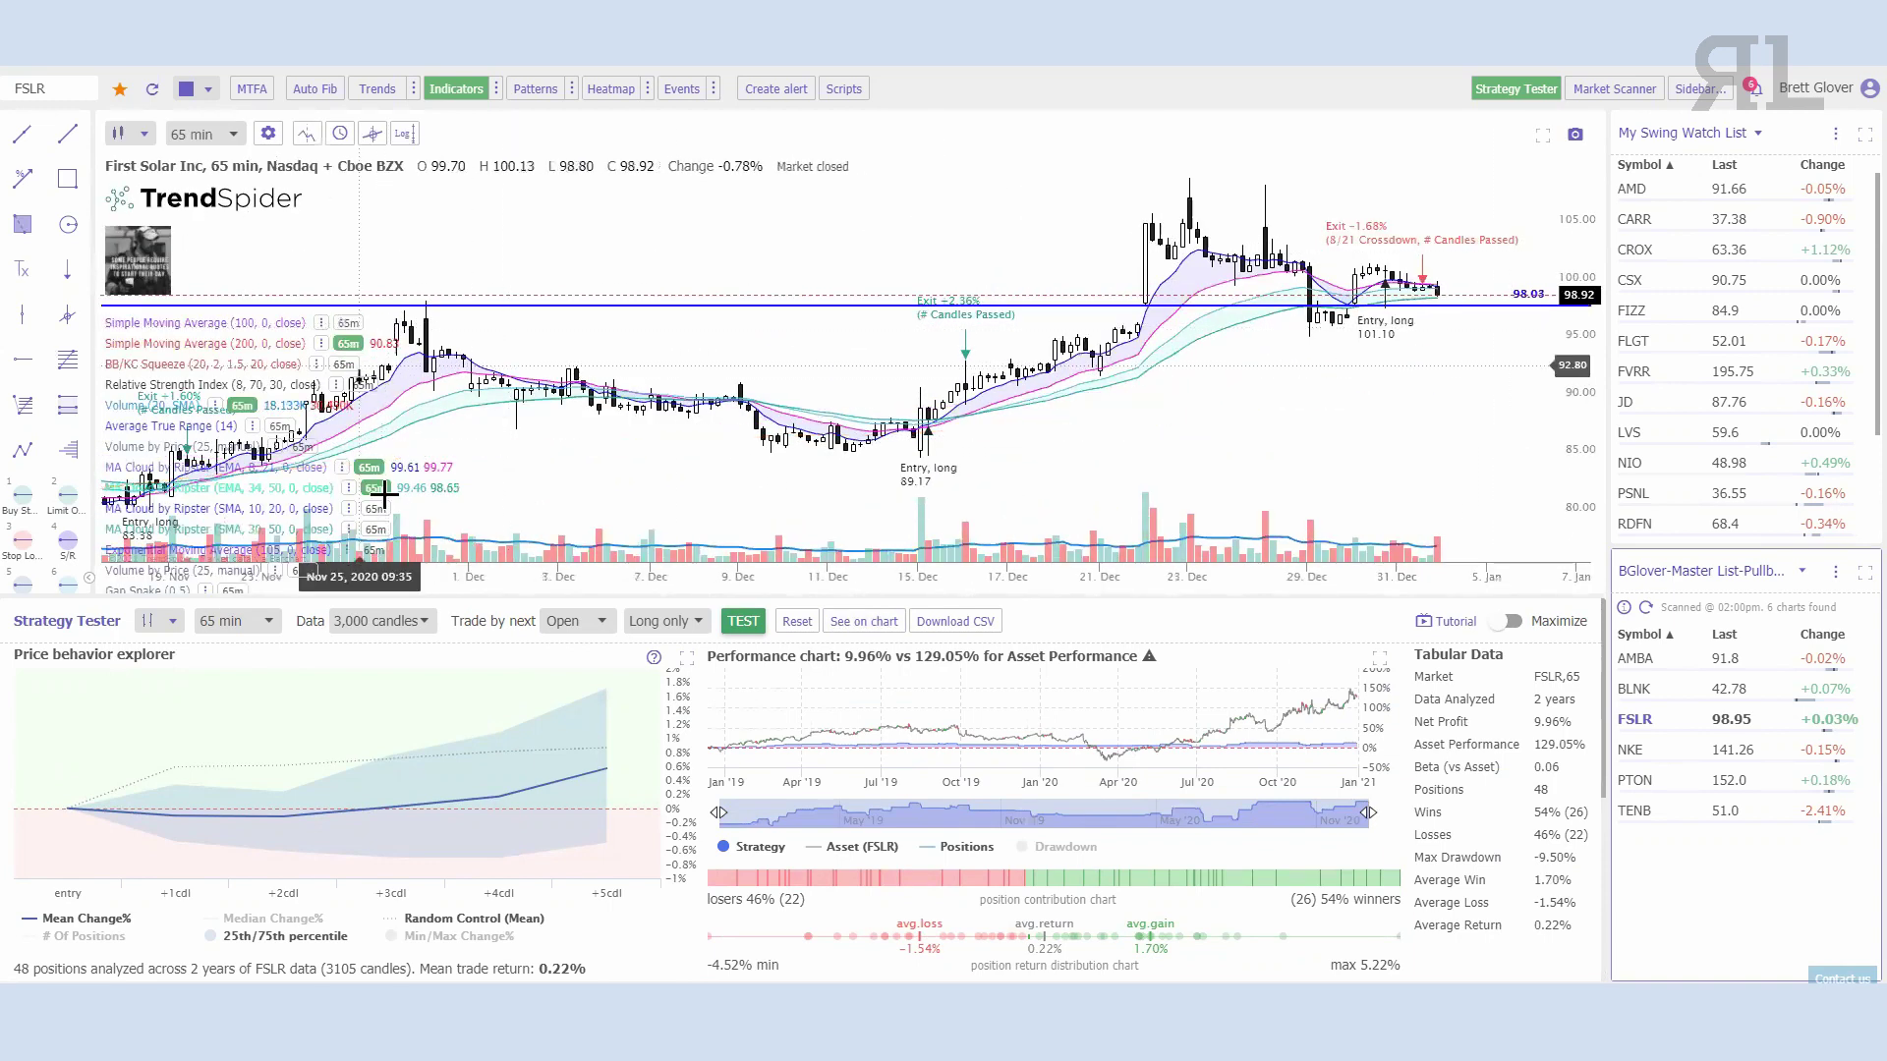
{"action": "double_click", "coordinate": [590, 531]}
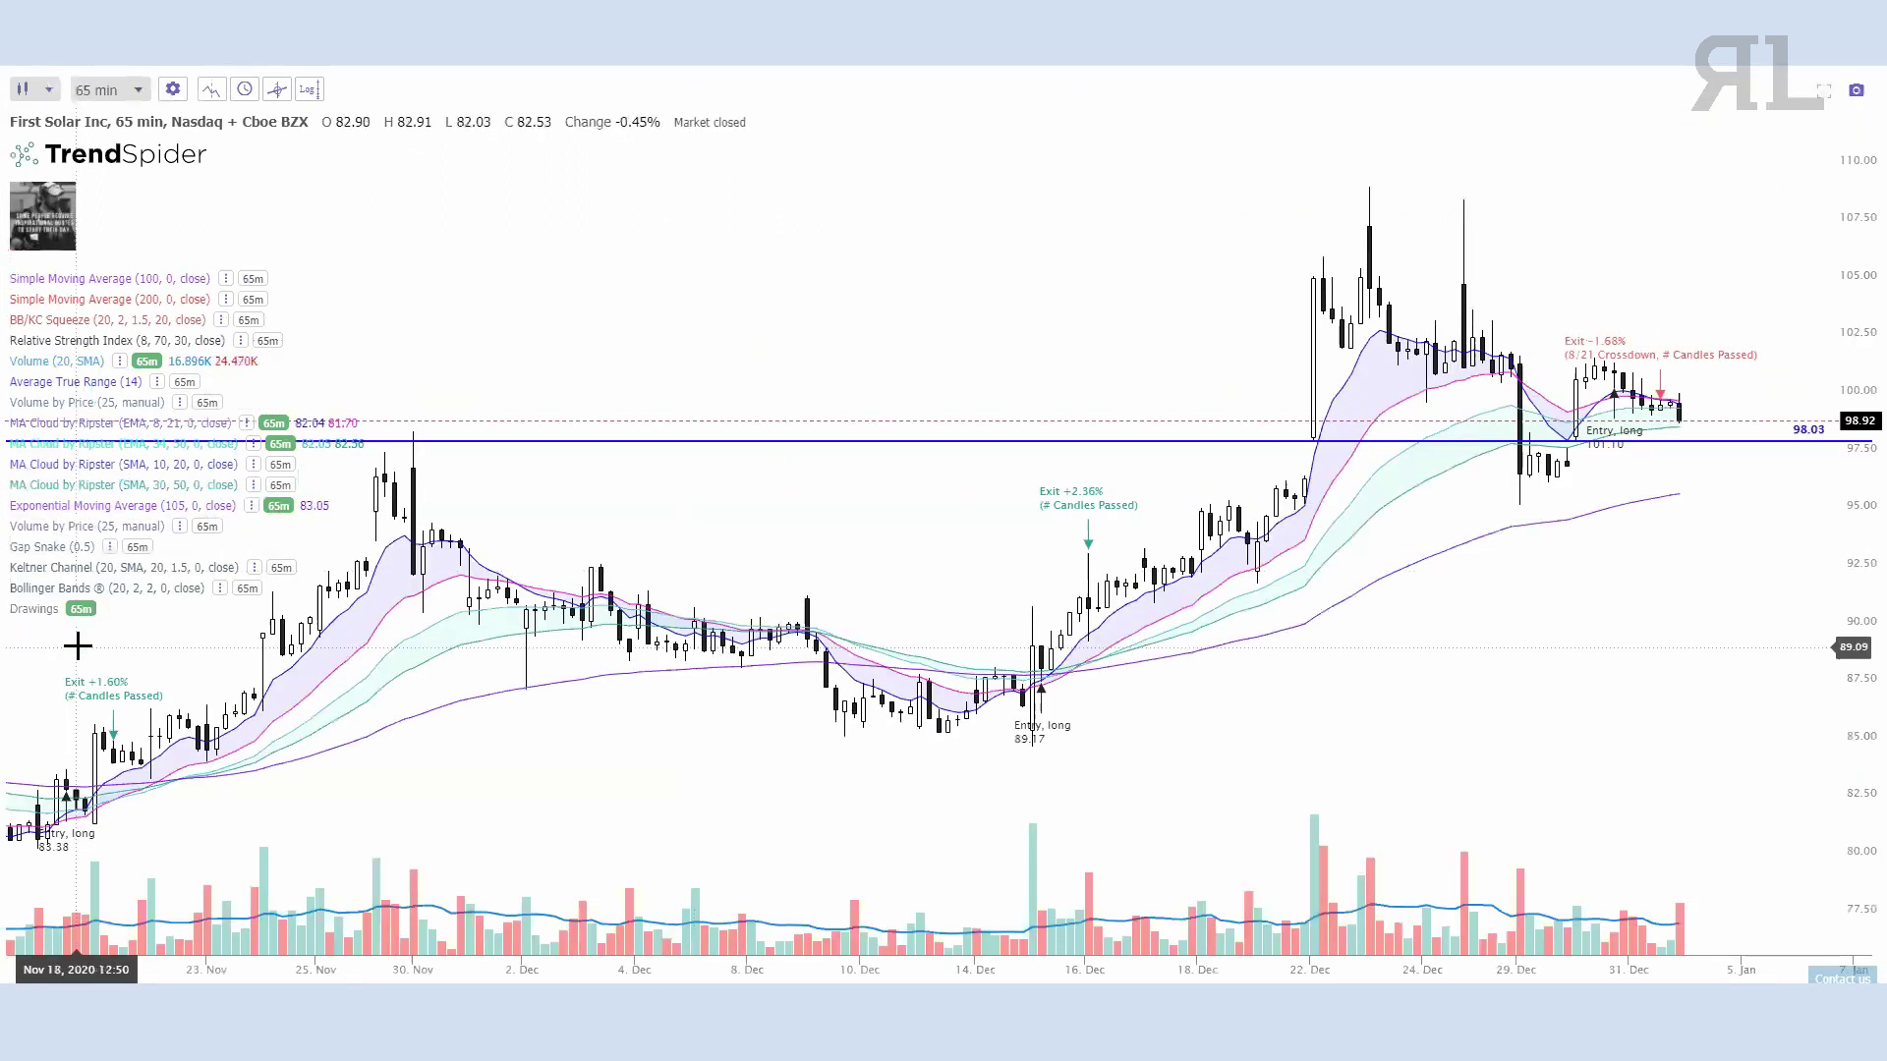
{"action": "left_click", "coordinate": [59, 646]}
{"action": "left_click_drag", "start_coordinate": [699, 762], "coordinate": [960, 713]}
{"action": "scroll", "coordinate": [958, 717], "scroll_direction": "up", "scroll_amount": 3}
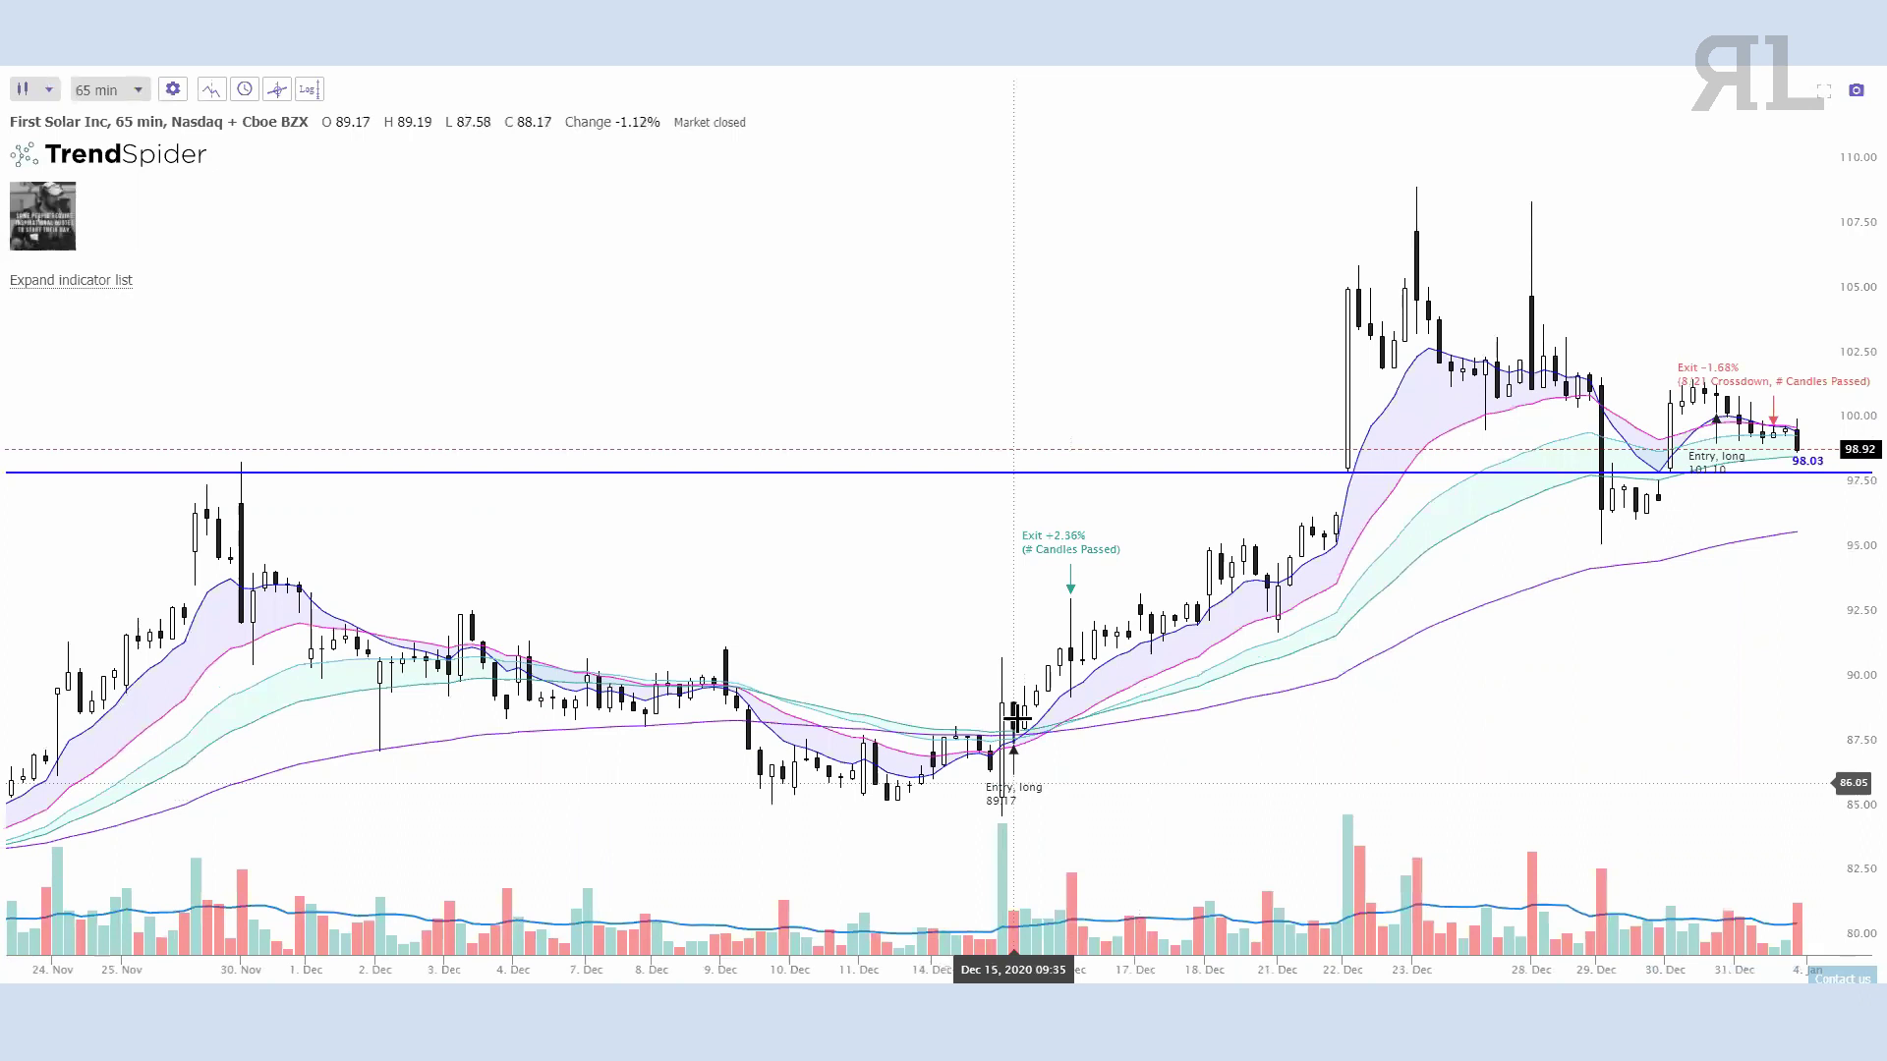
{"action": "left_click", "coordinate": [65, 282]}
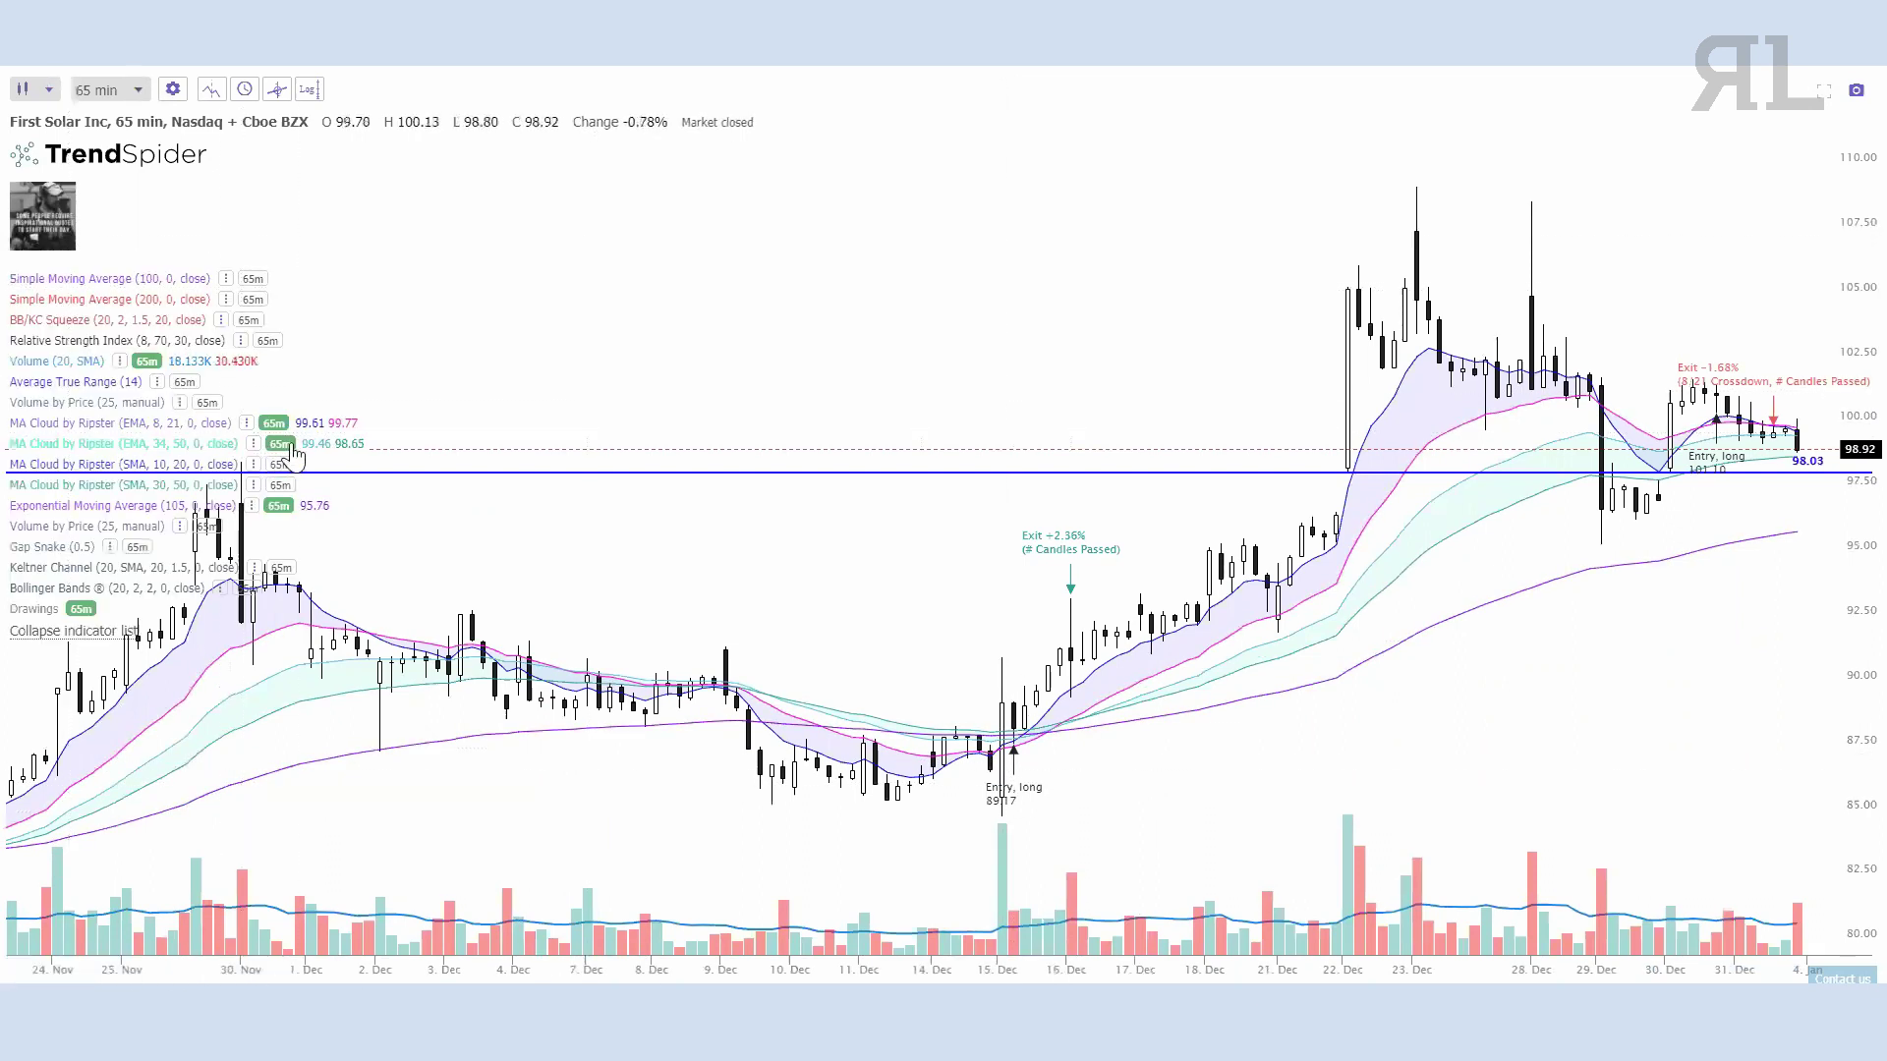
{"action": "left_click", "coordinate": [74, 631]}
{"action": "scroll", "coordinate": [884, 732], "scroll_direction": "up", "scroll_amount": 2}
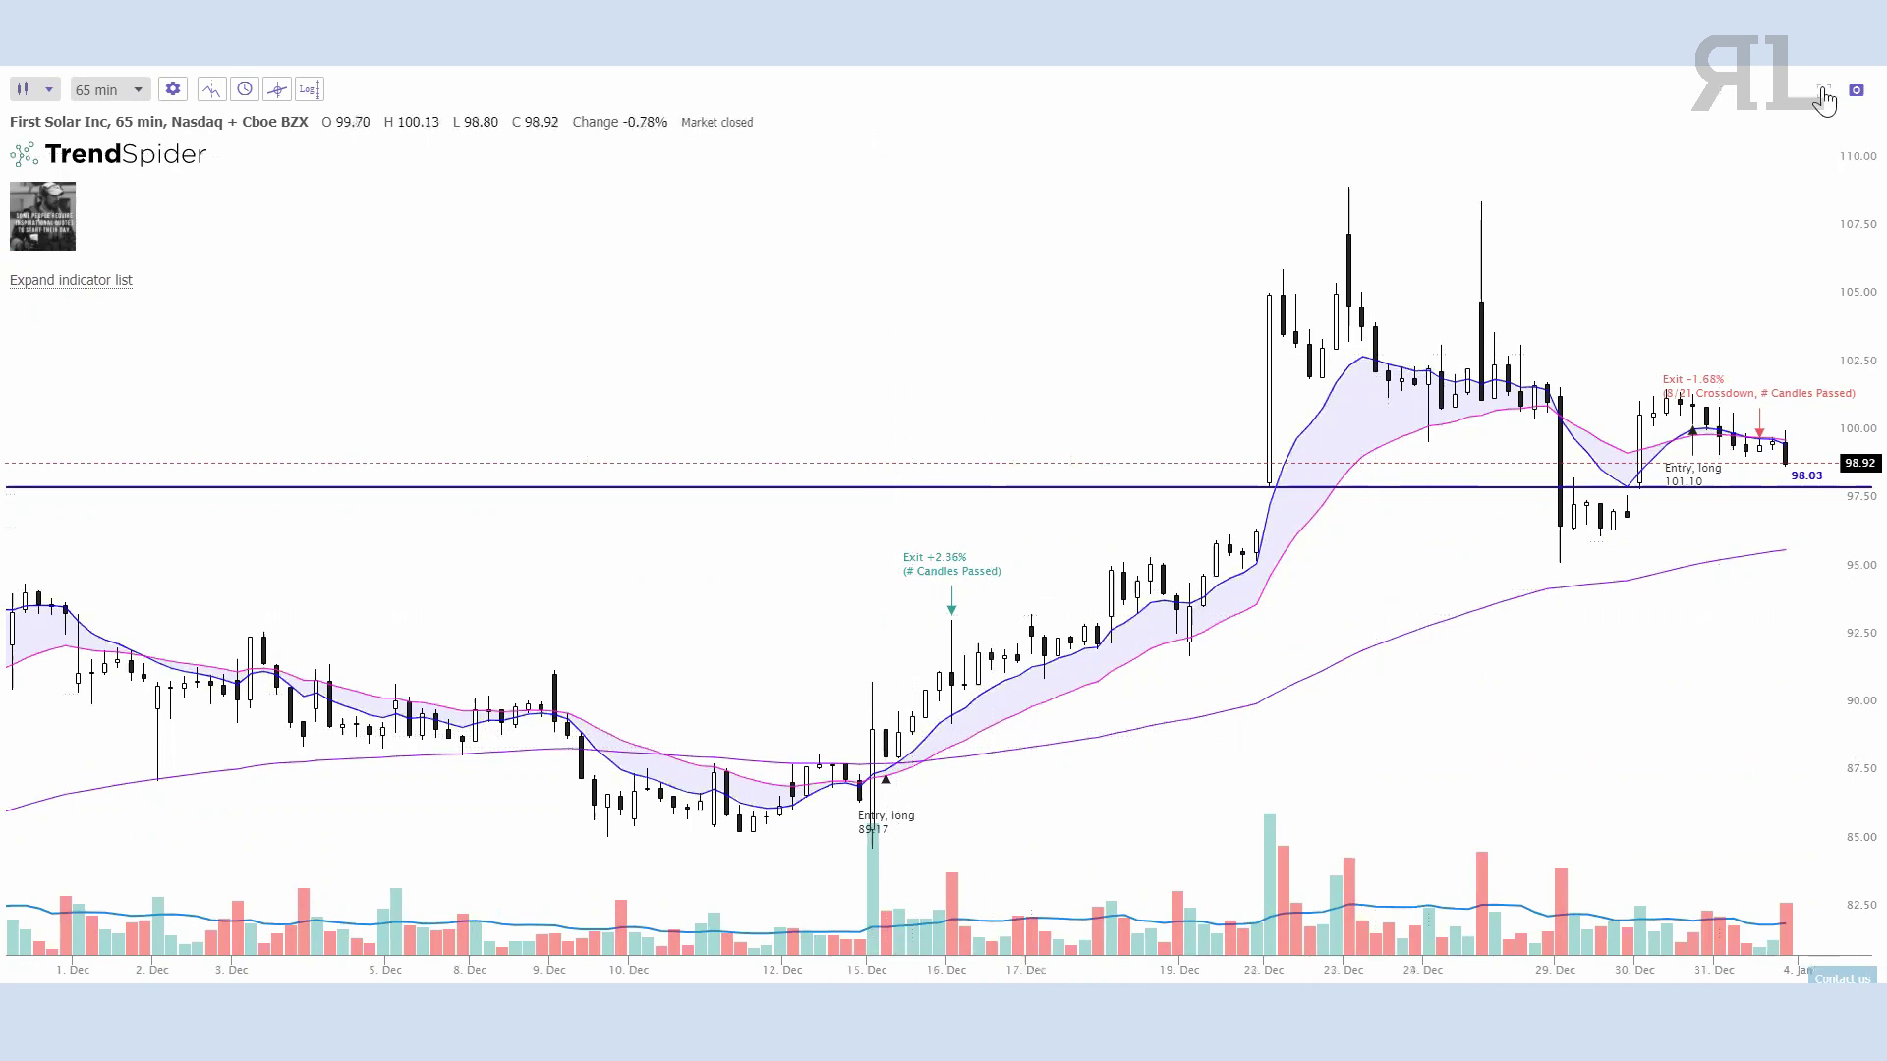
Step: Remove the # Candles Passed exit condition and rerun the backtest with only the 8/21 crossdown exit
{"action": "left_click", "coordinate": [1824, 91]}
{"action": "scroll", "coordinate": [1277, 776], "scroll_direction": "down", "scroll_amount": 5}
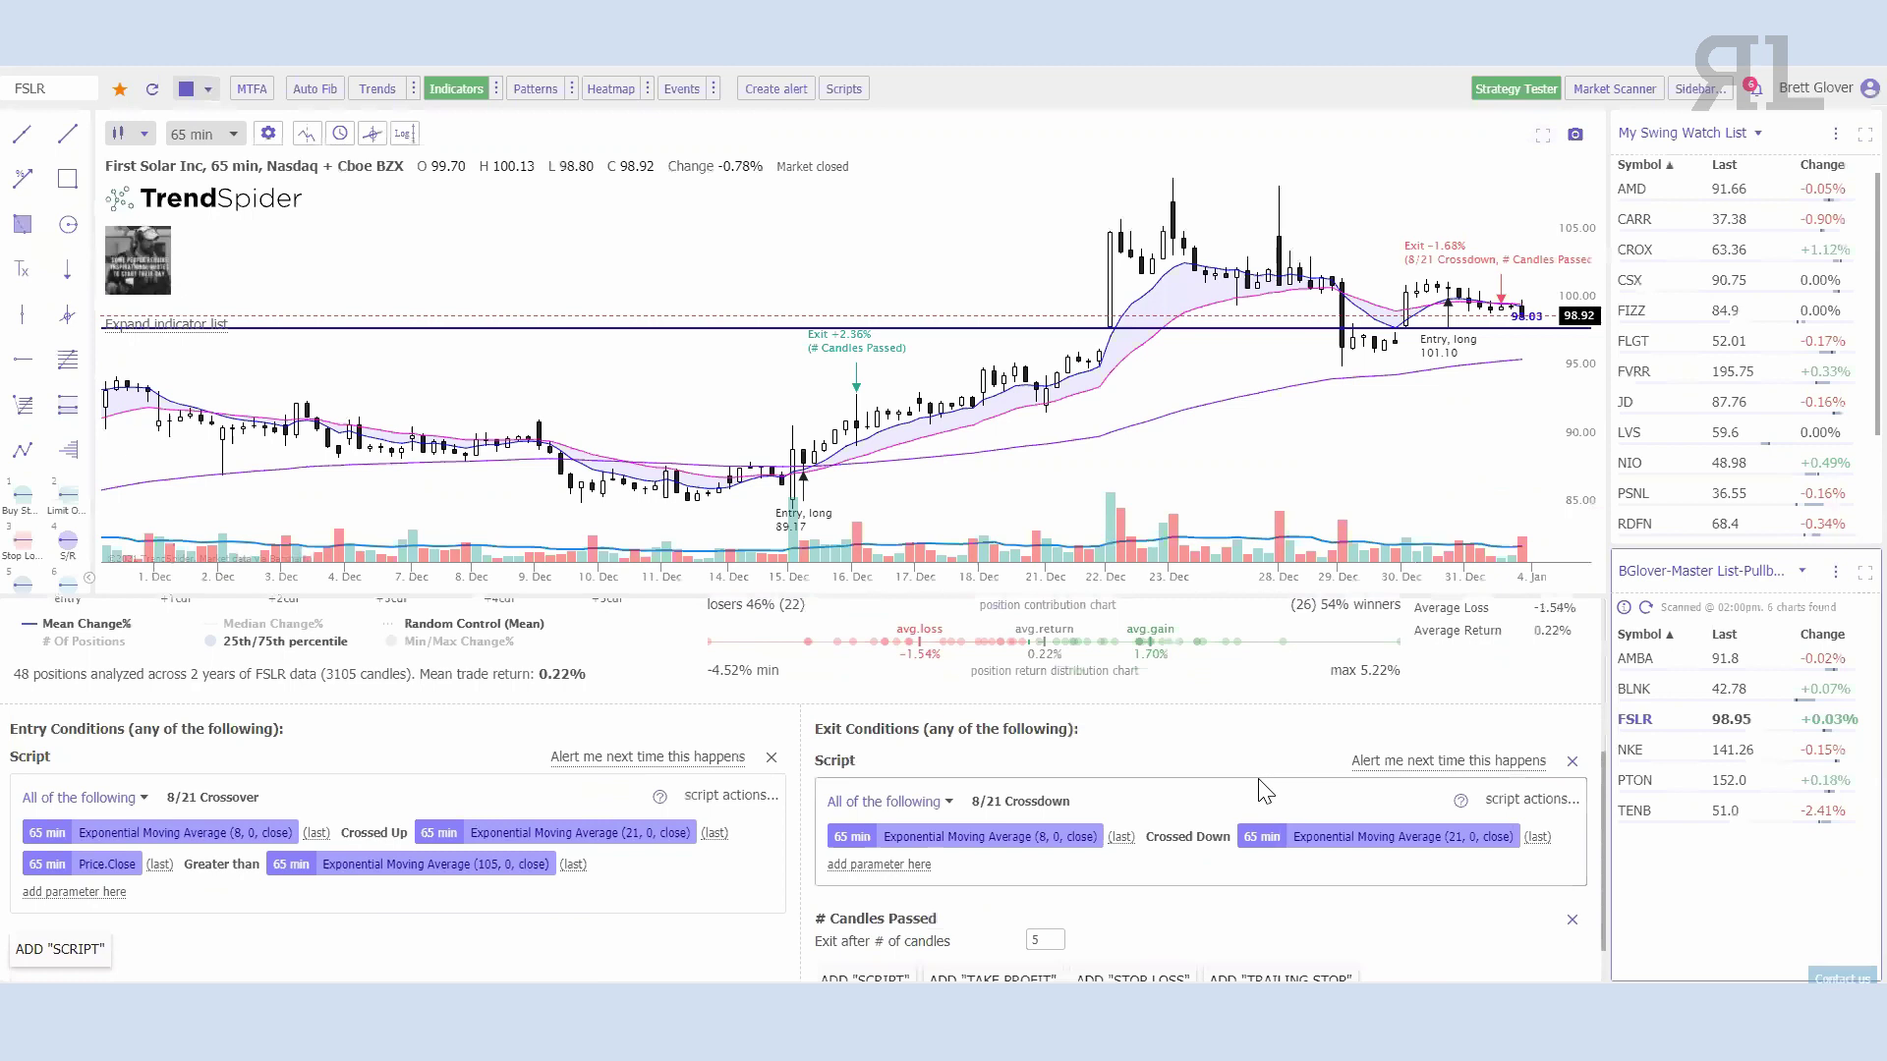
{"action": "left_click", "coordinate": [1572, 862]}
{"action": "scroll", "coordinate": [1071, 688], "scroll_direction": "up", "scroll_amount": 5}
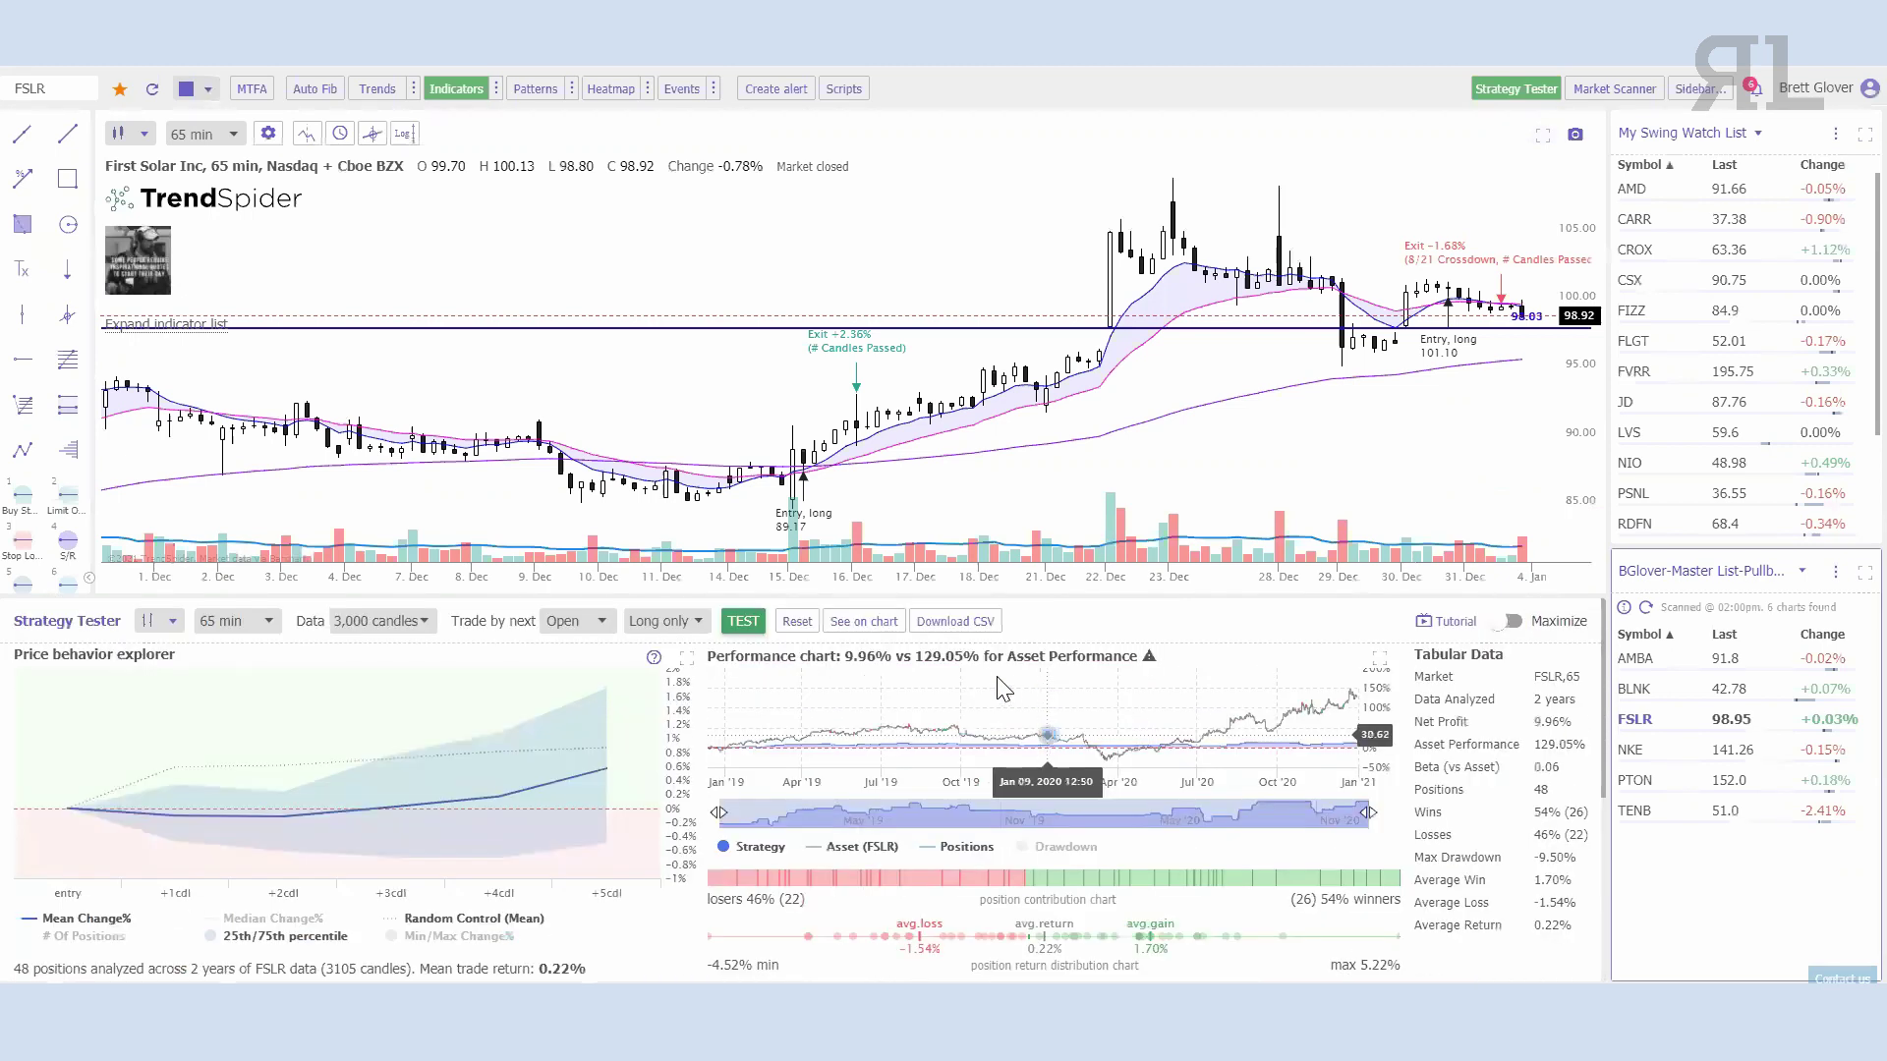
{"action": "left_click", "coordinate": [798, 622]}
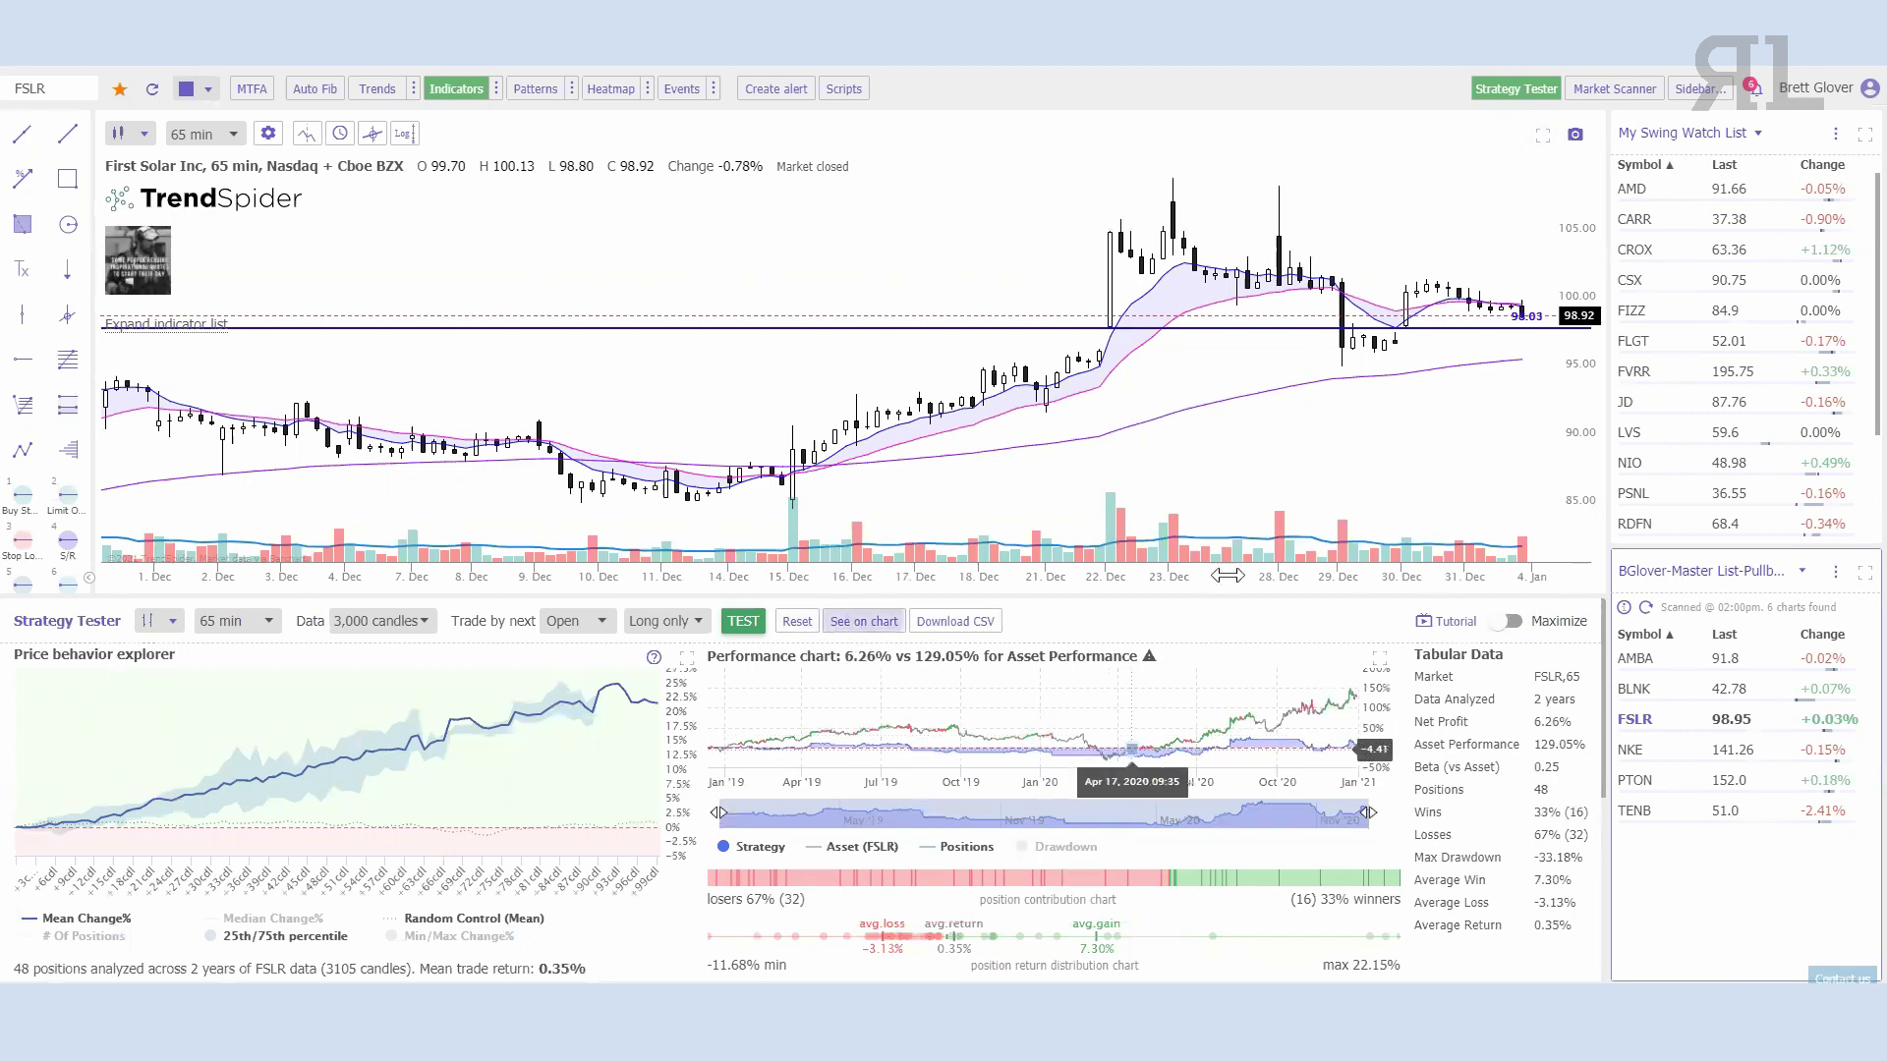
Step: Plot the updated trades, review them, and restore the layout showing 6.26% net profit
{"action": "left_click", "coordinate": [1543, 134]}
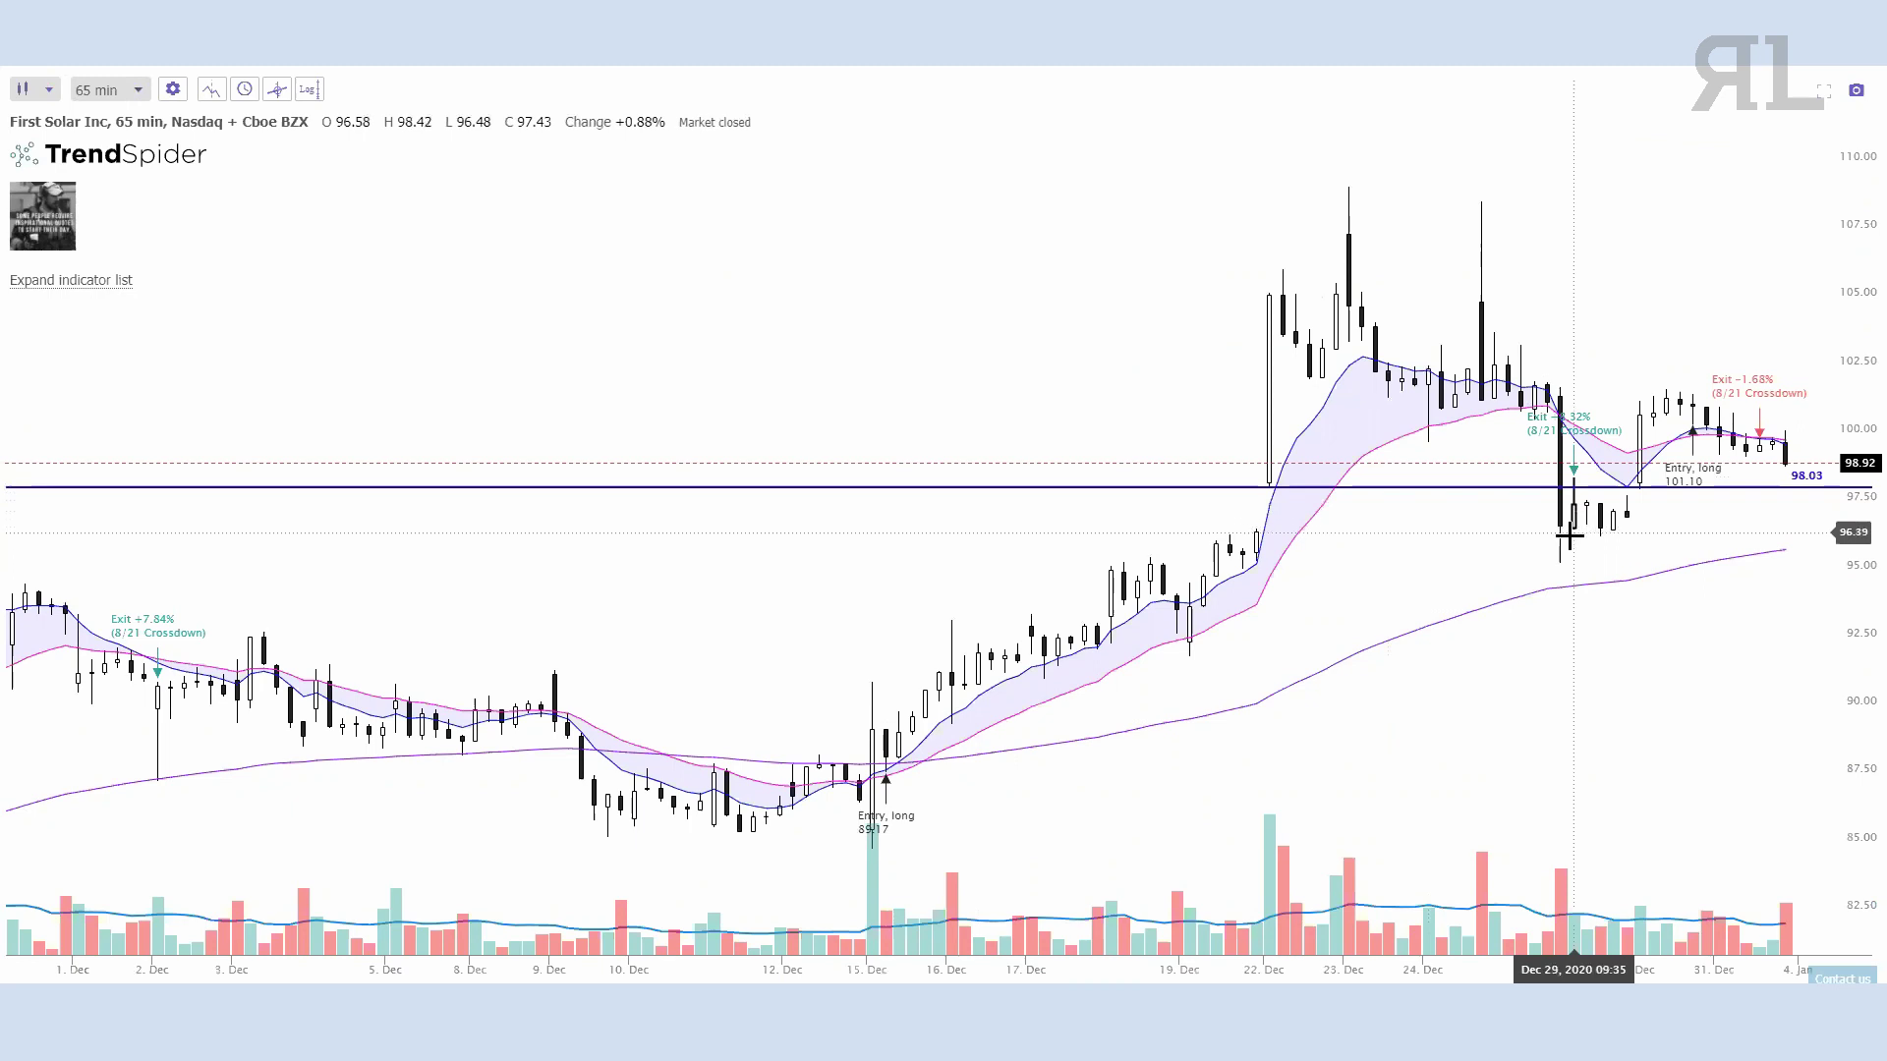
{"action": "scroll", "coordinate": [1573, 531], "scroll_direction": "up", "scroll_amount": 5}
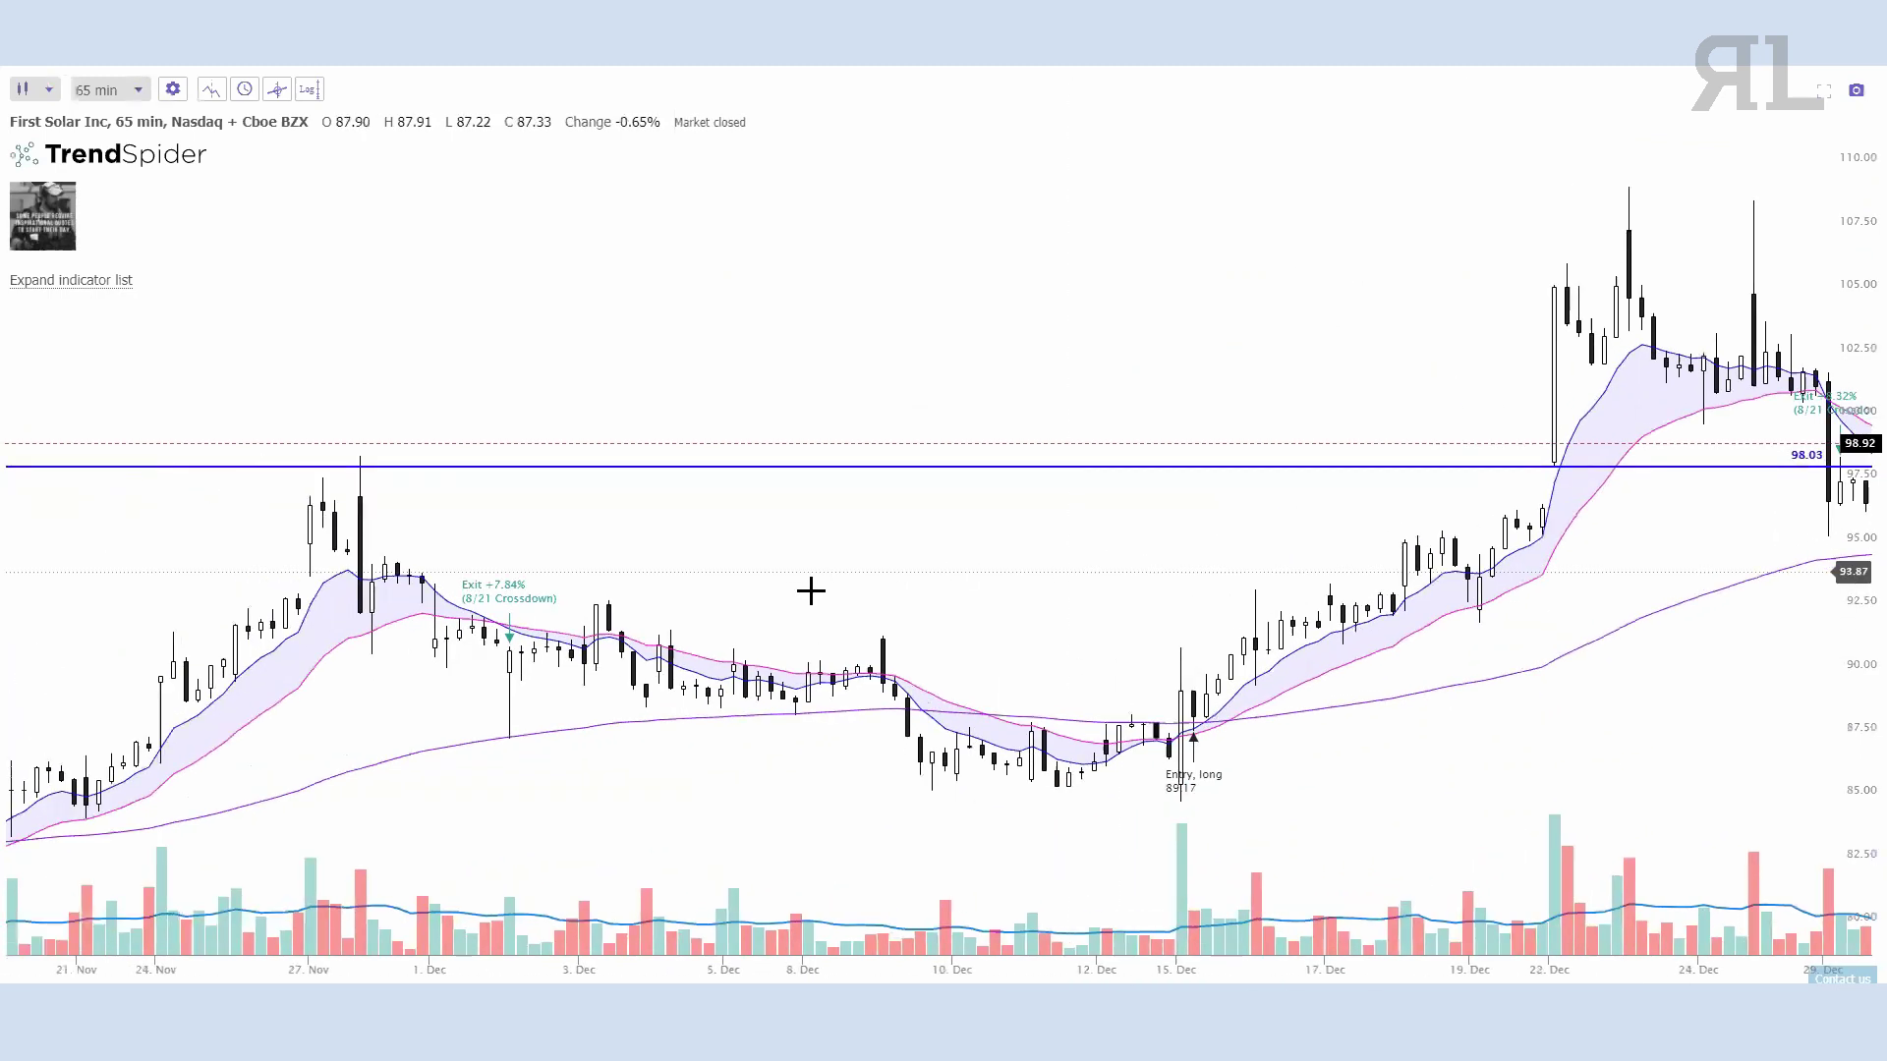
{"action": "scroll", "coordinate": [1180, 661], "scroll_direction": "up", "scroll_amount": 3}
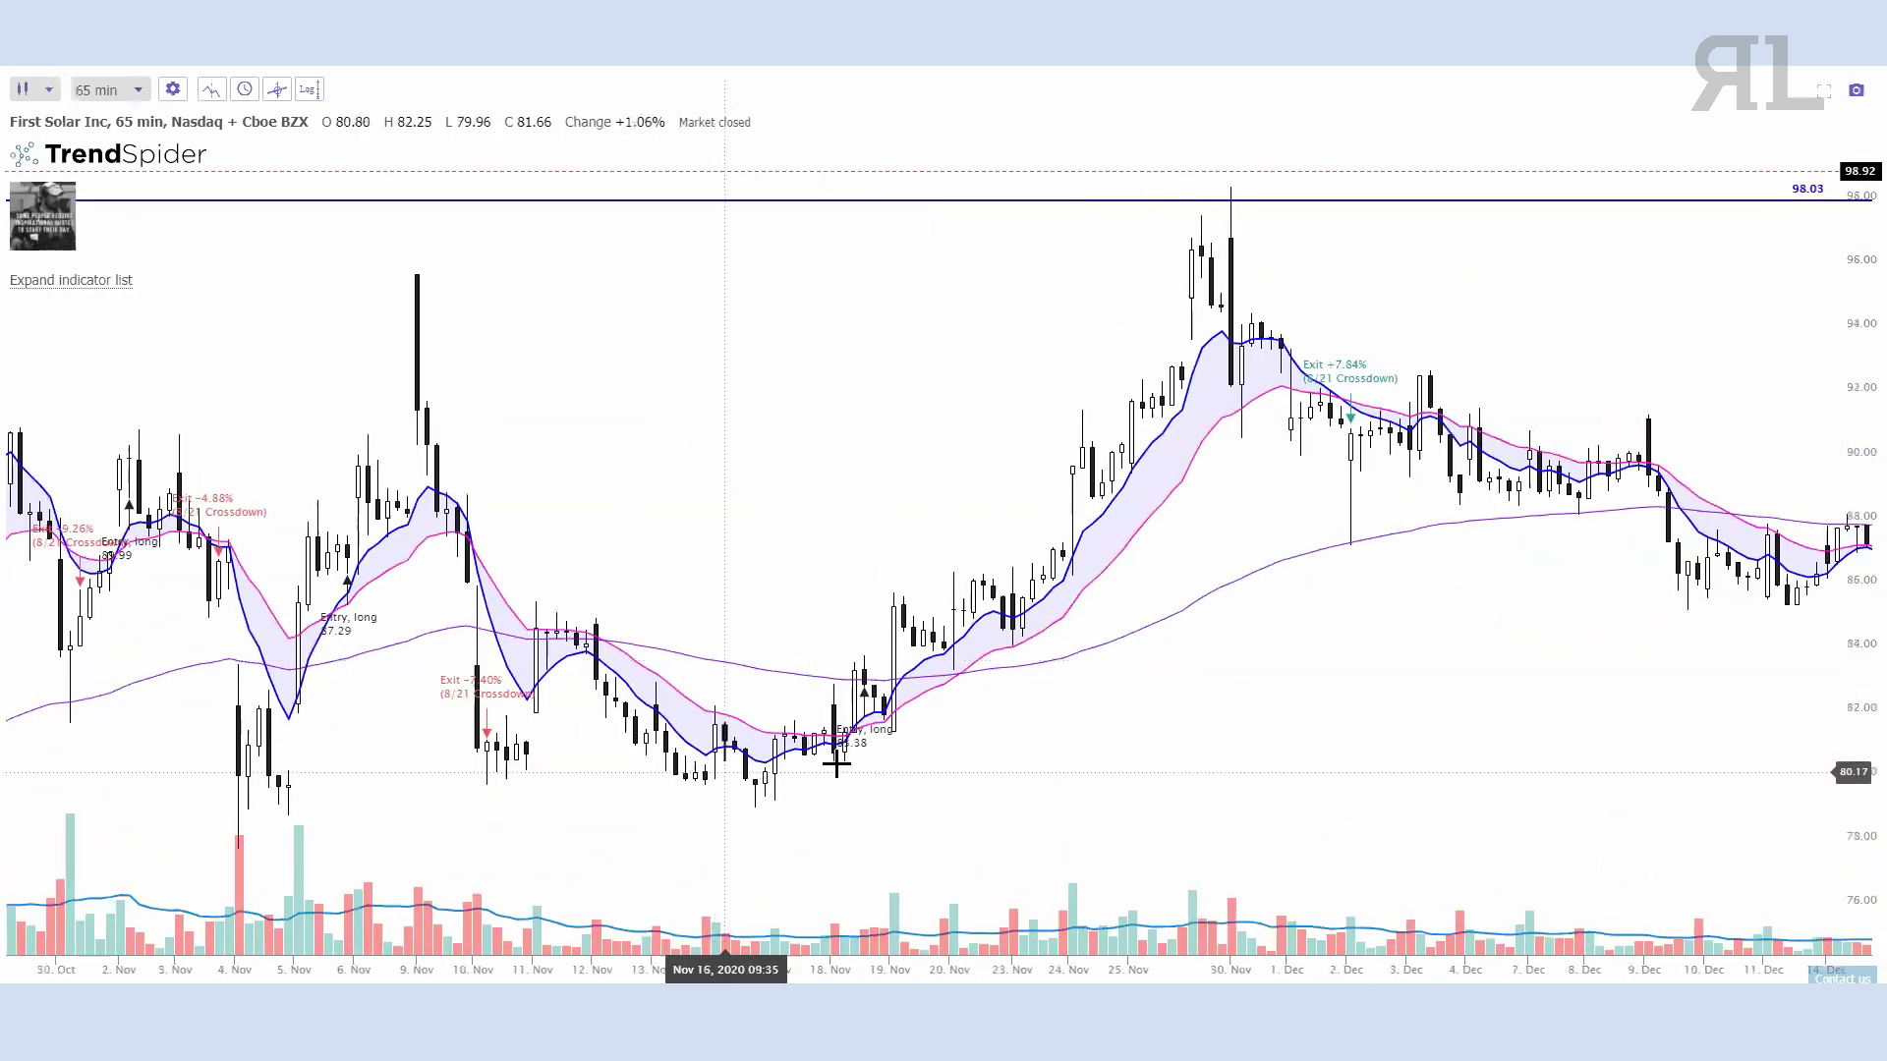
{"action": "scroll", "coordinate": [1012, 767], "scroll_direction": "up", "scroll_amount": 3}
{"action": "scroll", "coordinate": [1056, 793], "scroll_direction": "up", "scroll_amount": 3}
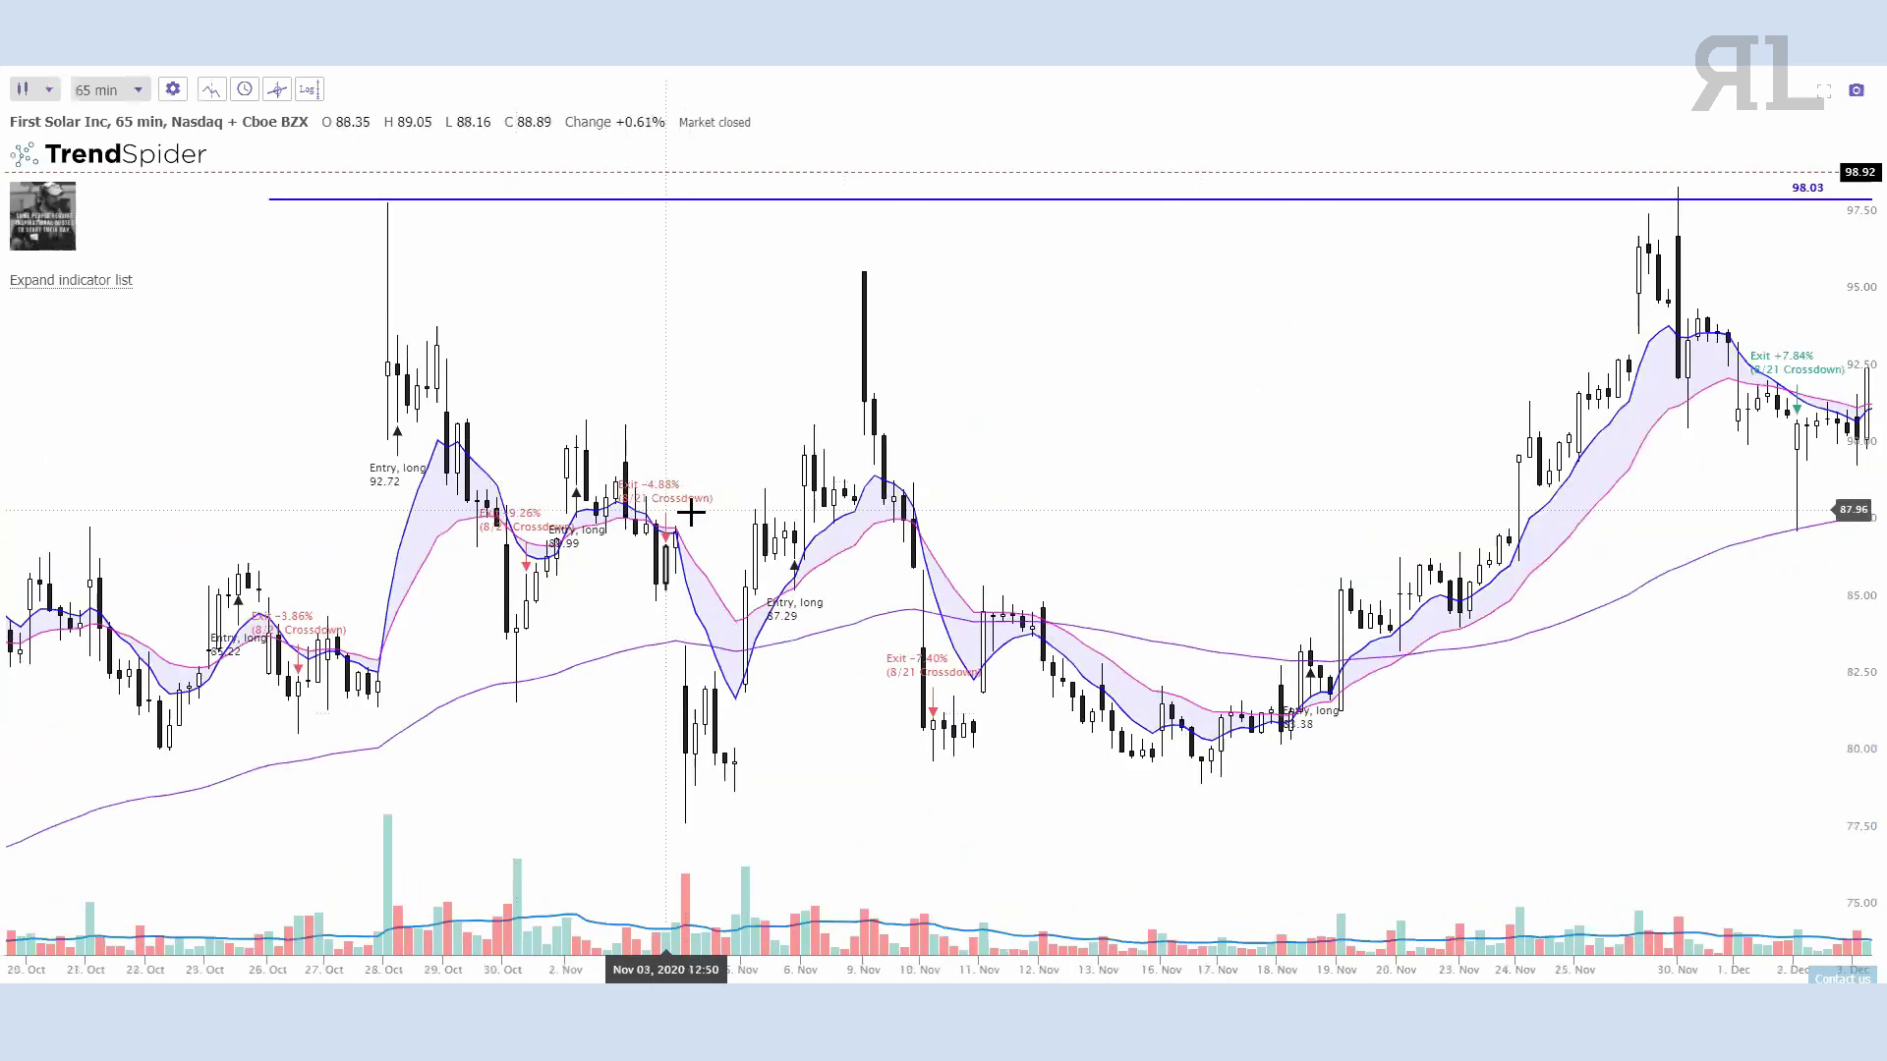
{"action": "left_click", "coordinate": [1823, 90]}
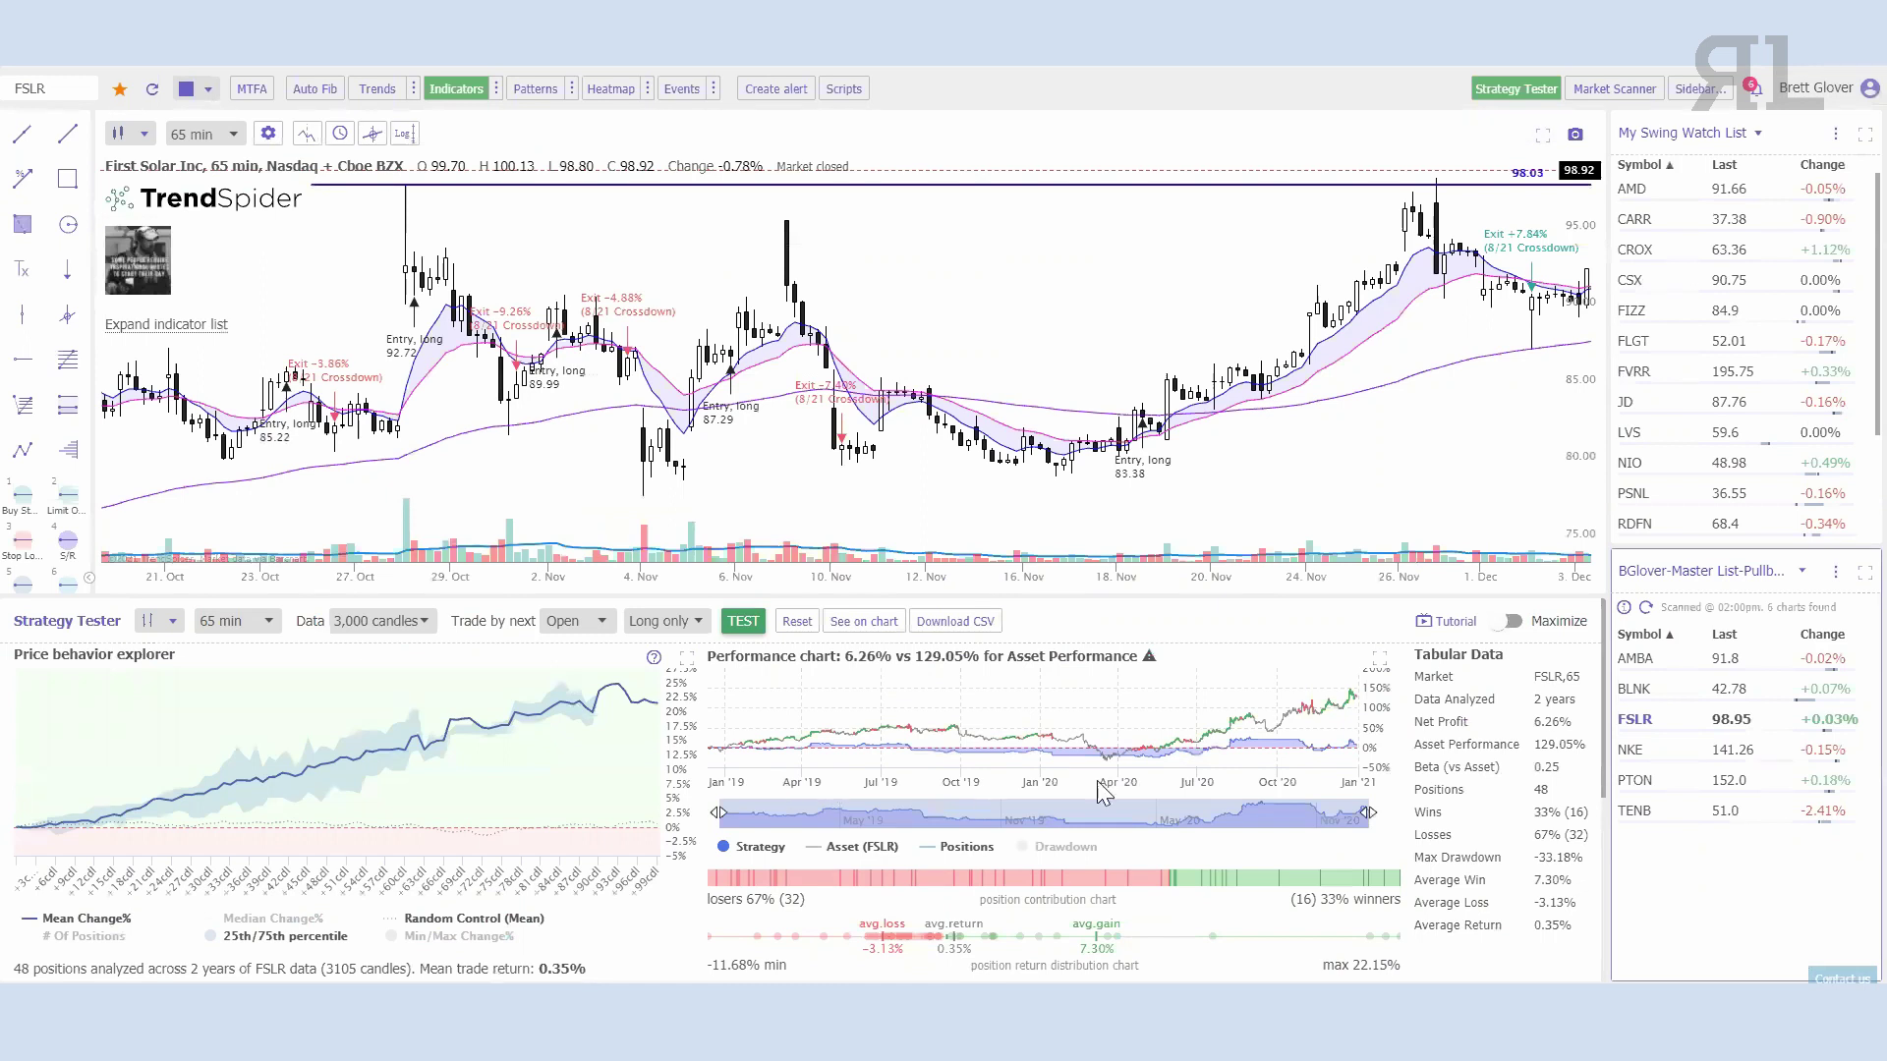
{"action": "scroll", "coordinate": [1126, 780], "scroll_direction": "down", "scroll_amount": 4}
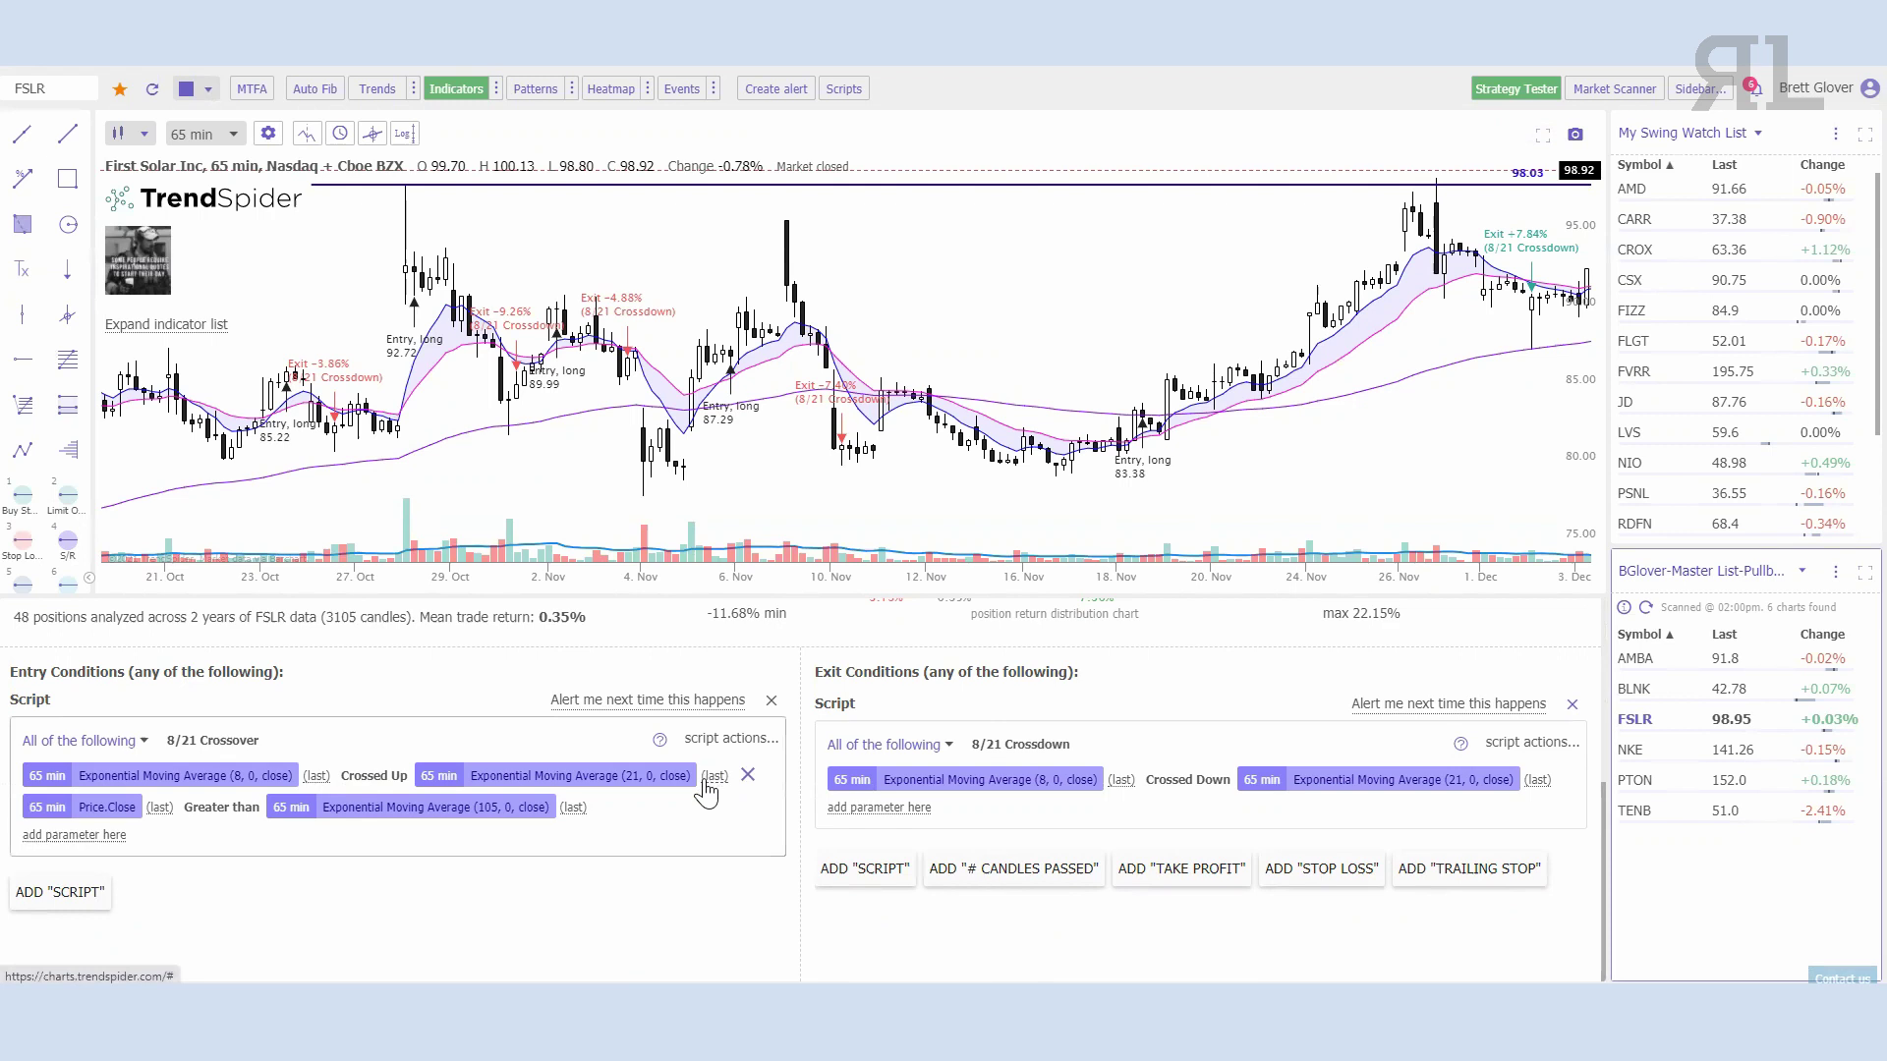
{"action": "scroll", "coordinate": [707, 791], "scroll_direction": "up", "scroll_amount": 4}
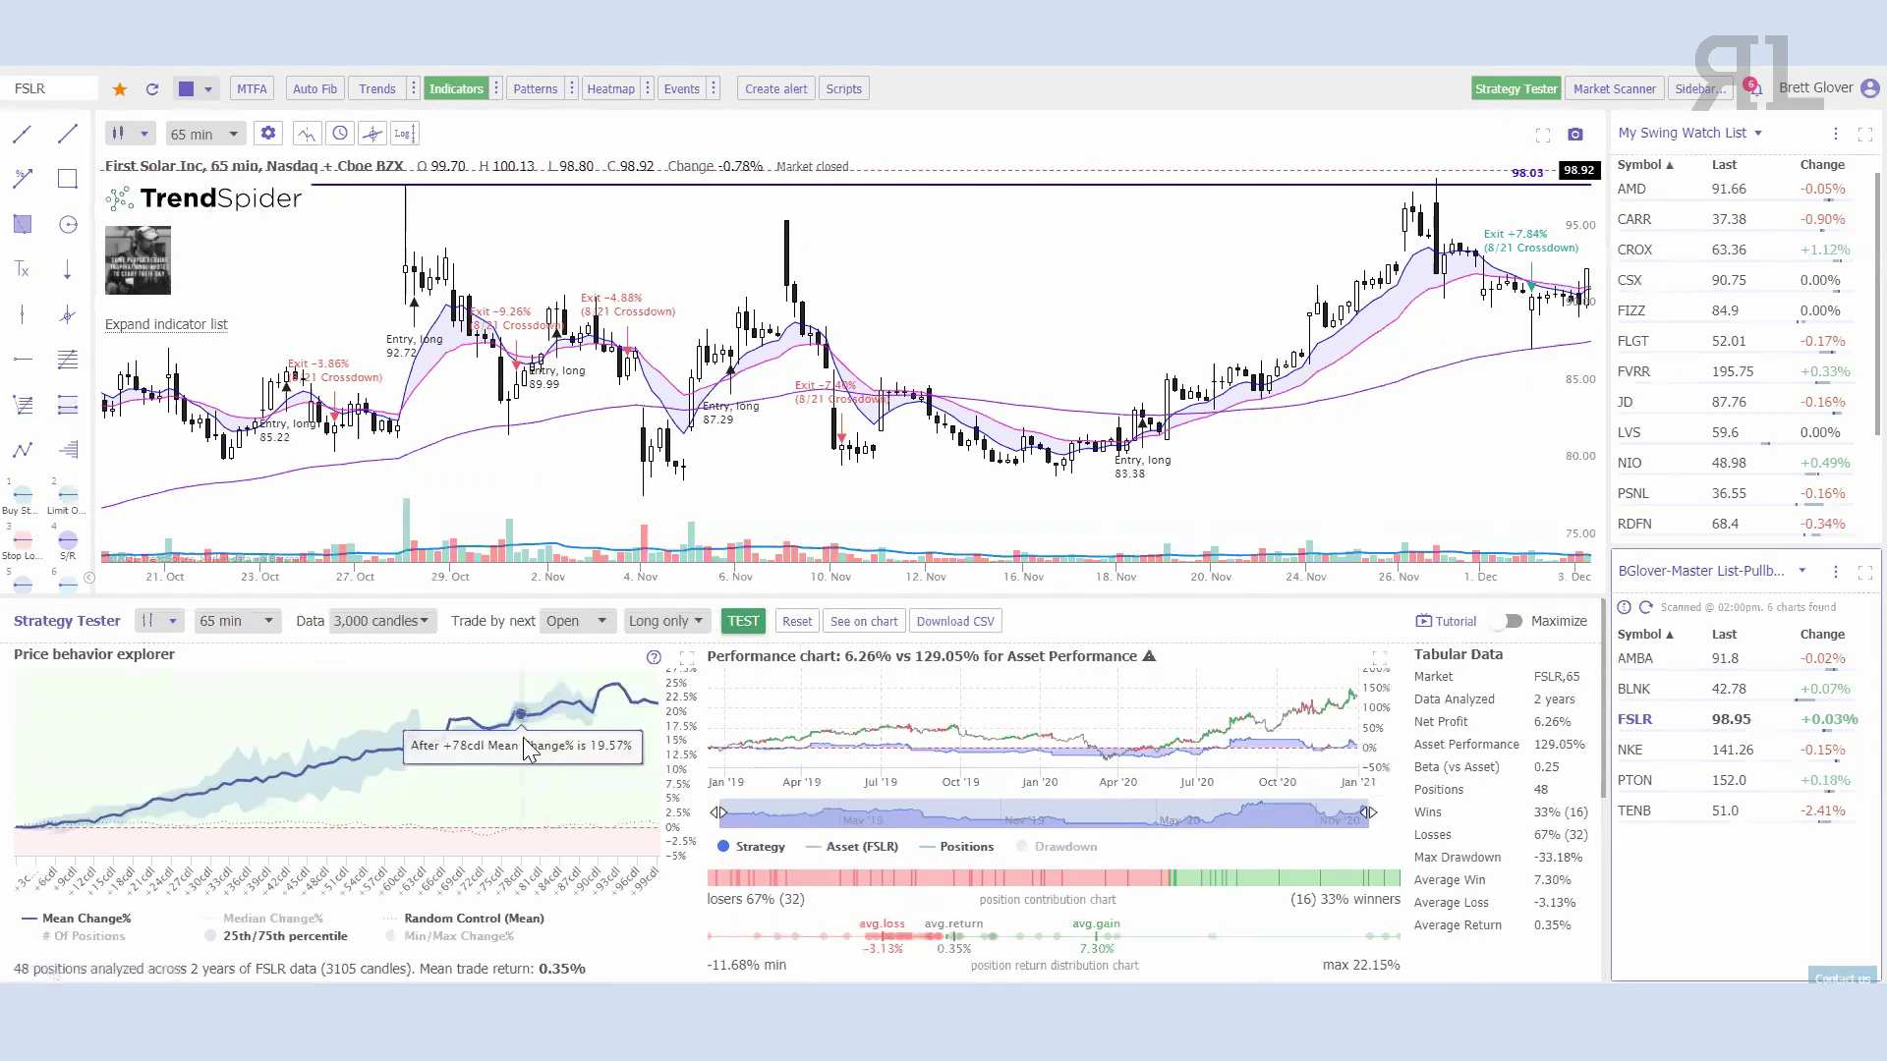
{"action": "scroll", "coordinate": [629, 806], "scroll_direction": "down", "scroll_amount": 3}
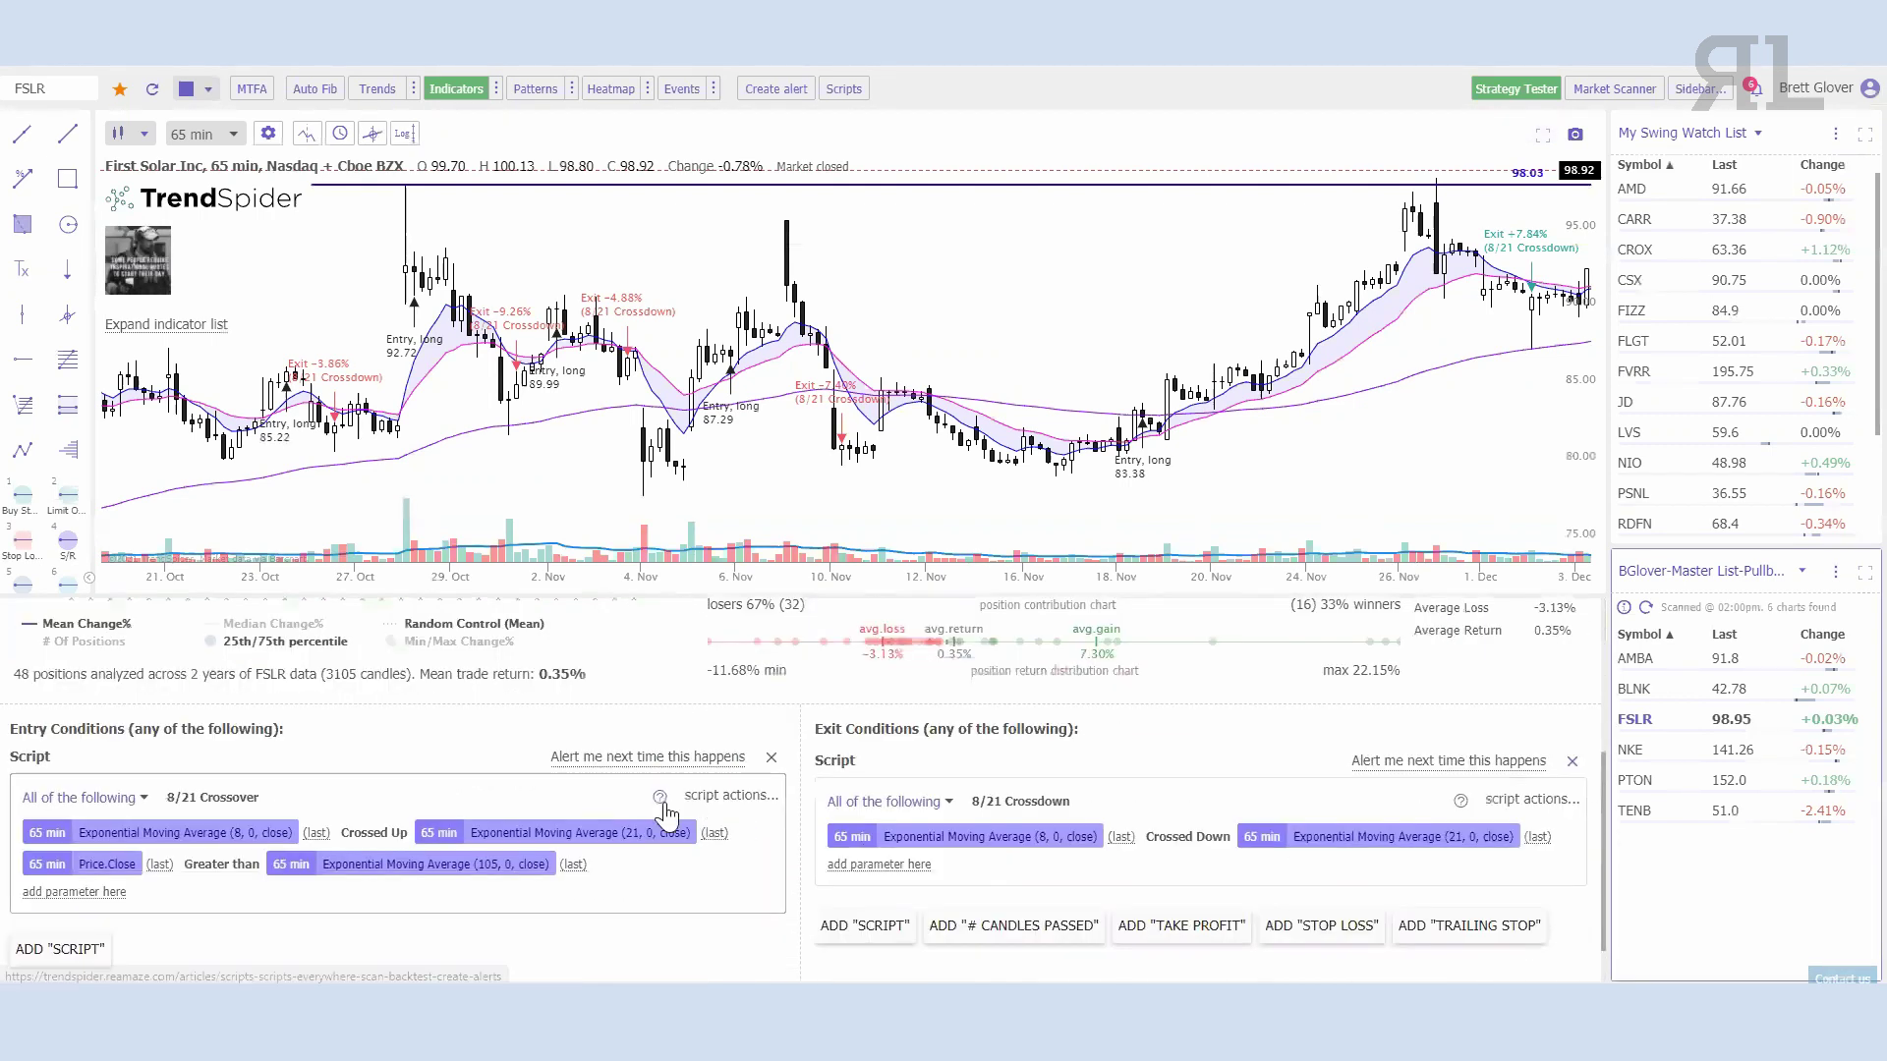
{"action": "scroll", "coordinate": [629, 884], "scroll_direction": "down", "scroll_amount": 1}
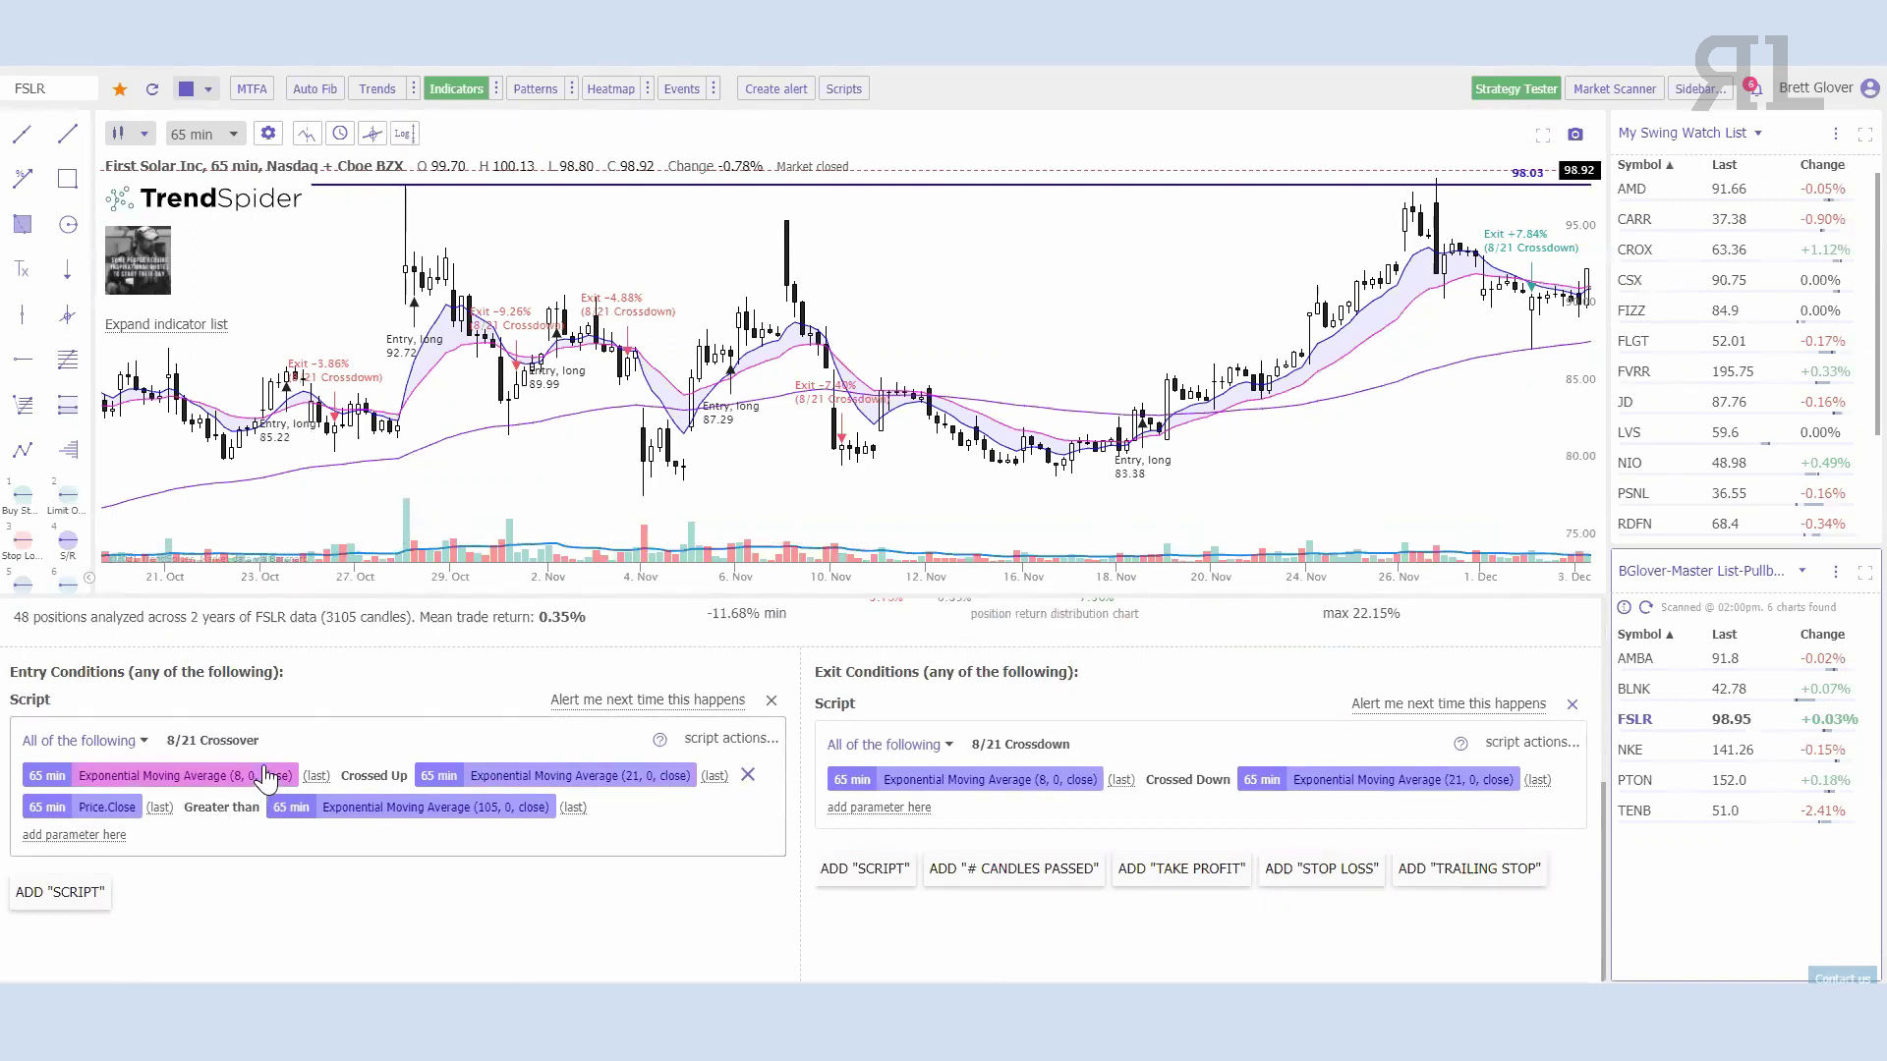
{"action": "scroll", "coordinate": [688, 786], "scroll_direction": "up", "scroll_amount": 4}
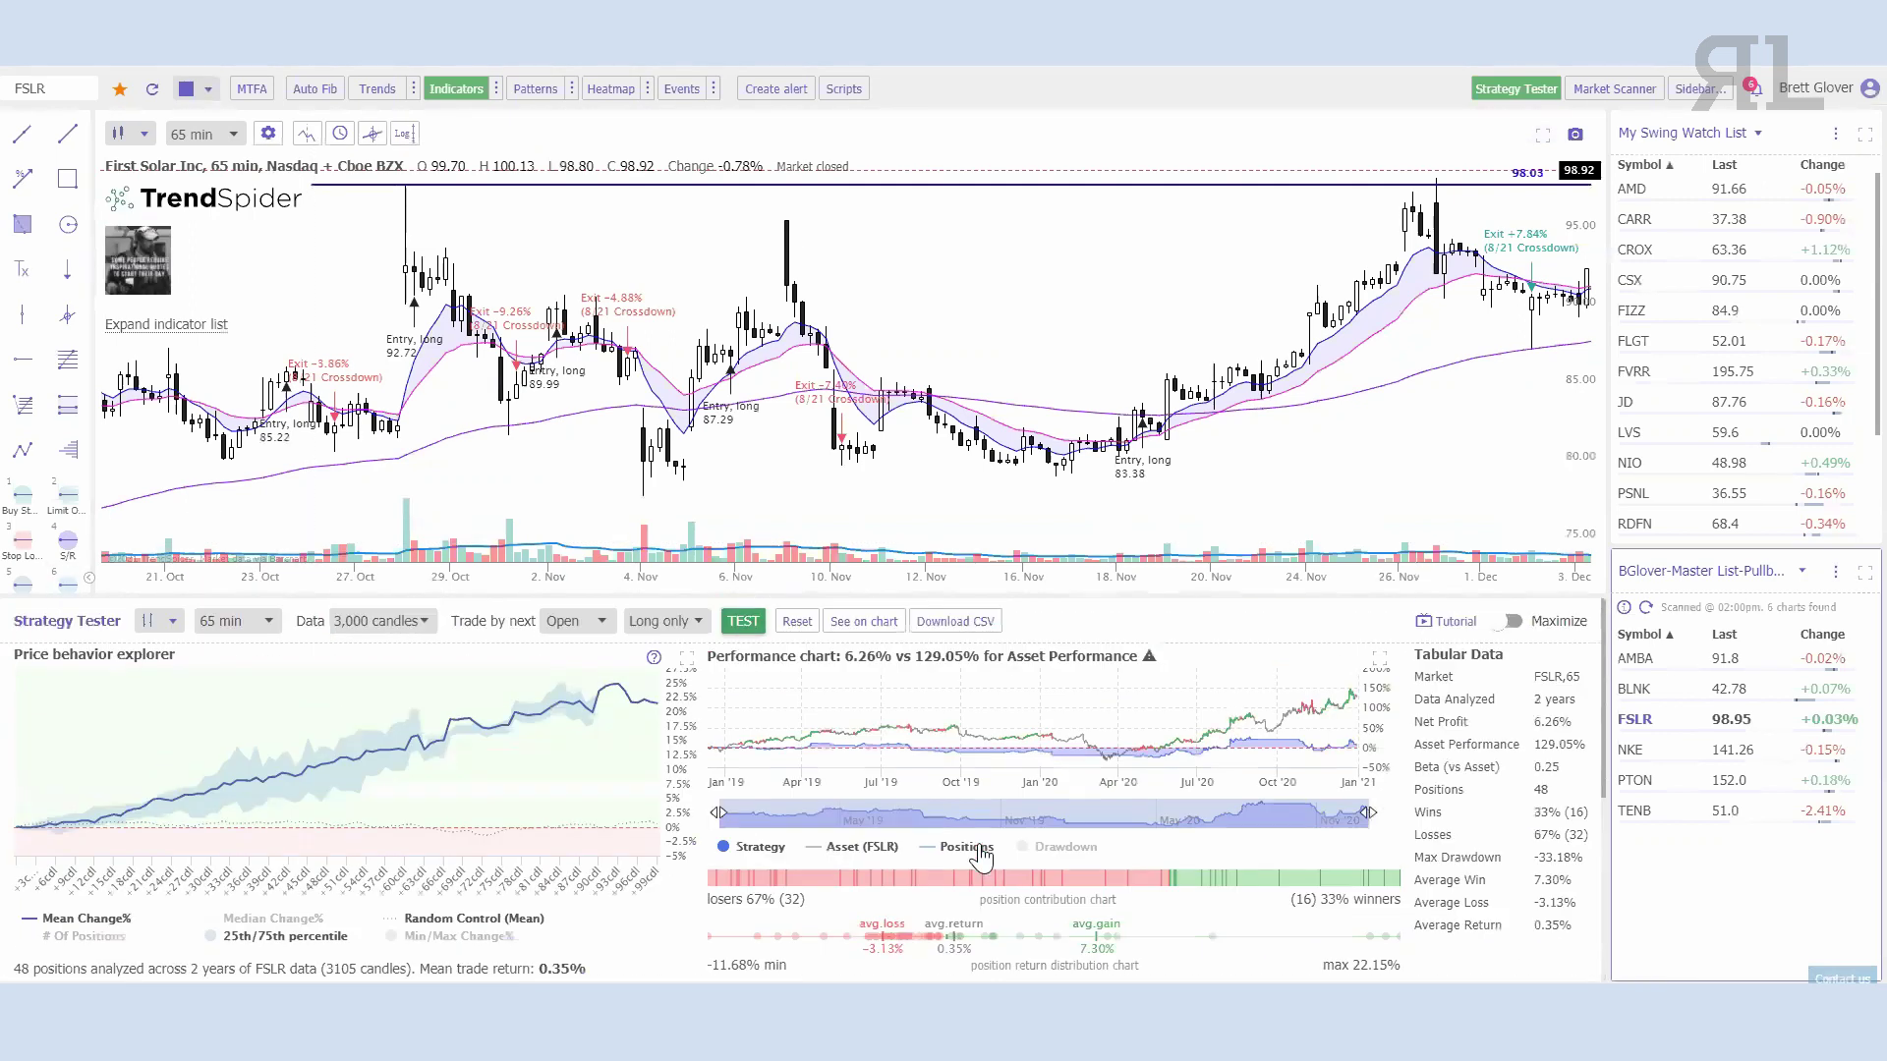
Step: Close the Strategy Tester panel, then briefly open and close the Script Manager
{"action": "left_click", "coordinate": [1515, 88]}
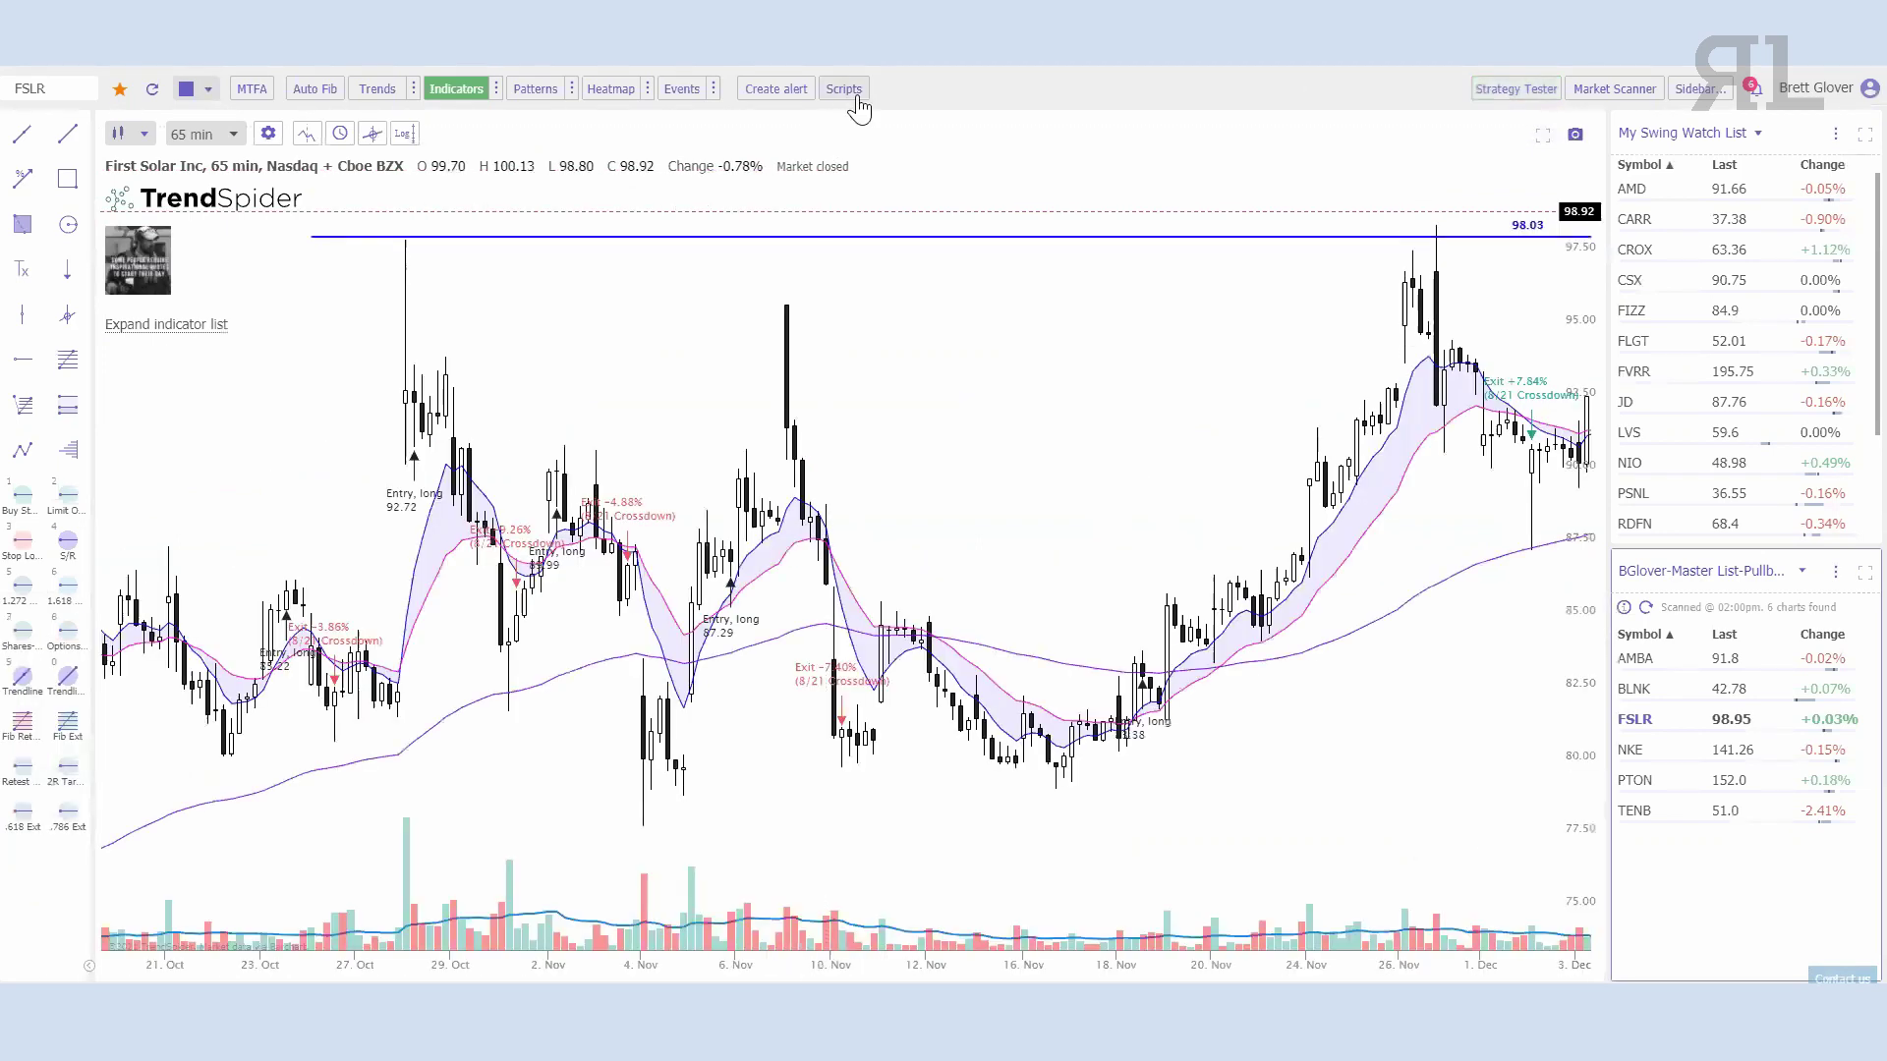
{"action": "left_click", "coordinate": [844, 89]}
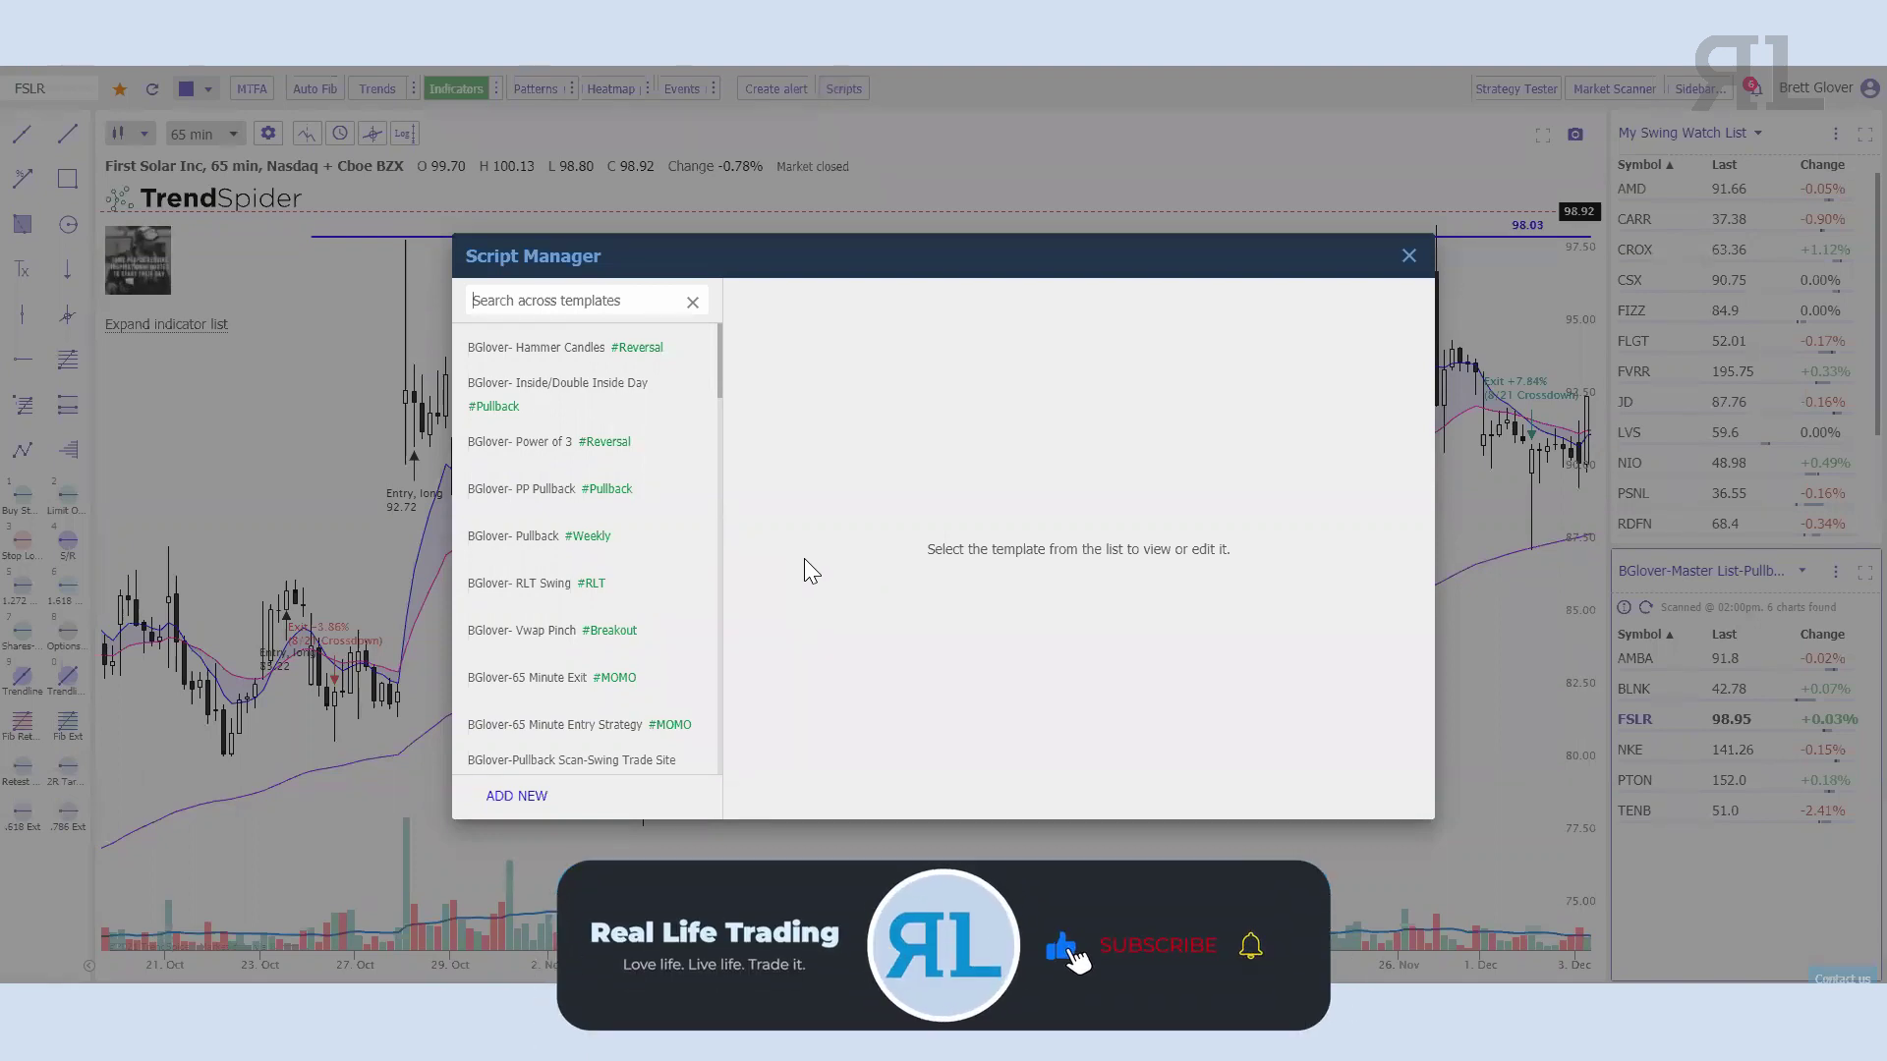
{"action": "left_click", "coordinate": [1409, 257]}
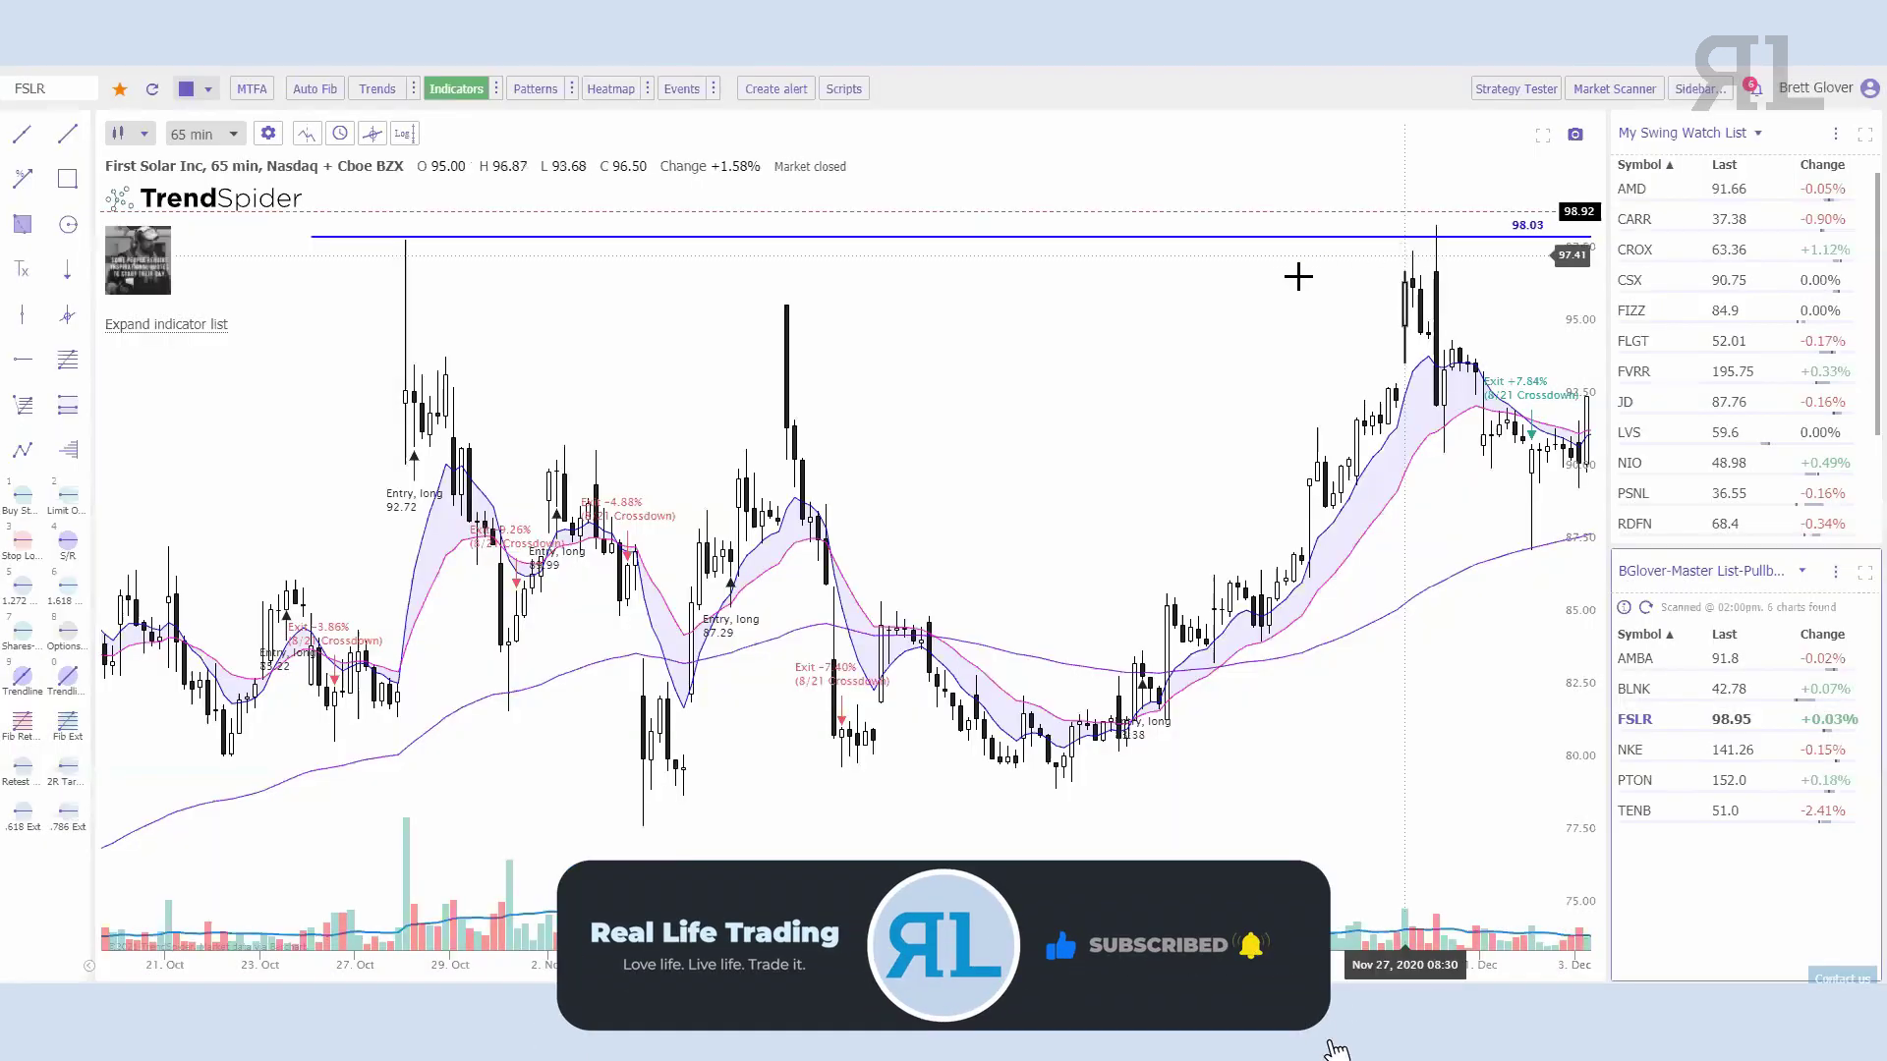